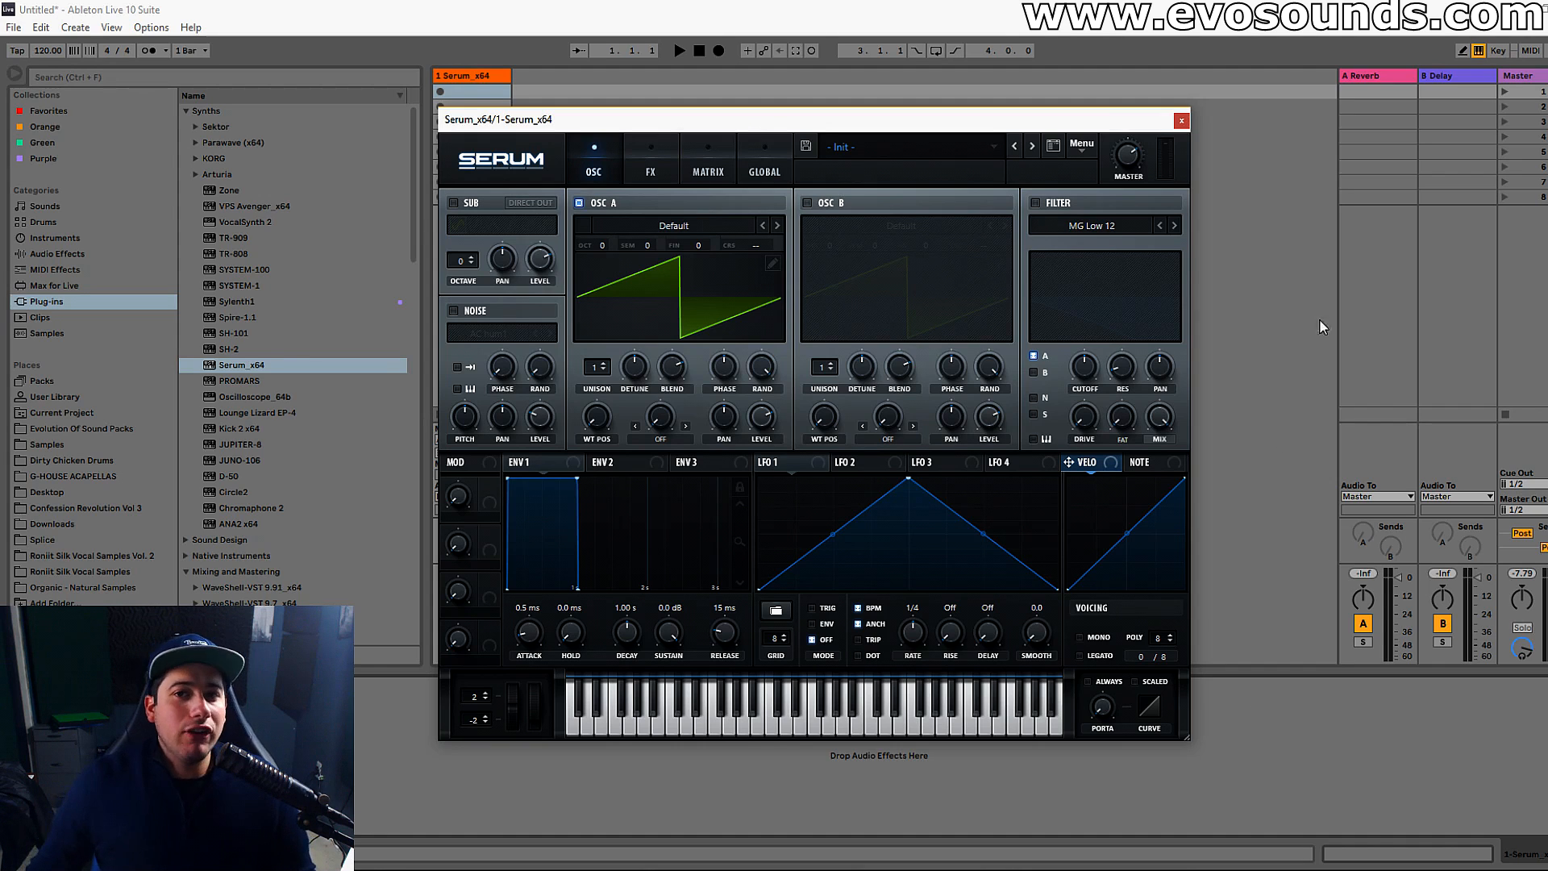
Enable the filter, set its type to MG Low 24, and sweep the cutoff down and back fully open.
click(1048, 207)
click(1078, 229)
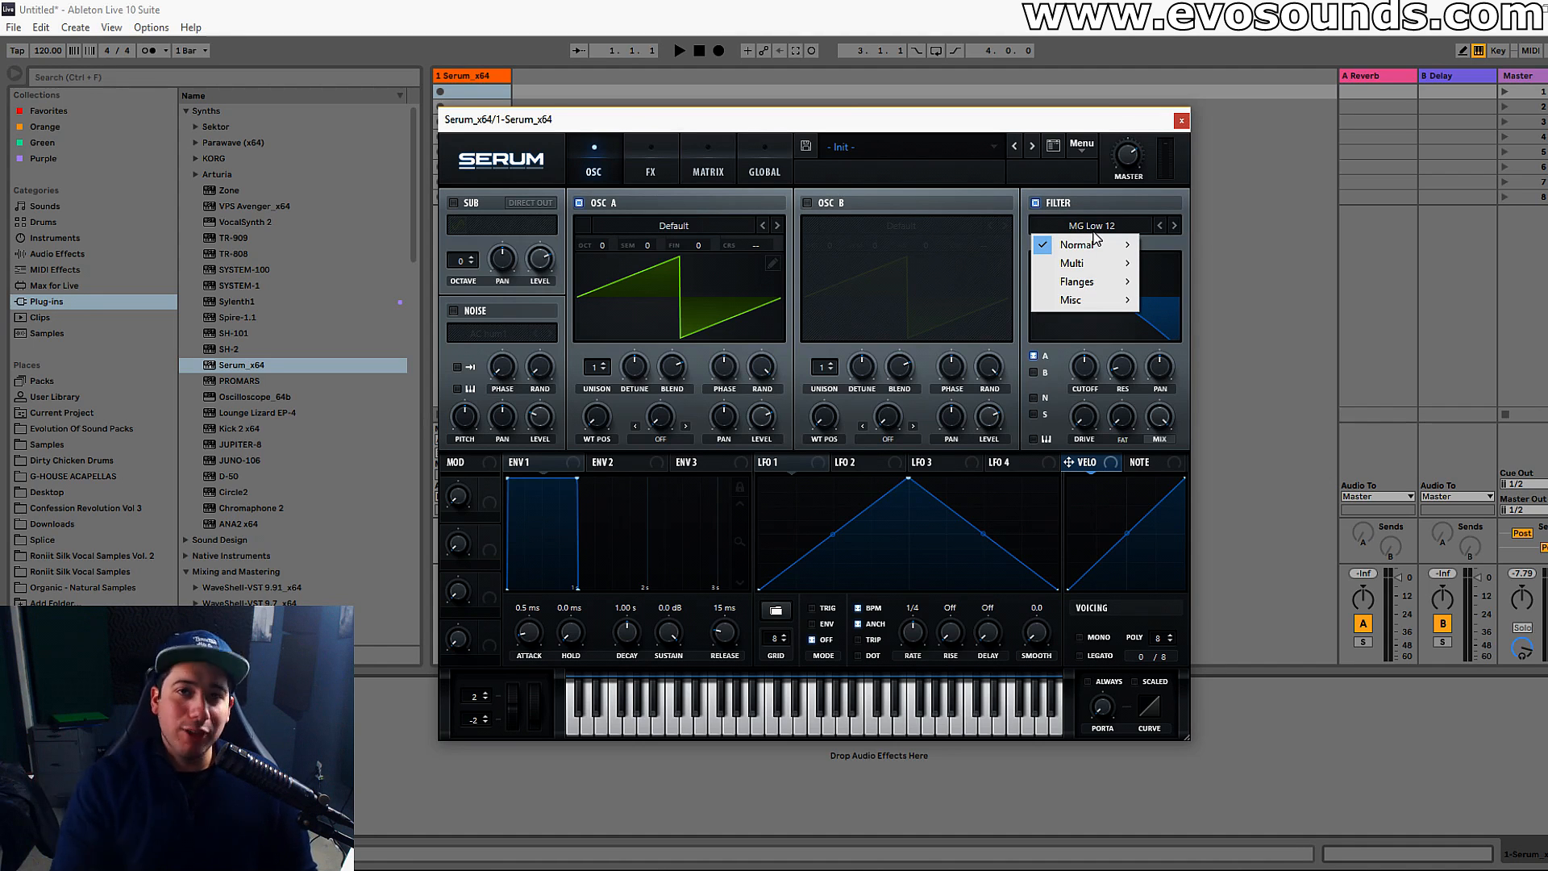
mouse_move(1096, 246)
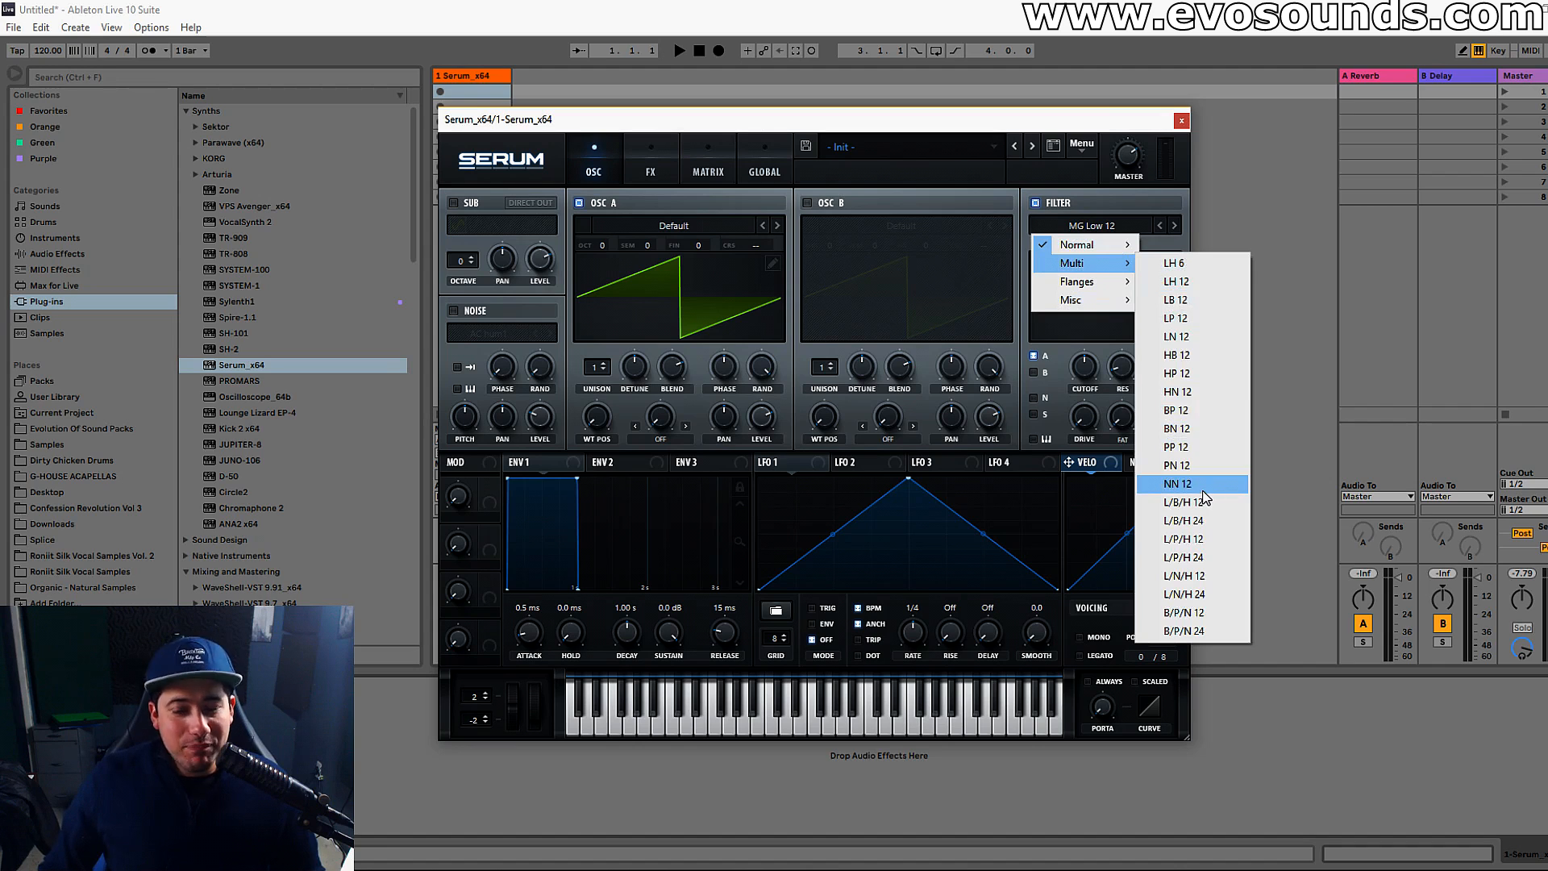
mouse_move(1123, 294)
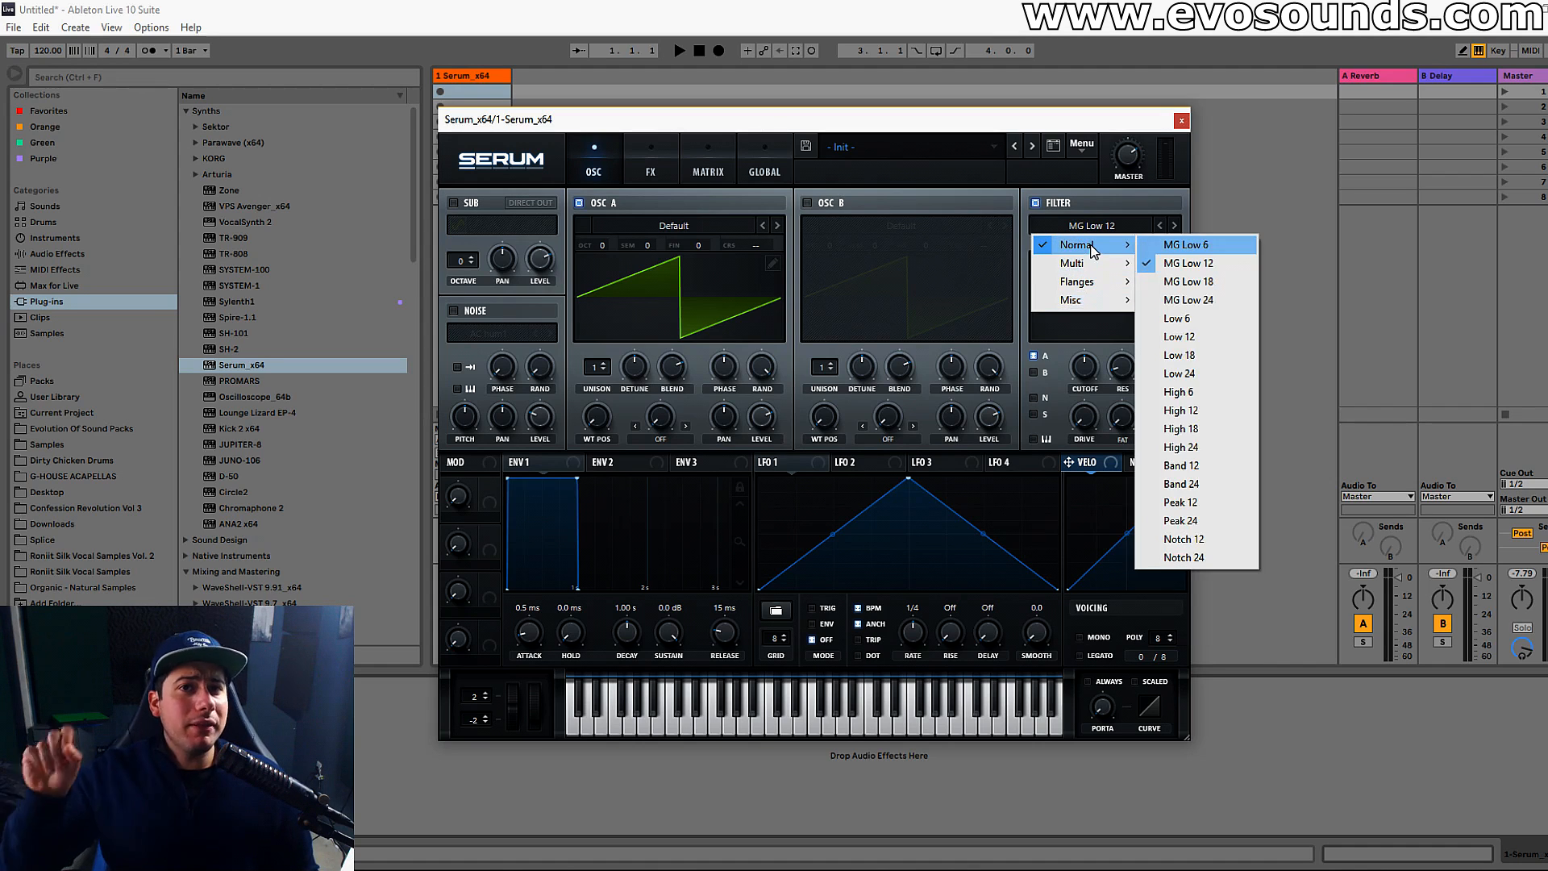
click(1213, 297)
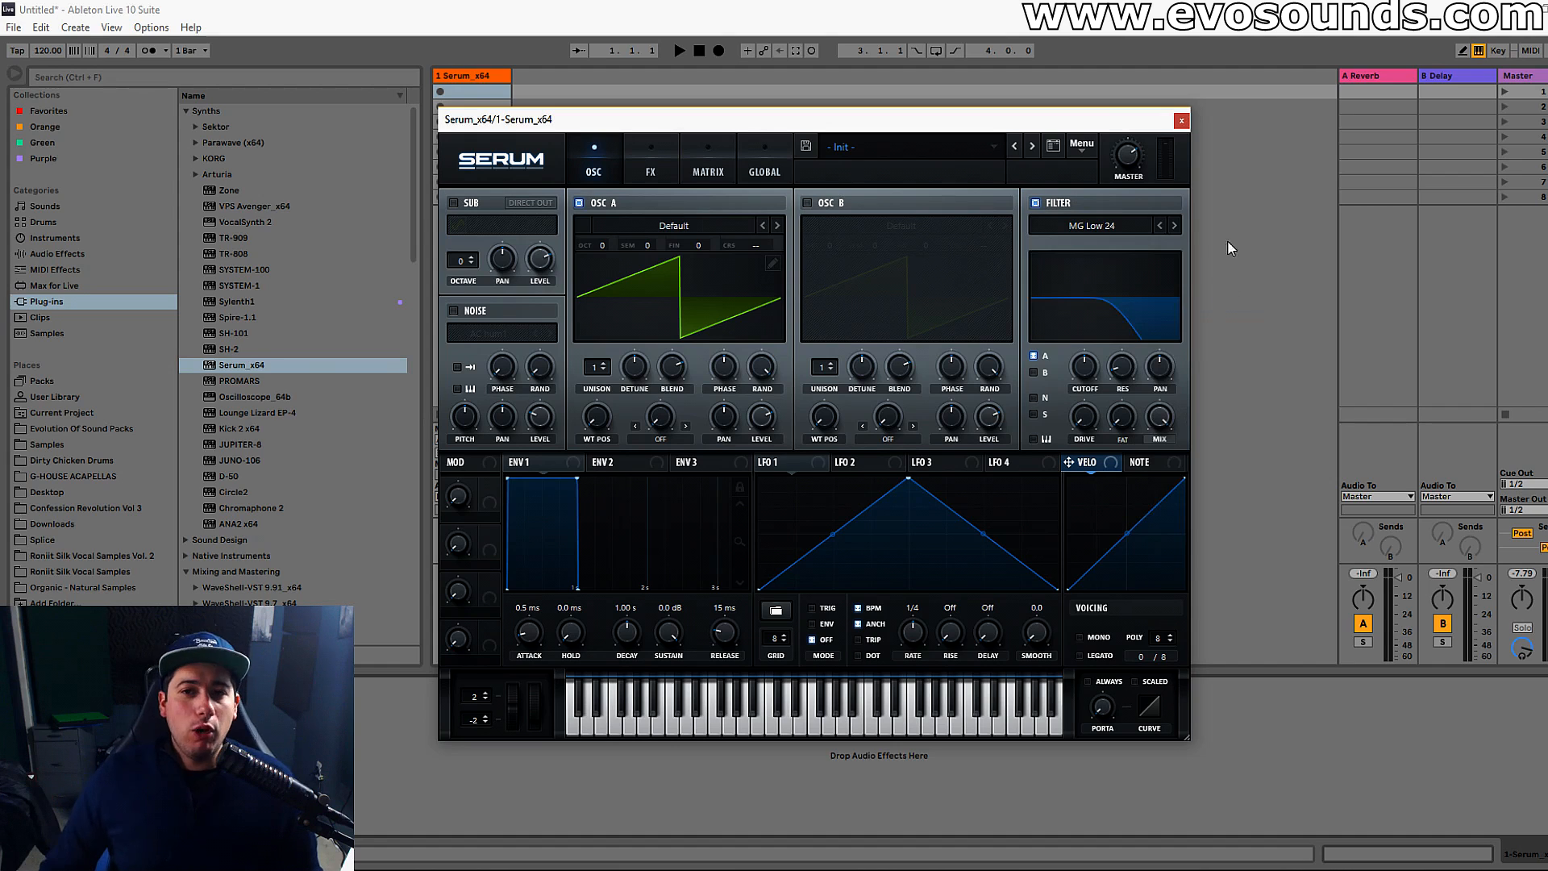
drag(1086, 367, 1053, 459)
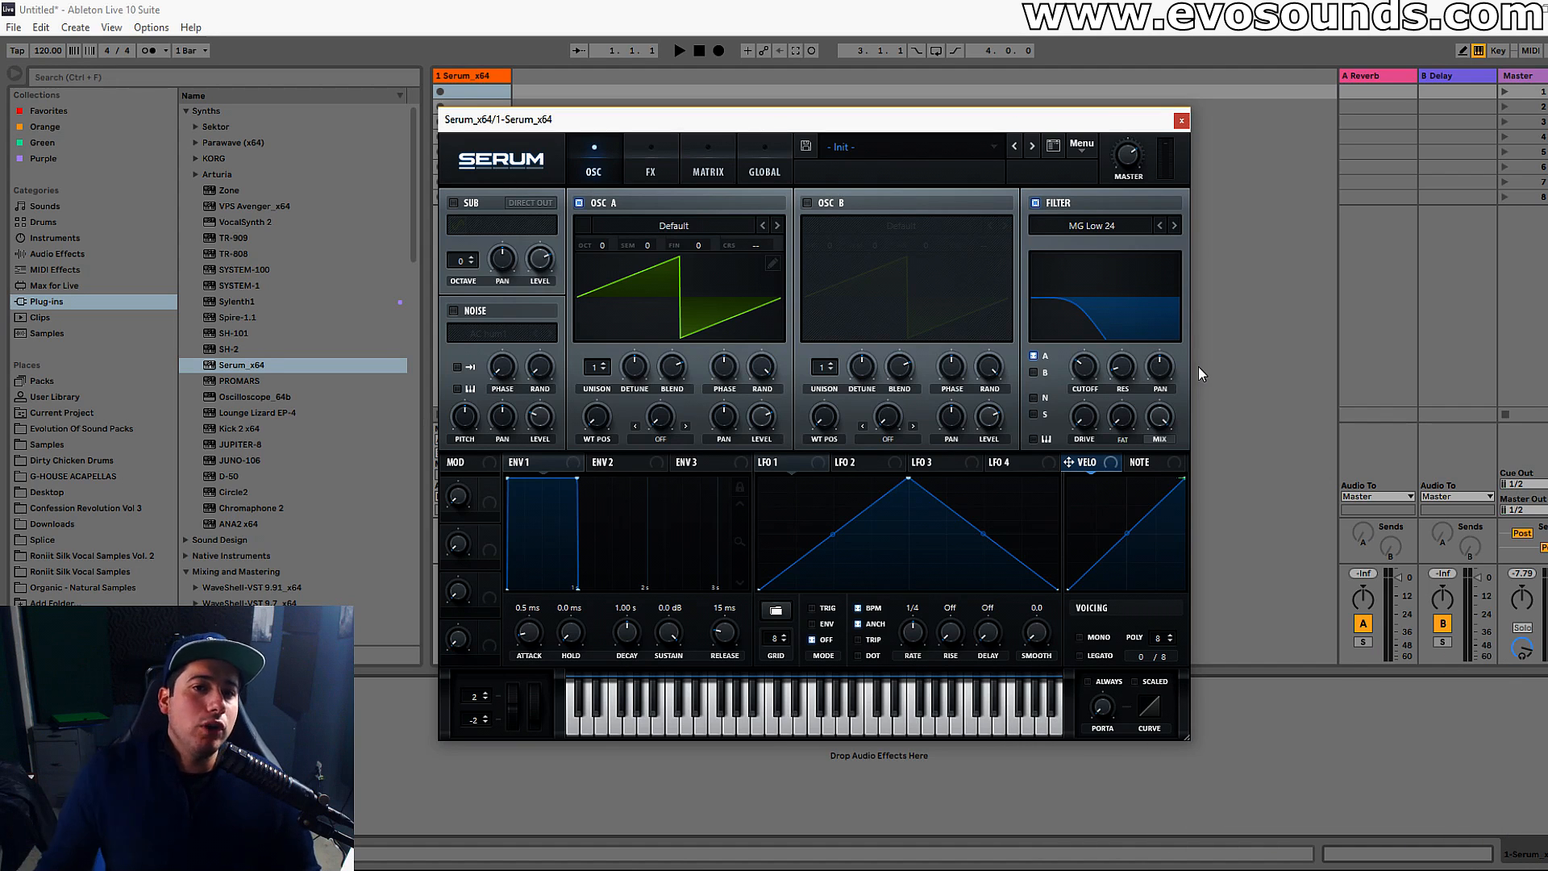
drag(1084, 367, 1077, 279)
Load the analog Basic Shapes wavetable in oscillator A and move its wavetable position to the square wave.
click(686, 230)
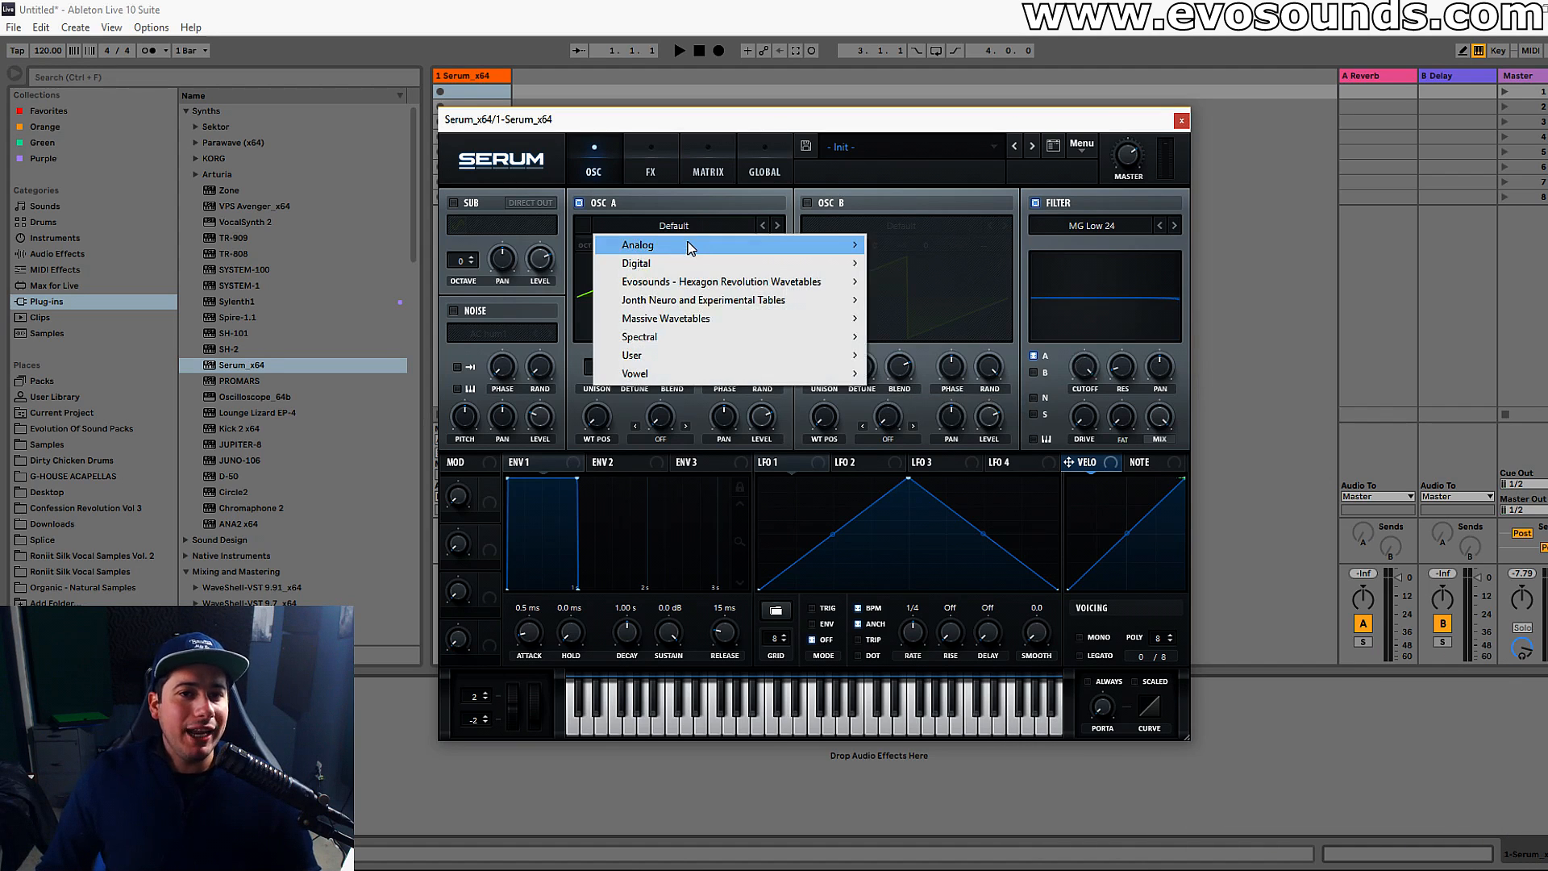
mouse_move(774, 245)
click(895, 302)
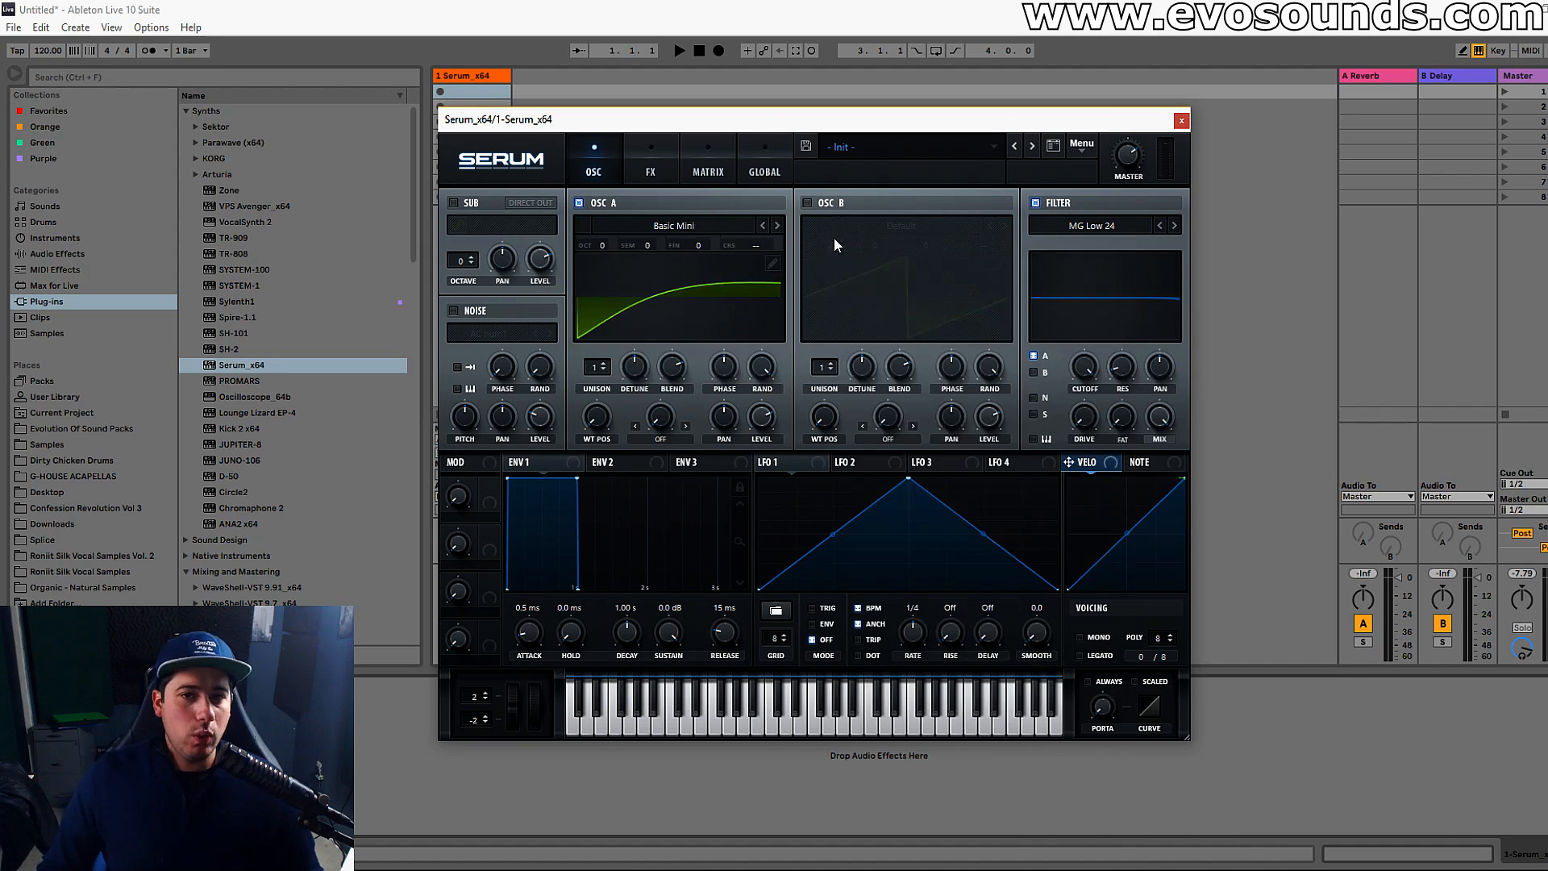
click(754, 228)
mouse_move(735, 245)
click(944, 316)
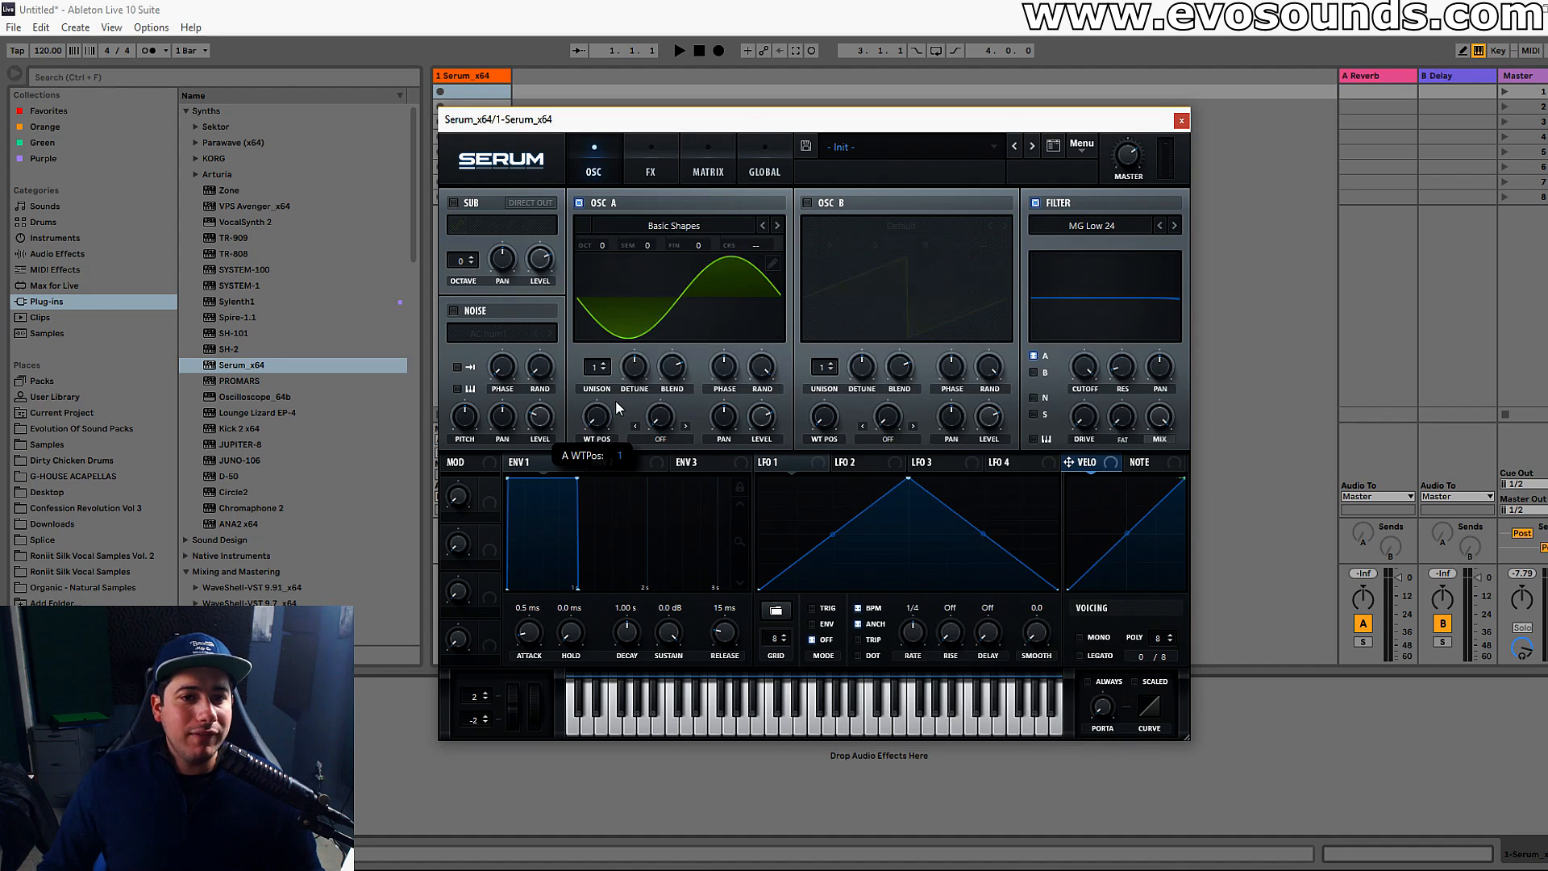
drag(618, 407, 651, 346)
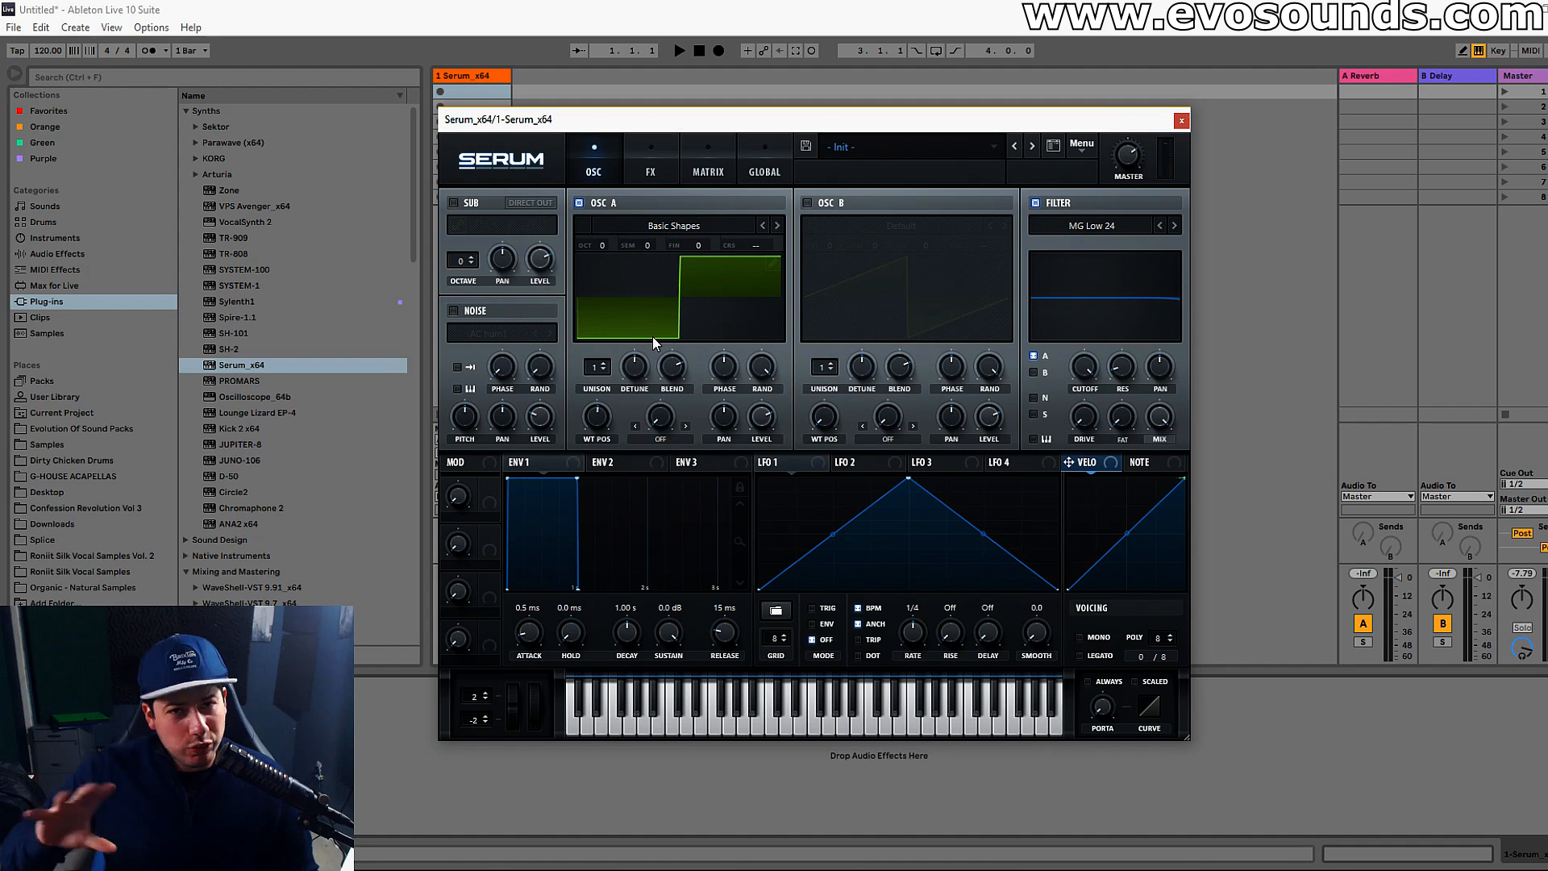
Lower the filter cutoff to mid-range and cycle through the MG Low slopes, finishing on MG Low 24.
mouse_move(1083, 371)
drag(1083, 371, 1031, 418)
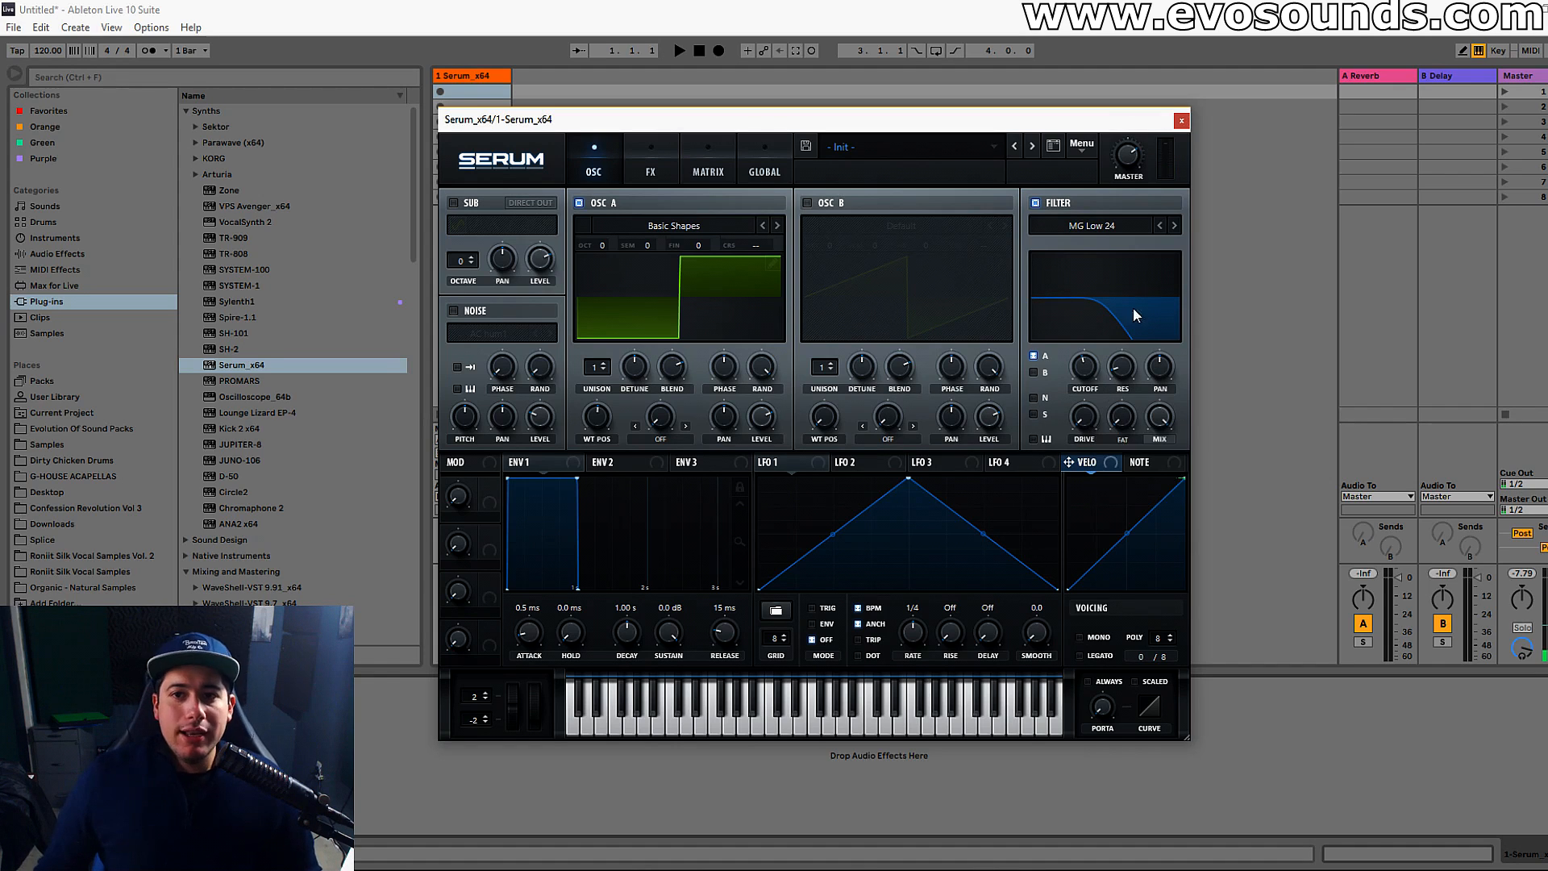
click(1162, 226)
click(1163, 226)
click(1162, 225)
click(1177, 228)
click(1177, 228)
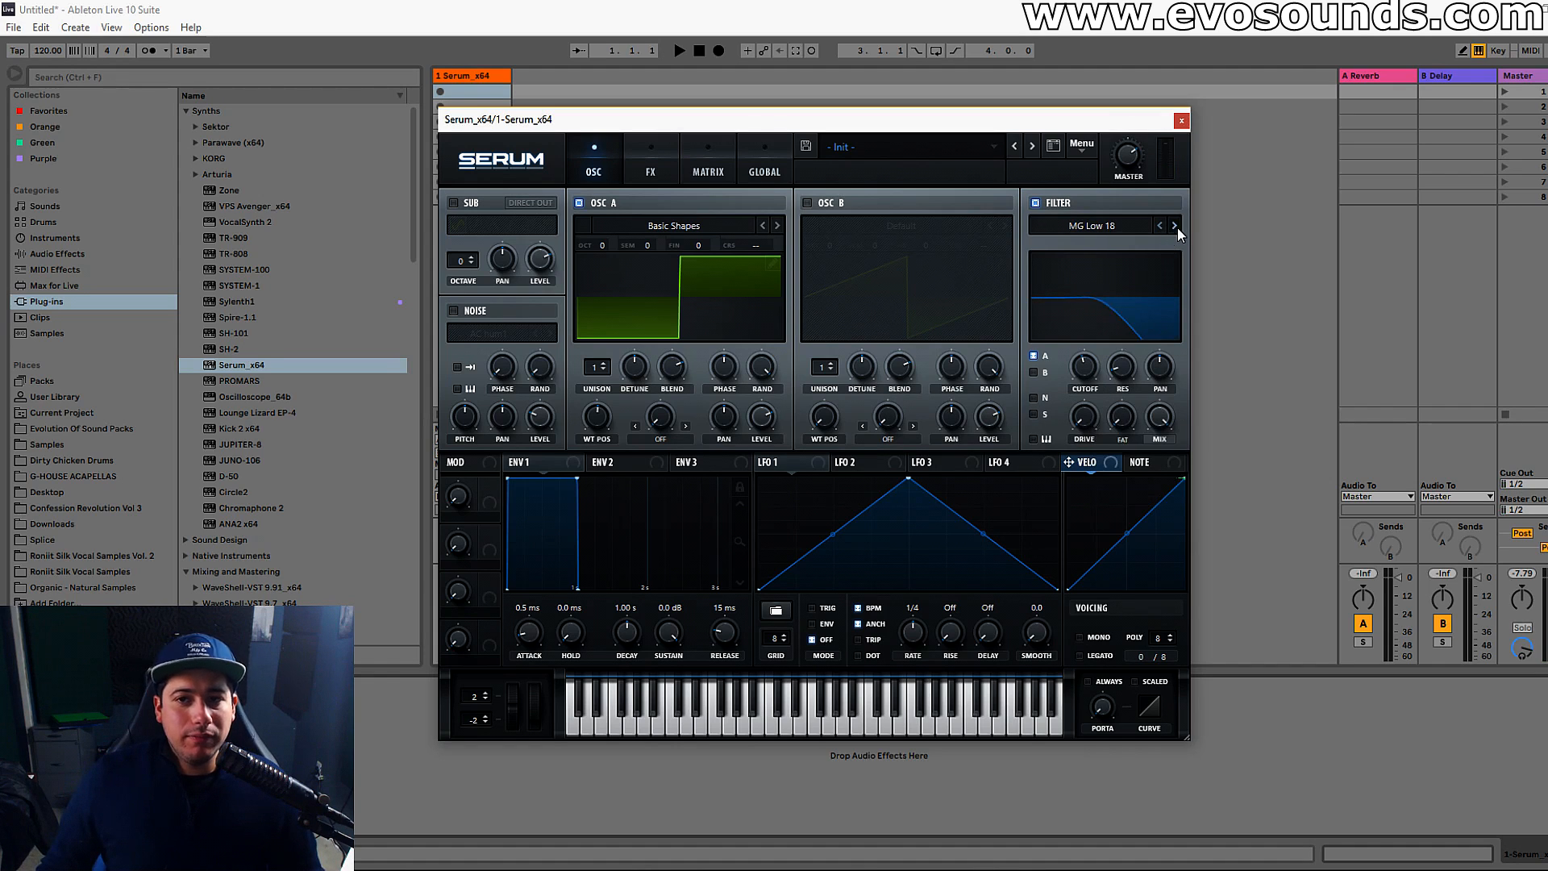
click(1096, 226)
mouse_move(1113, 244)
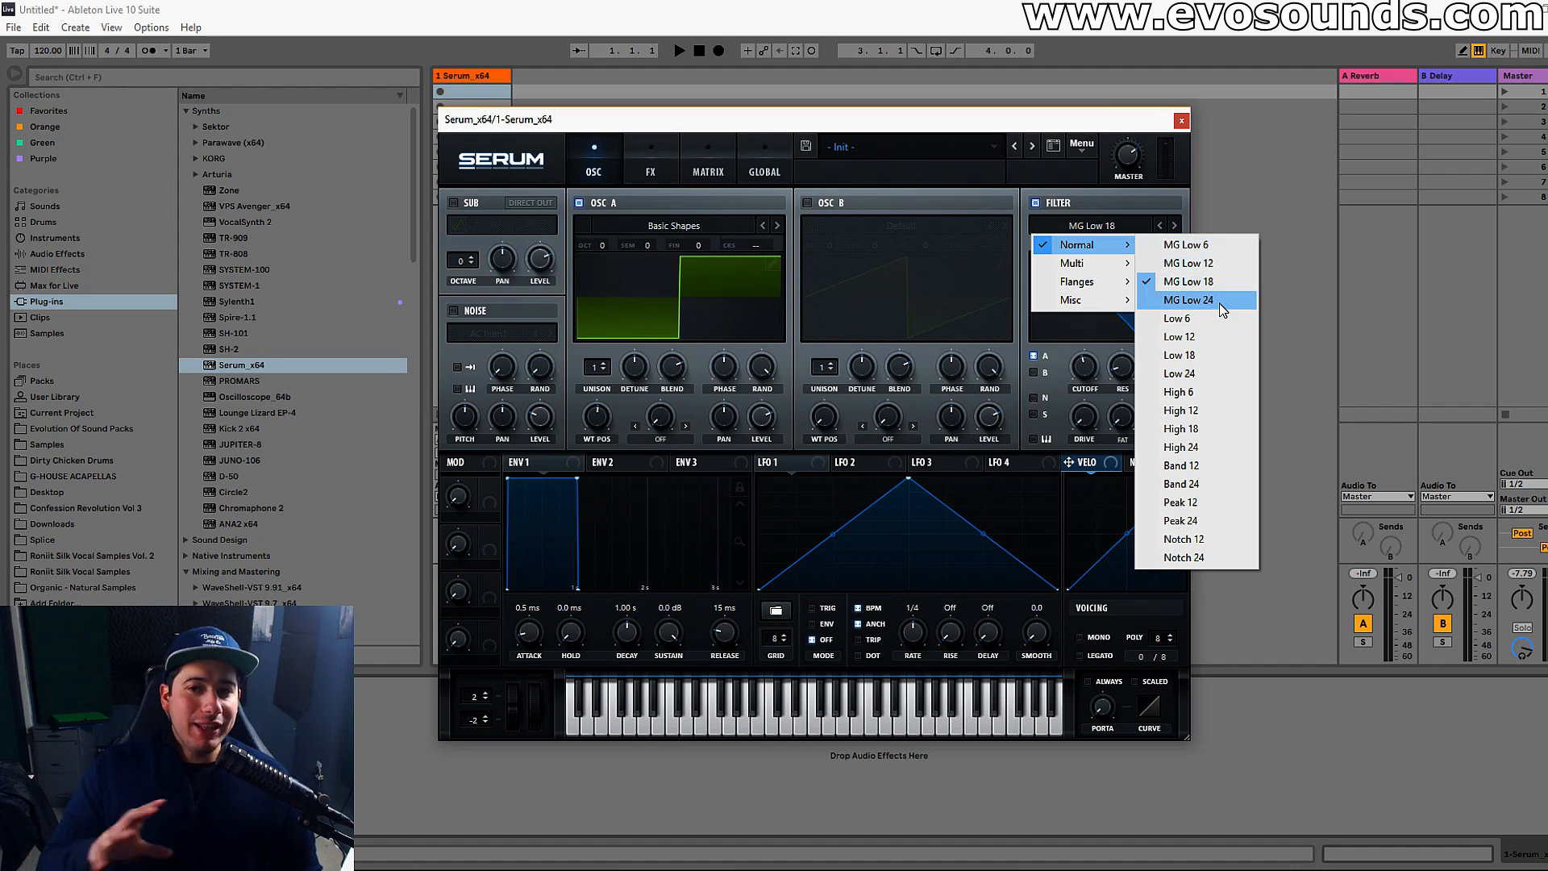
click(1220, 304)
Compare the gentler MG Low slopes, including MG Low 12, and return the filter to MG Low 24.
click(1160, 226)
click(1161, 226)
click(1177, 226)
click(1161, 228)
click(1174, 226)
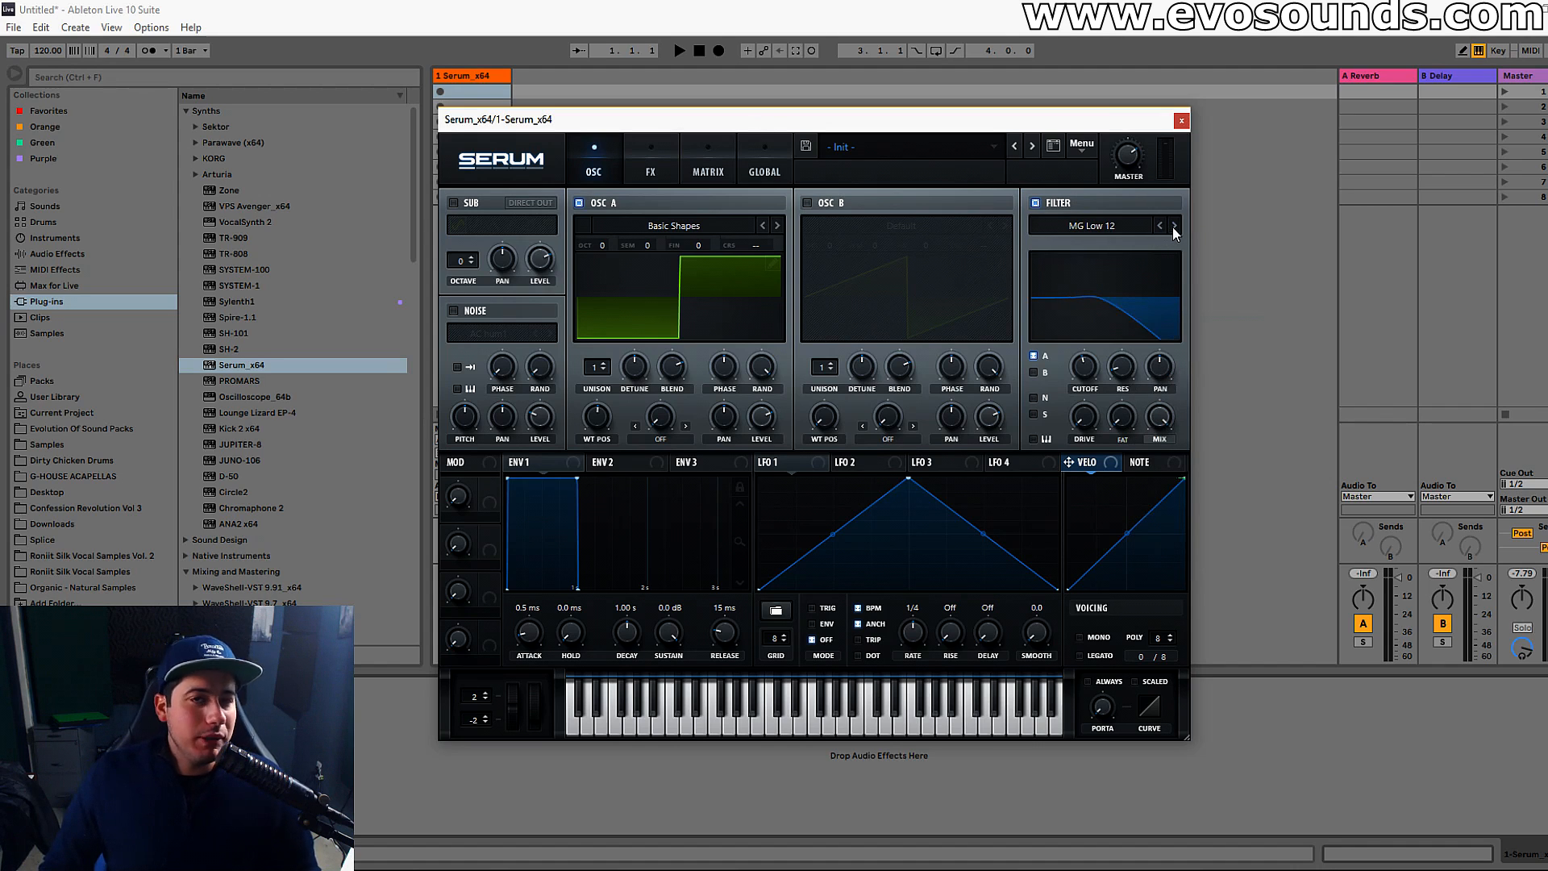
click(1162, 228)
click(1174, 226)
click(1174, 226)
click(1174, 226)
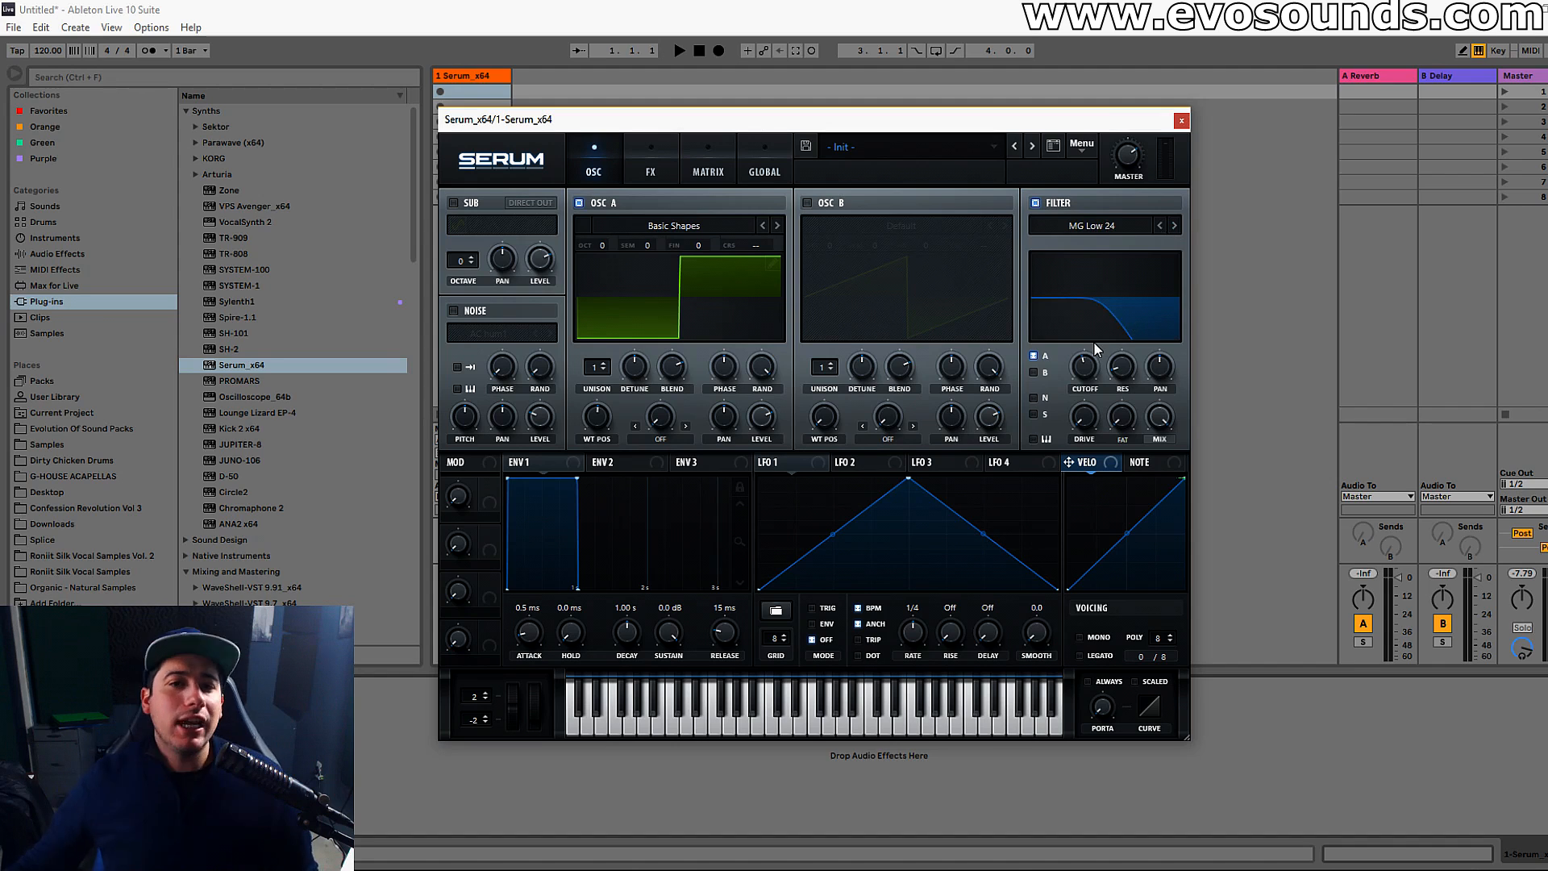
Step the filter type from MG Low 24 down to MG Low 6 and back up to MG Low 24.
click(1160, 226)
click(1160, 226)
click(1159, 226)
click(1173, 225)
click(1173, 225)
click(1174, 225)
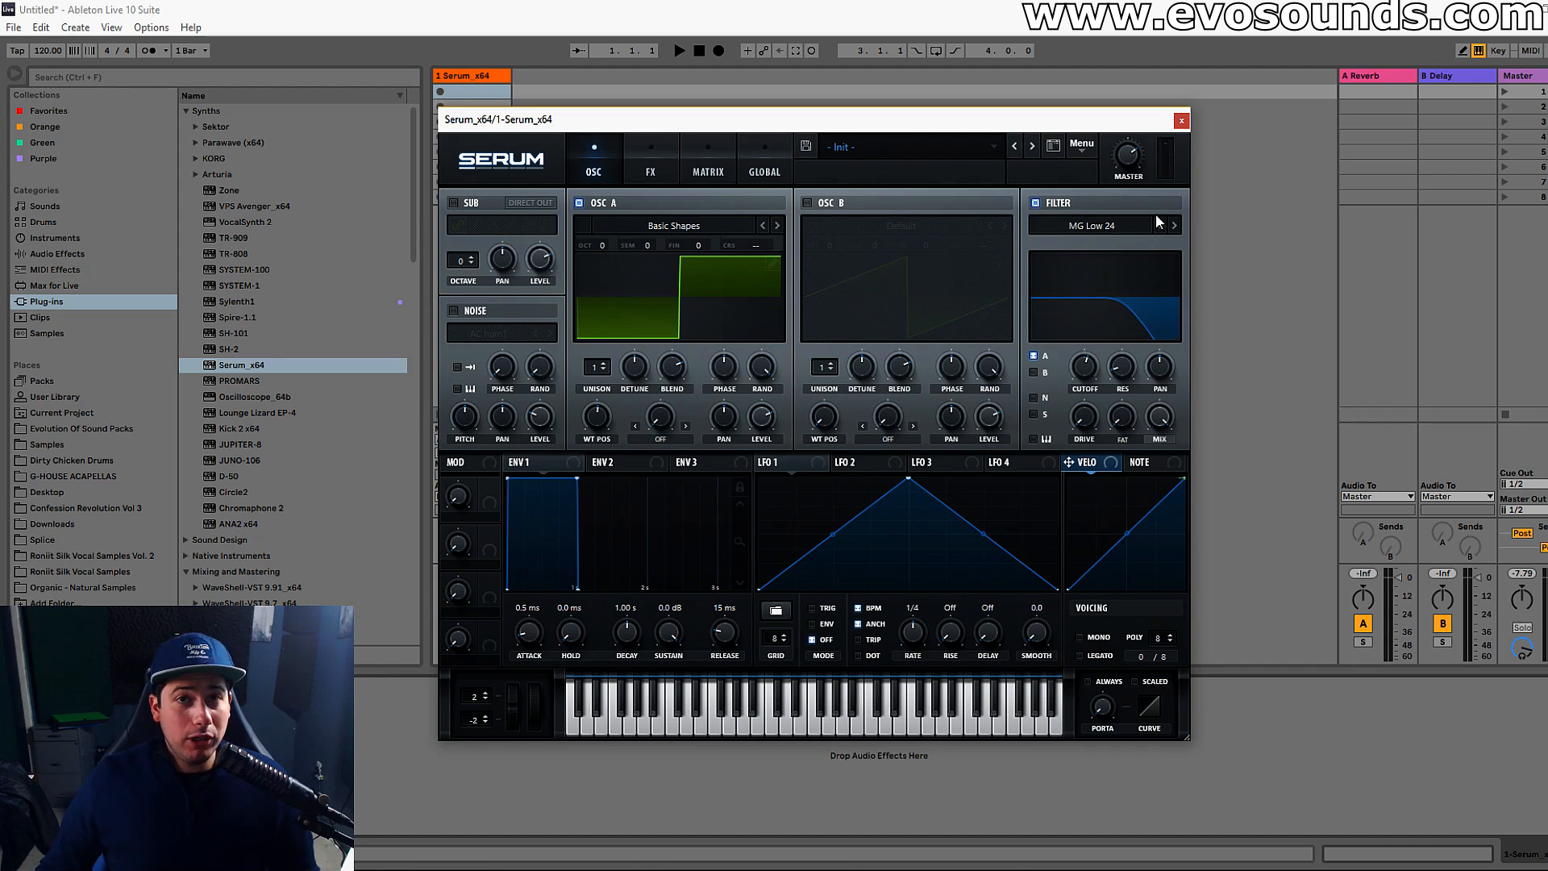
Switch the filter through MG Low 12, MG Low 6 and MG Low 24, settling on MG Low 18.
click(1162, 225)
click(1162, 225)
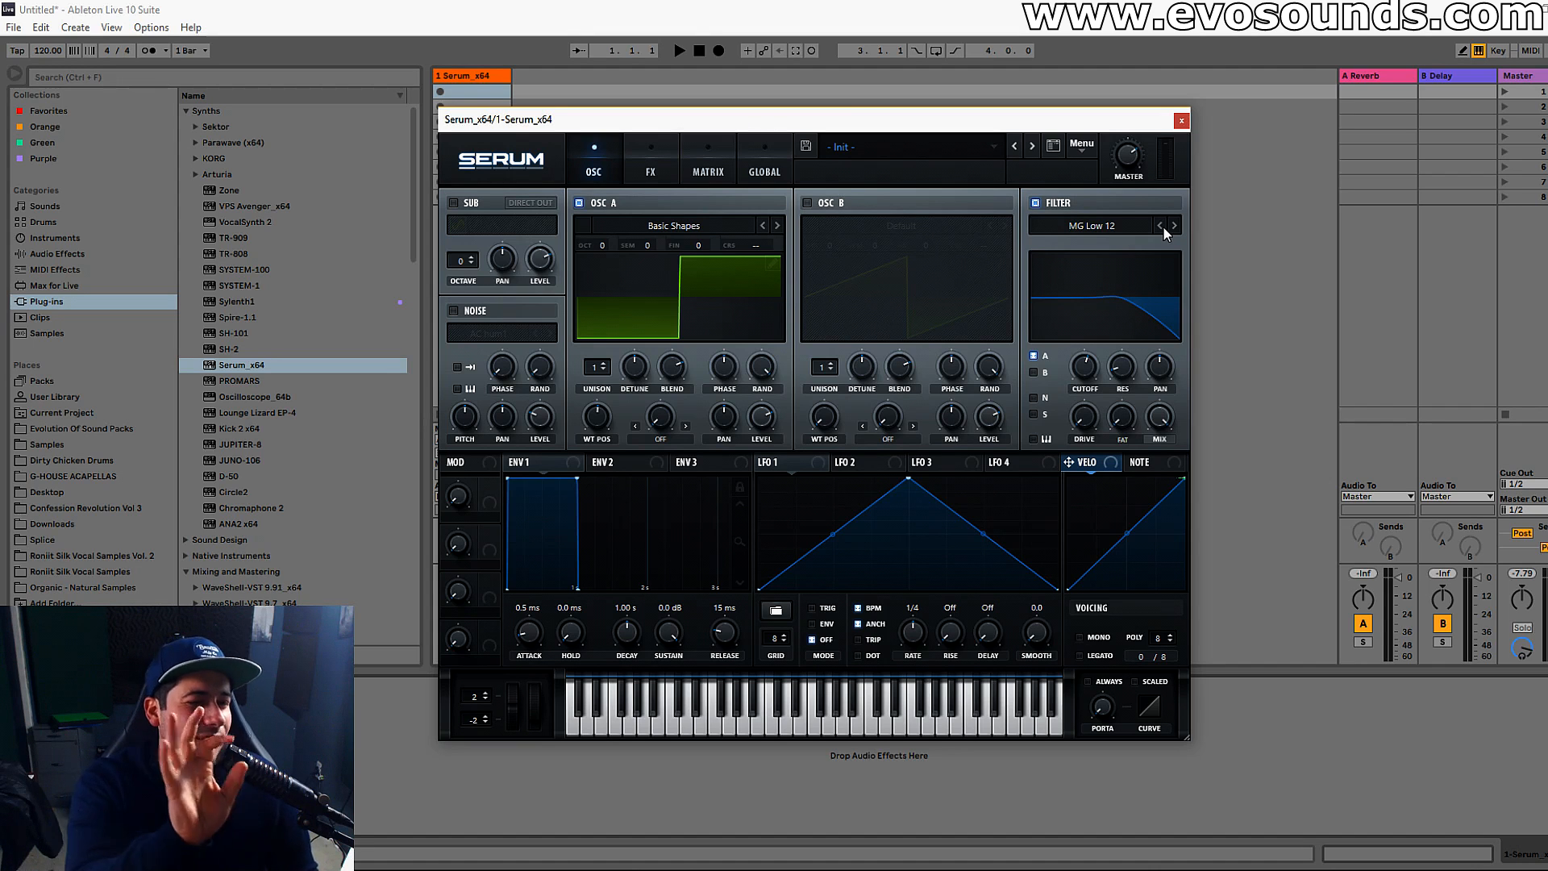
click(1164, 228)
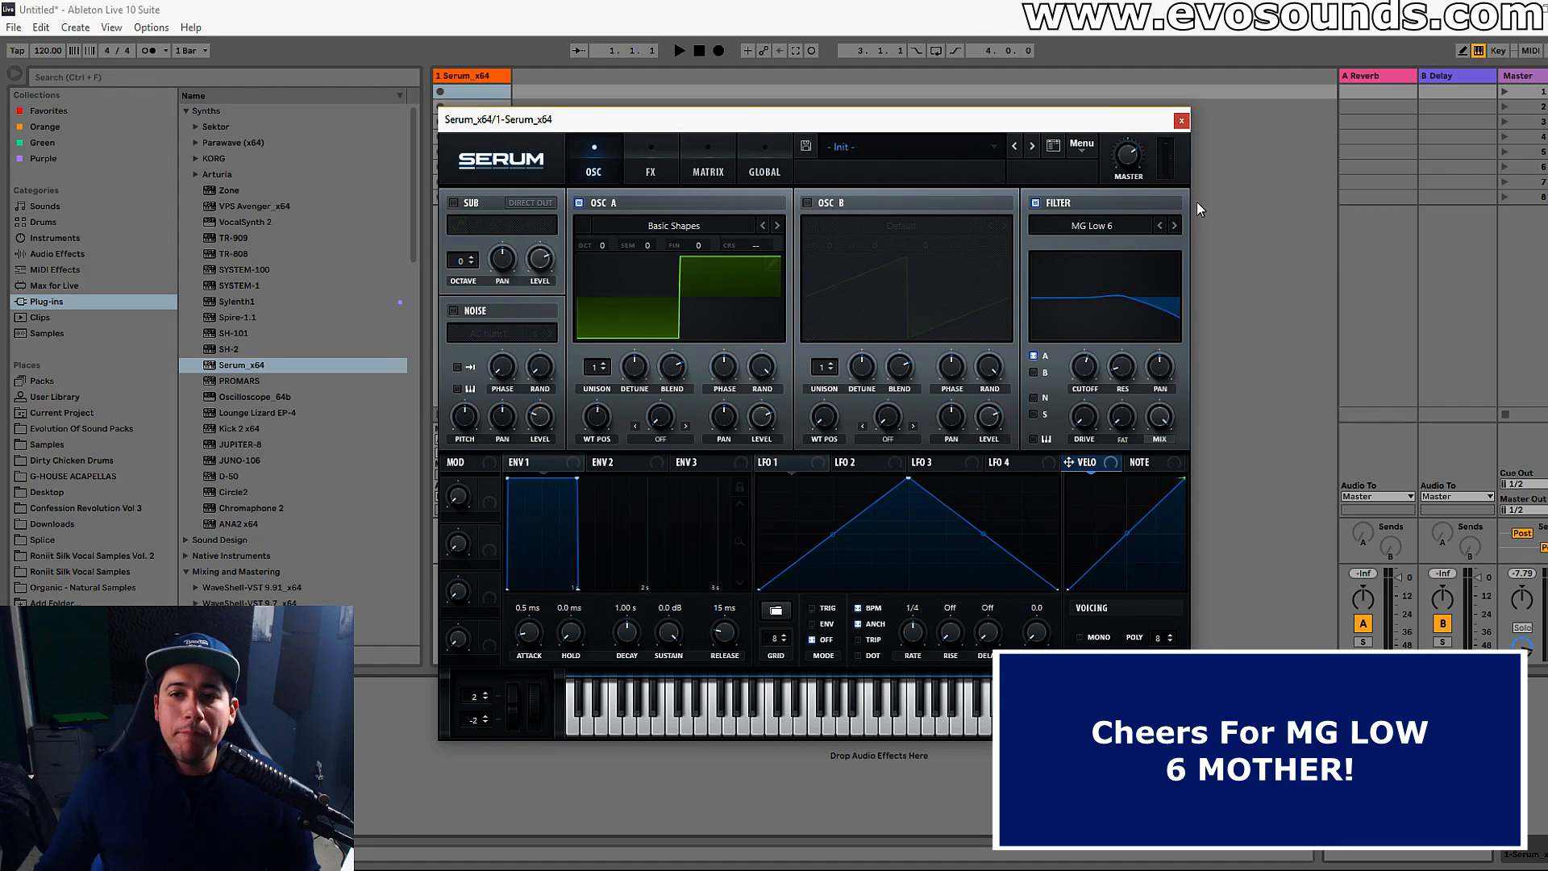
click(1171, 226)
click(1171, 226)
click(1170, 226)
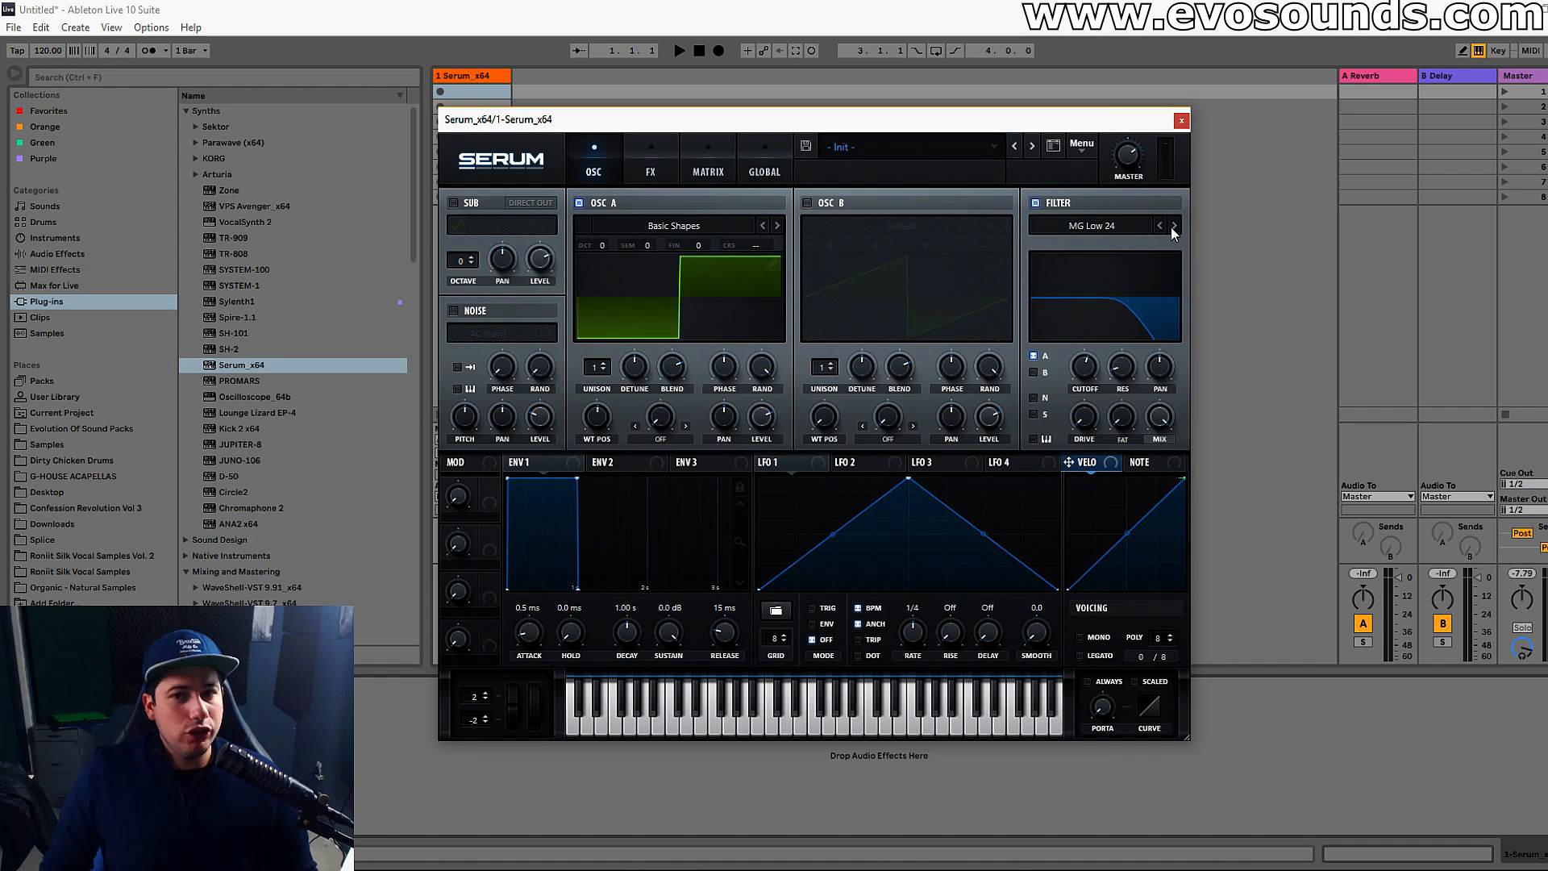
click(1161, 225)
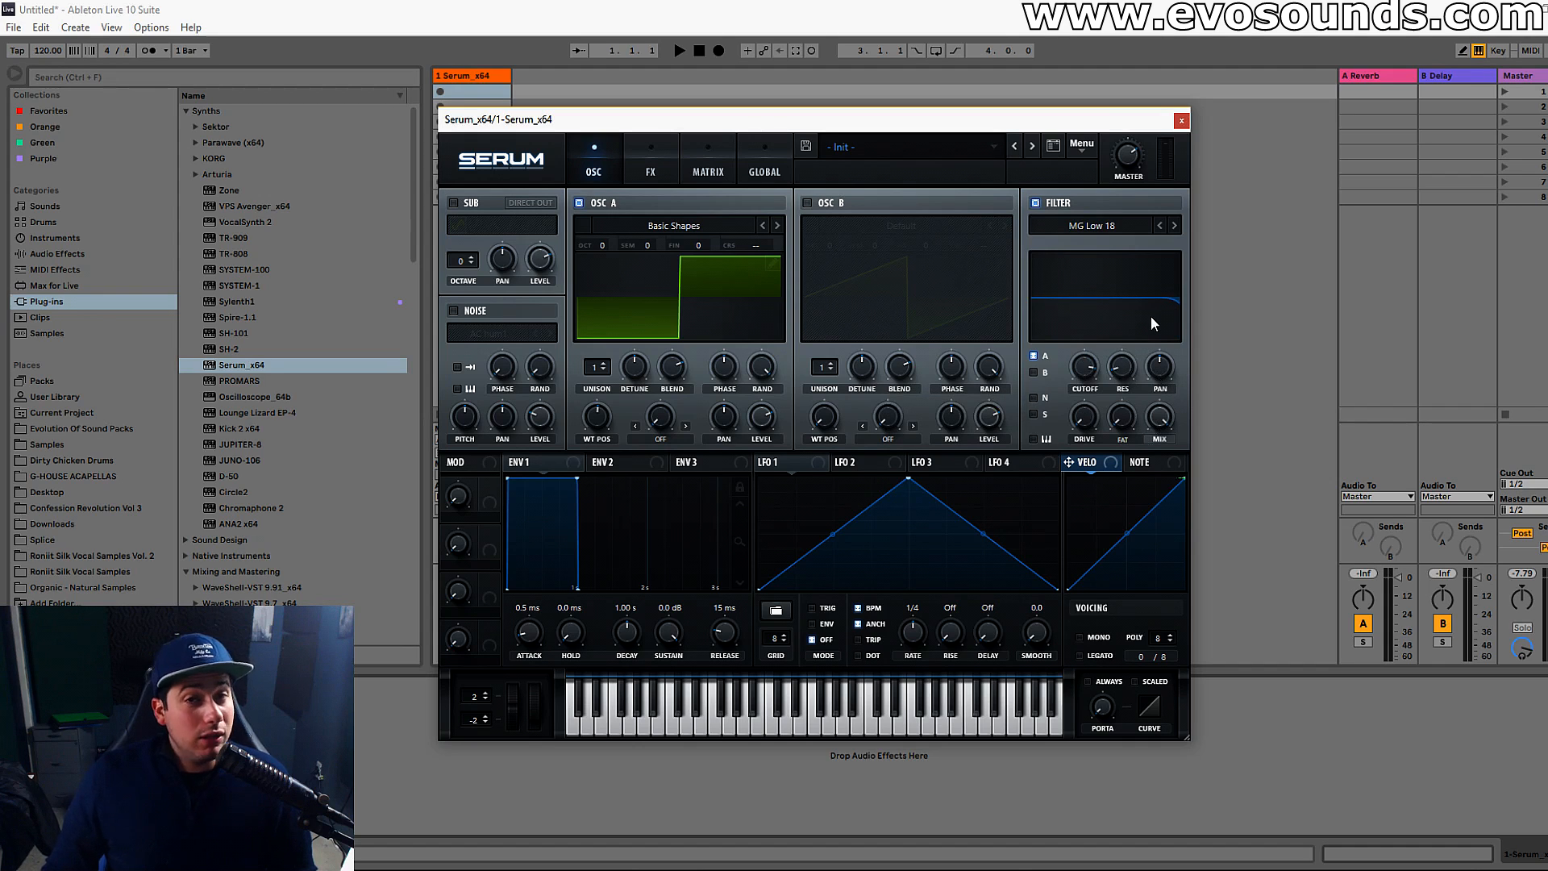
Sweep the MG Low 18 filter's cutoff open and back down, and increase the resonance to form a peak.
mouse_move(1085, 365)
mouse_down()
mouse_move(1019, 415)
mouse_move(1087, 307)
mouse_move(1118, 306)
mouse_up()
drag(1083, 373, 1020, 444)
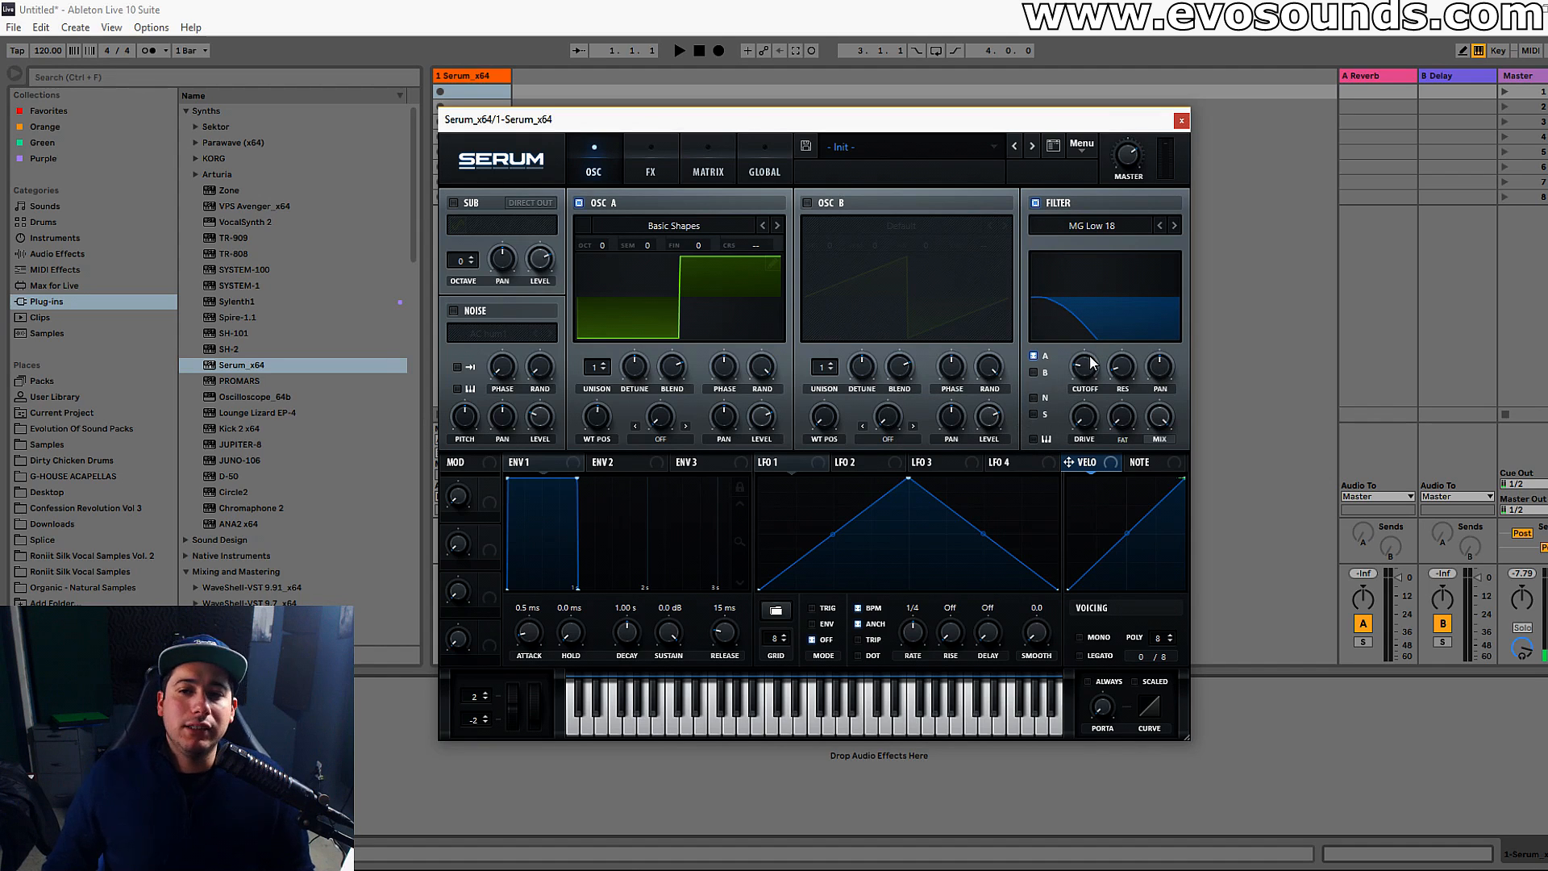
drag(1120, 369, 1121, 335)
Compare the resonance peak across the MG Low 6, 12, 18 and 24 slopes, ending on MG Low 6.
click(1174, 225)
click(1162, 227)
click(1162, 228)
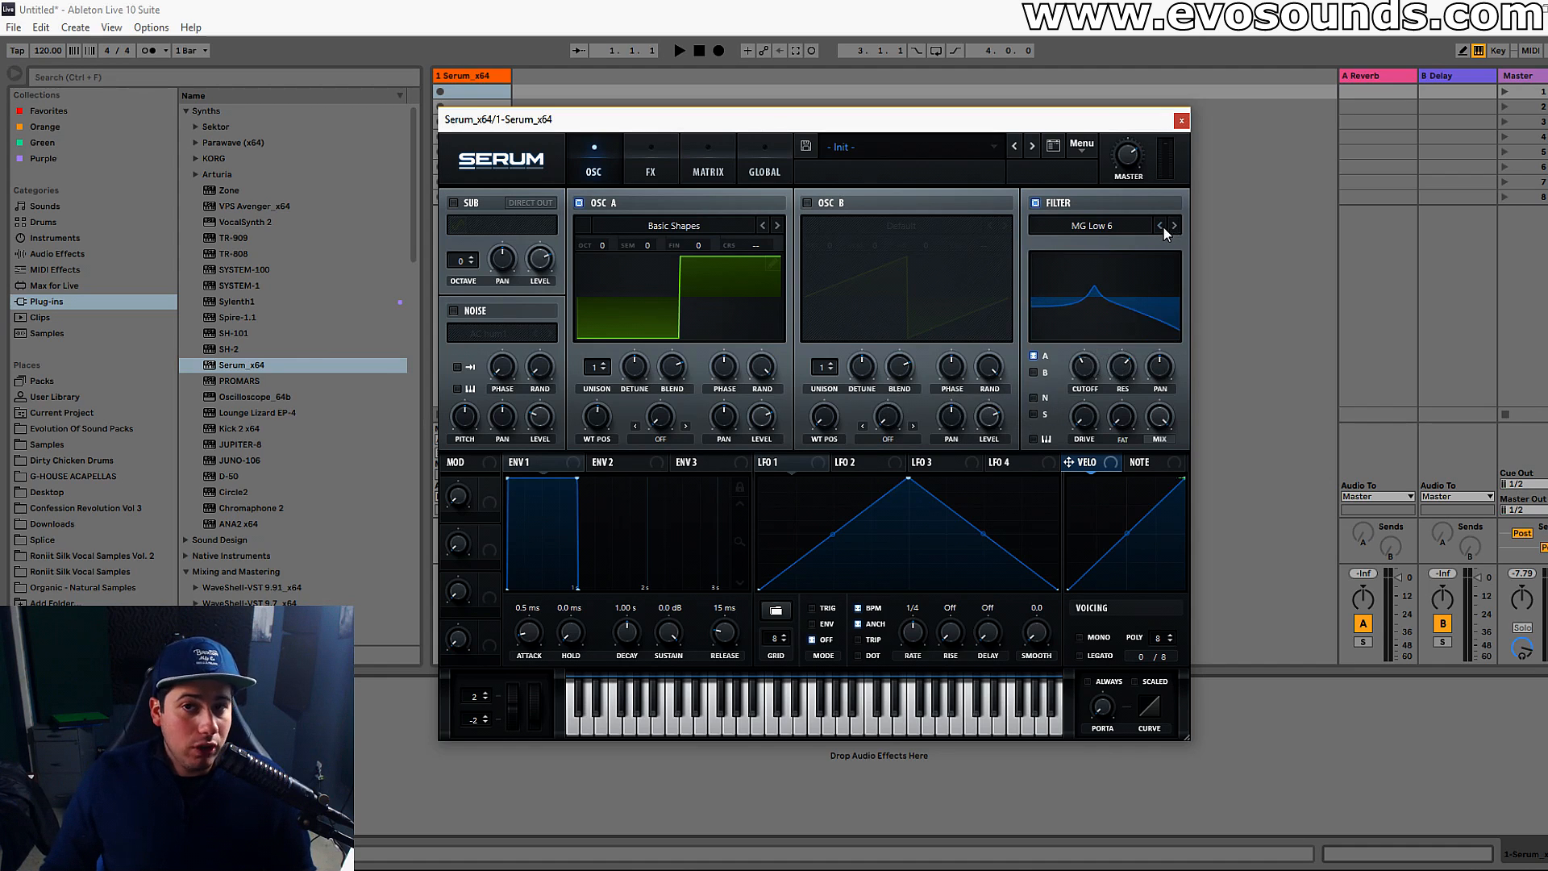
click(1174, 226)
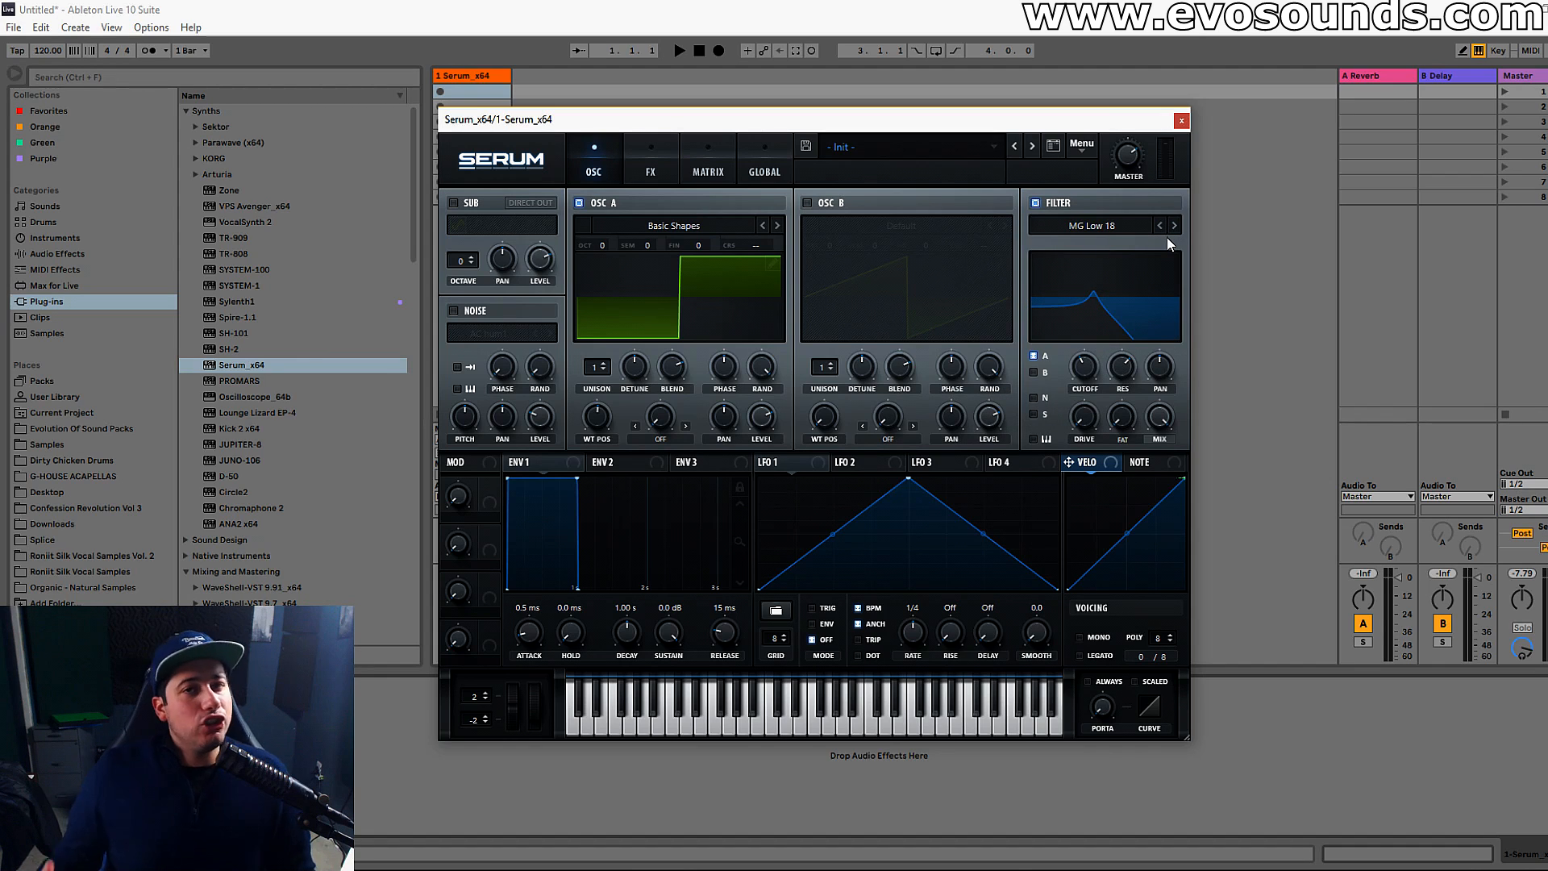
click(1161, 226)
click(1162, 226)
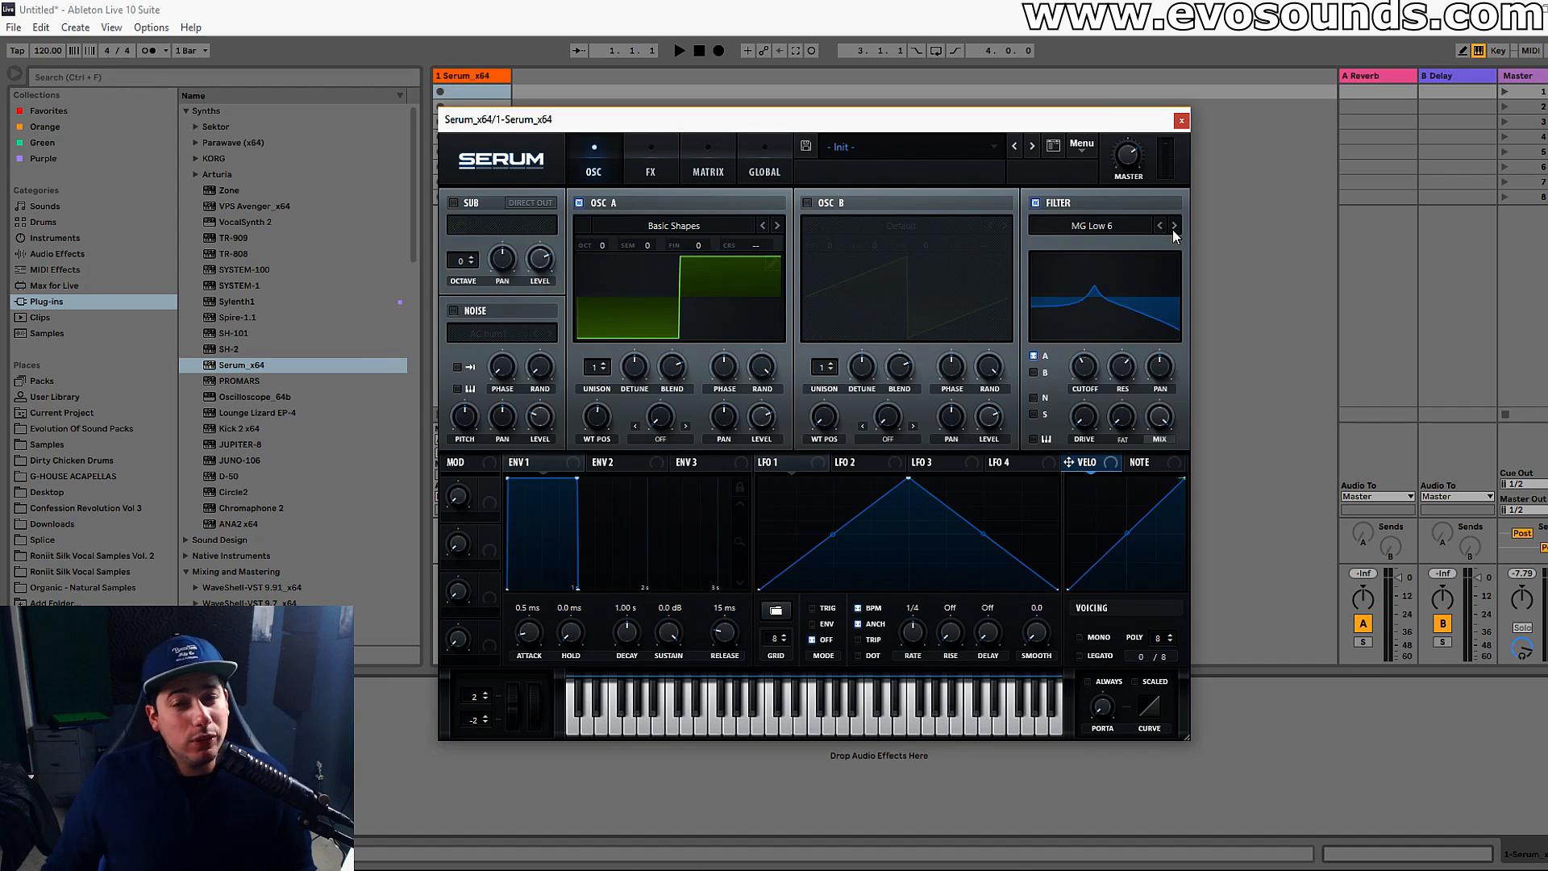
Set the filter type to MG Low 24 and adjust the cutoff to shift the resonance peak slightly higher.
click(1174, 226)
click(1174, 226)
click(1174, 226)
mouse_move(1081, 365)
mouse_down()
mouse_move(1085, 341)
mouse_move(1090, 377)
mouse_move(1105, 367)
mouse_move(1090, 370)
mouse_up()
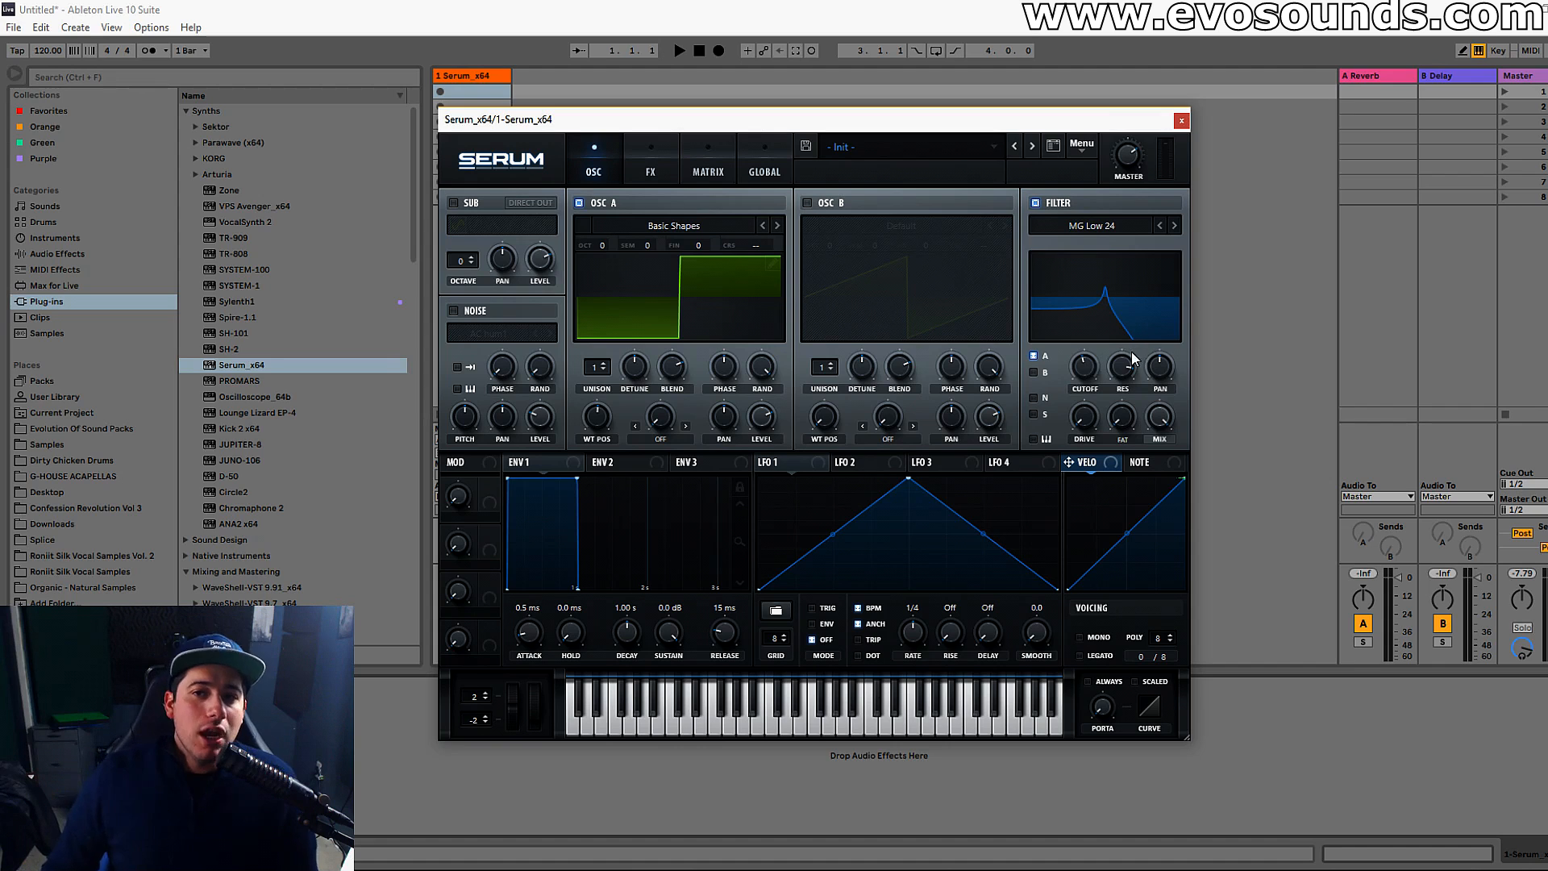
Take the filter resonance down to minimum, raise the cutoff, and bring the resonance peak back up.
drag(1122, 365, 1097, 418)
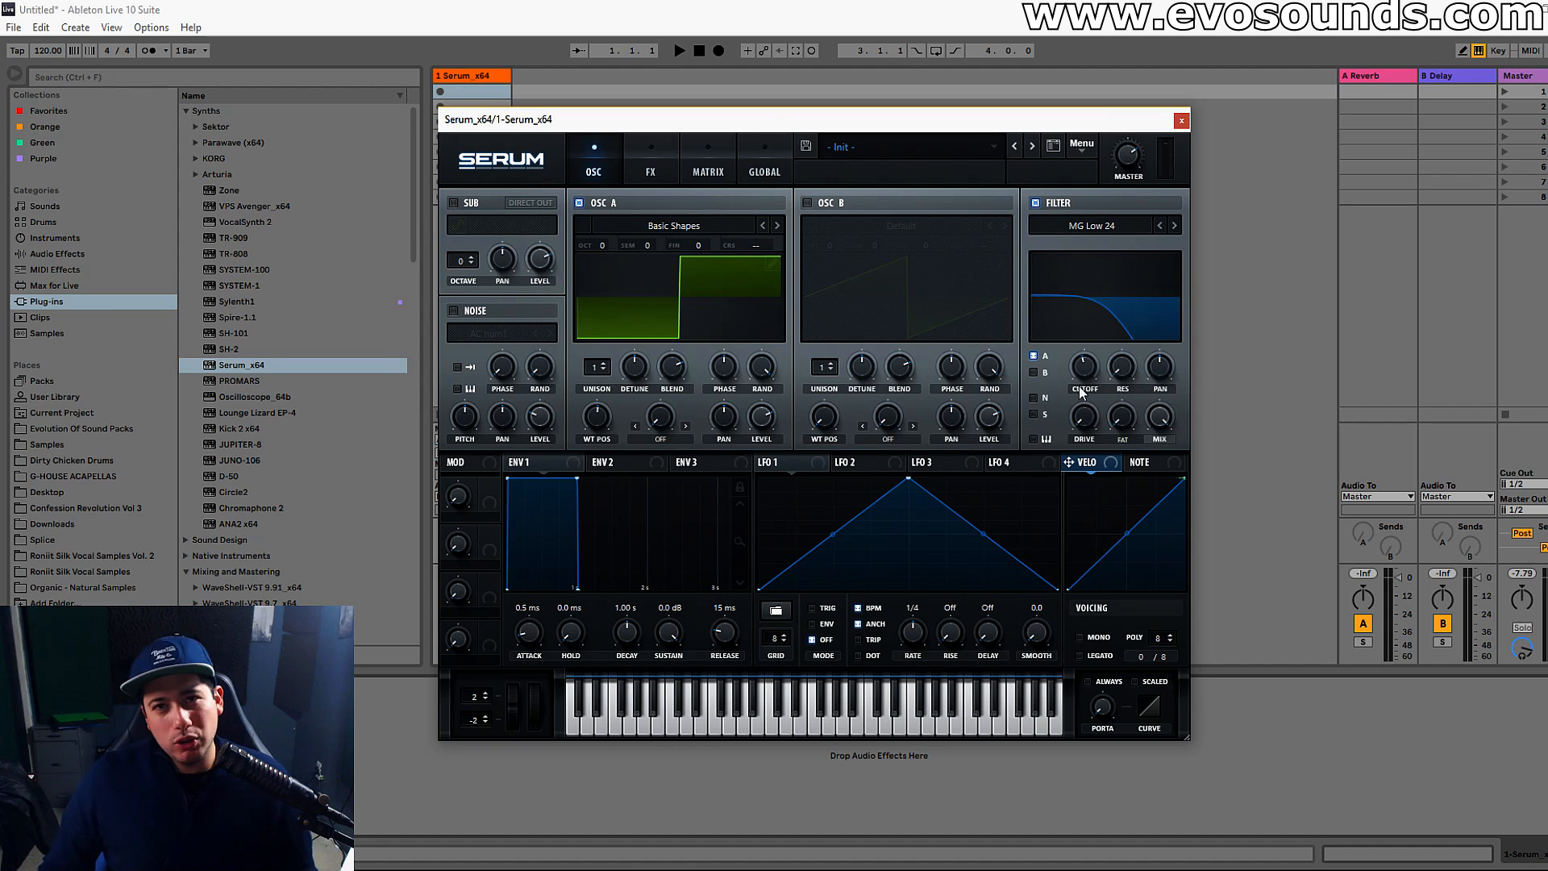
drag(1089, 355, 1123, 355)
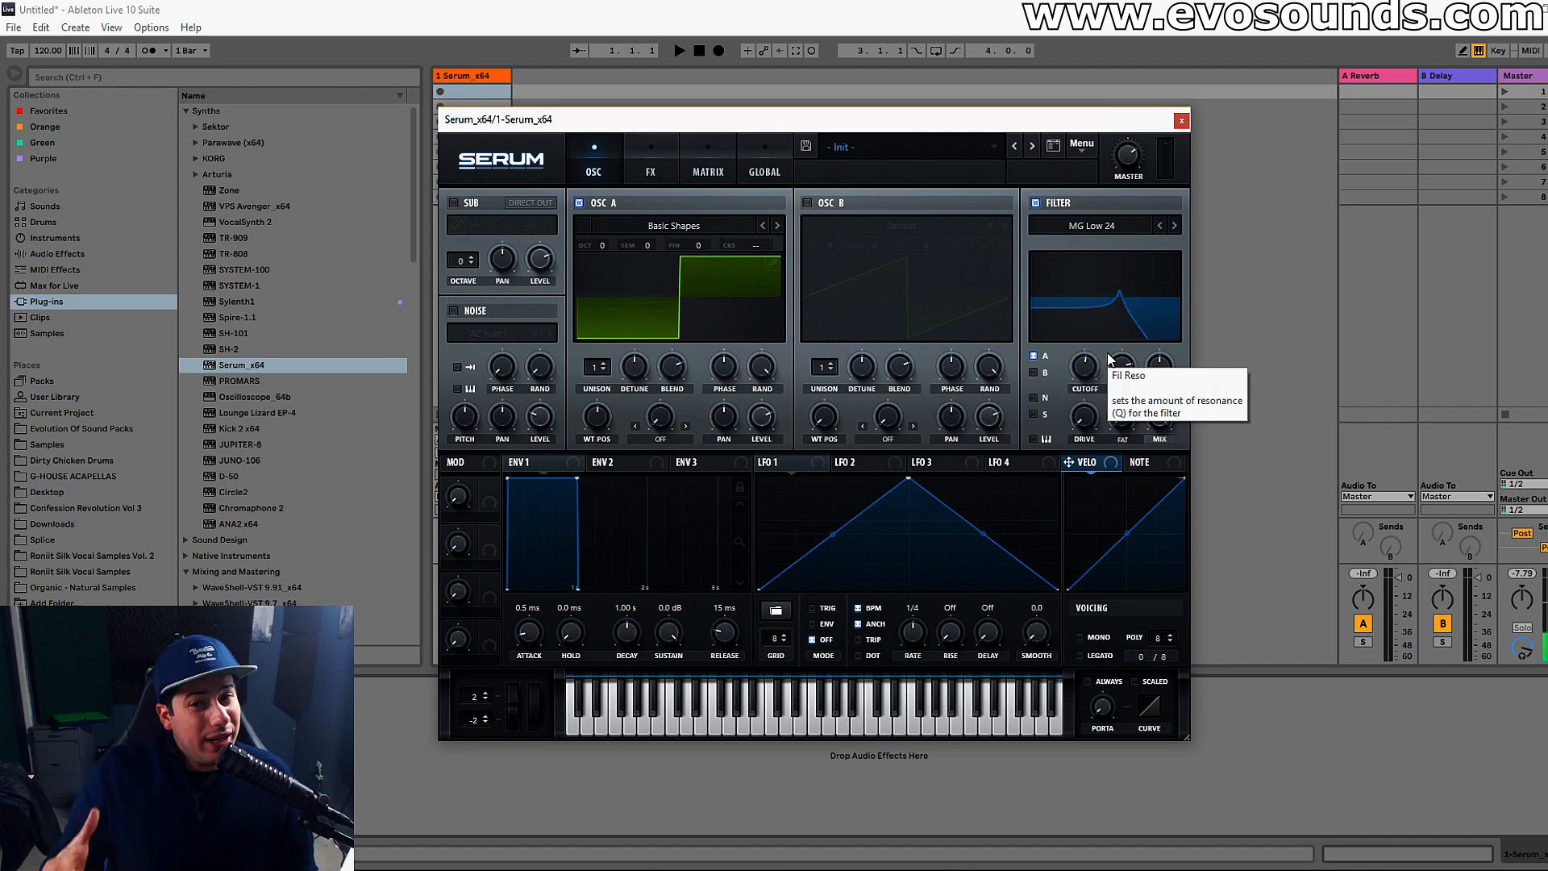
click(1125, 361)
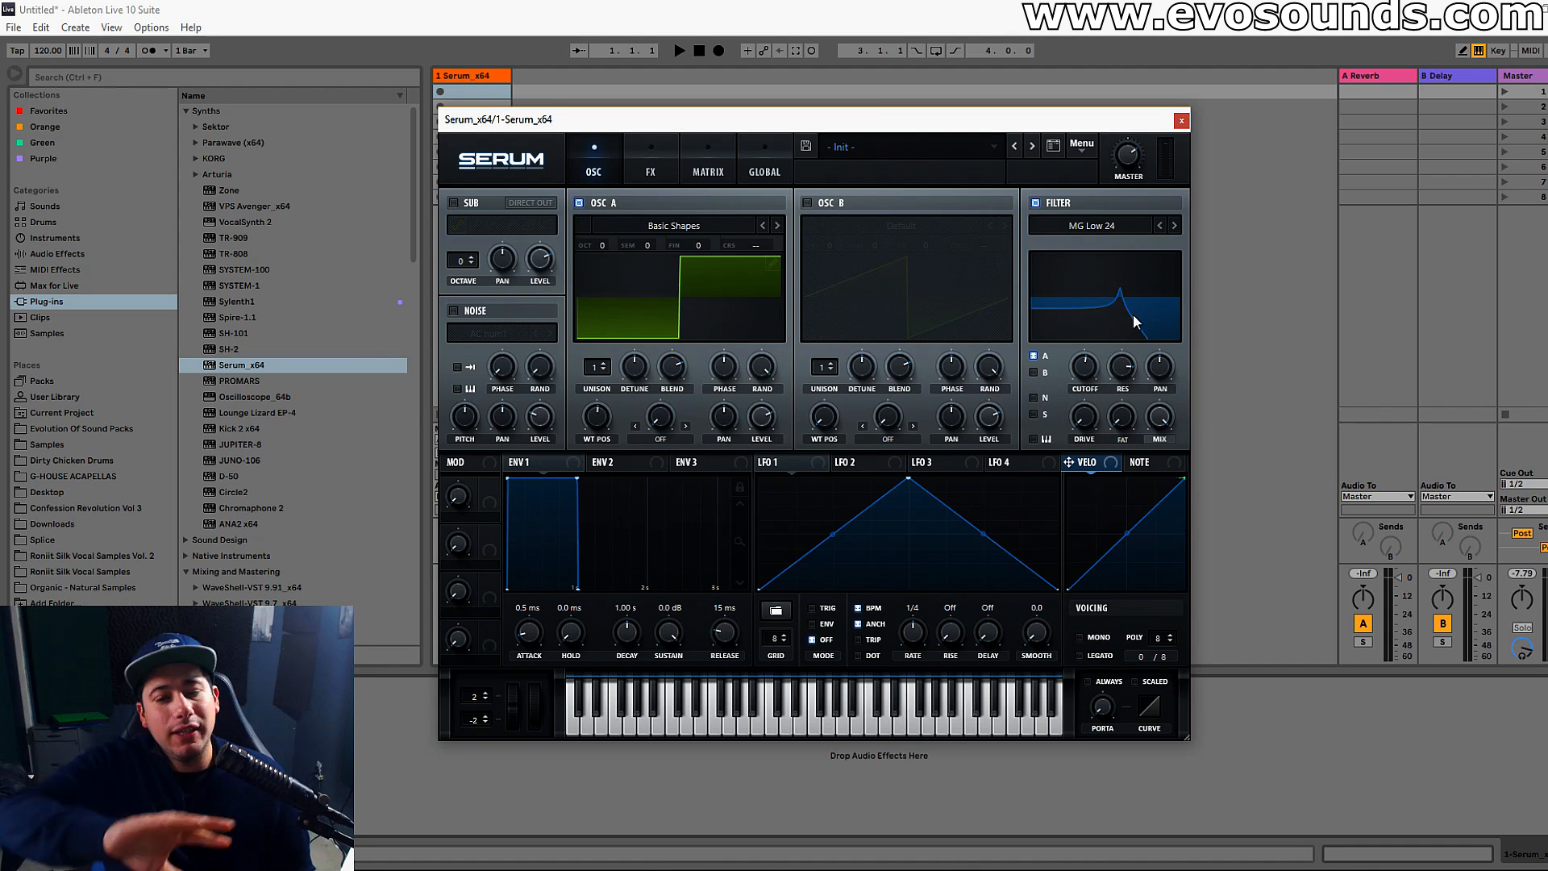
Switch the resonant filter from MG Low 24 down to MG Low 6.
click(1164, 225)
click(1163, 224)
click(1163, 224)
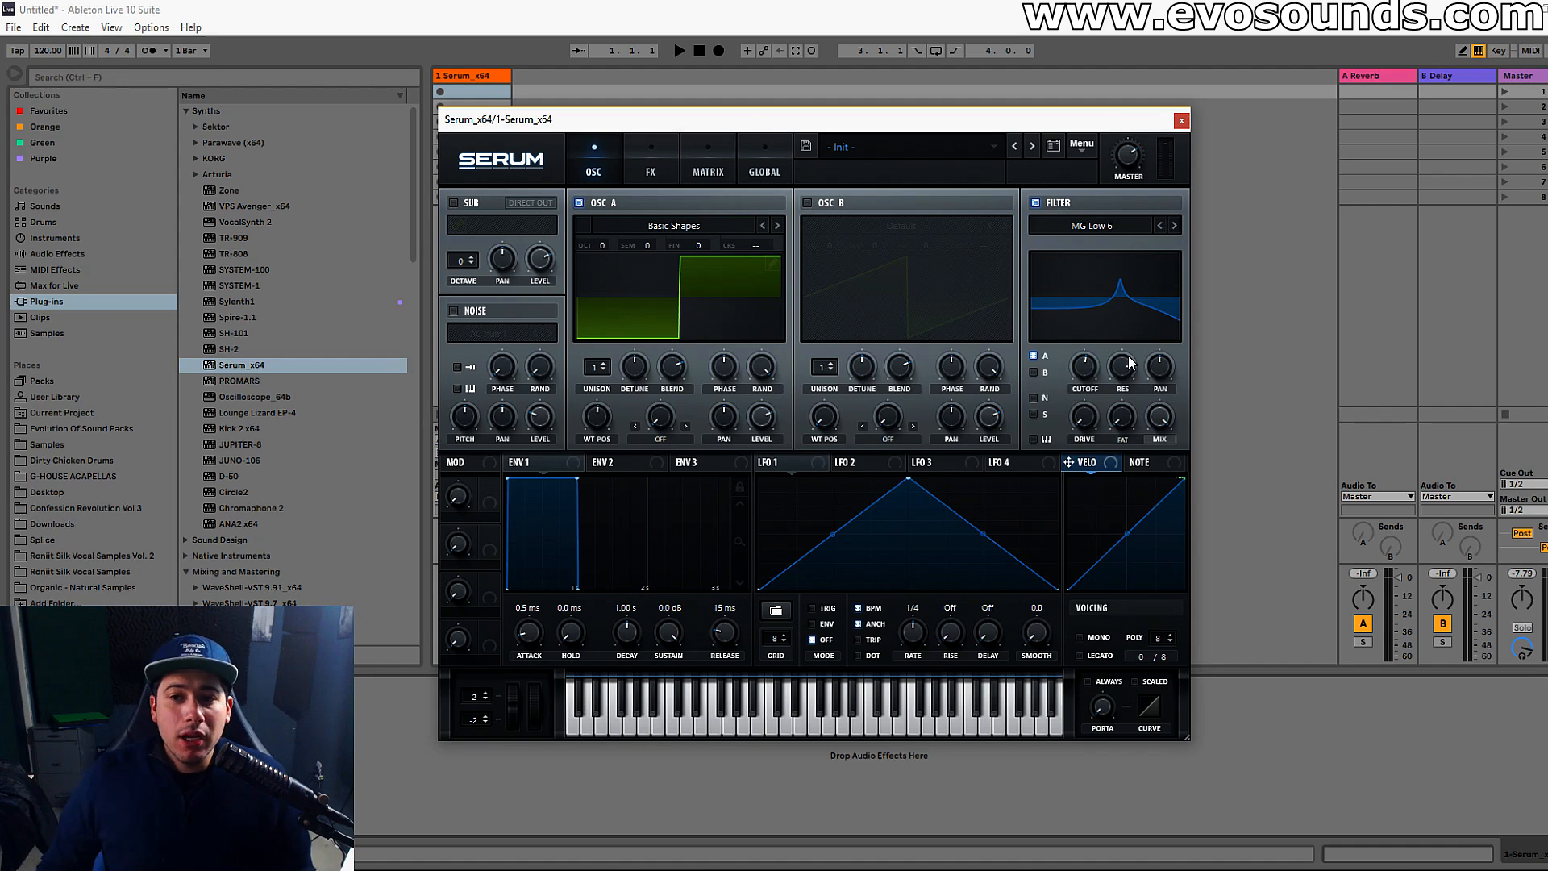
Try offsetting the filter's stereo pan, and reset the pan to its default.
mouse_move(1156, 374)
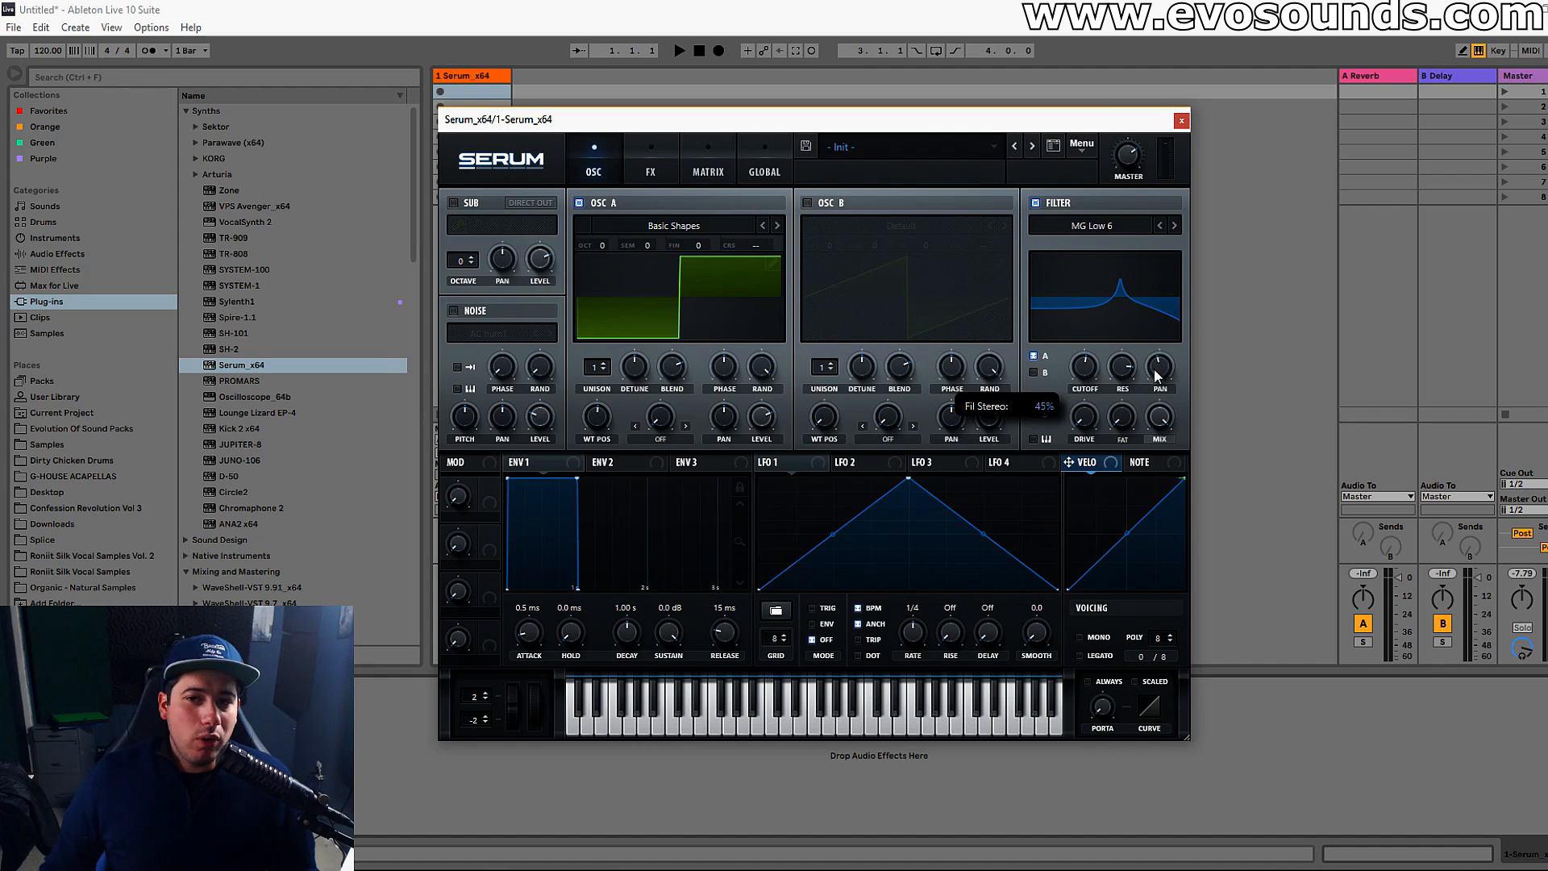
drag(1127, 416, 1159, 369)
click(1130, 312)
double_click(1159, 369)
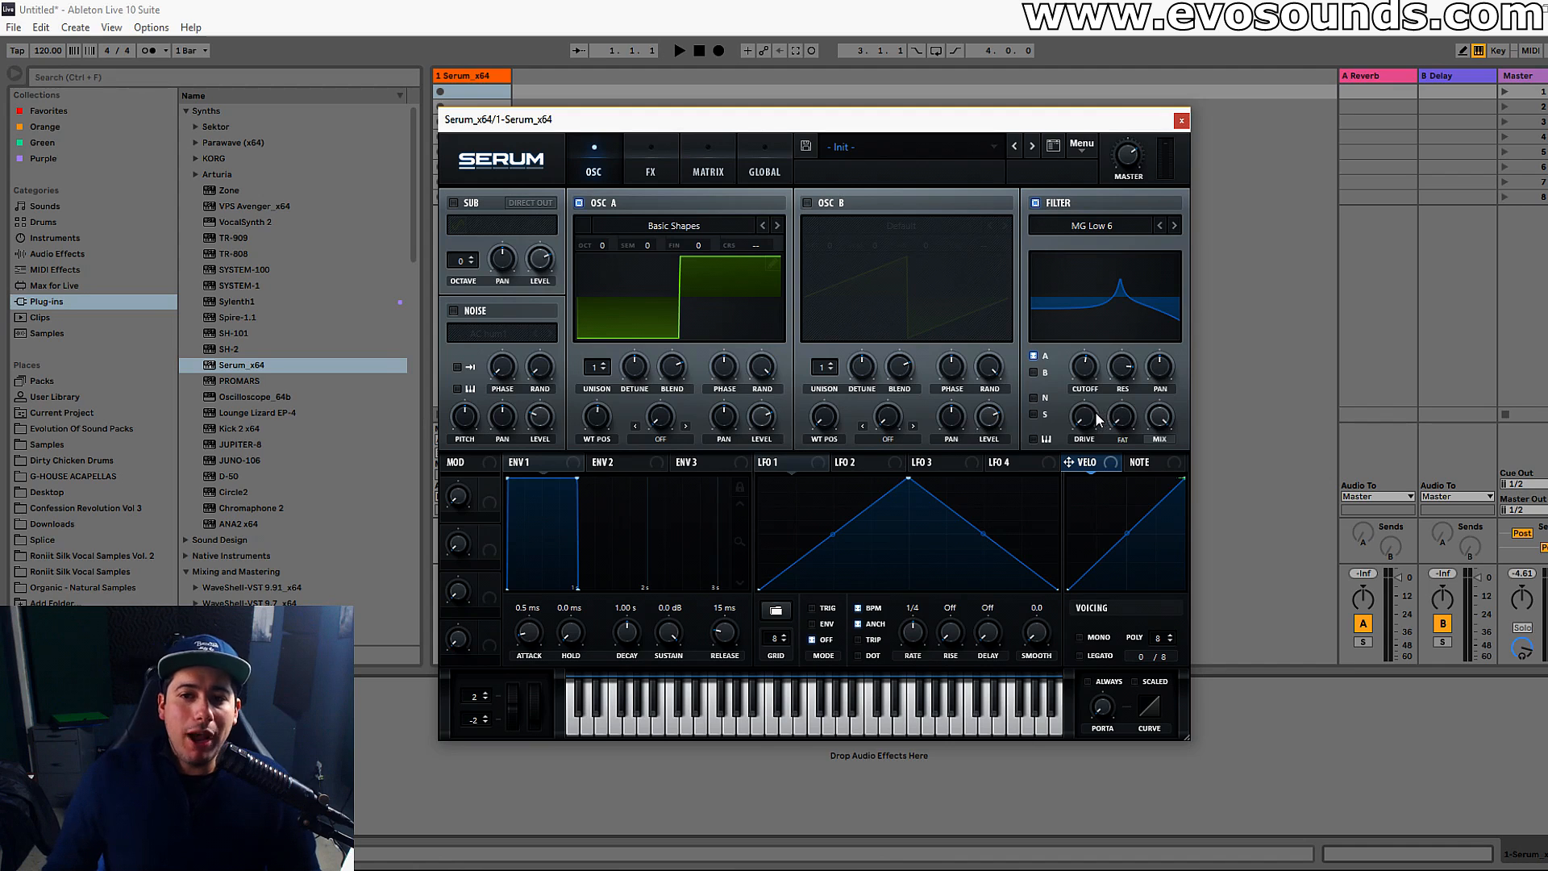
Remove the filter resonance and turn the drive up and back down to minimum on MG Low 6.
drag(1088, 419, 1039, 424)
mouse_move(1089, 356)
mouse_down()
mouse_move(1078, 376)
mouse_move(1107, 399)
mouse_move(1085, 361)
mouse_up()
drag(1085, 414, 1070, 453)
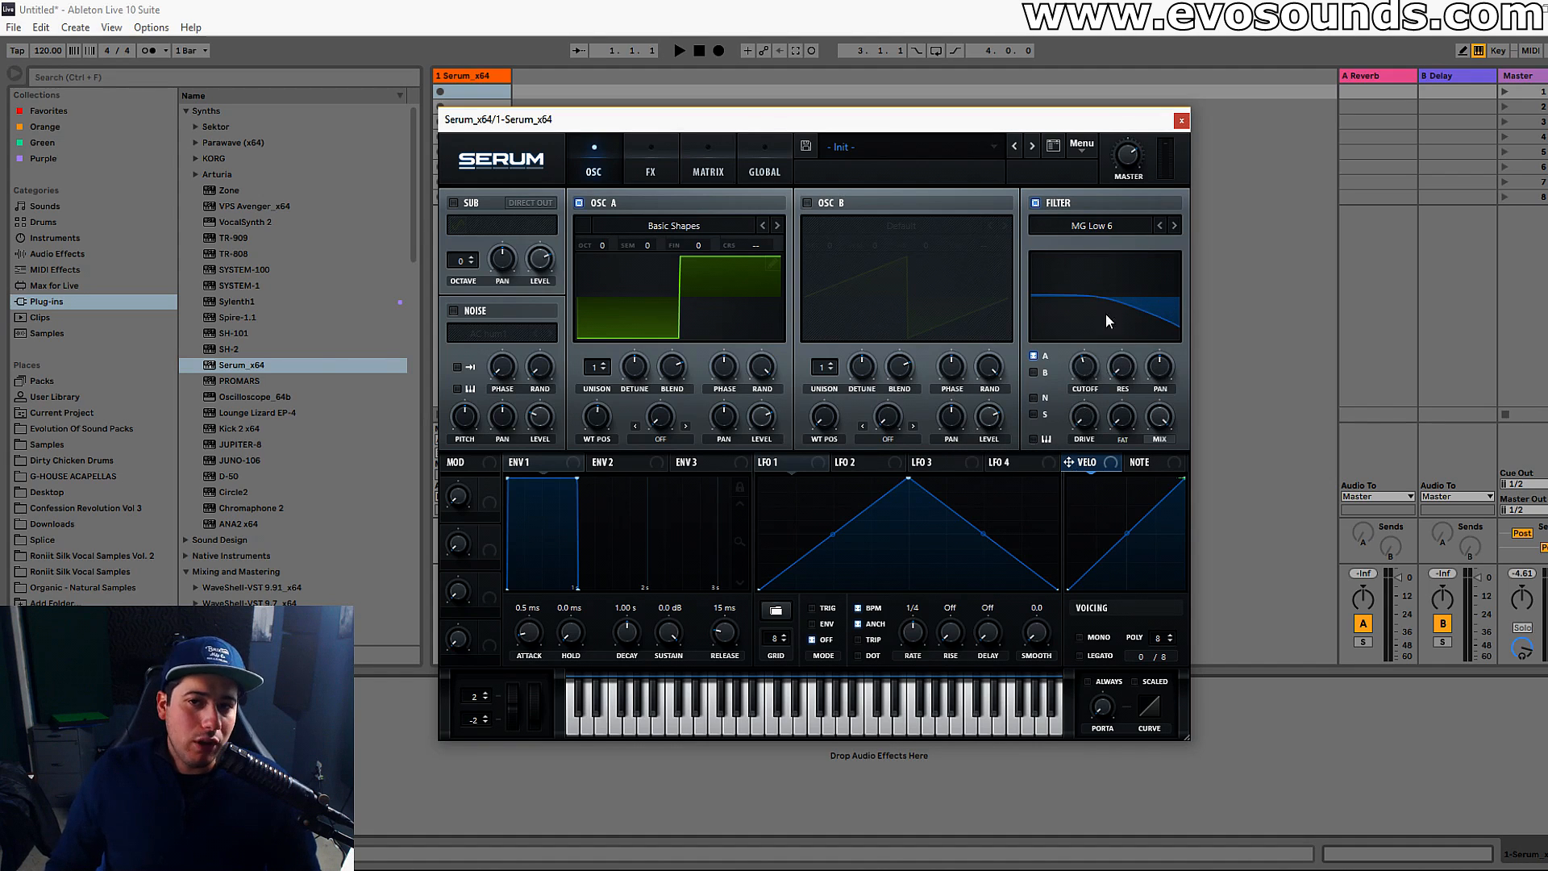
drag(1086, 416, 1131, 342)
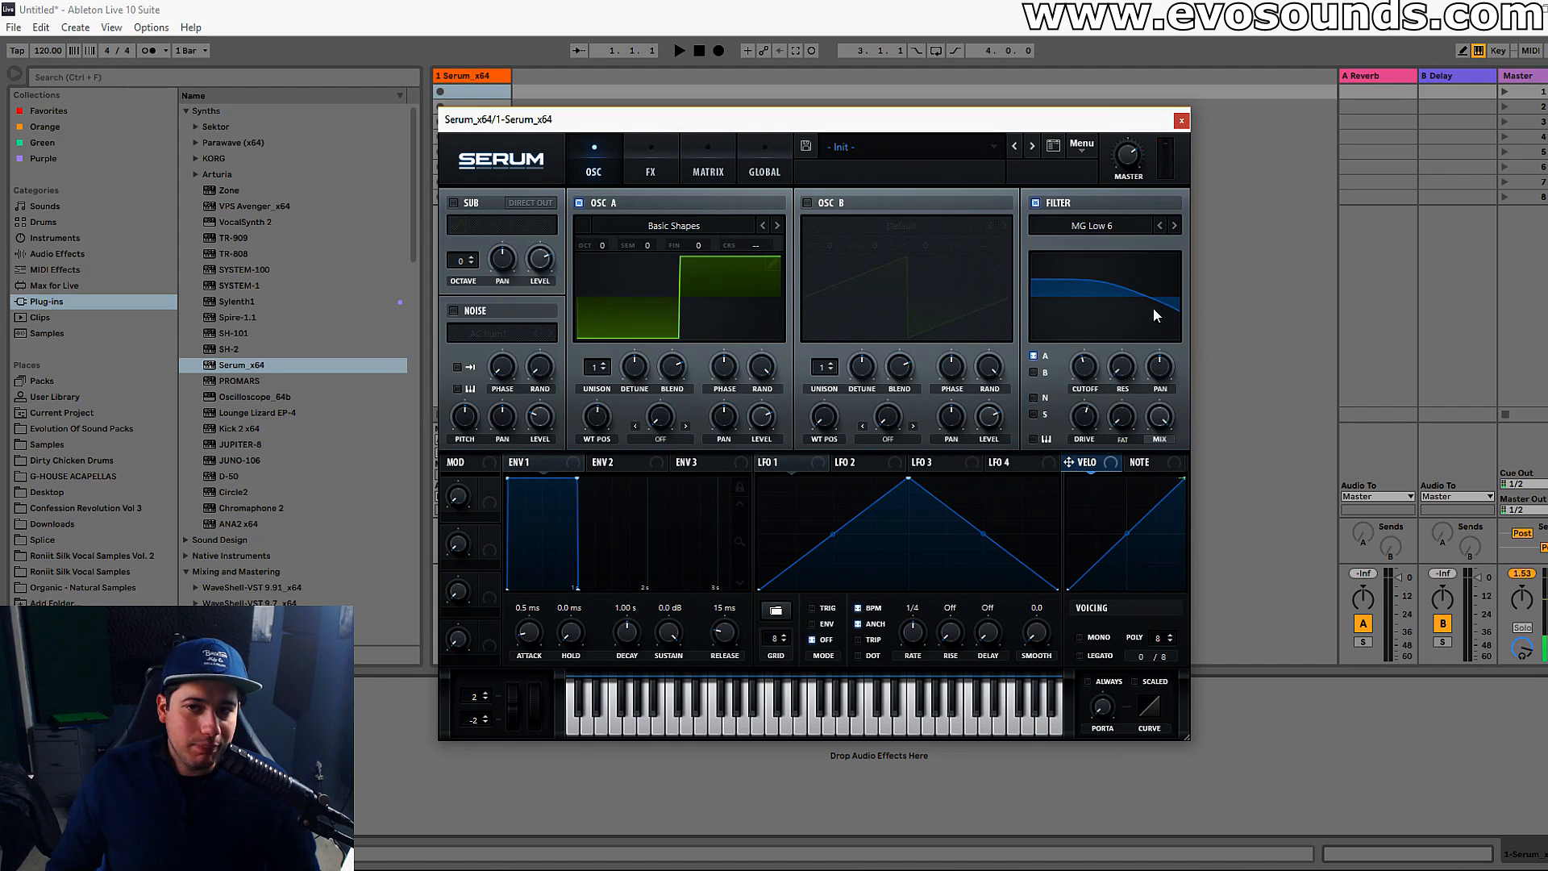
drag(1088, 415, 1061, 481)
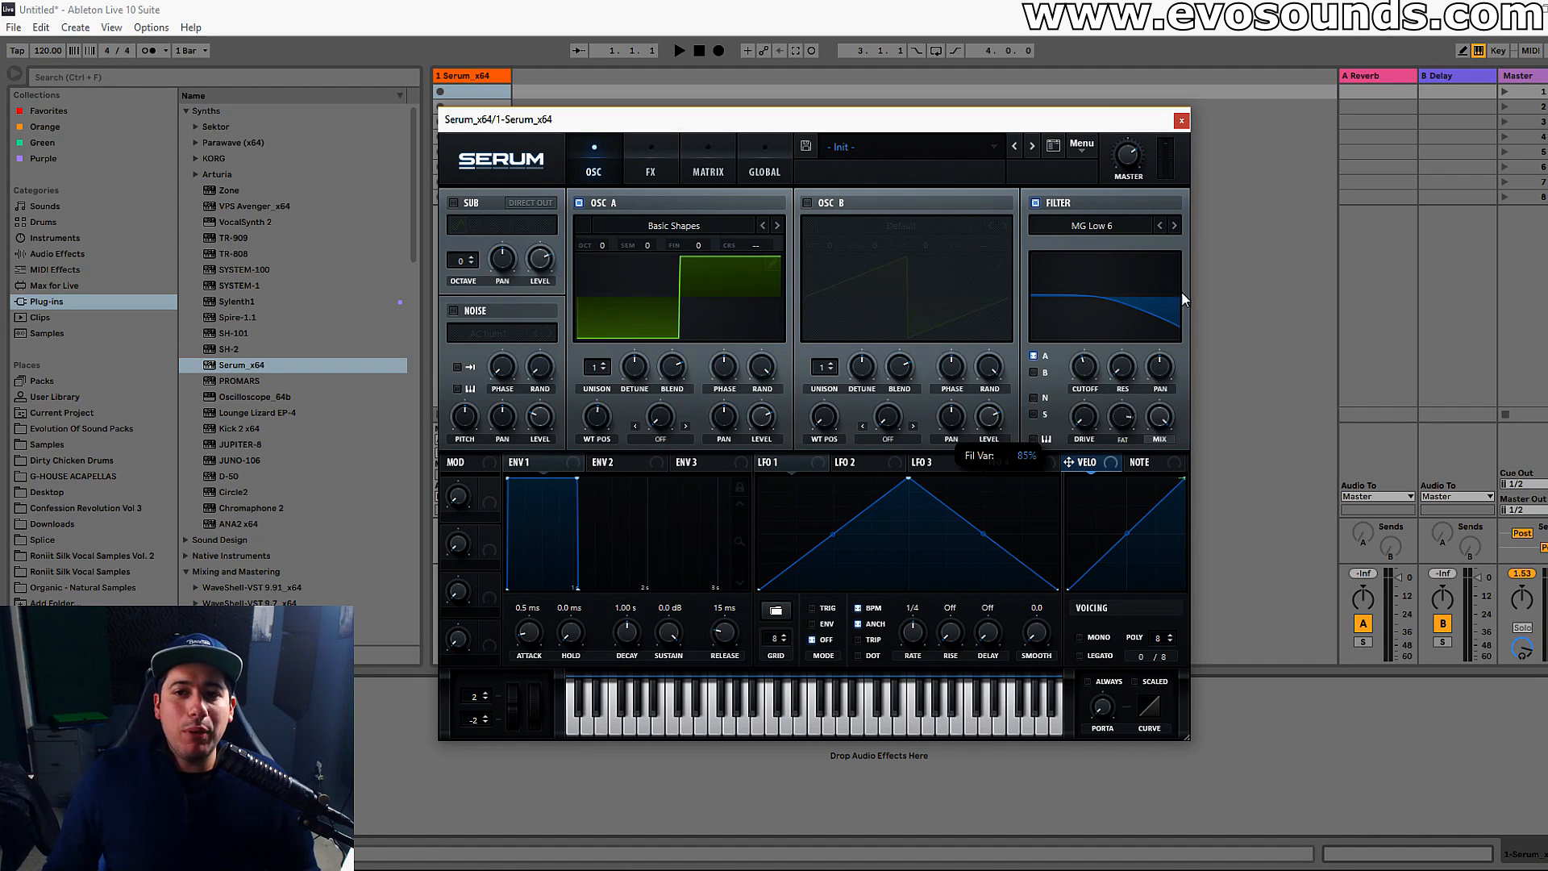
Set the filter's Fat amount to 100%, with a higher cutoff and the type switched up to MG Low 24.
drag(1182, 293, 1185, 271)
click(1176, 227)
drag(1089, 387, 1089, 355)
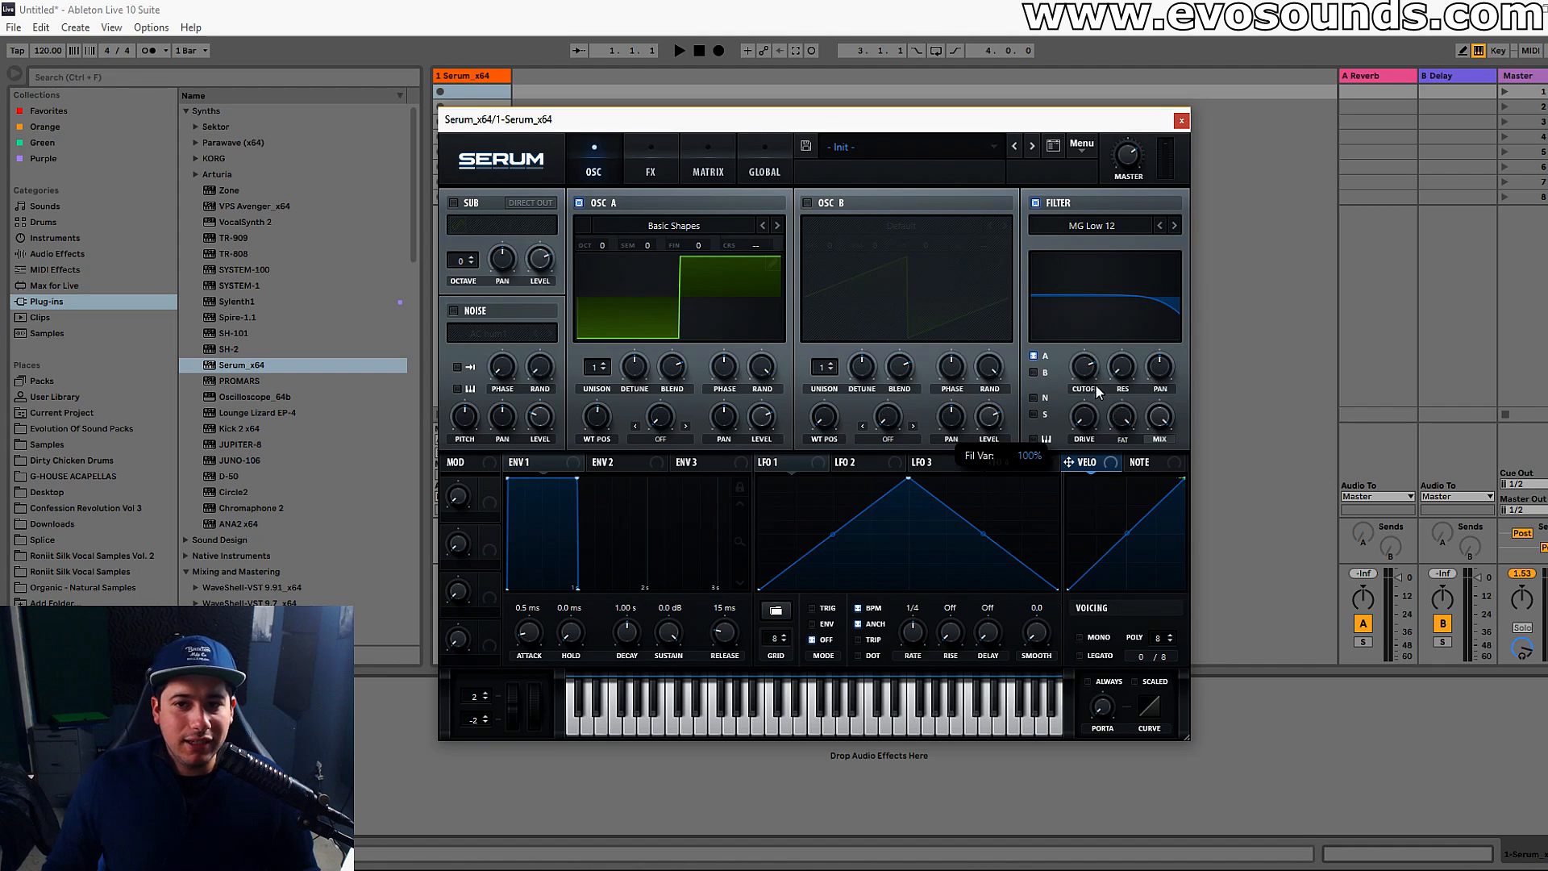
drag(1084, 424, 1124, 484)
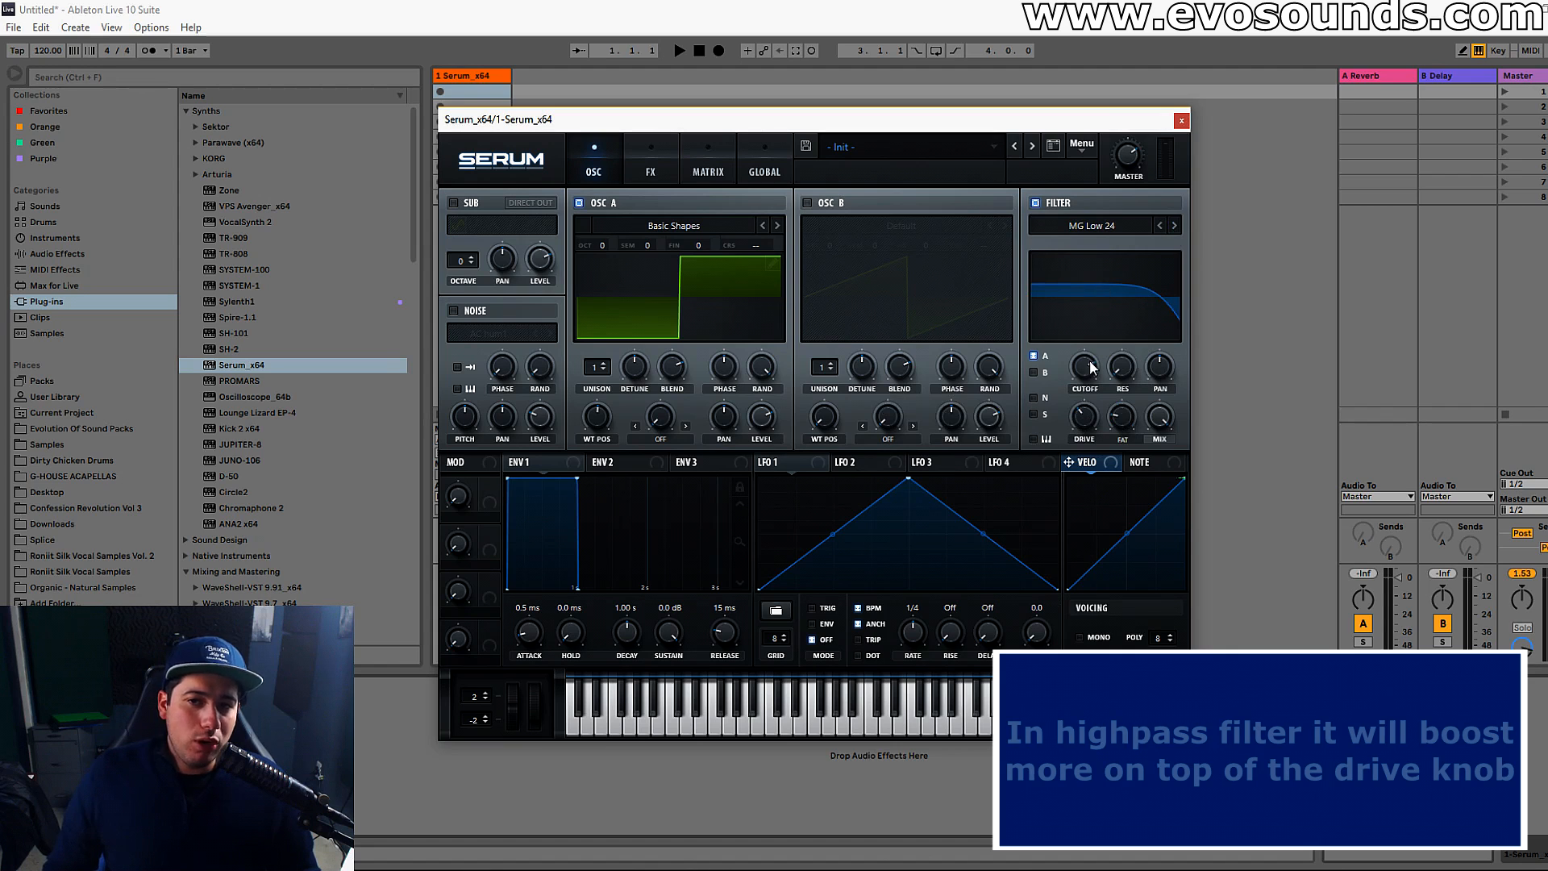
Turn the filter drive down and rework the Fat and resonance amounts on MG Low 24.
drag(1100, 385, 1084, 479)
drag(1084, 420, 1053, 513)
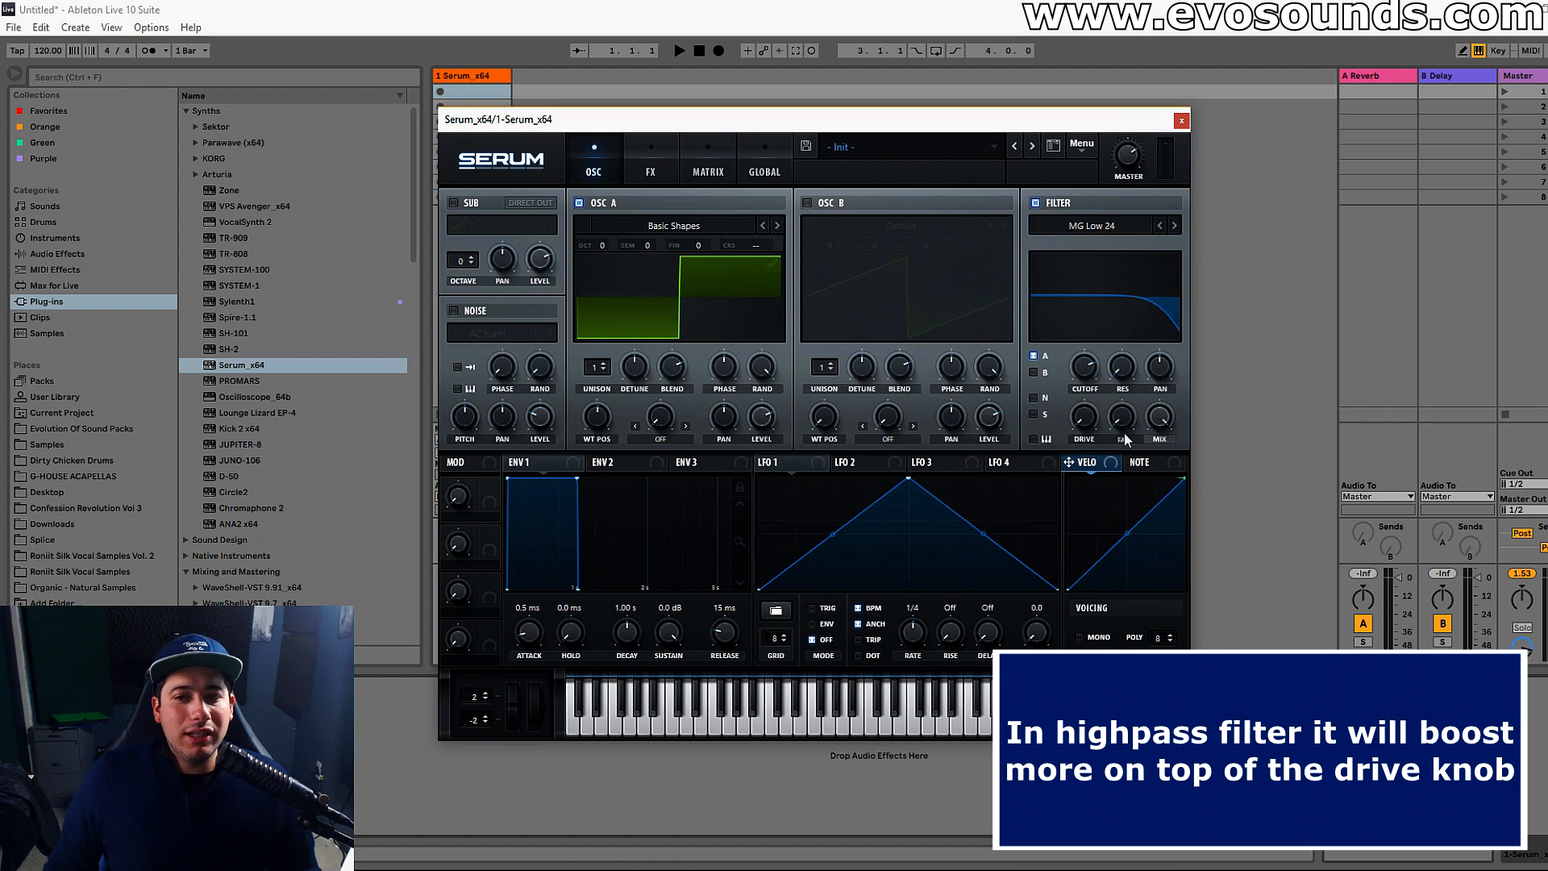
mouse_move(1128, 423)
mouse_down()
mouse_move(1132, 390)
mouse_move(1119, 399)
mouse_up()
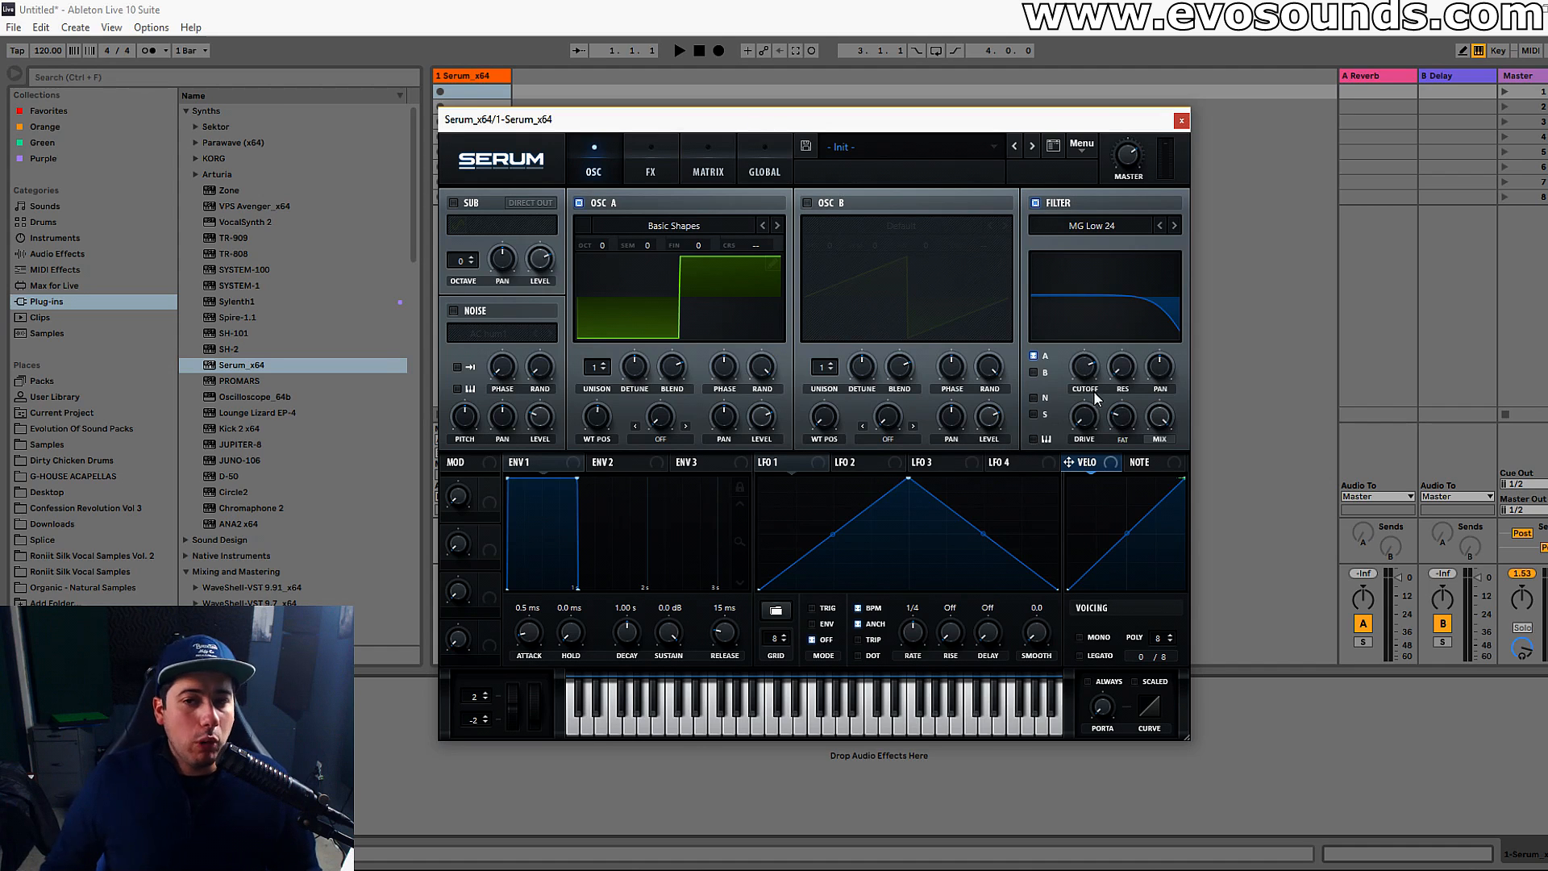
drag(1133, 362, 1121, 408)
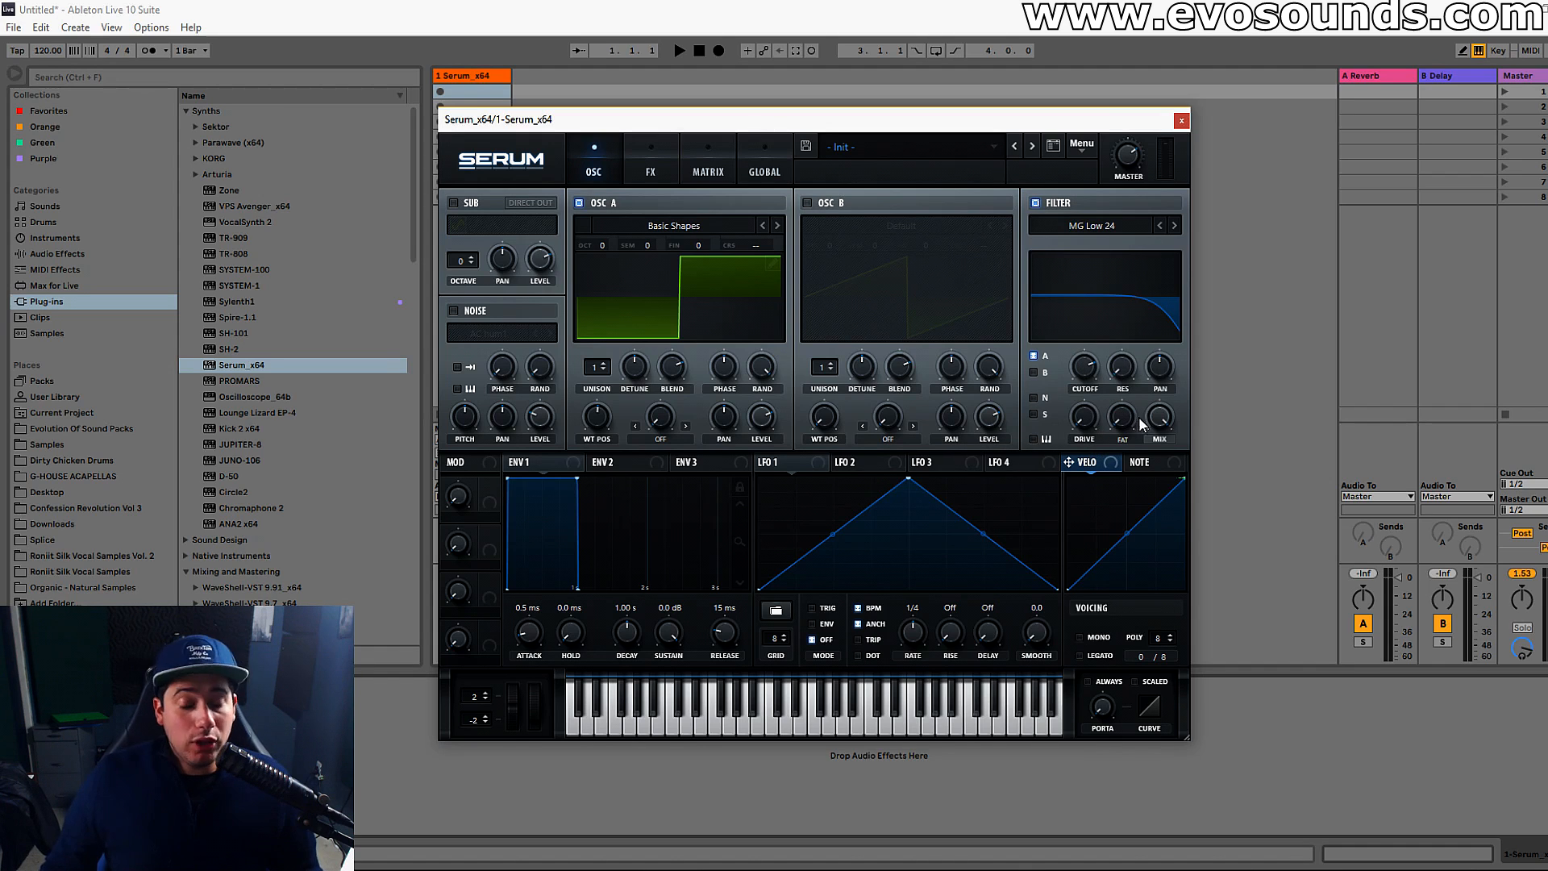
Lower the MG Low 24 cutoff and try the filter's dry/wet mix, returning the mix to full.
drag(1153, 425, 1217, 280)
drag(1087, 372, 1078, 409)
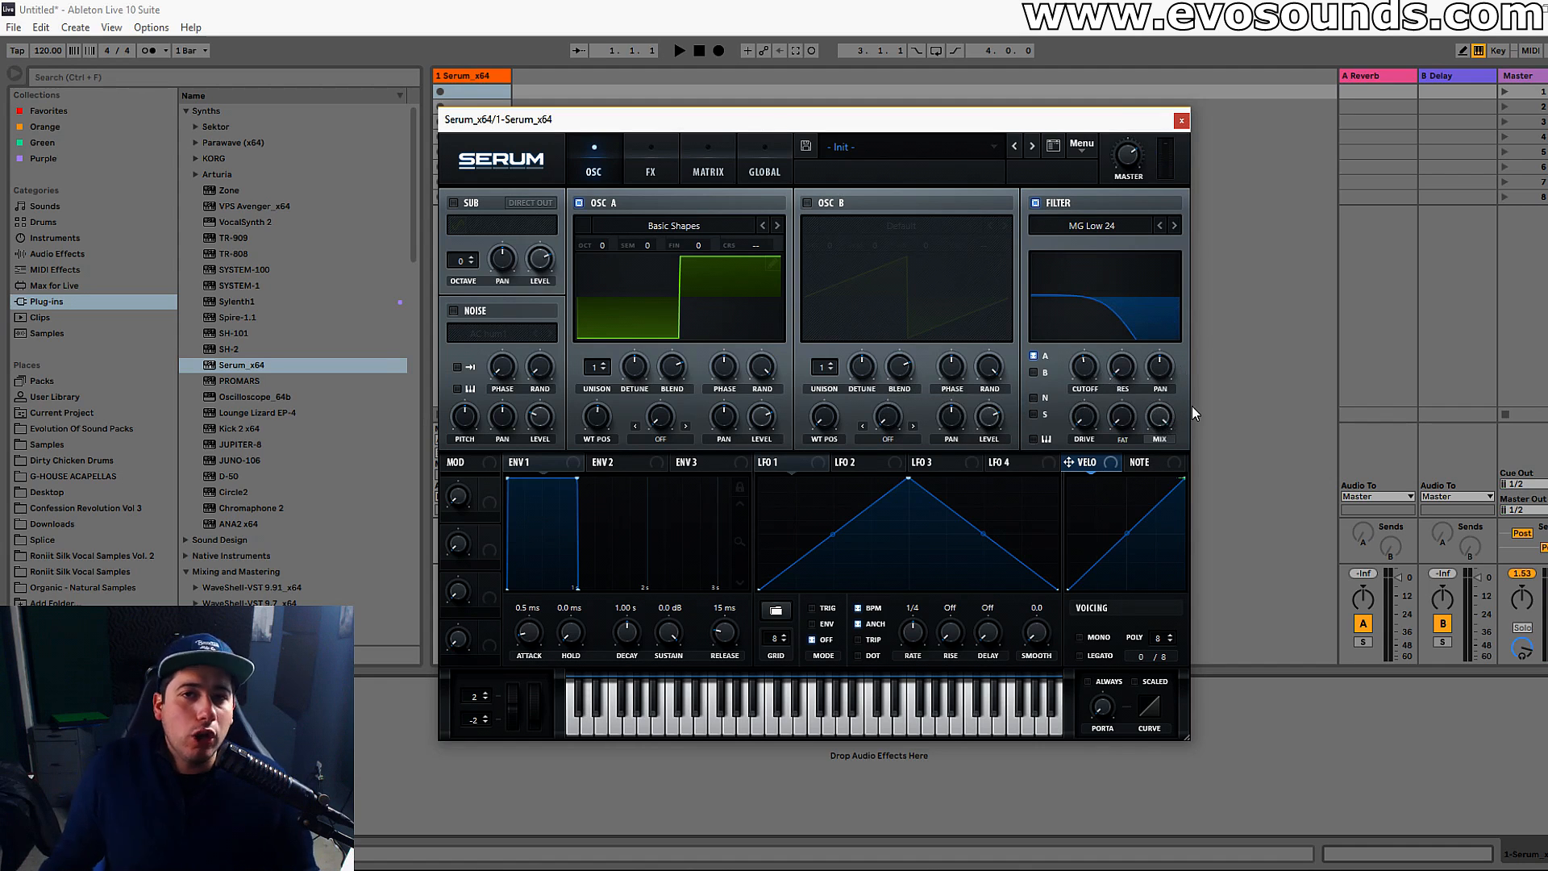
drag(1166, 421, 1178, 375)
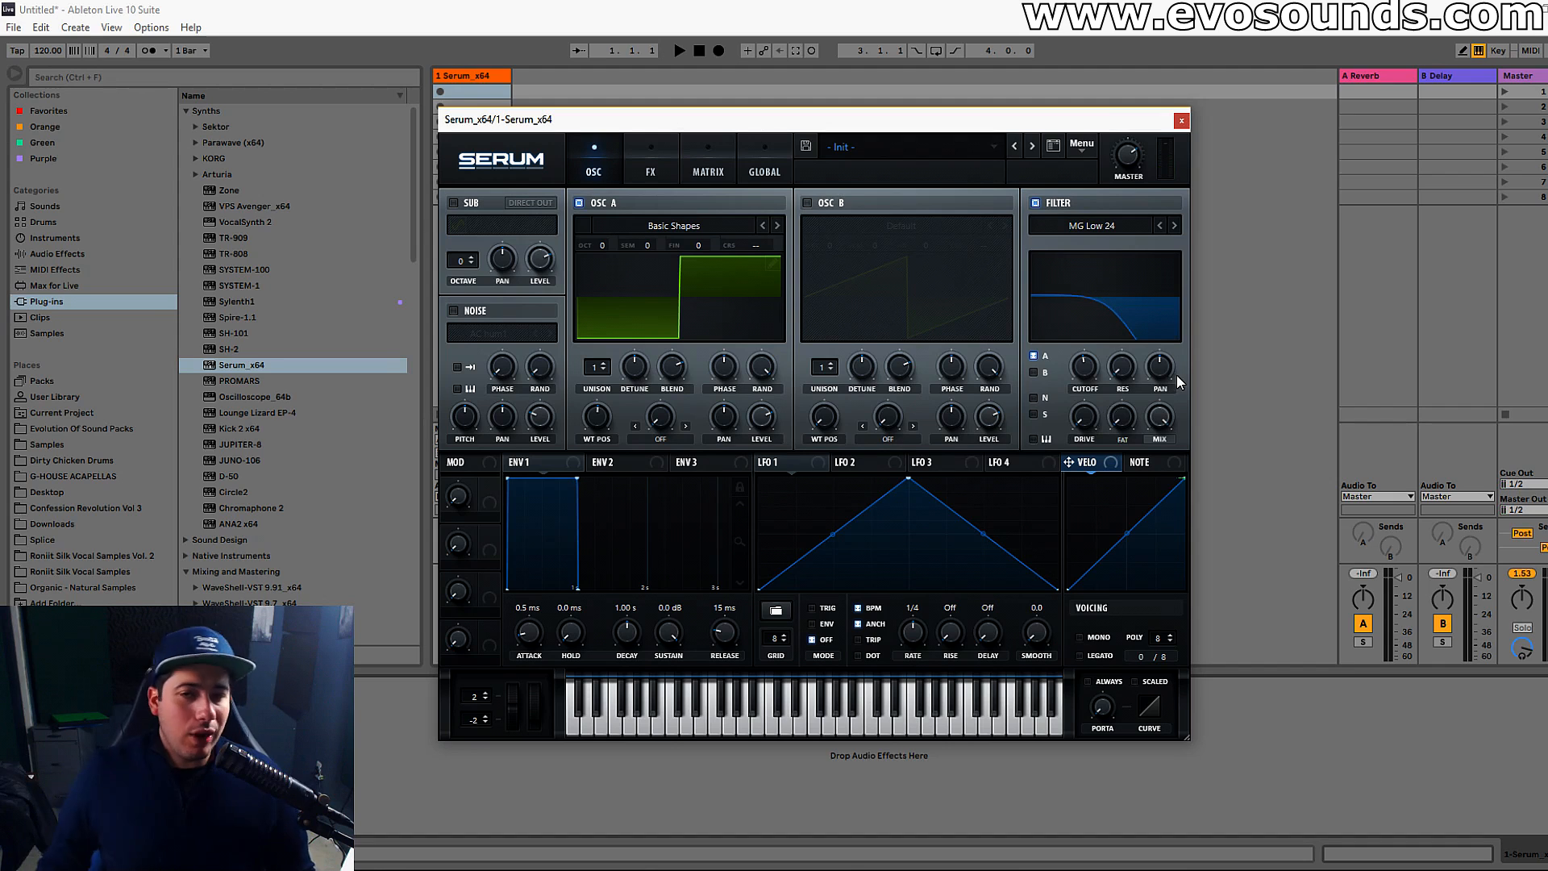
Try routing oscillator B, the noise and the sub through the filter, and toggle its keytracking.
click(1046, 354)
click(1040, 360)
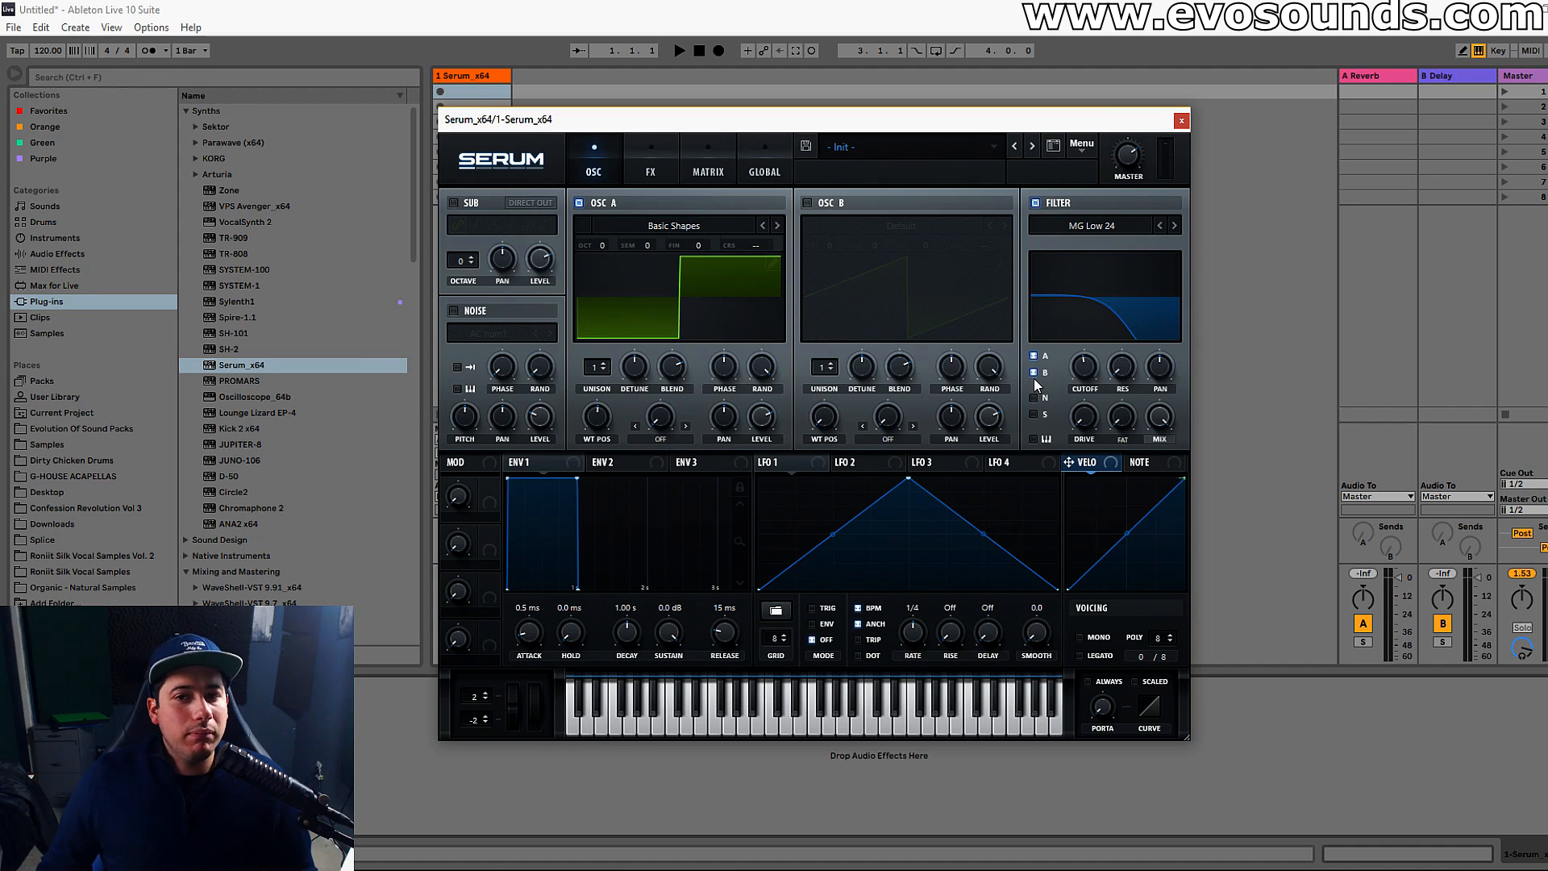
click(806, 202)
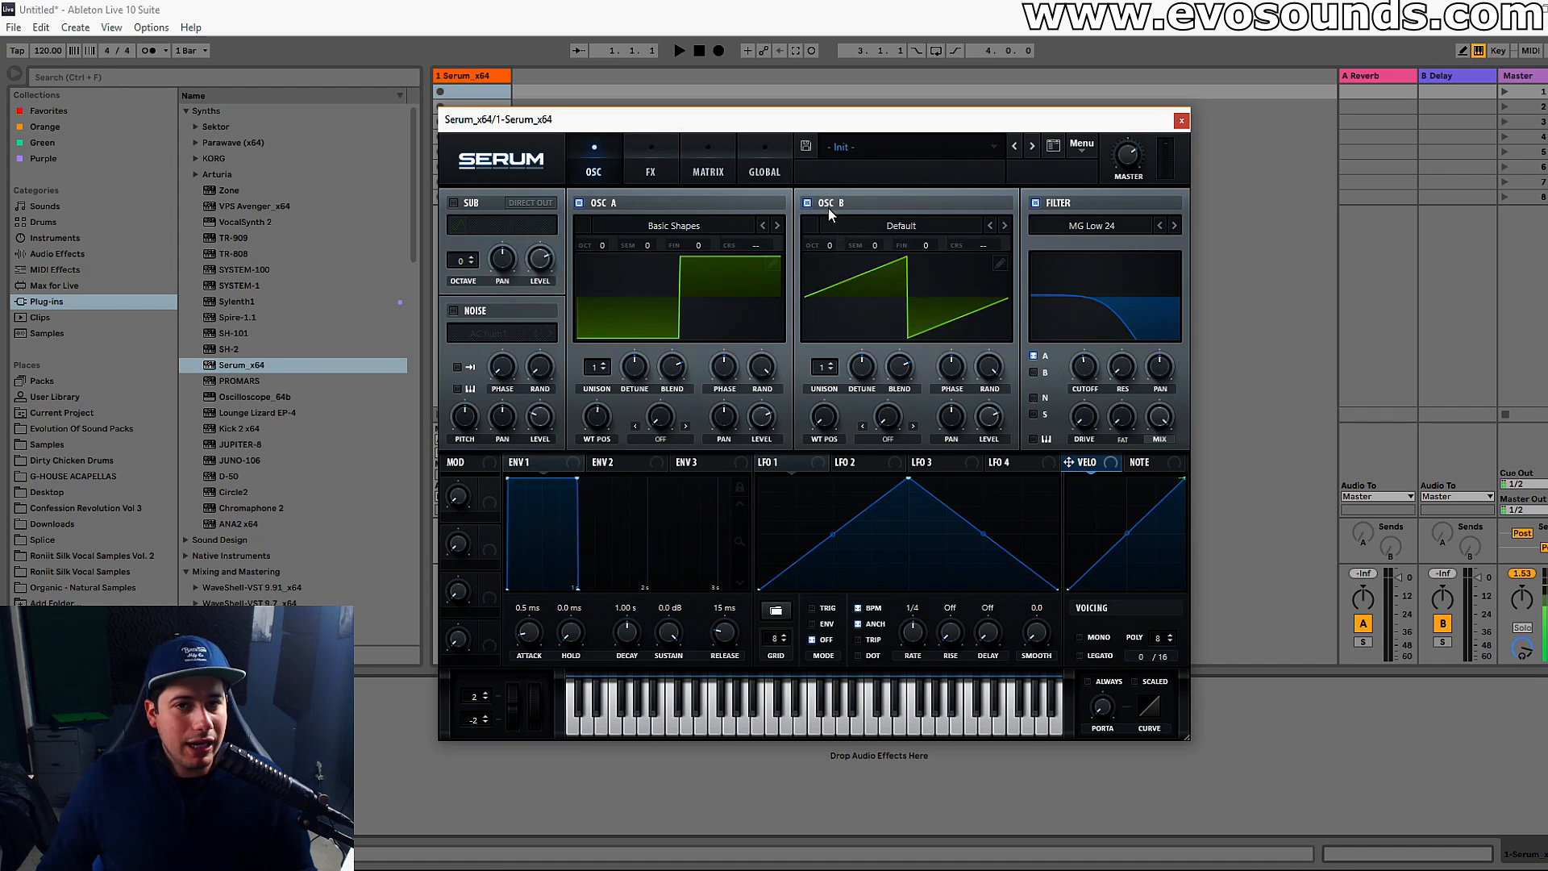
click(807, 202)
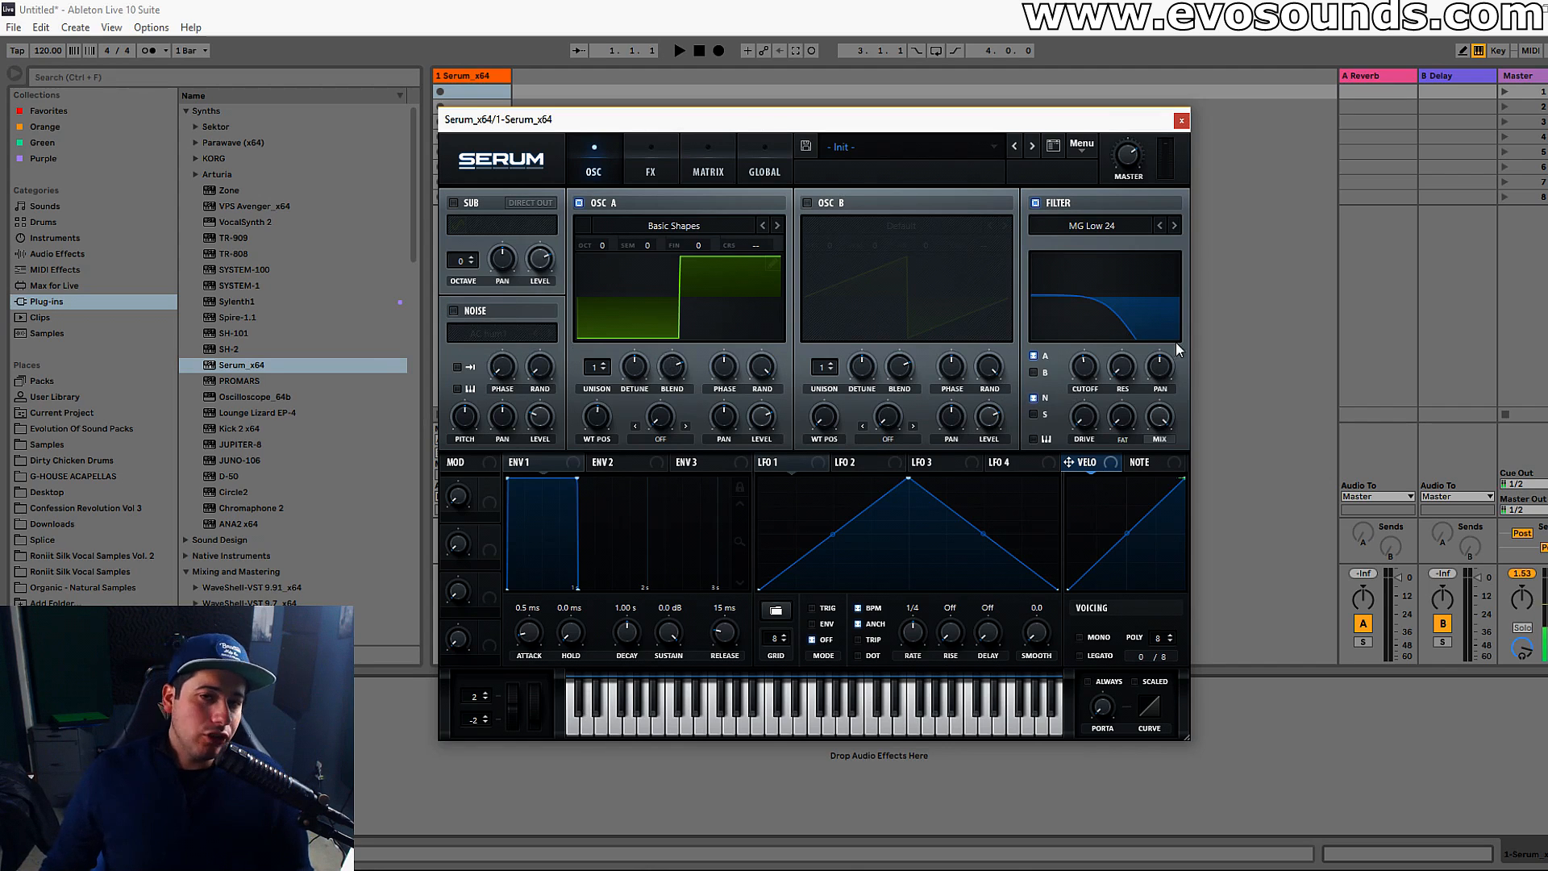
click(453, 202)
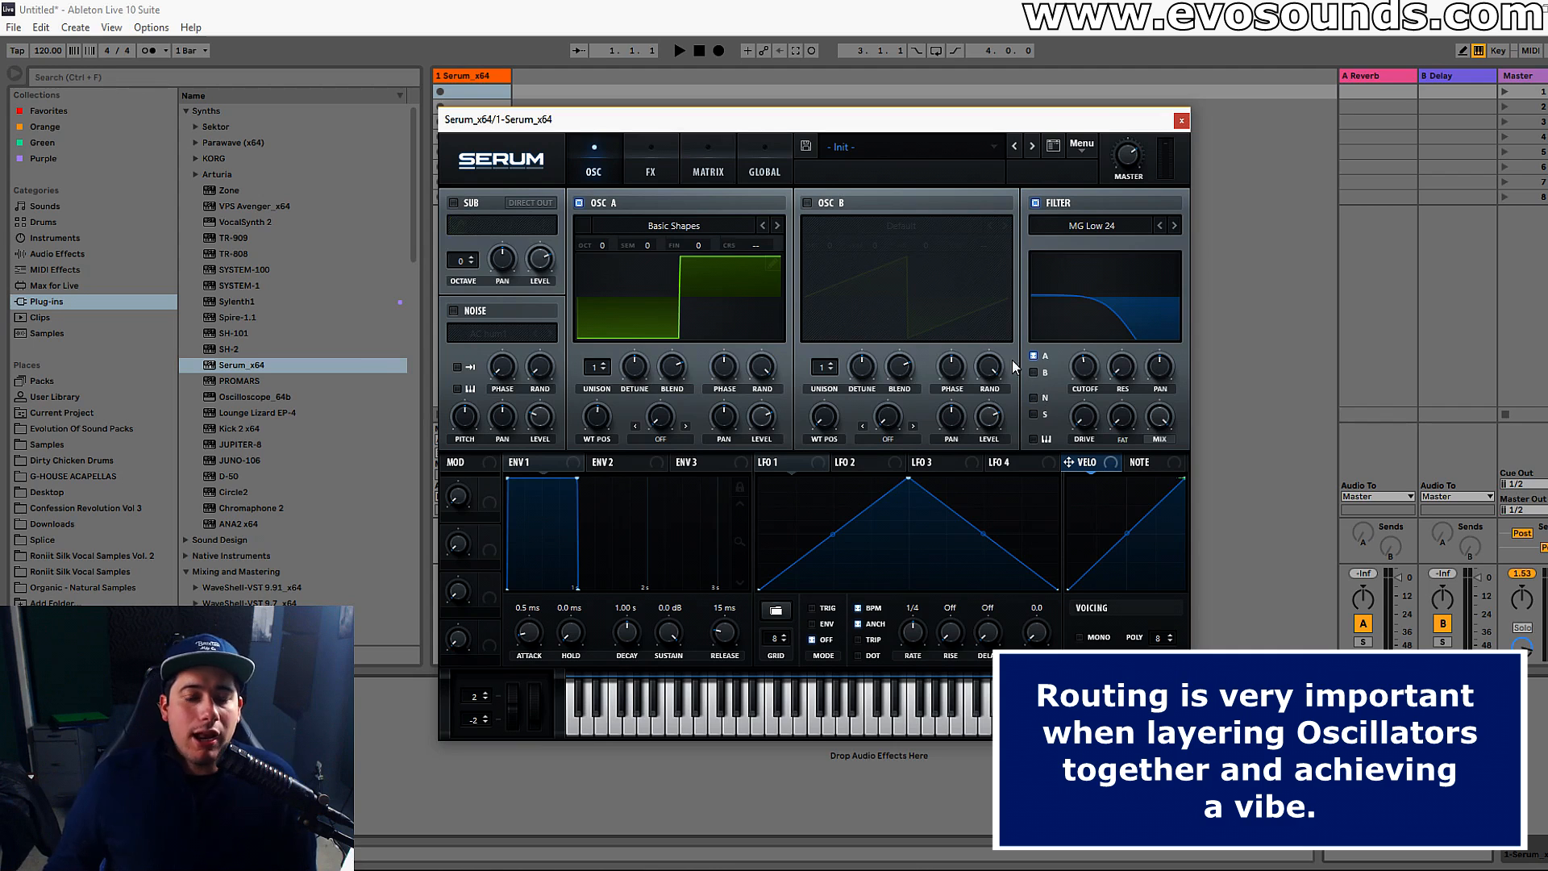
click(1034, 439)
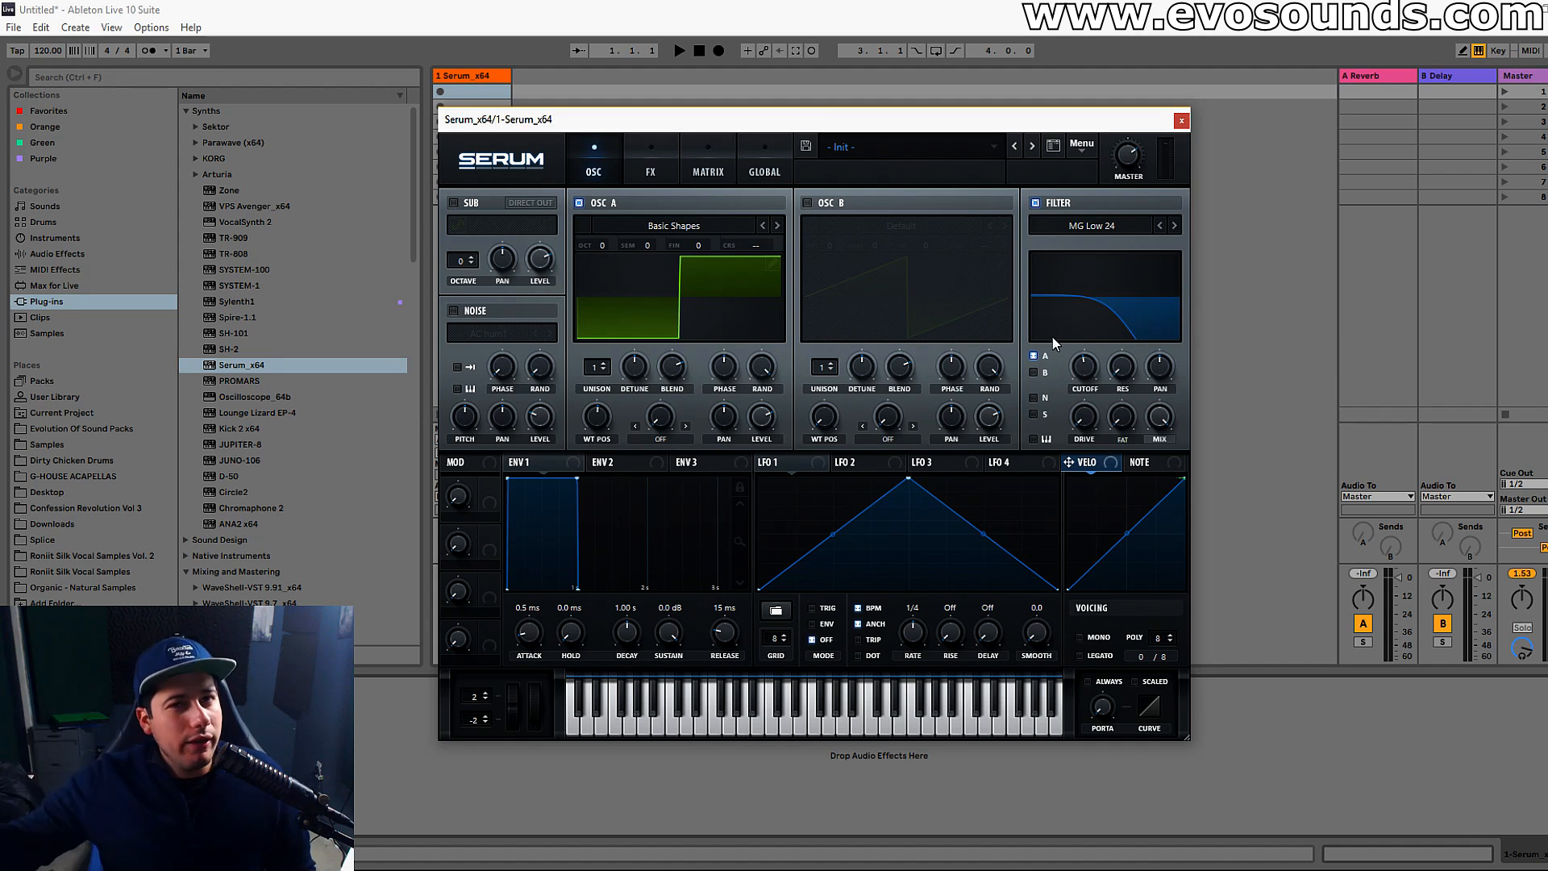
Switch the filter type to High 24 and bring its cutoff down to about 13 Hz.
click(1107, 230)
mouse_move(1109, 244)
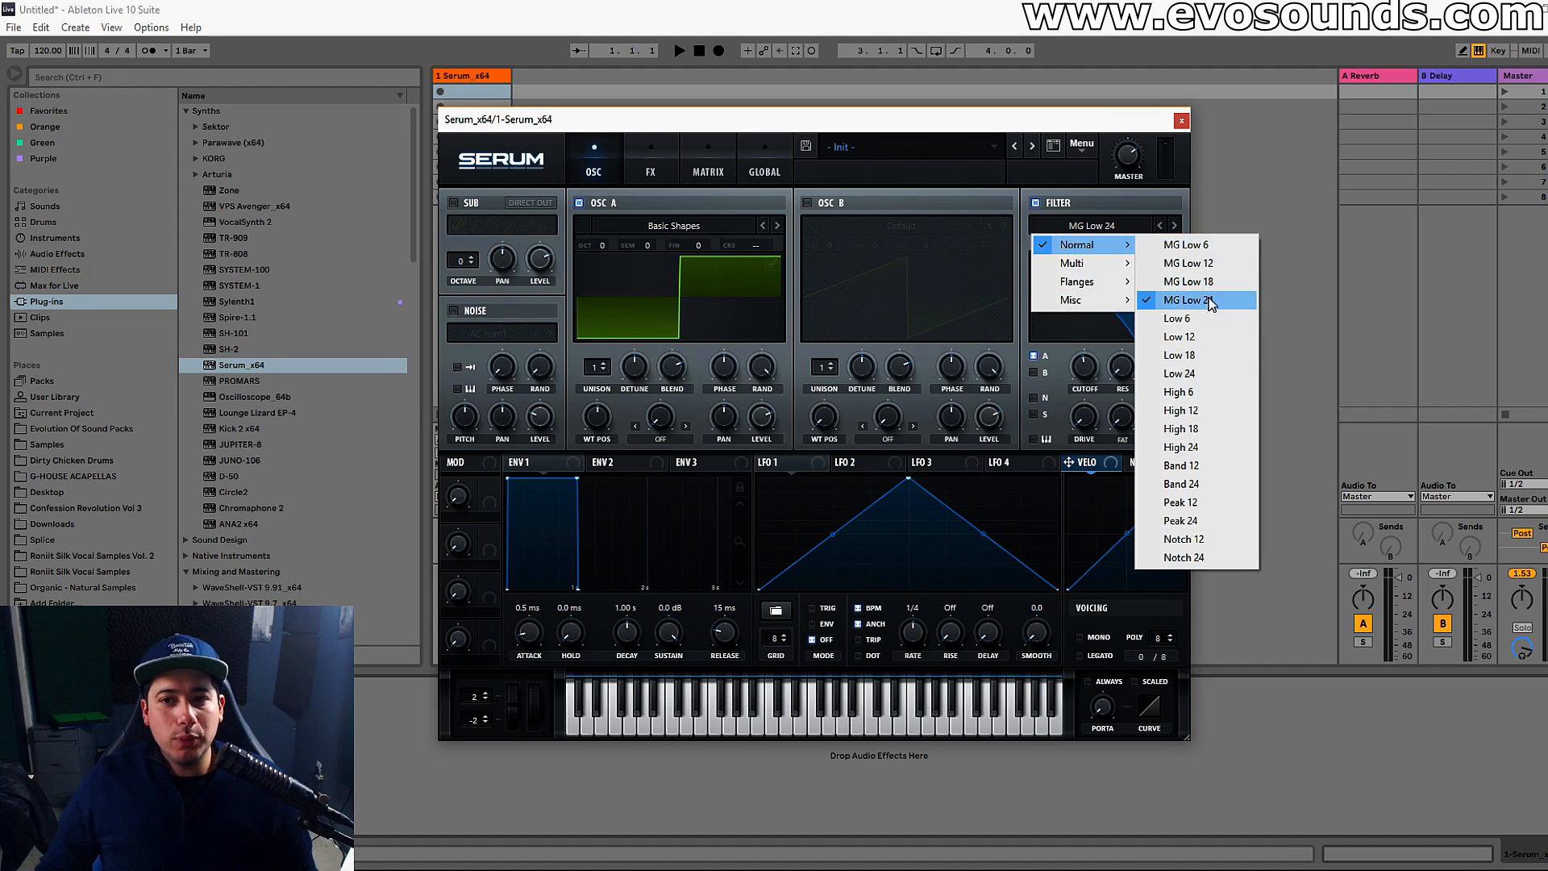
click(1197, 447)
mouse_move(1084, 366)
mouse_down()
mouse_move(1058, 415)
mouse_move(1084, 347)
mouse_up()
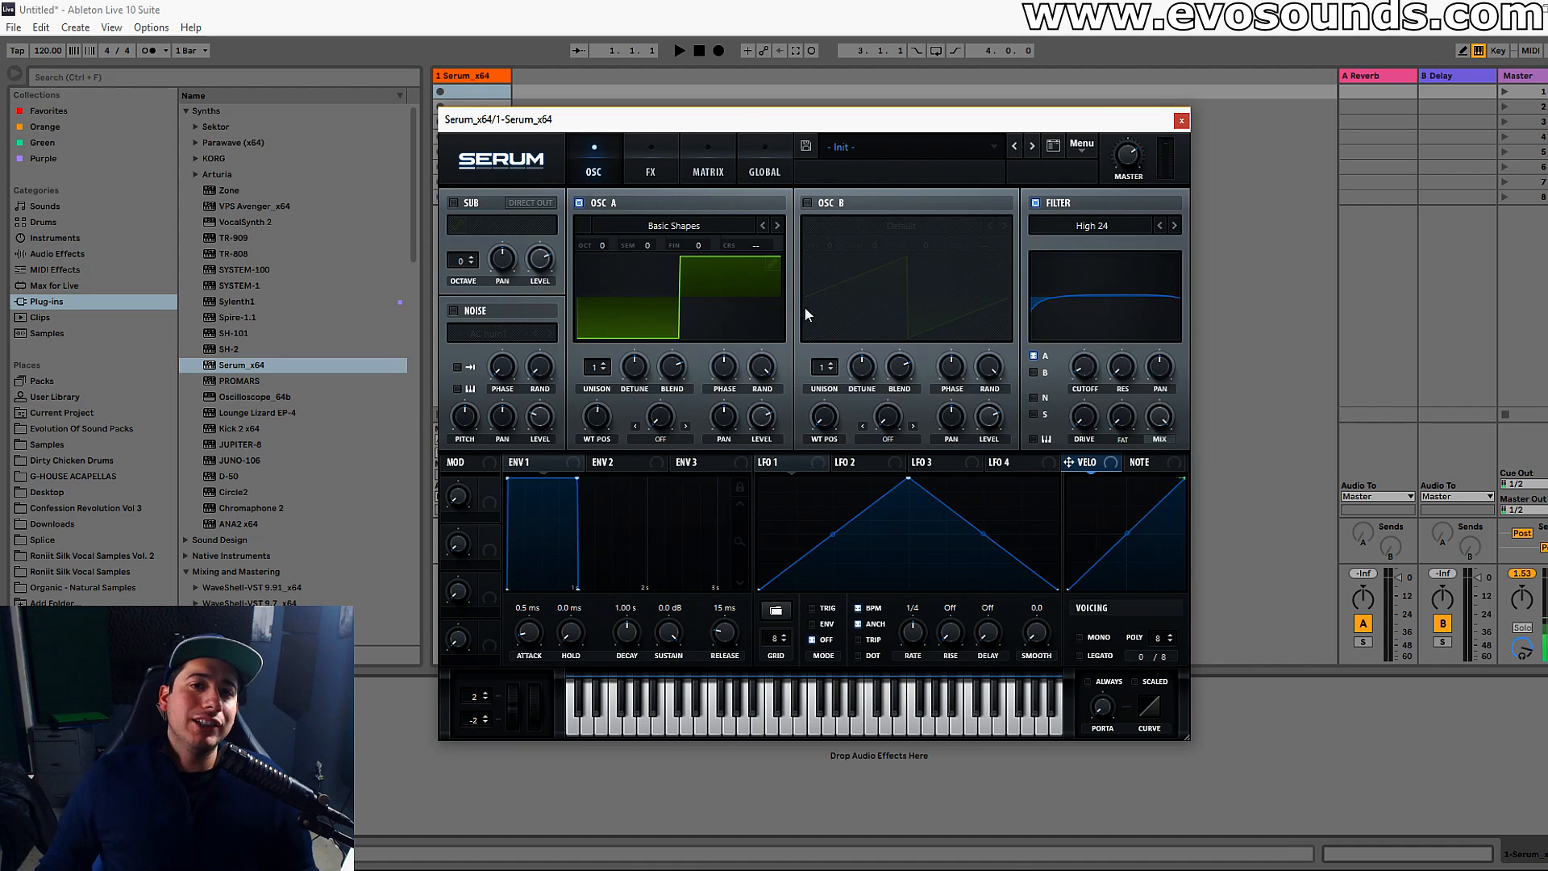
Set oscillator A to the Basic Shapes sawtooth with 14 unison voices and raise the high-pass cutoff.
click(695, 227)
click(904, 315)
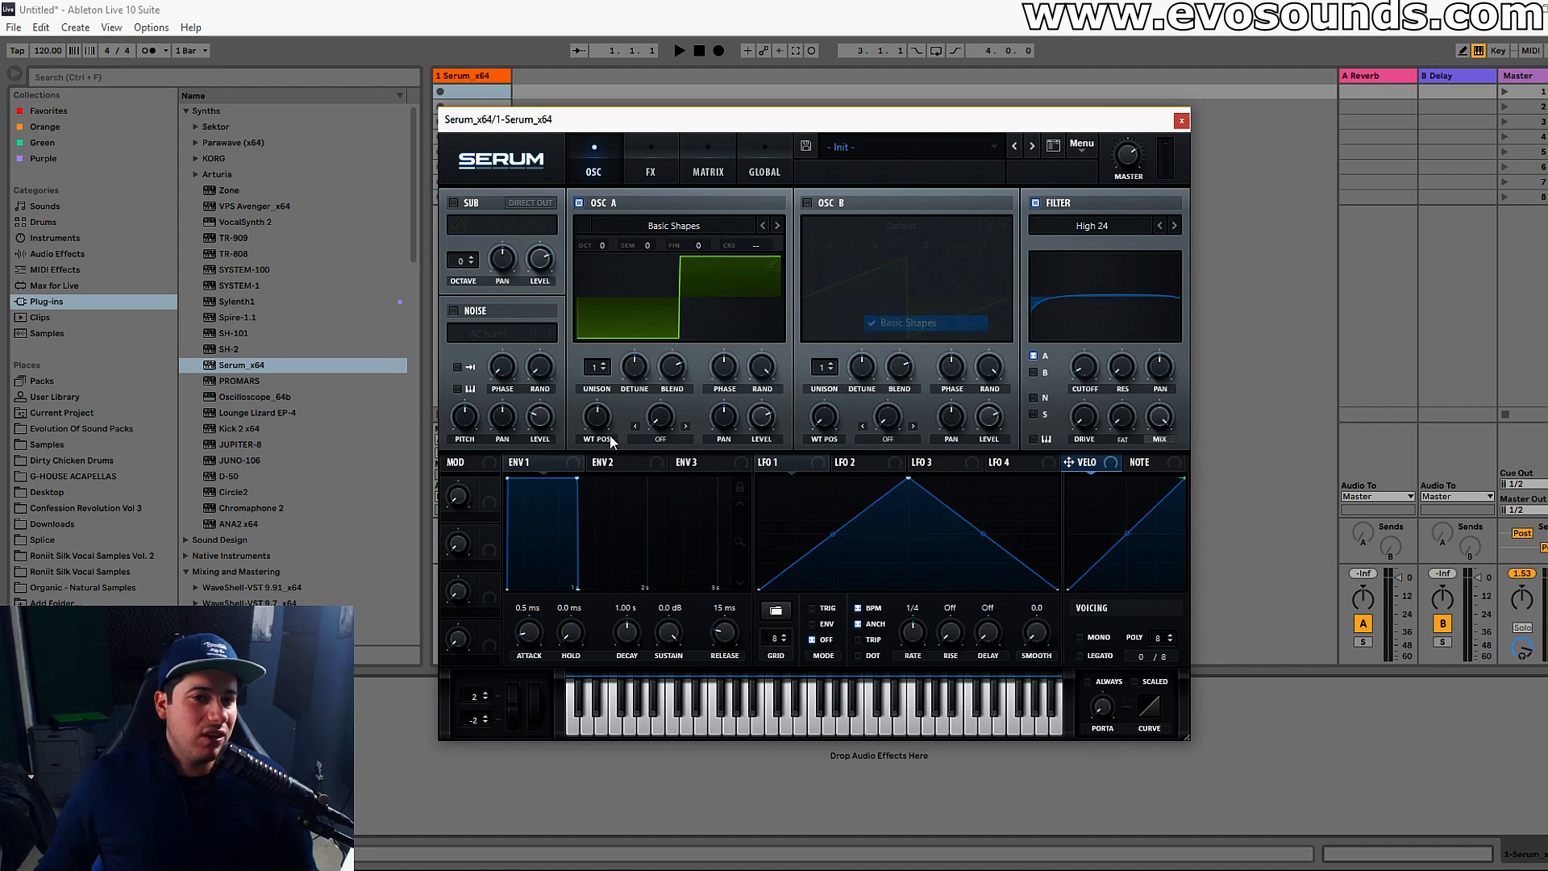
drag(605, 398, 687, 279)
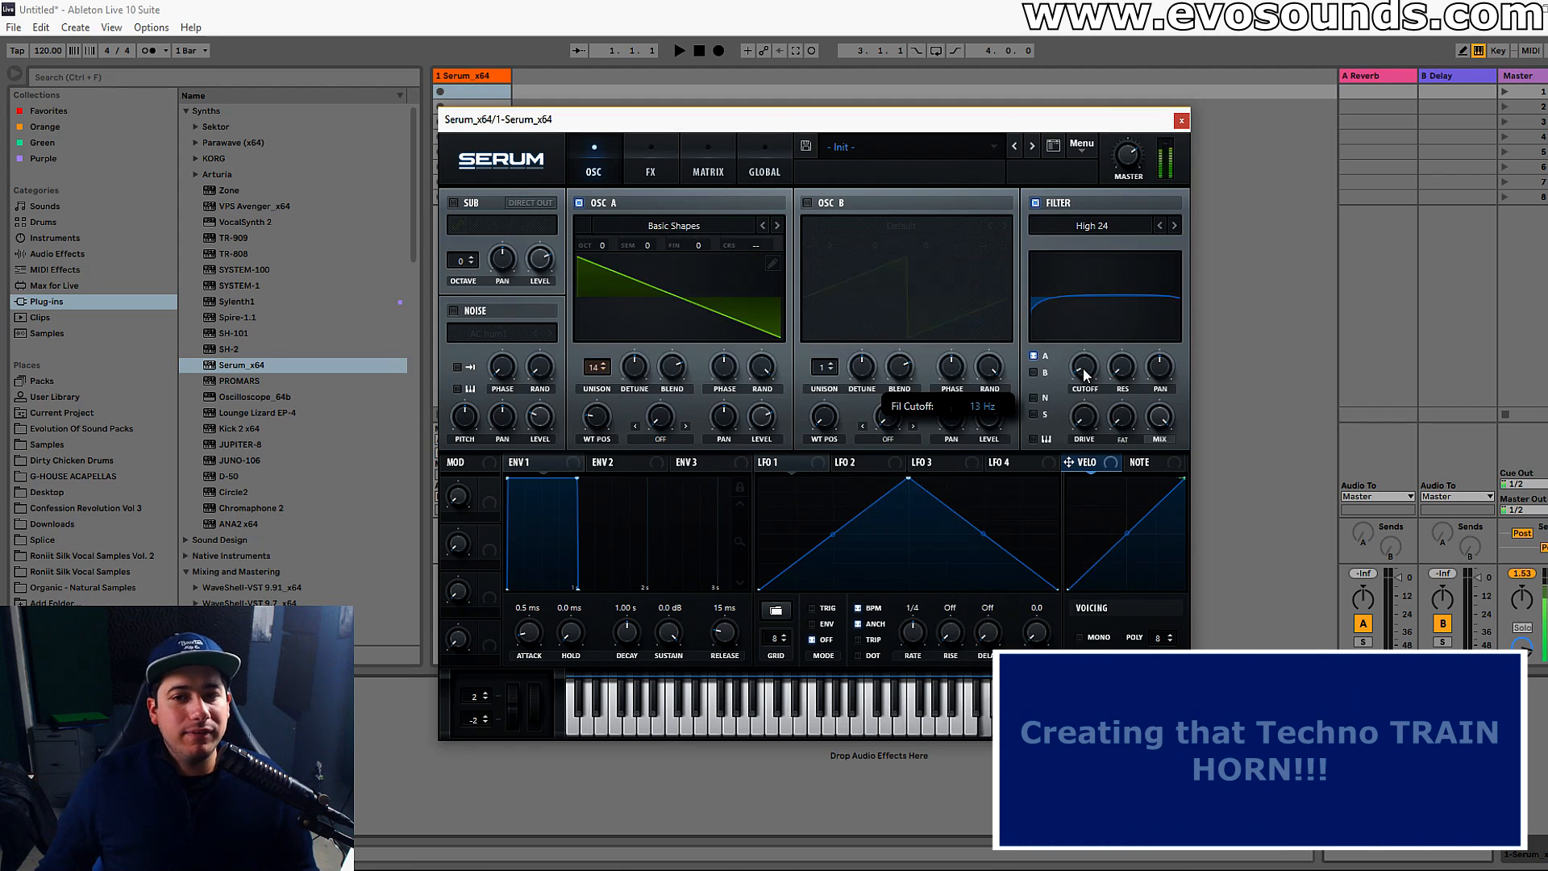
drag(1082, 368, 1106, 303)
Enable oscillator B with 11 unison voices and lower its detune.
click(808, 203)
drag(815, 358, 858, 256)
drag(862, 365, 858, 381)
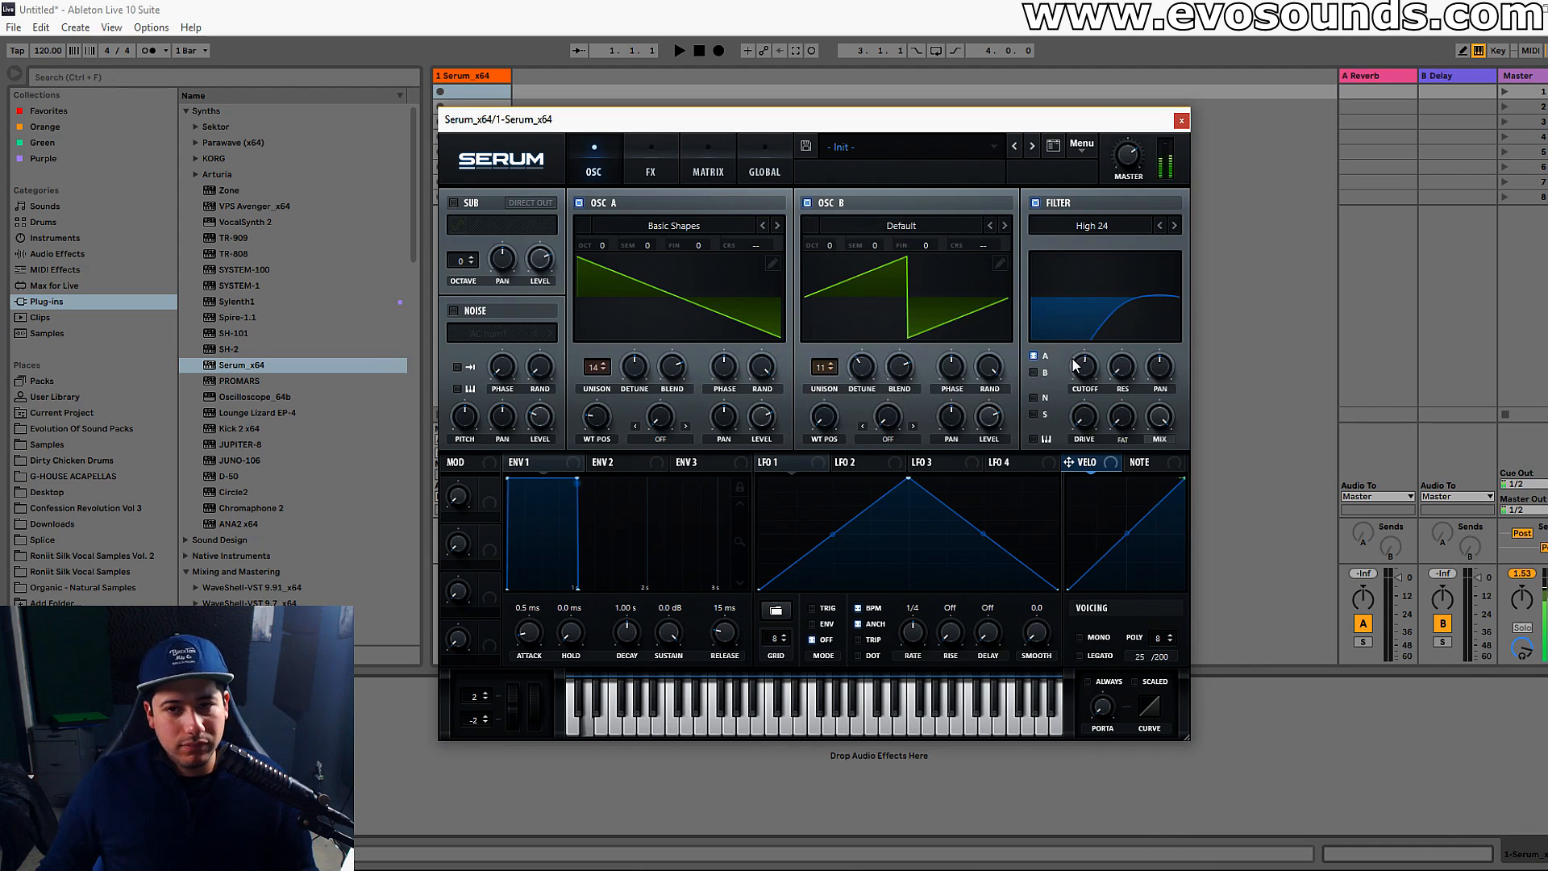
Readjust oscillator A's detune with oscillator B off, and re-enable B with slightly more detune.
click(821, 205)
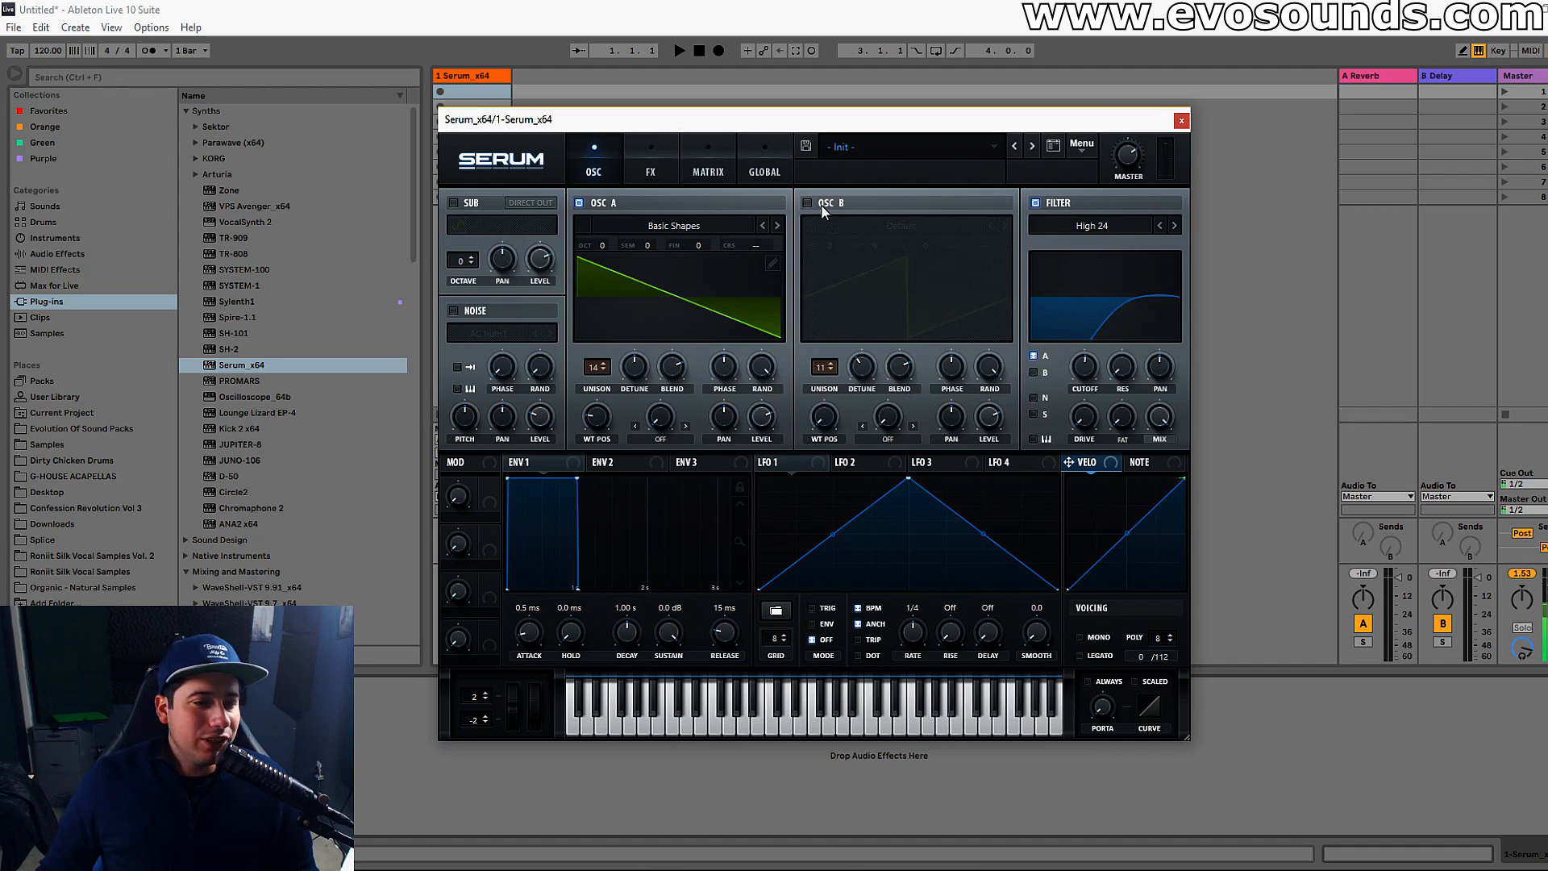
drag(635, 367, 631, 358)
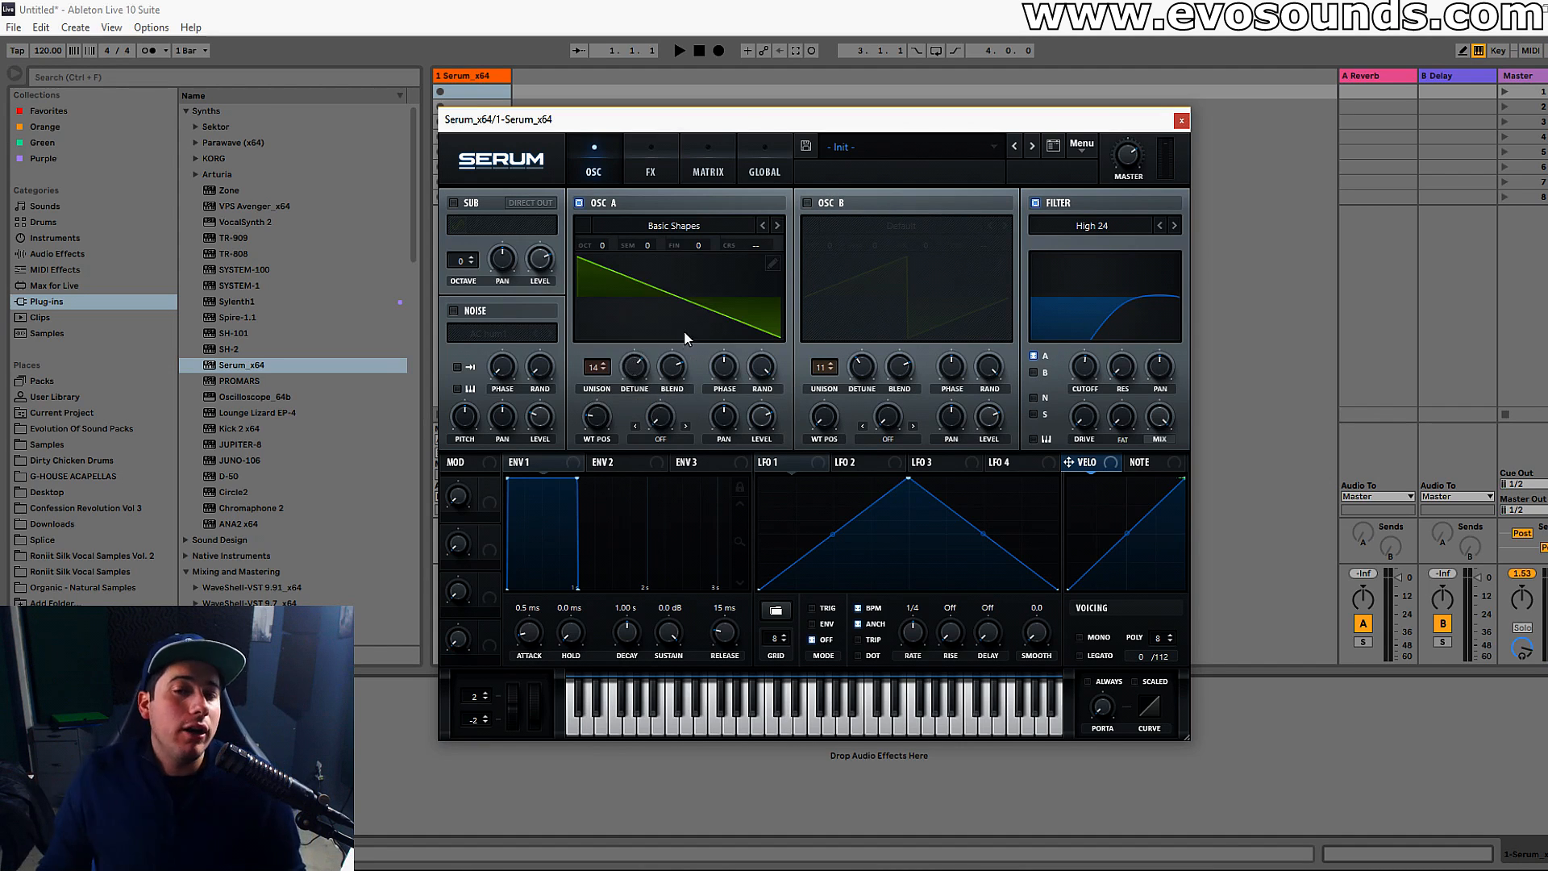
click(807, 204)
drag(865, 364, 864, 361)
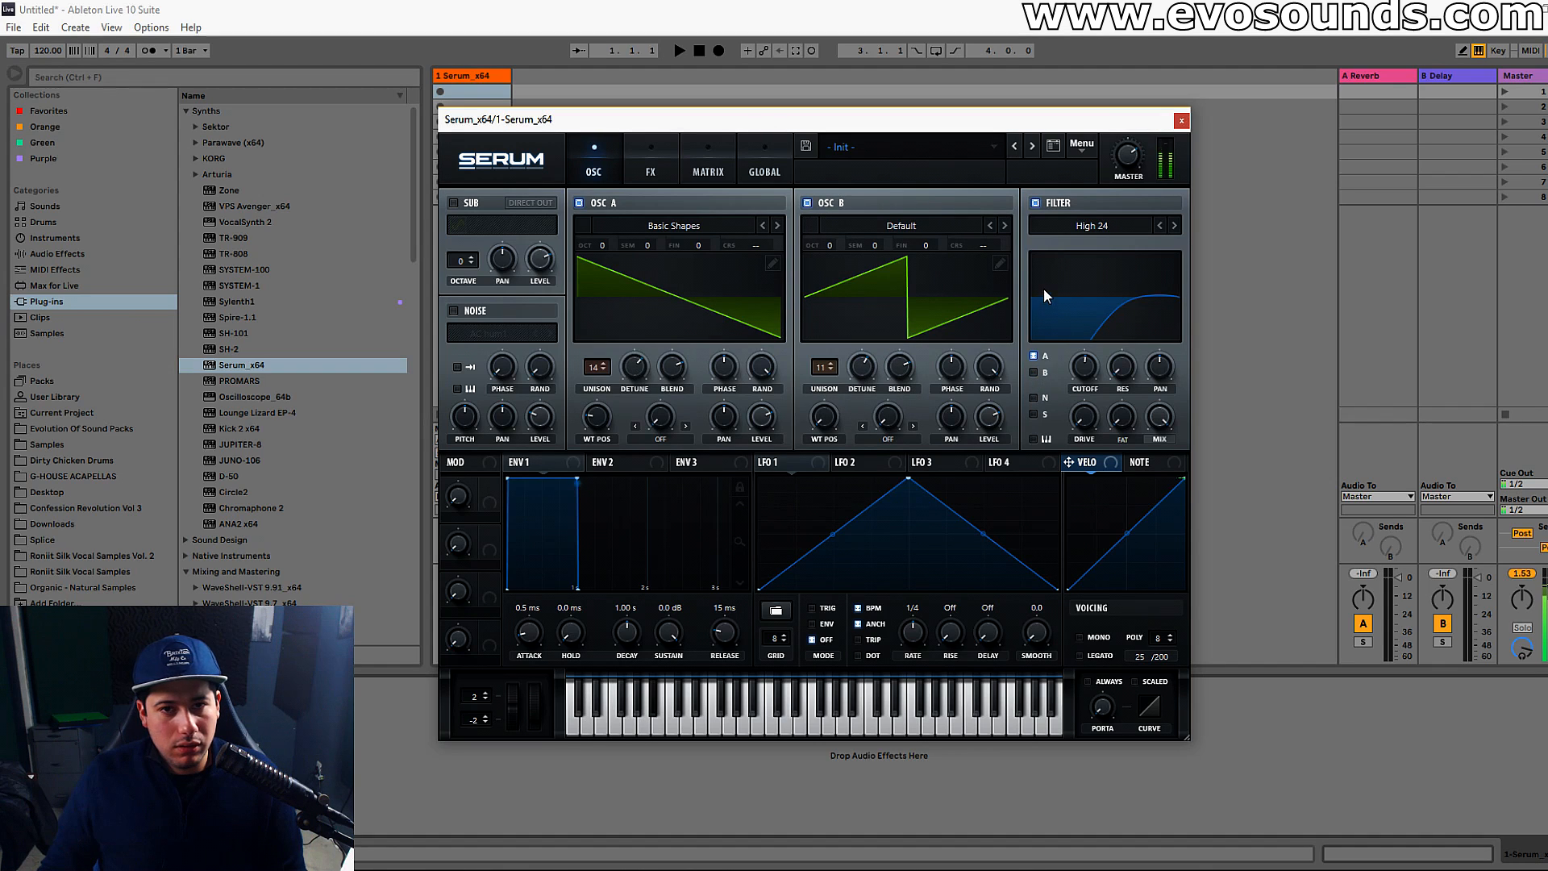
Switch oscillator A off and on to compare, and route oscillator B through the filter with a lower cutoff.
click(579, 203)
click(579, 203)
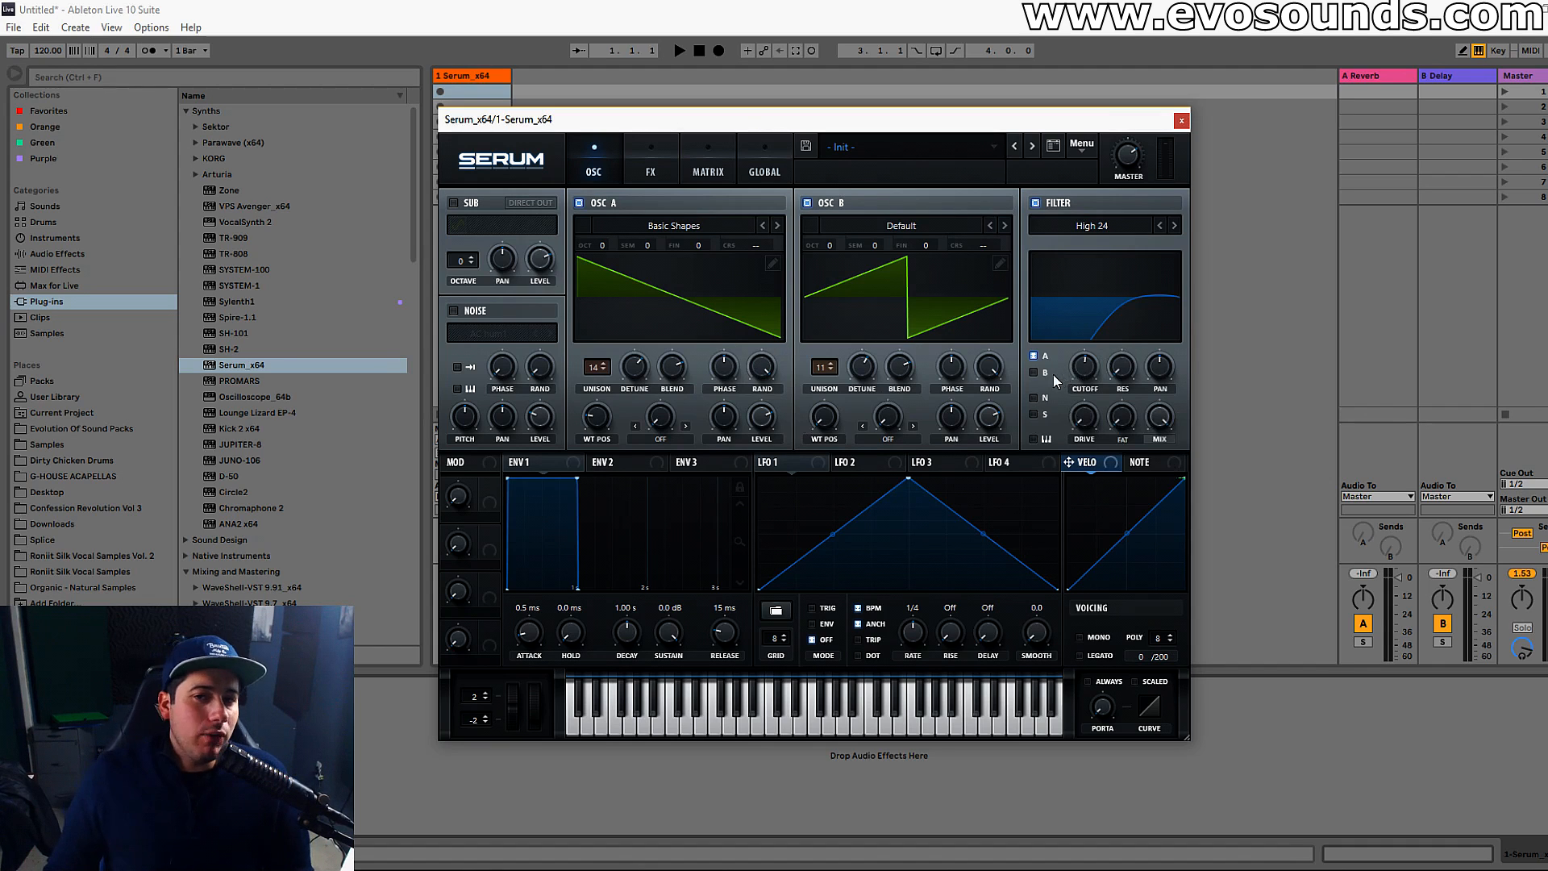
drag(1080, 372, 1059, 379)
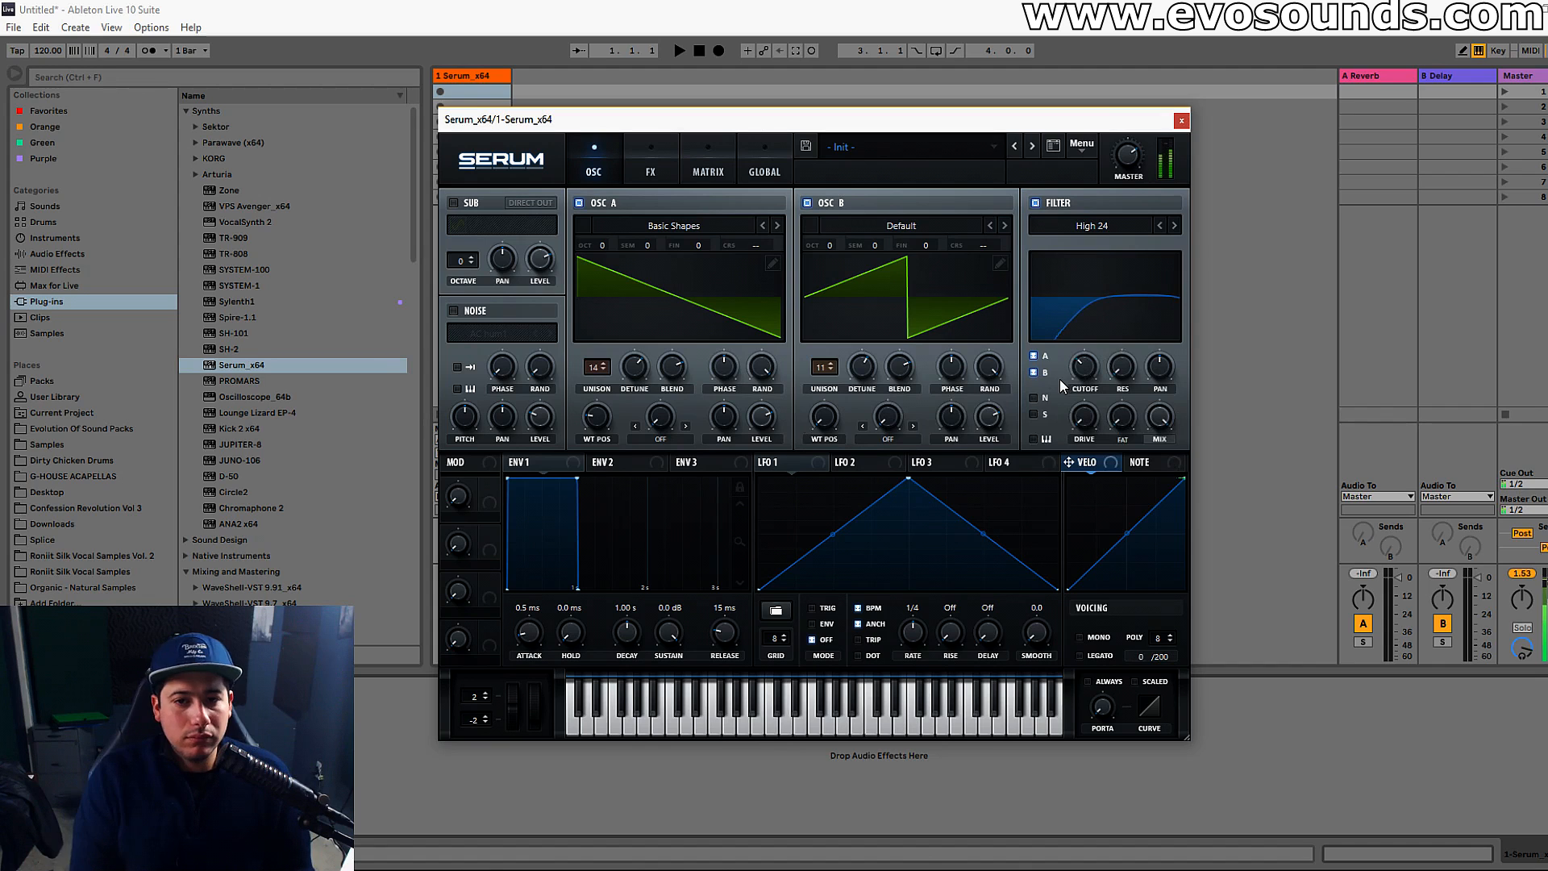
Switch the filter type to Band 12 and sweep its cutoff up and down, ending at about 943 Hz.
click(1091, 226)
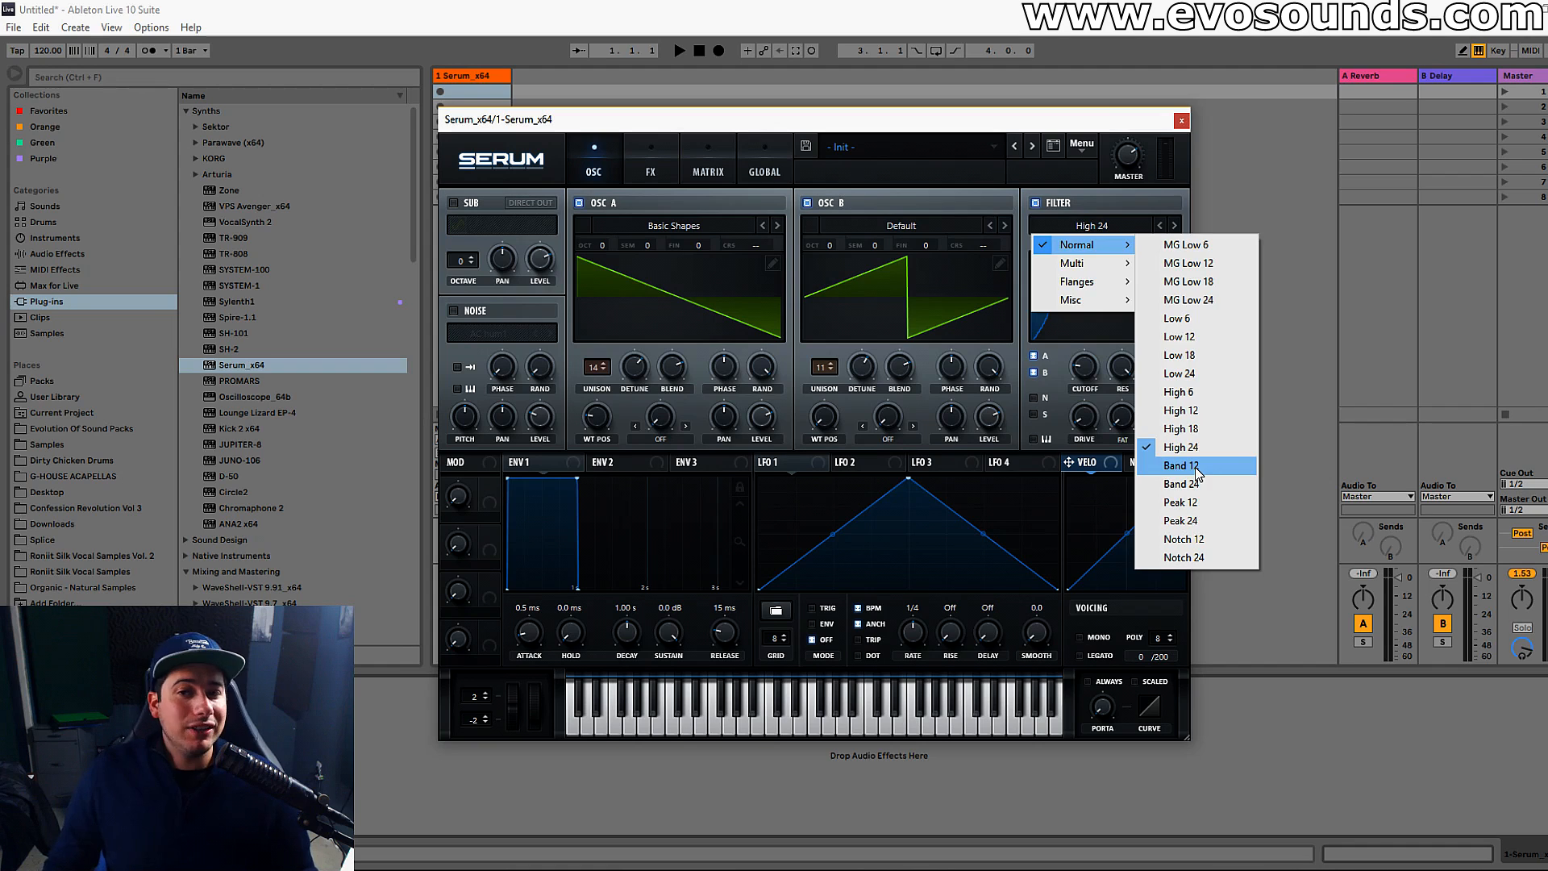
click(1196, 468)
drag(1082, 372, 1091, 361)
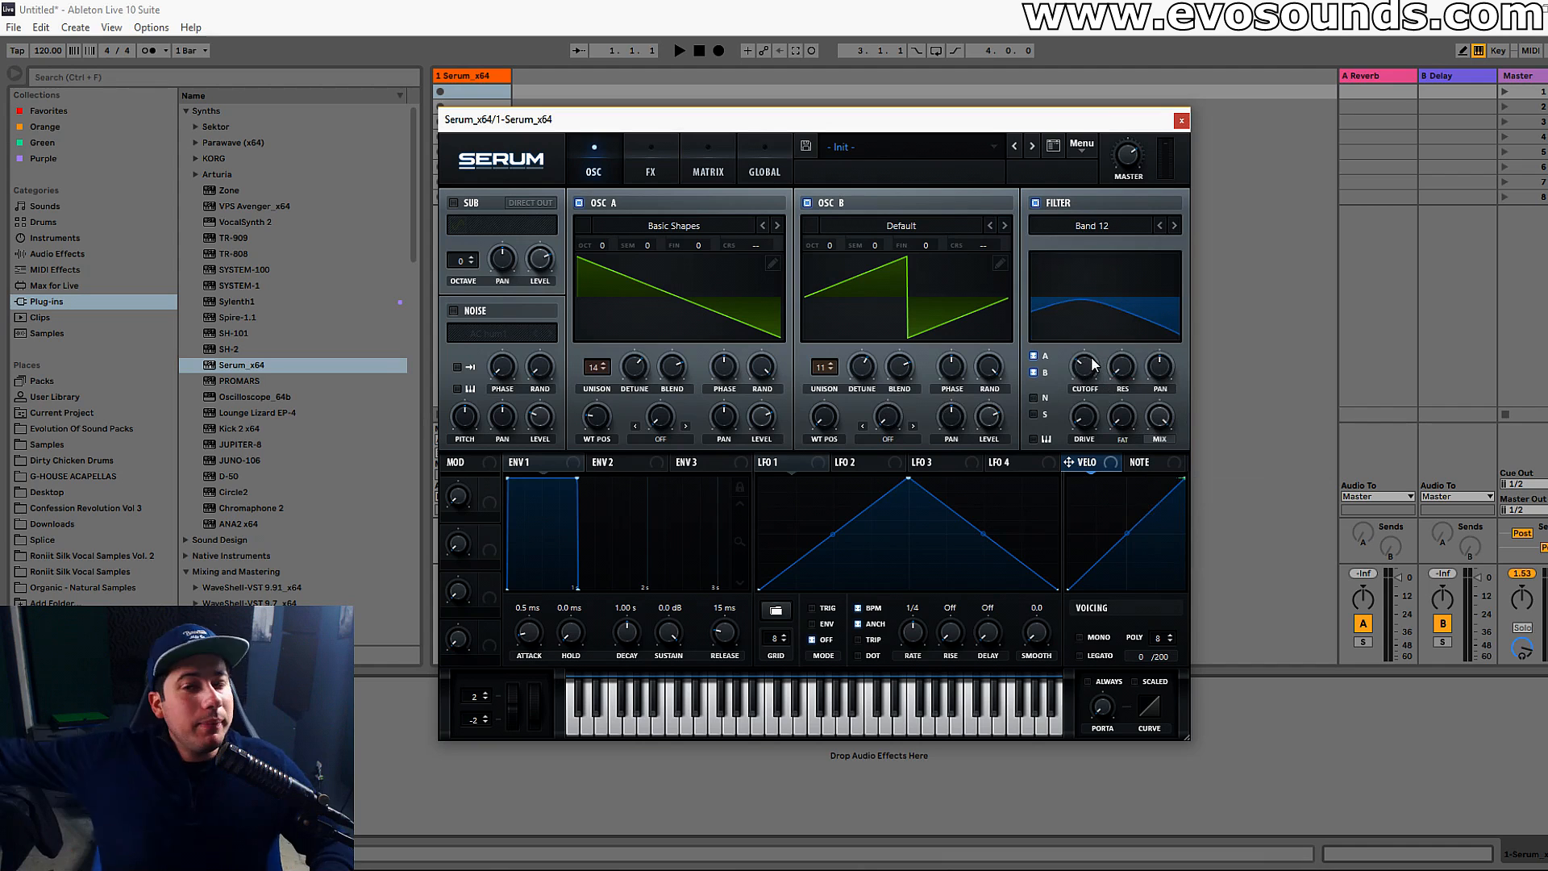
drag(1089, 367, 1106, 352)
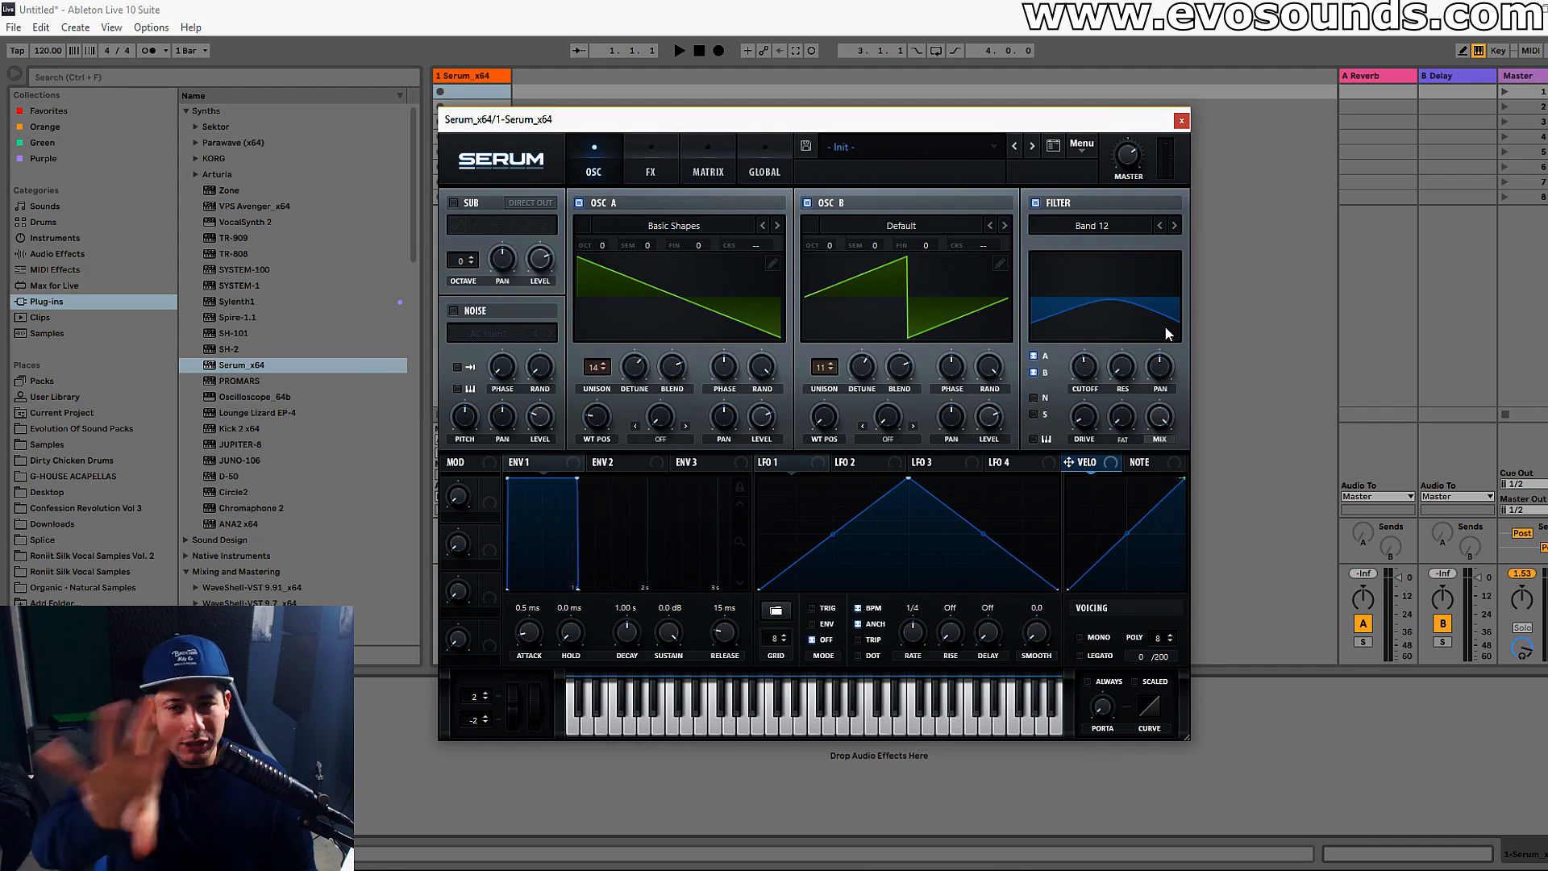
drag(1111, 345, 1085, 364)
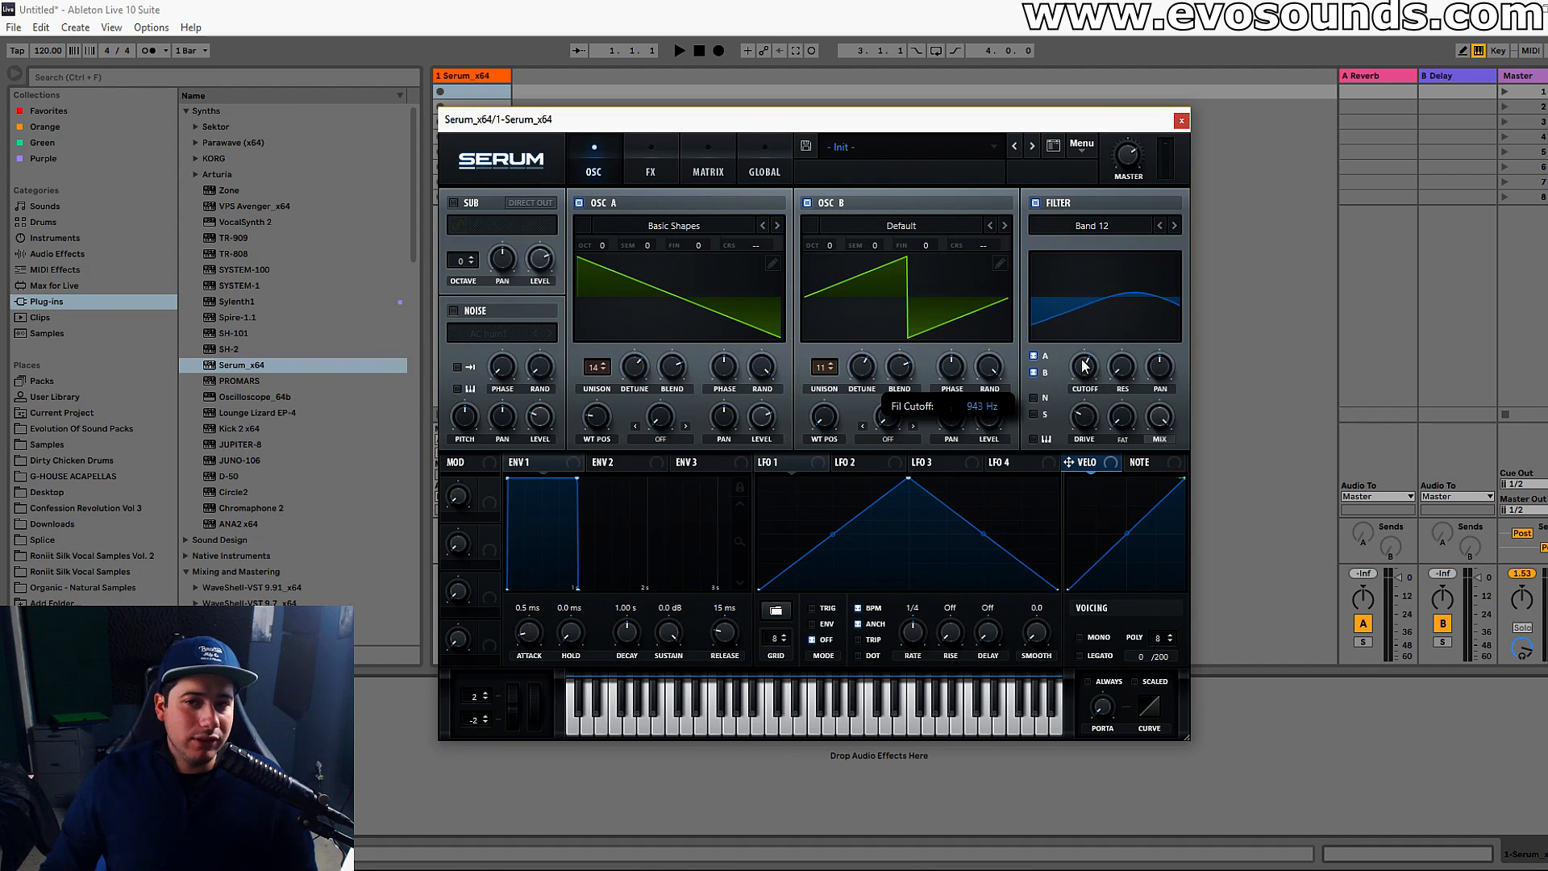
Turn off oscillator B and route only oscillator A through the Band 12 filter, with the cutoff raised to about 6346 Hz.
click(807, 203)
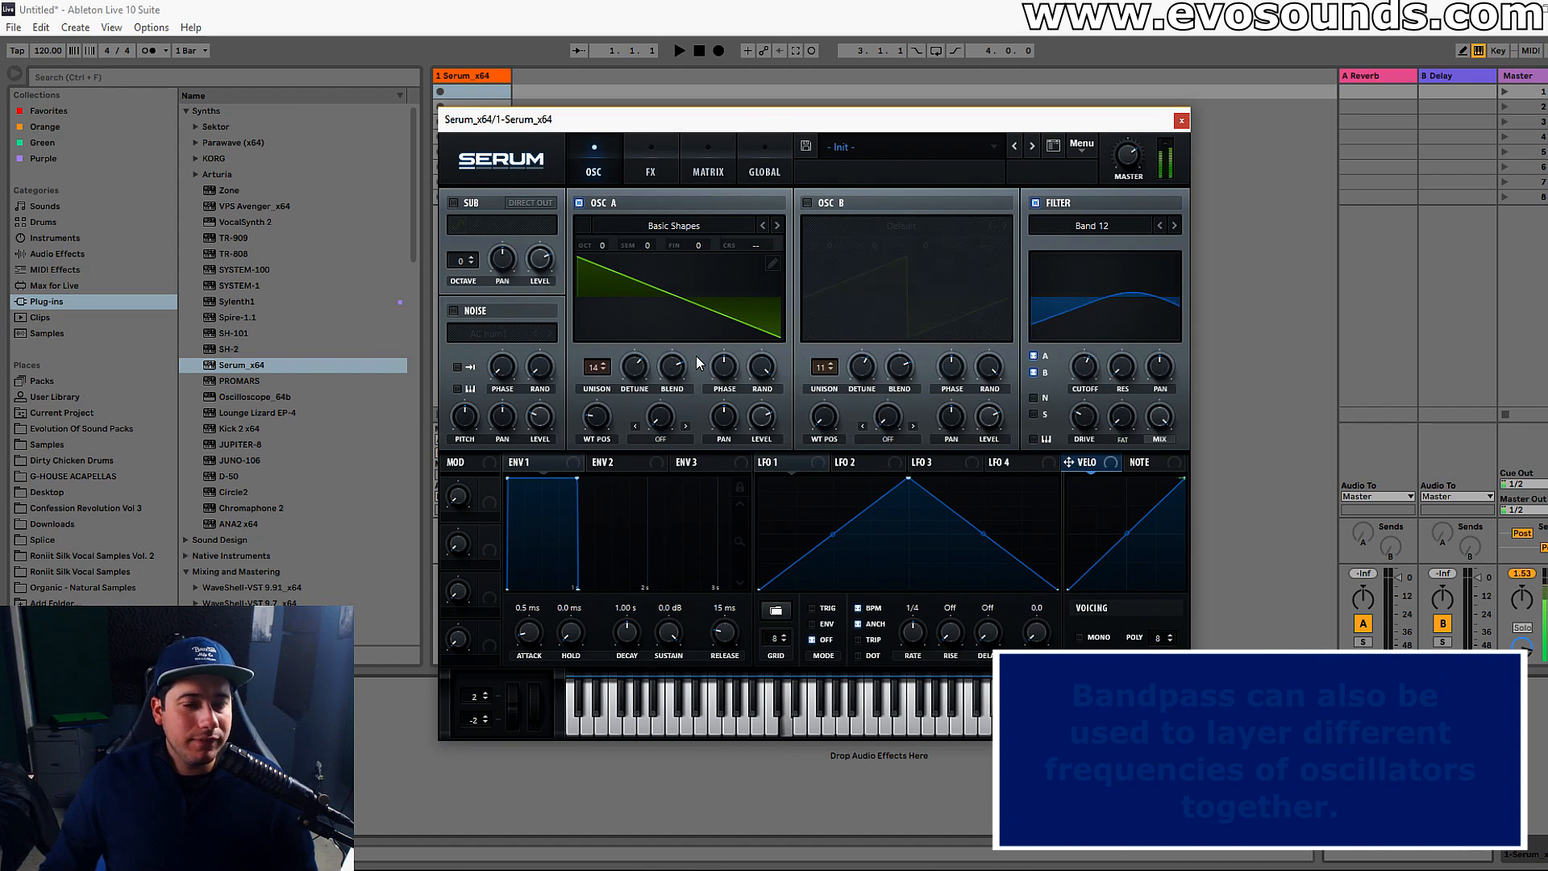
click(1034, 355)
click(1033, 372)
click(1034, 356)
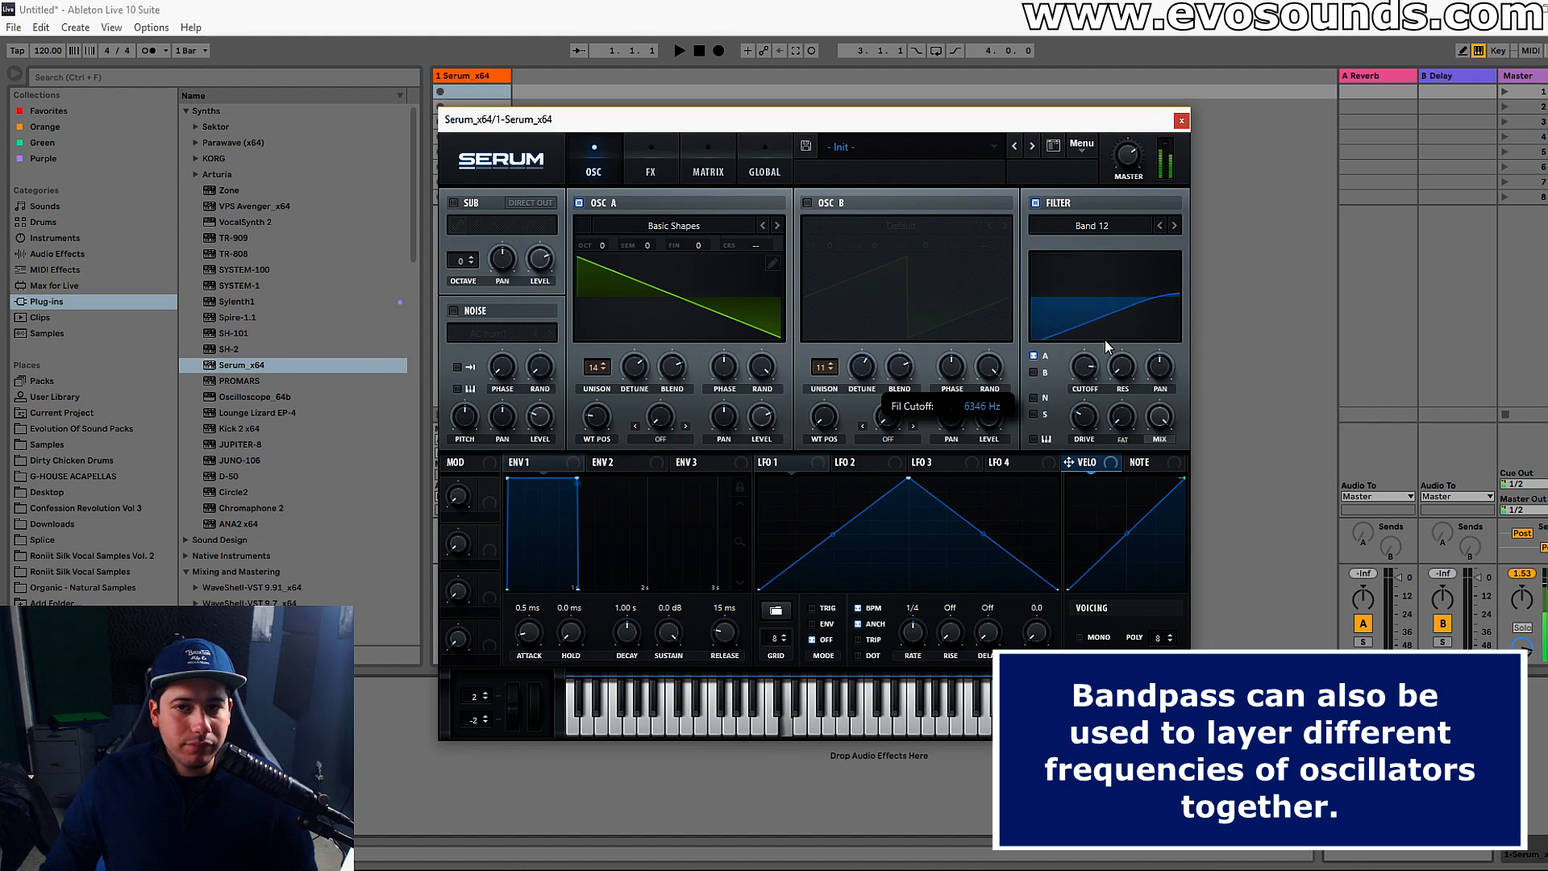
Switch the filter type to Band 24 and lower its cutoff.
click(1160, 226)
click(1178, 226)
click(1175, 226)
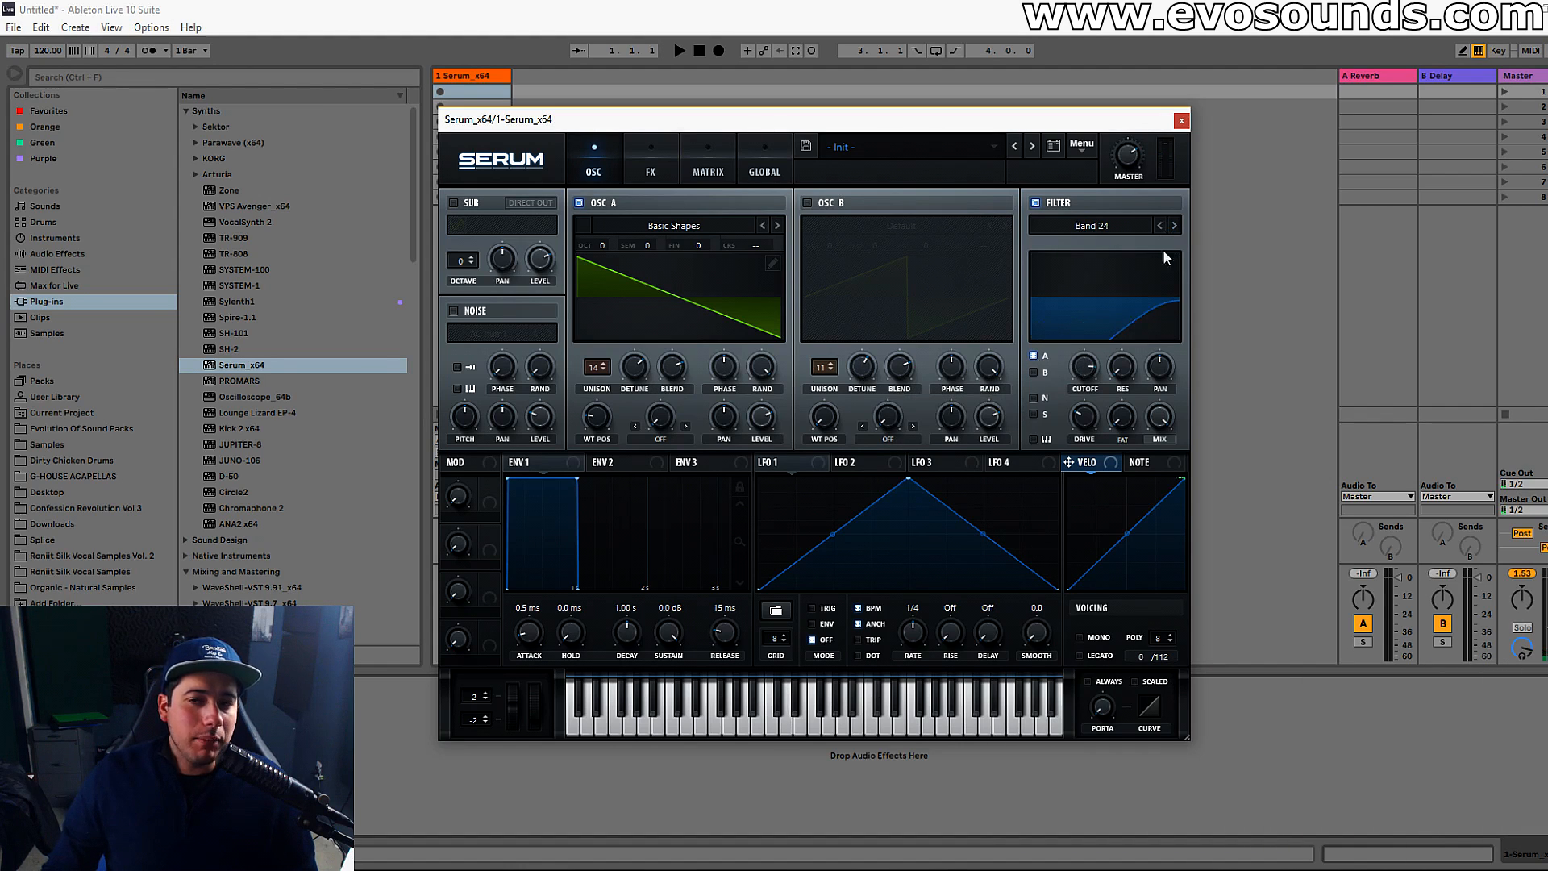
drag(1087, 371, 1039, 407)
Re-enable oscillator B, route it through the Band 24 filter, and vary the filter's resonance and cutoff.
click(819, 207)
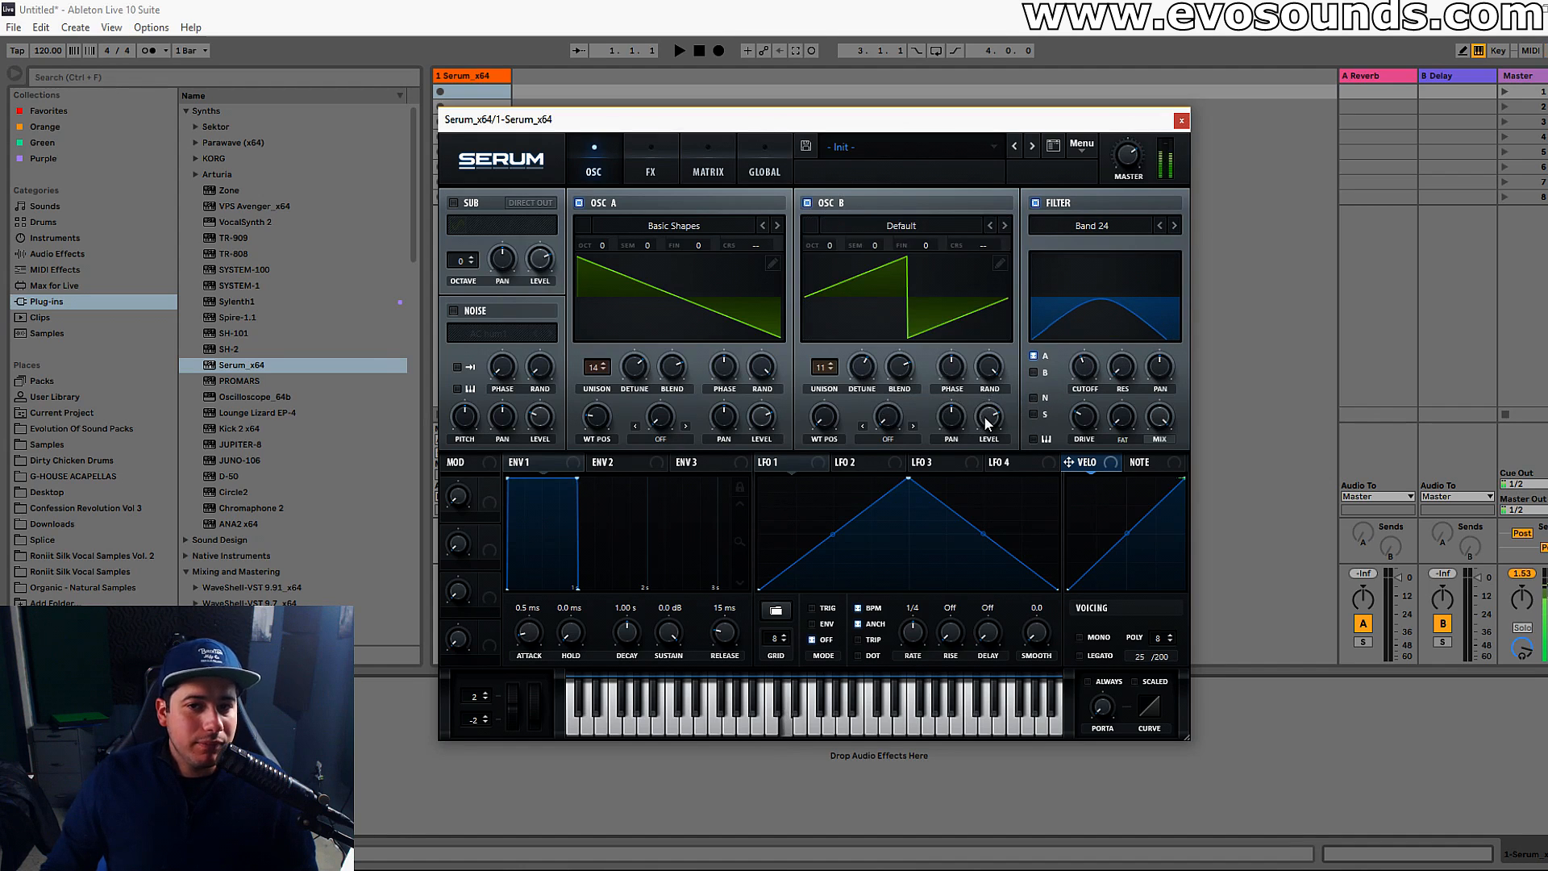
click(1039, 374)
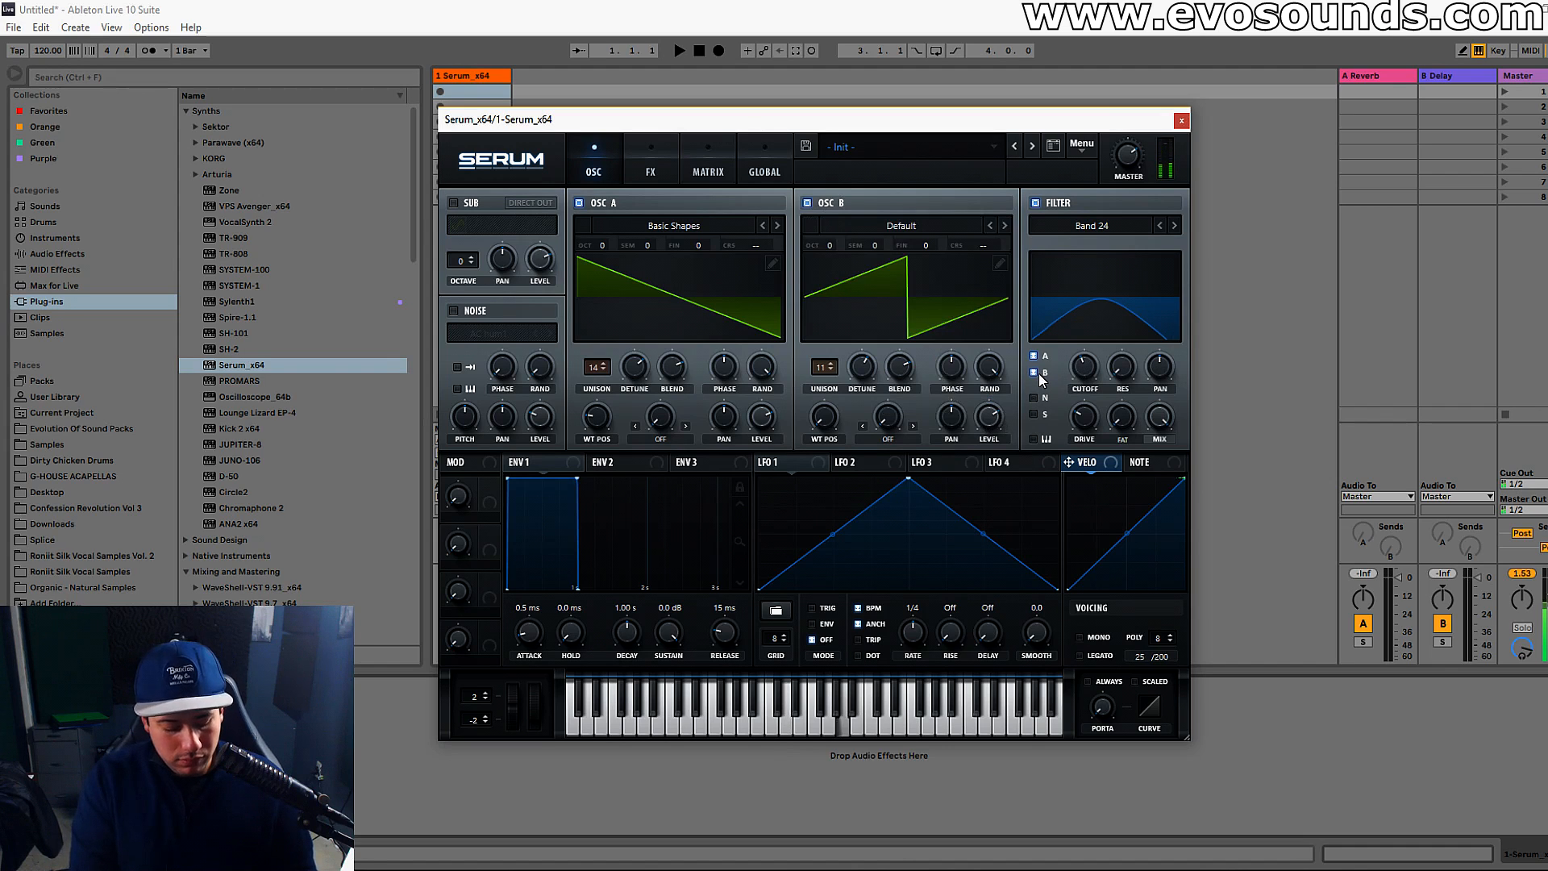
mouse_move(1126, 363)
mouse_down()
mouse_move(1149, 296)
mouse_move(1101, 360)
mouse_up()
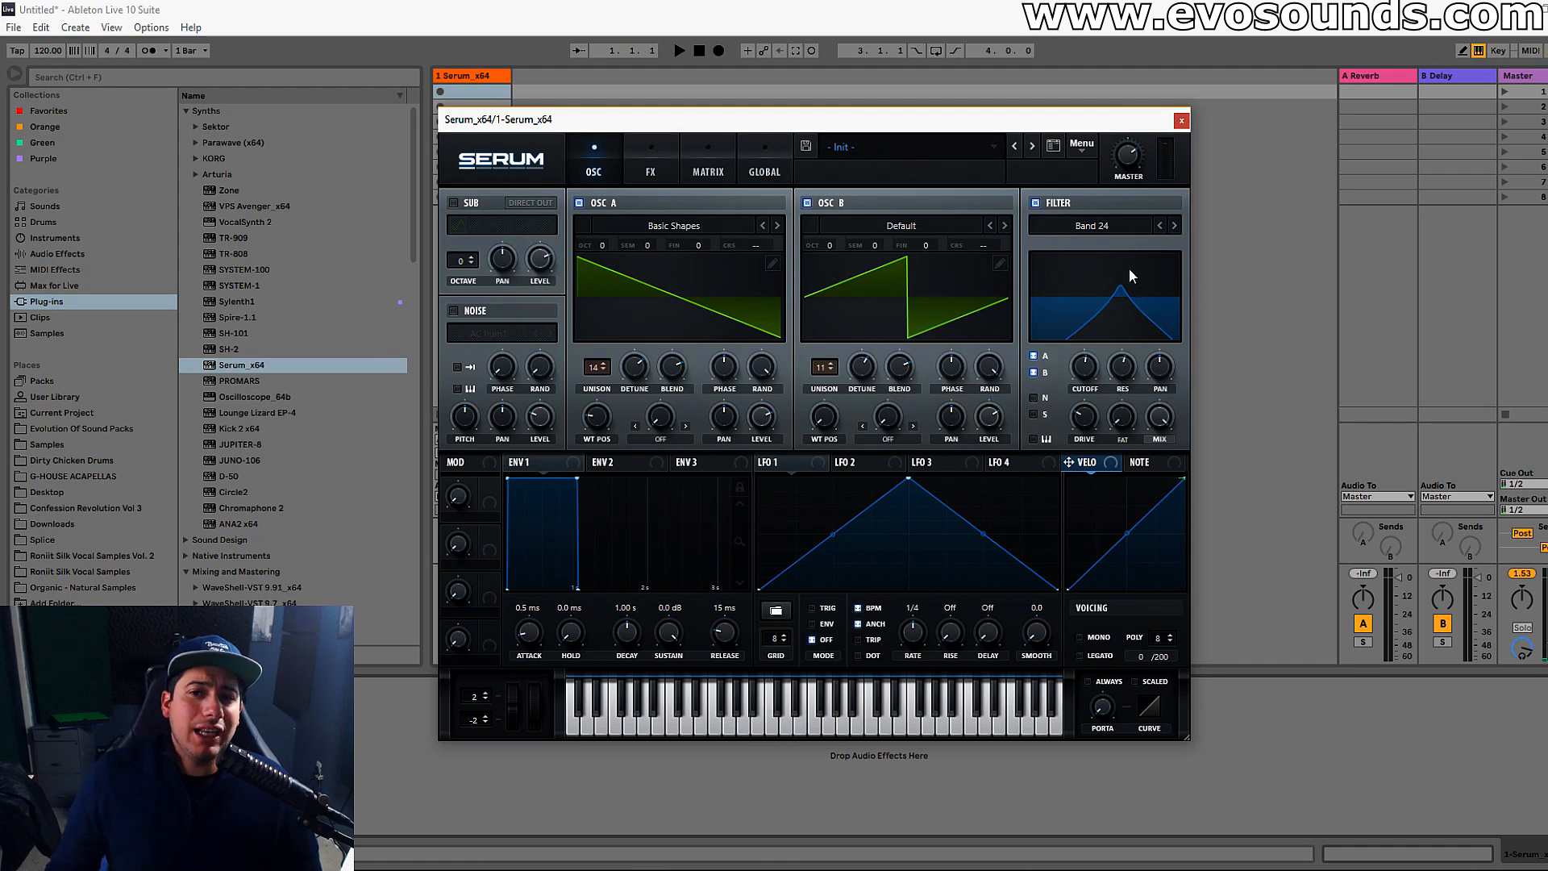
mouse_move(1085, 367)
mouse_down()
mouse_move(1075, 391)
mouse_move(1113, 363)
mouse_up()
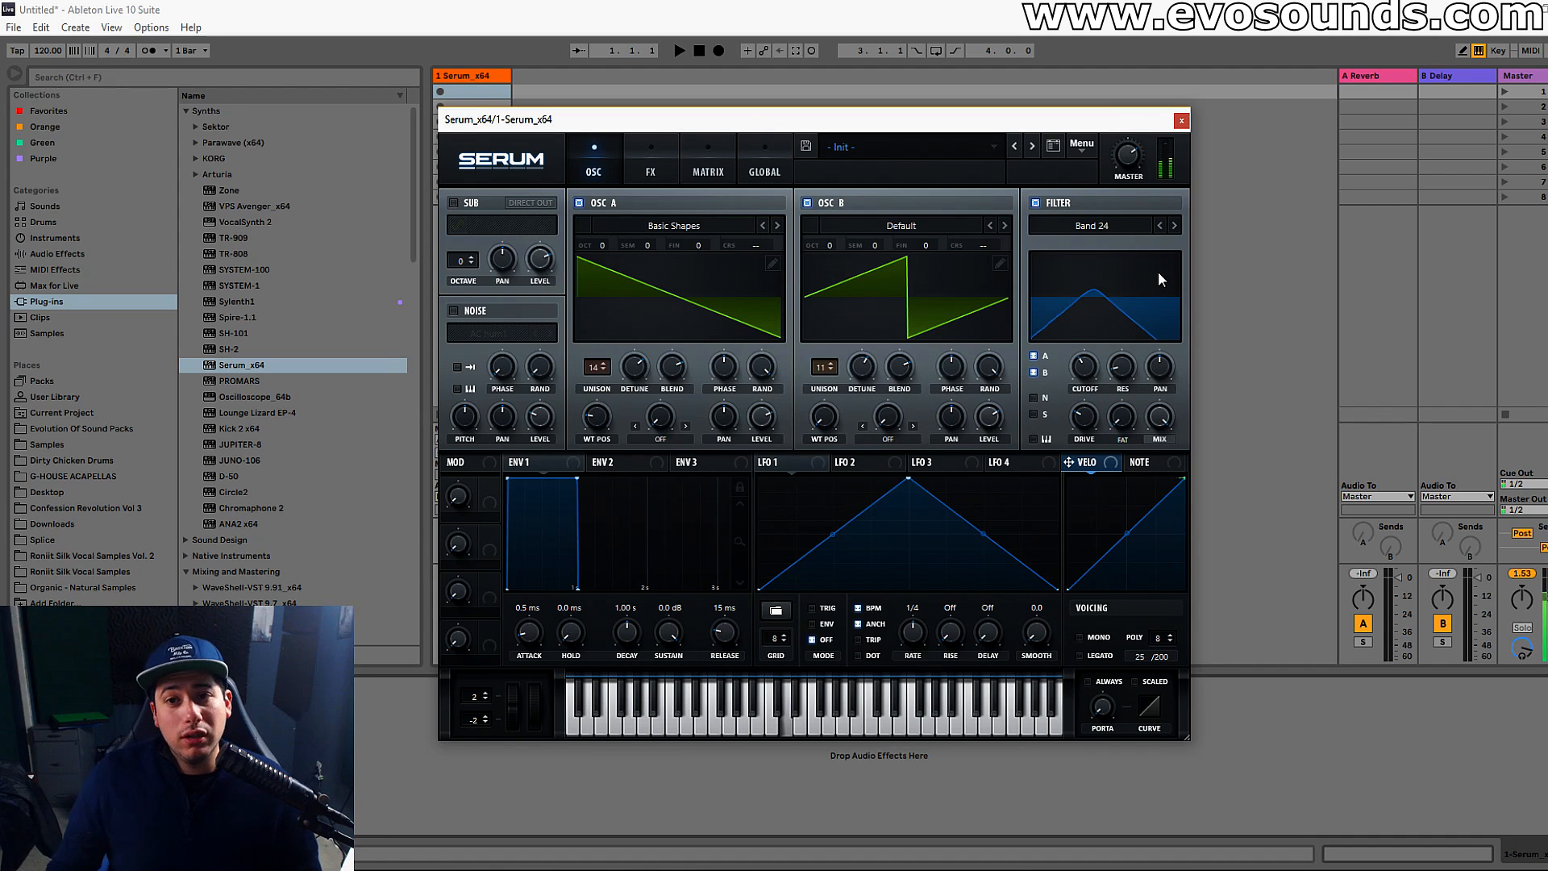
Switch the filter type to Peak 12 with about 57% resonance and rework its cutoff.
click(1083, 225)
mouse_move(1087, 253)
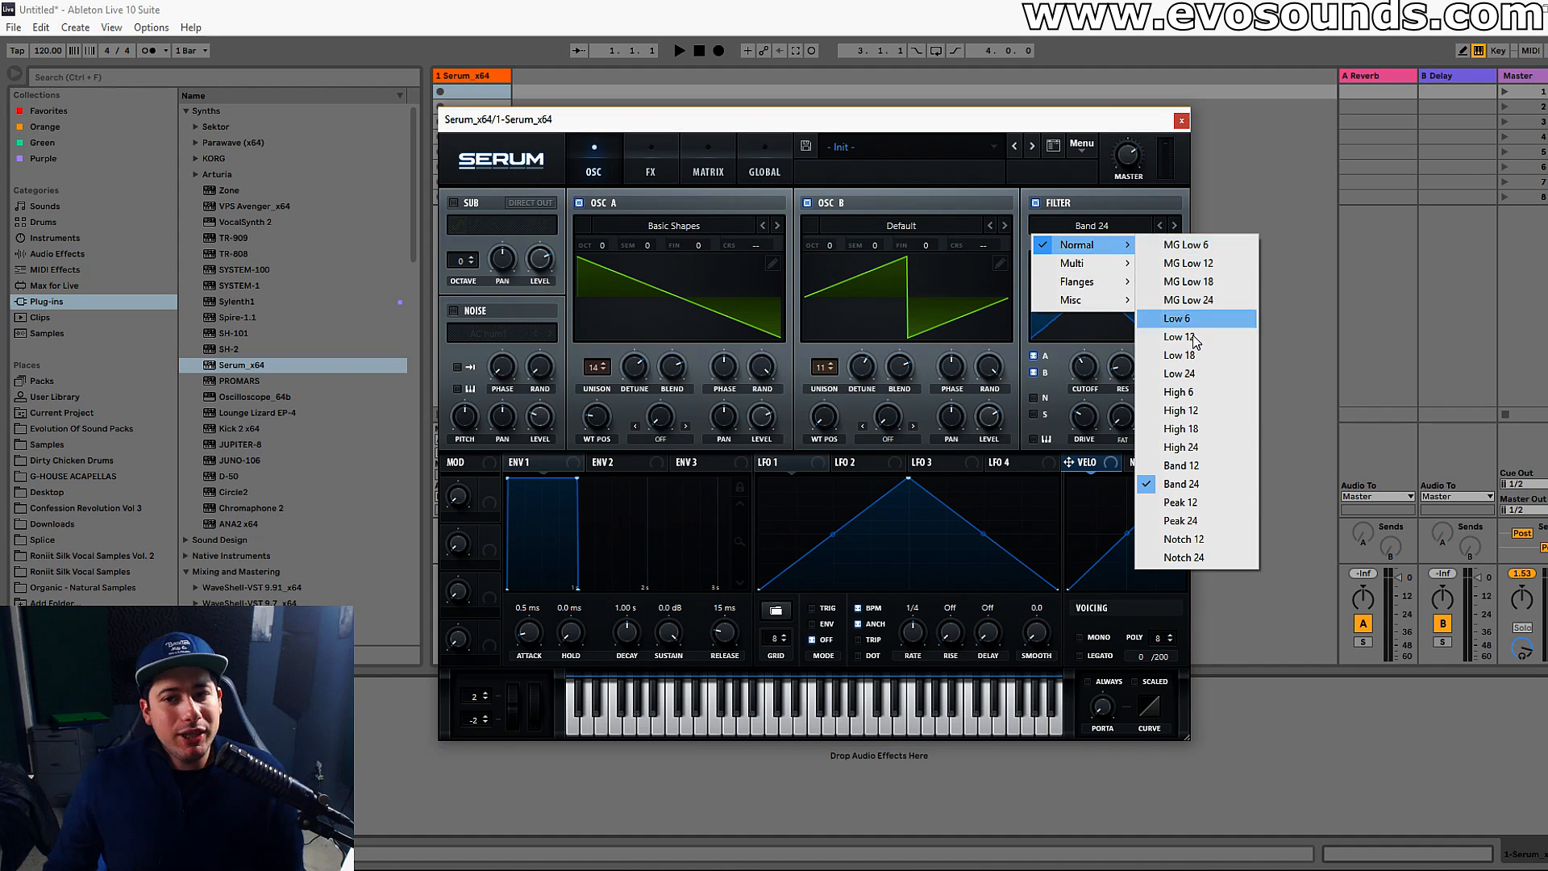
click(1230, 500)
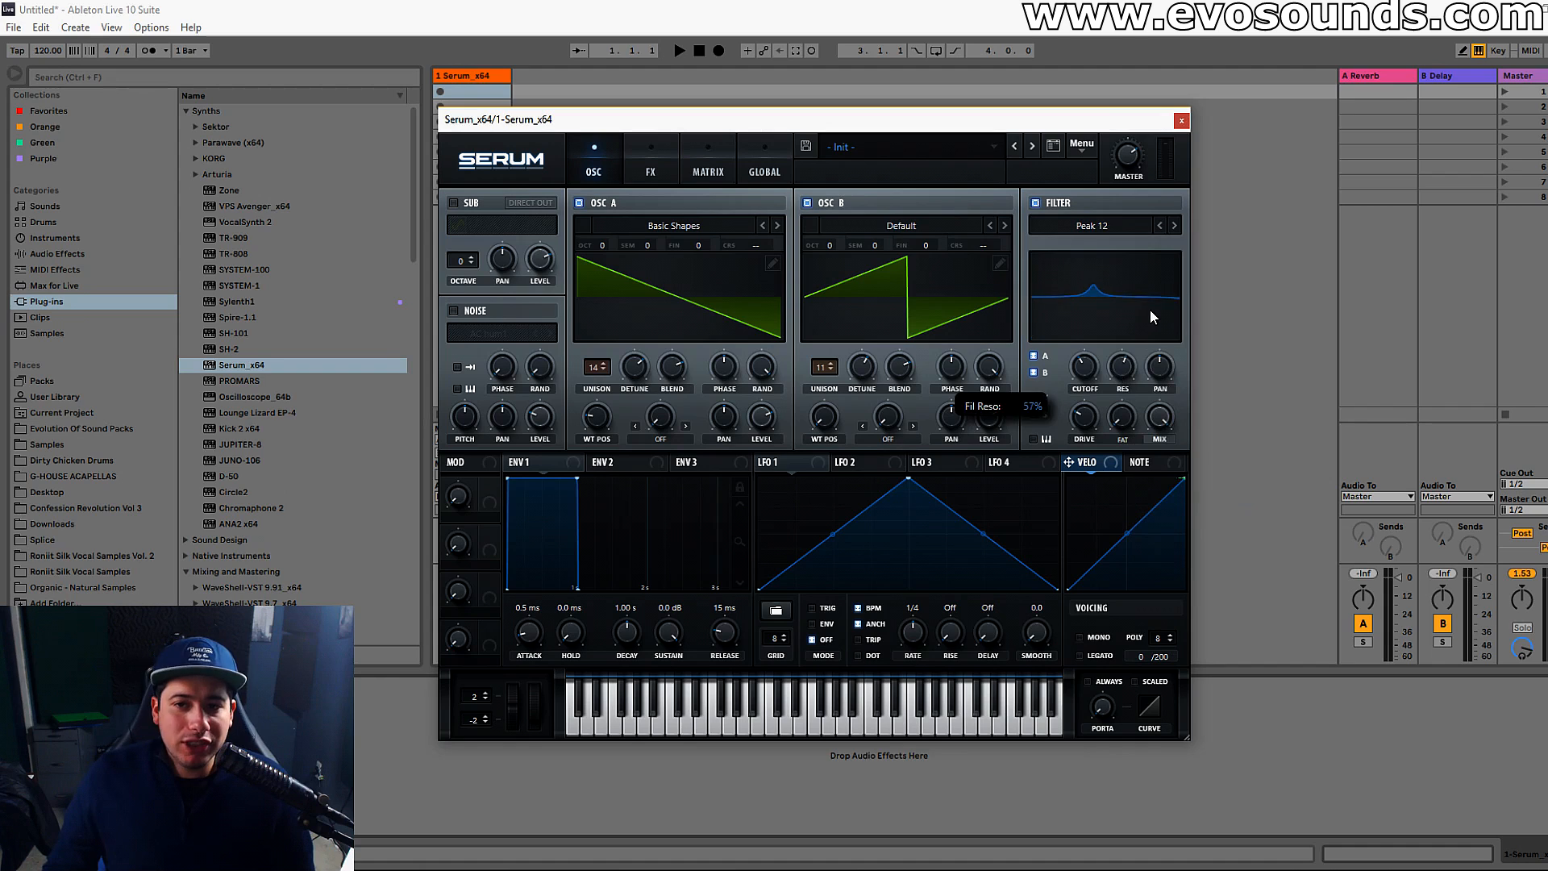
drag(1089, 365, 1024, 452)
Bring the filter resonance down to 0% and switch the filter type to Notch 12.
mouse_move(1120, 359)
drag(1123, 367, 999, 520)
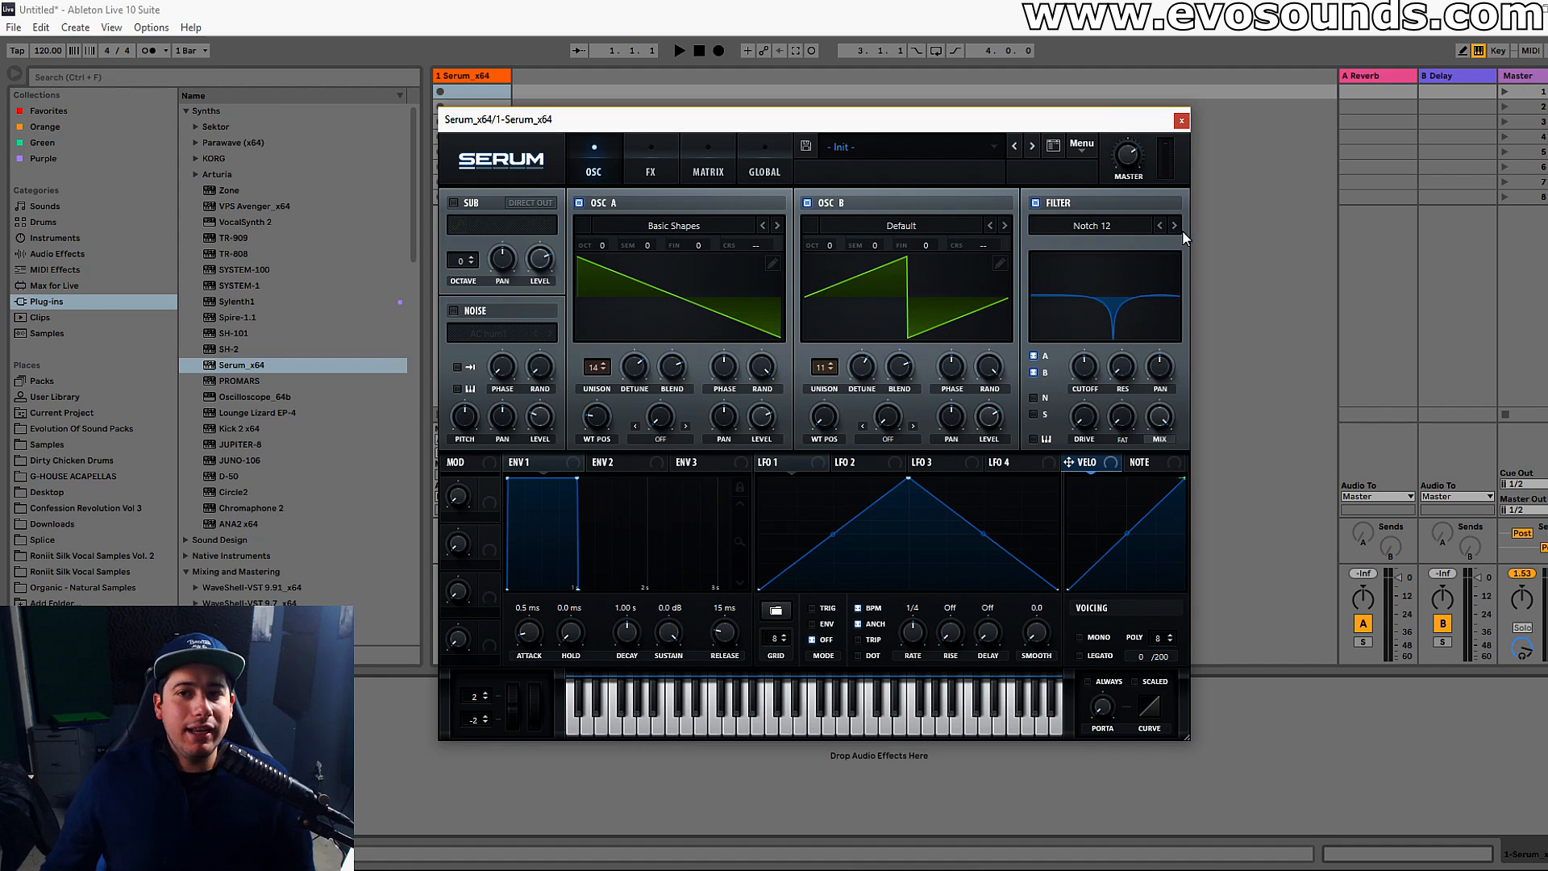
mouse_move(1117, 382)
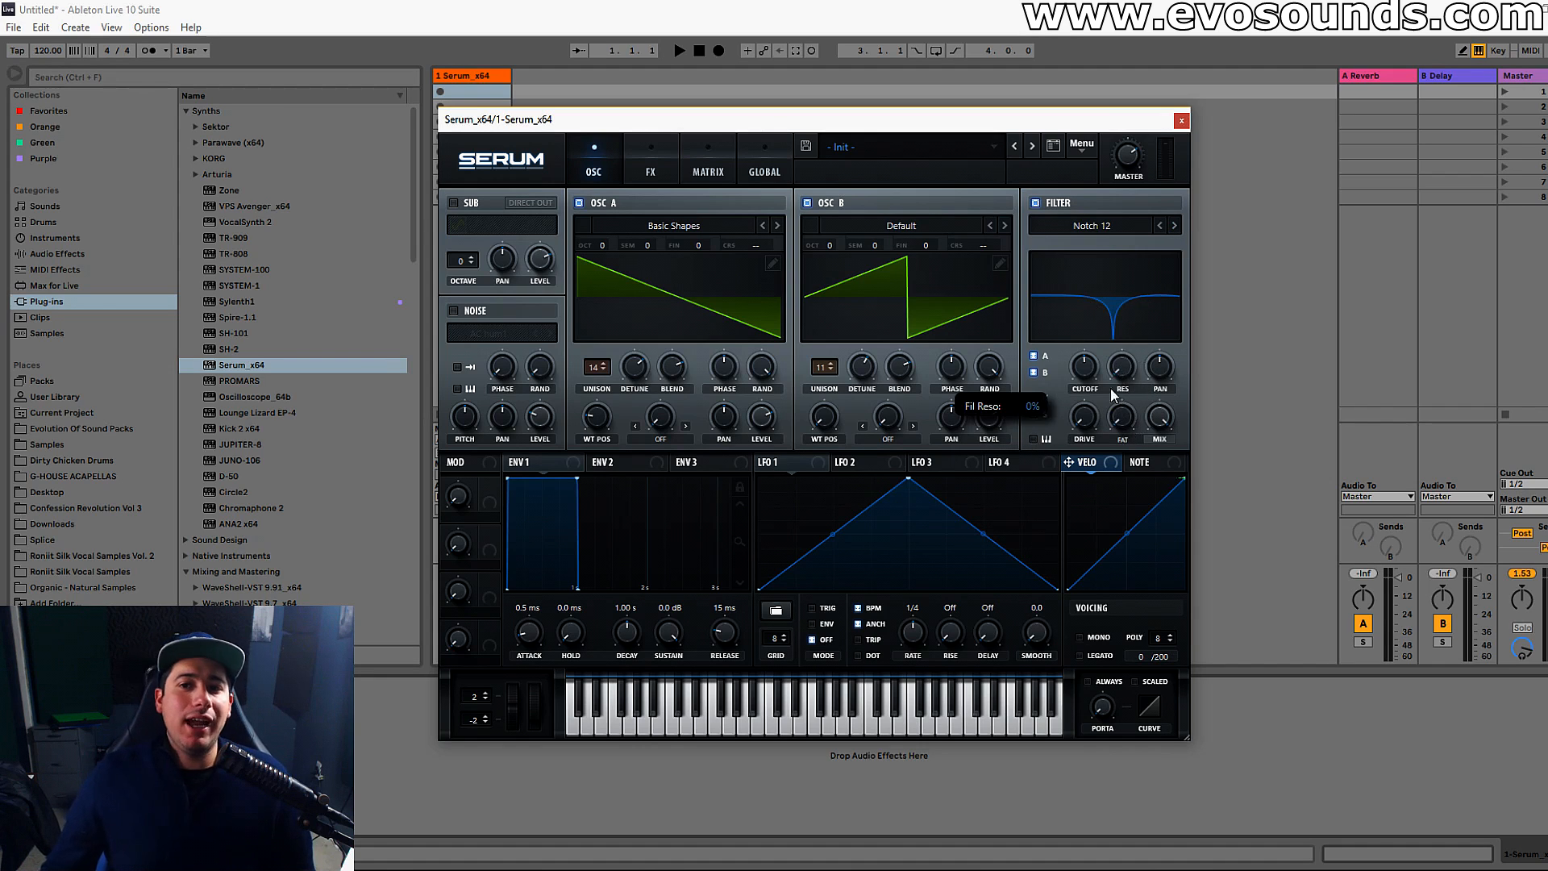
Vary the notch filter's cutoff and resonance, switching its type from Notch 12 to Notch 24.
drag(1085, 358, 1183, 256)
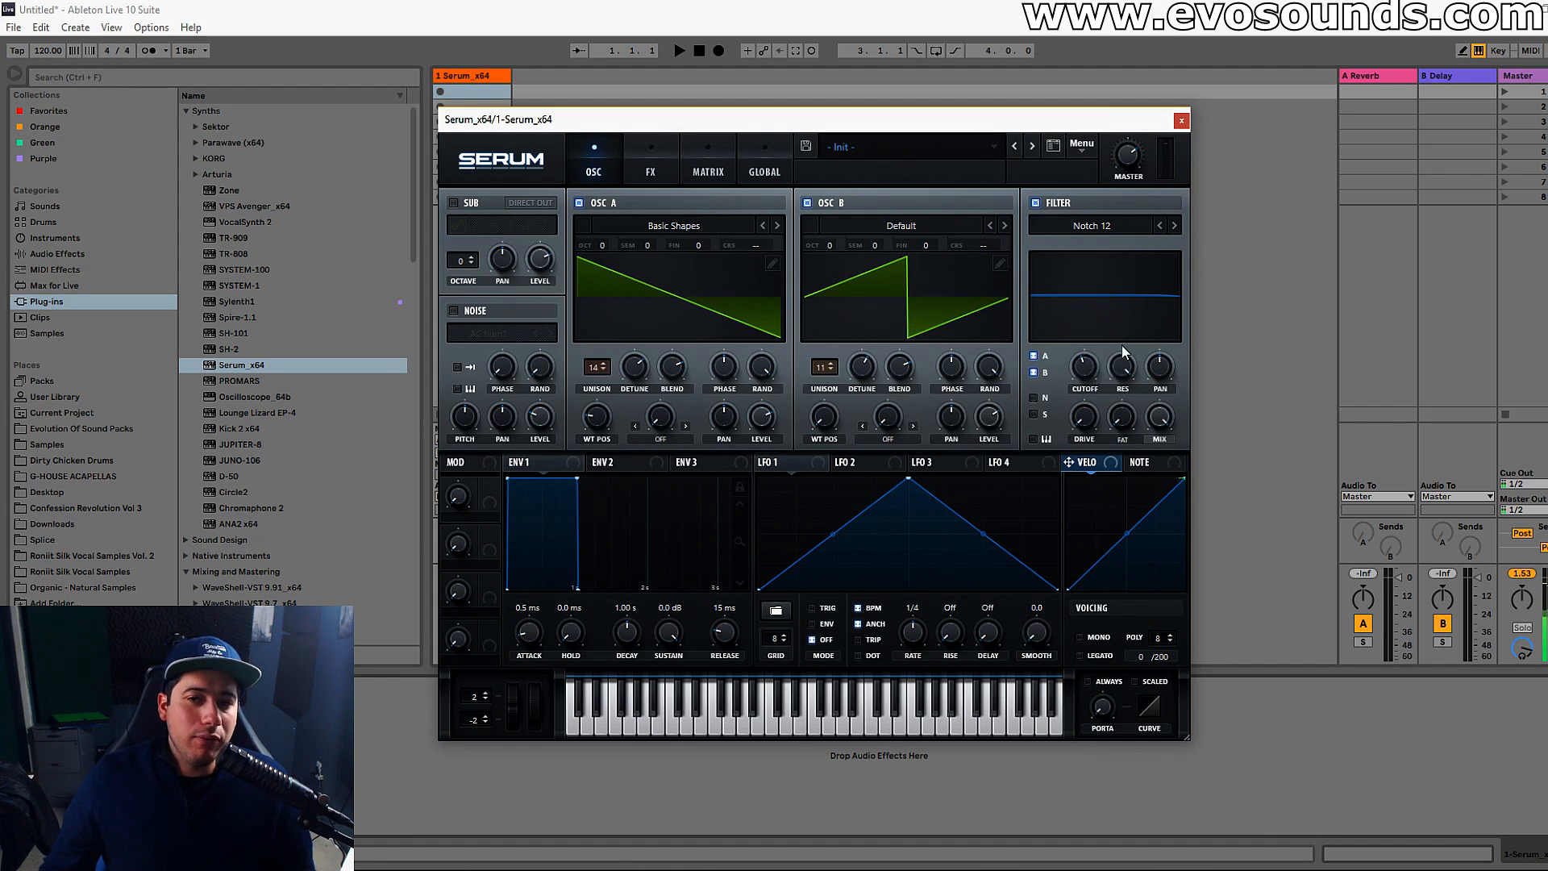
double_click(1111, 370)
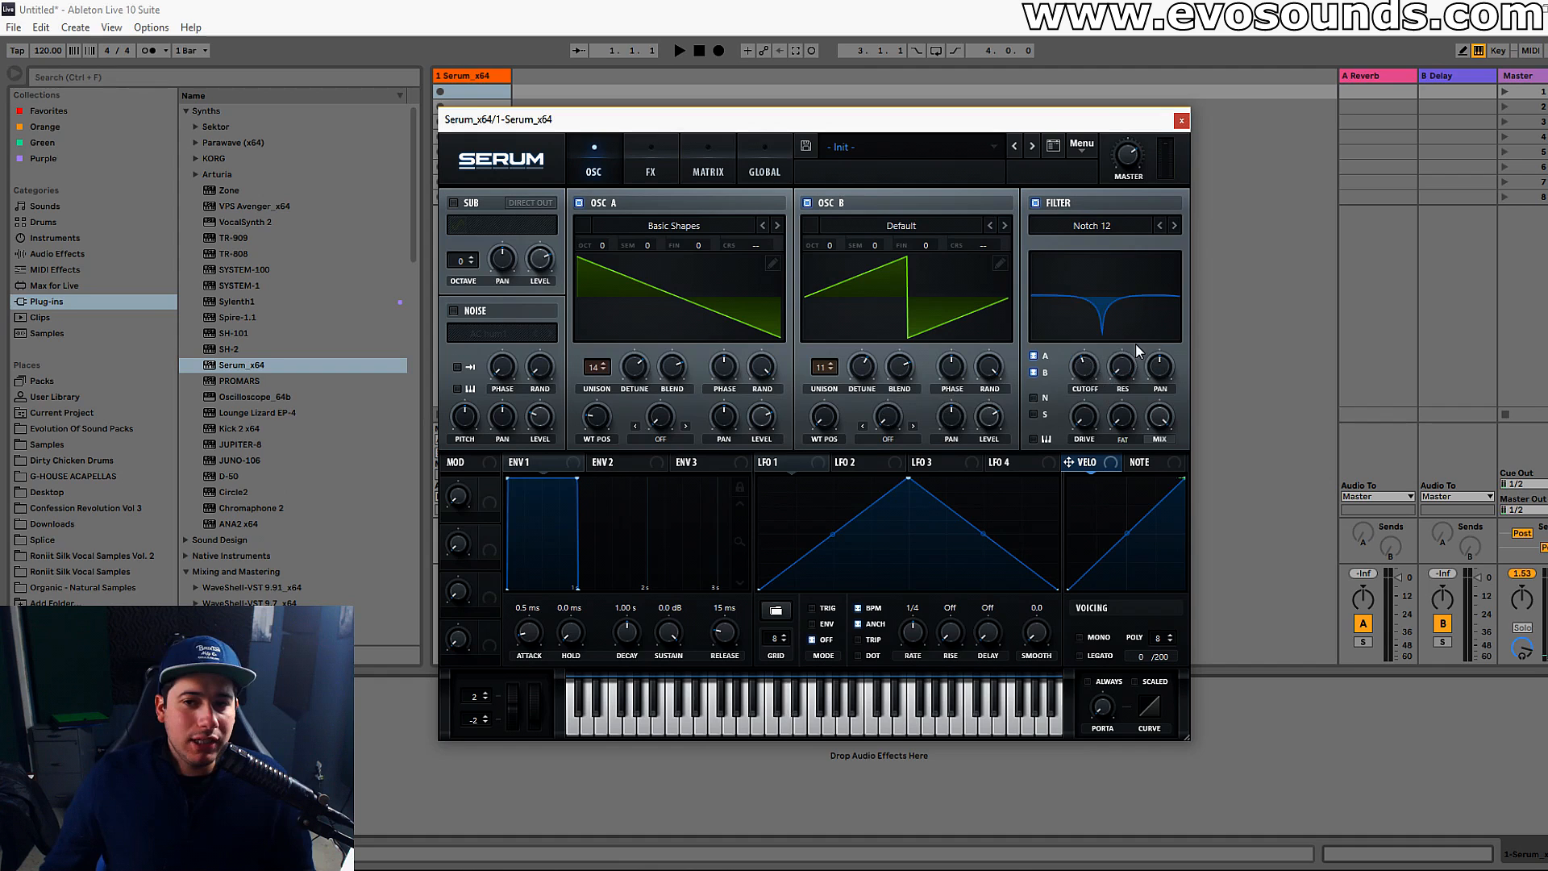
click(1175, 225)
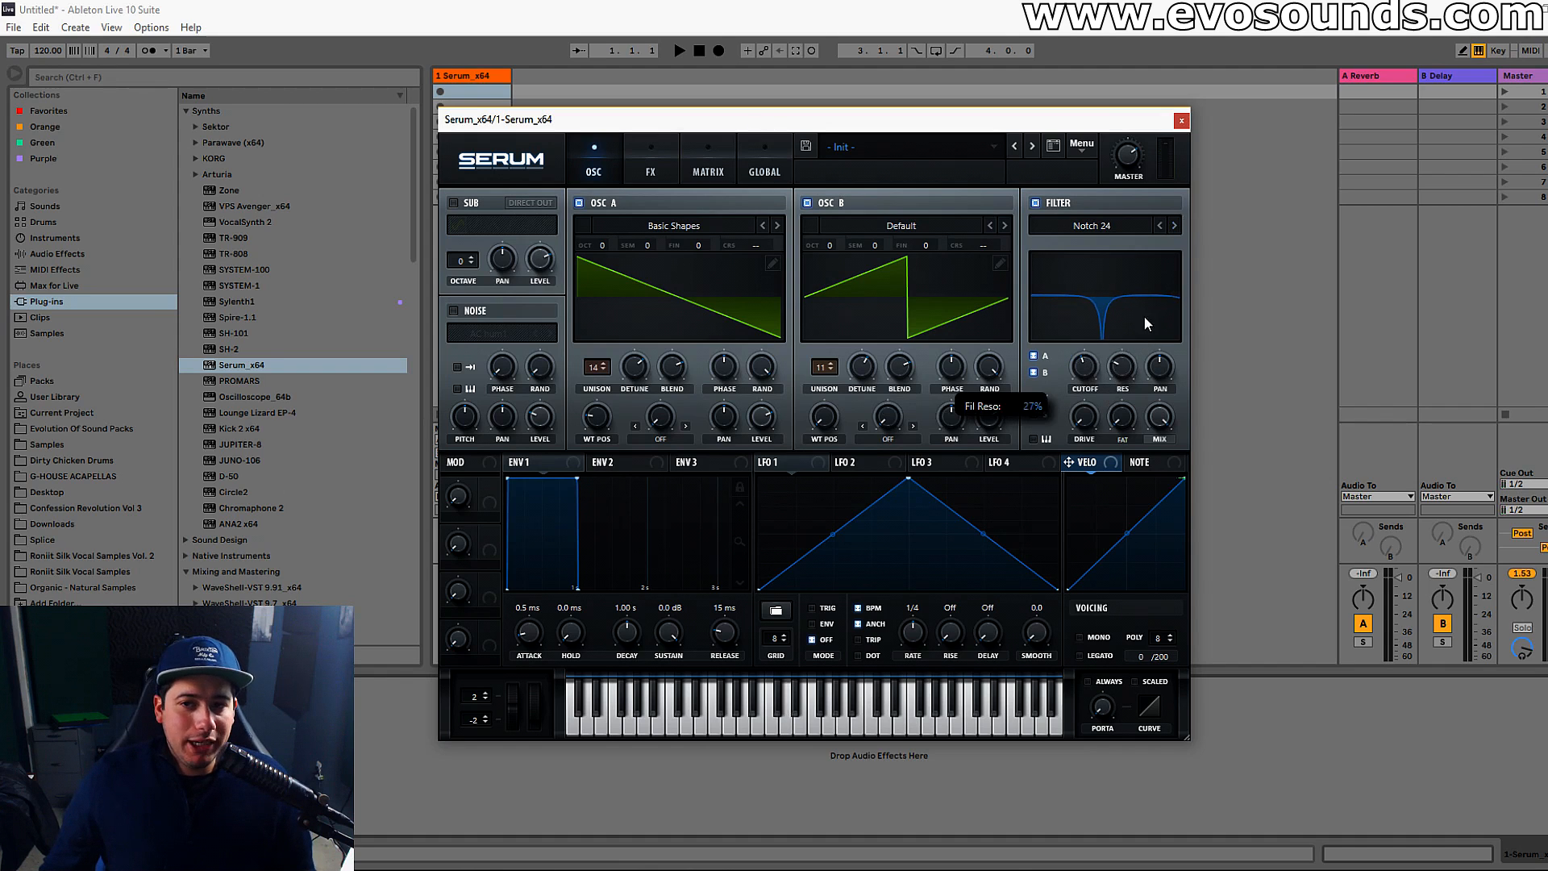
drag(1214, 241, 1051, 479)
mouse_move(1085, 369)
mouse_down()
mouse_move(1069, 408)
mouse_move(1105, 353)
mouse_up()
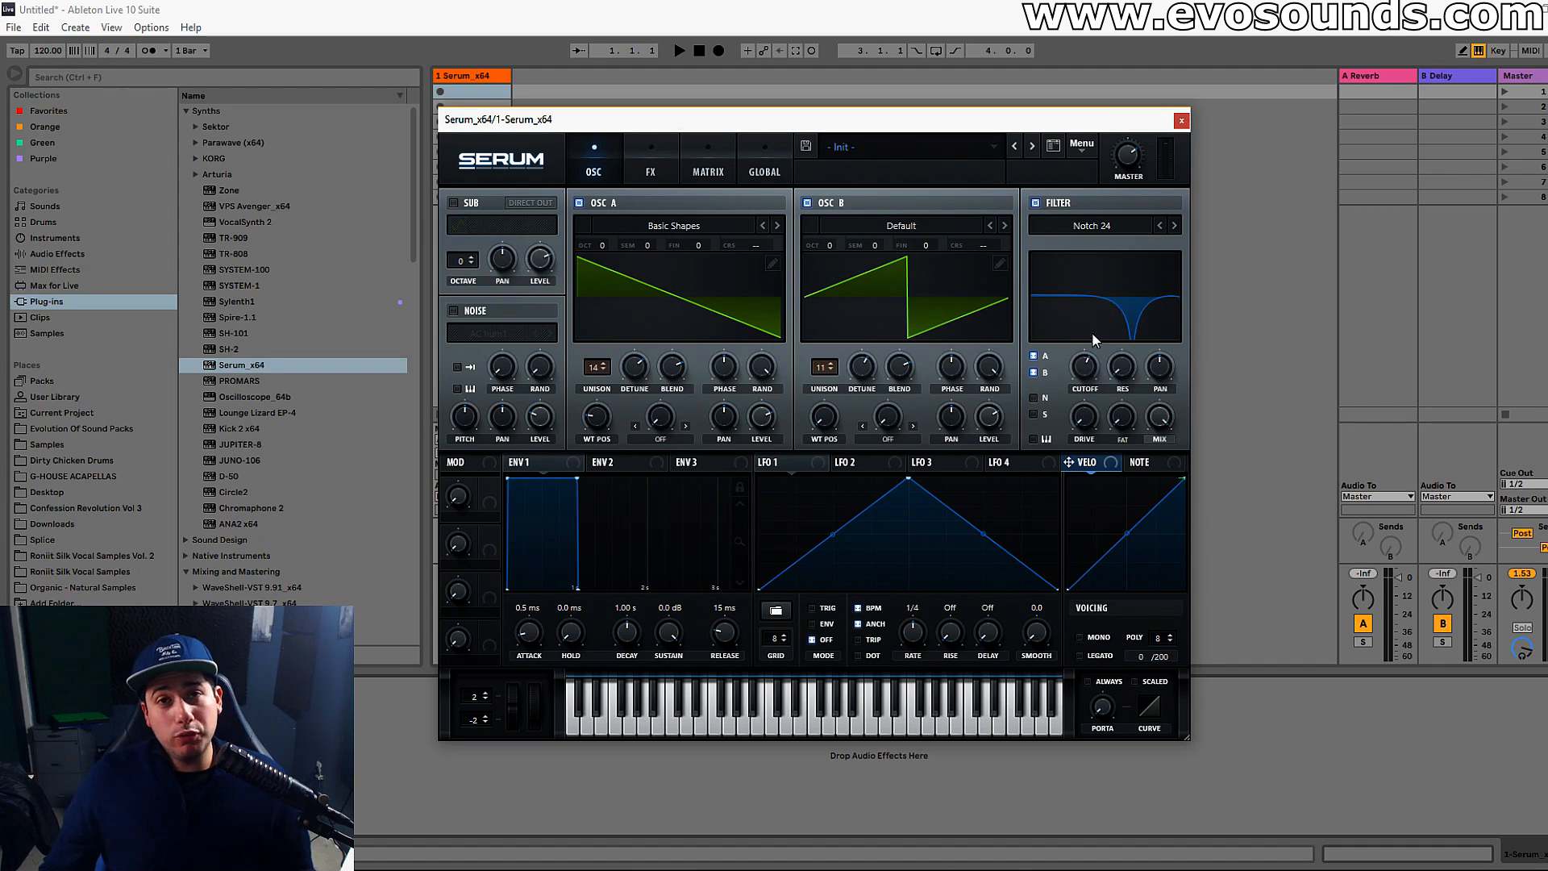
mouse_move(1084, 367)
mouse_down()
mouse_move(1065, 356)
mouse_move(1016, 388)
mouse_move(1028, 378)
mouse_move(1044, 399)
mouse_move(1002, 433)
mouse_move(1076, 368)
mouse_move(1084, 393)
mouse_move(1047, 386)
mouse_move(1066, 376)
mouse_up()
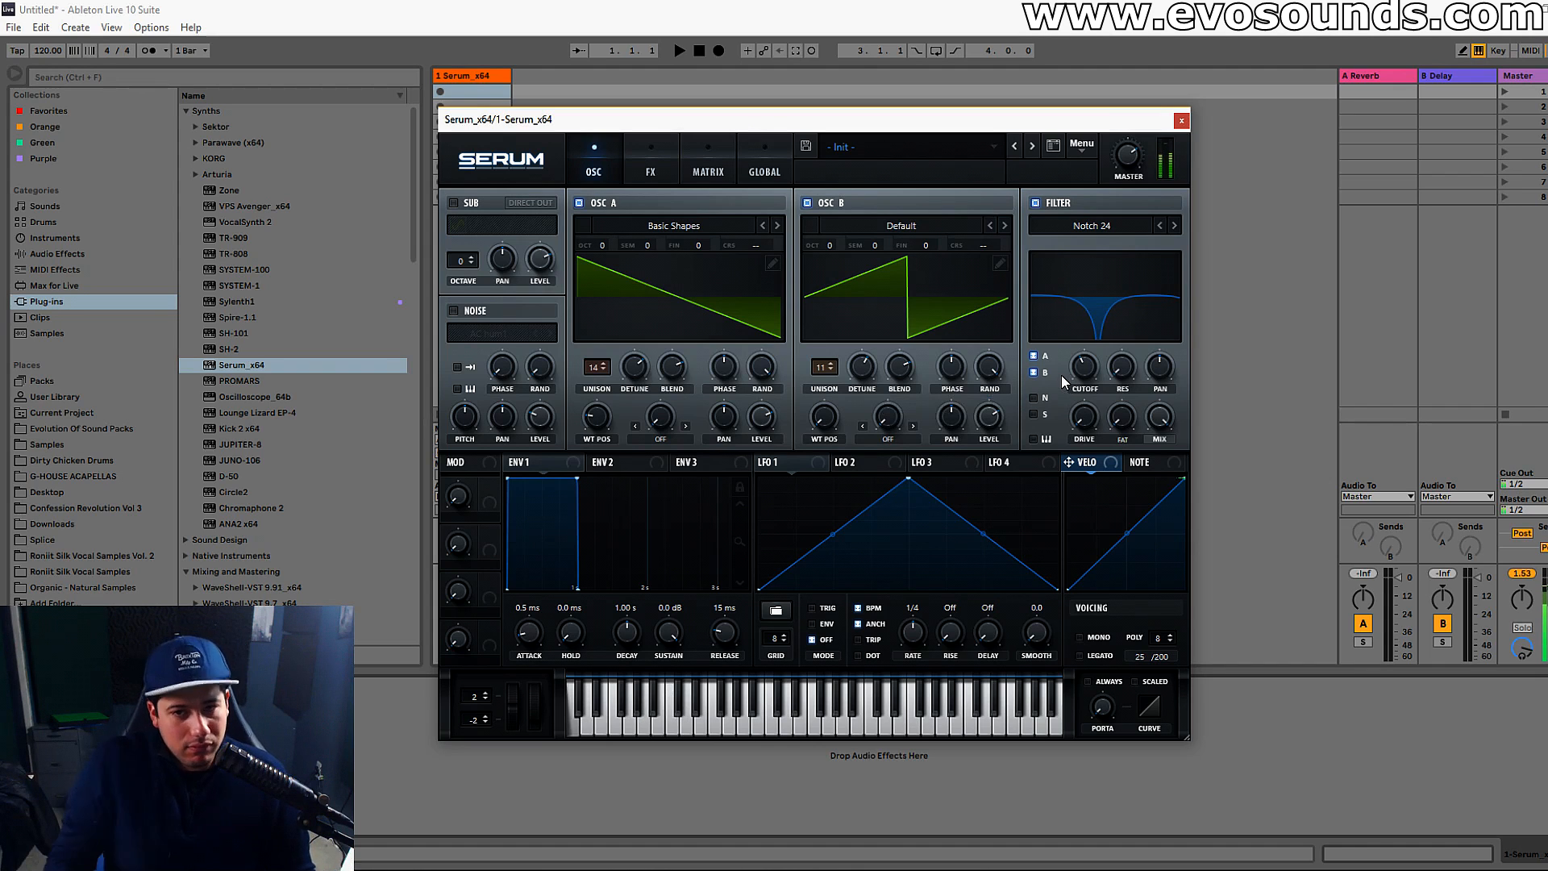
Switch the filter to the multi type LH 6 and adjust its resonance, frequency, cutoff and drive.
click(1092, 226)
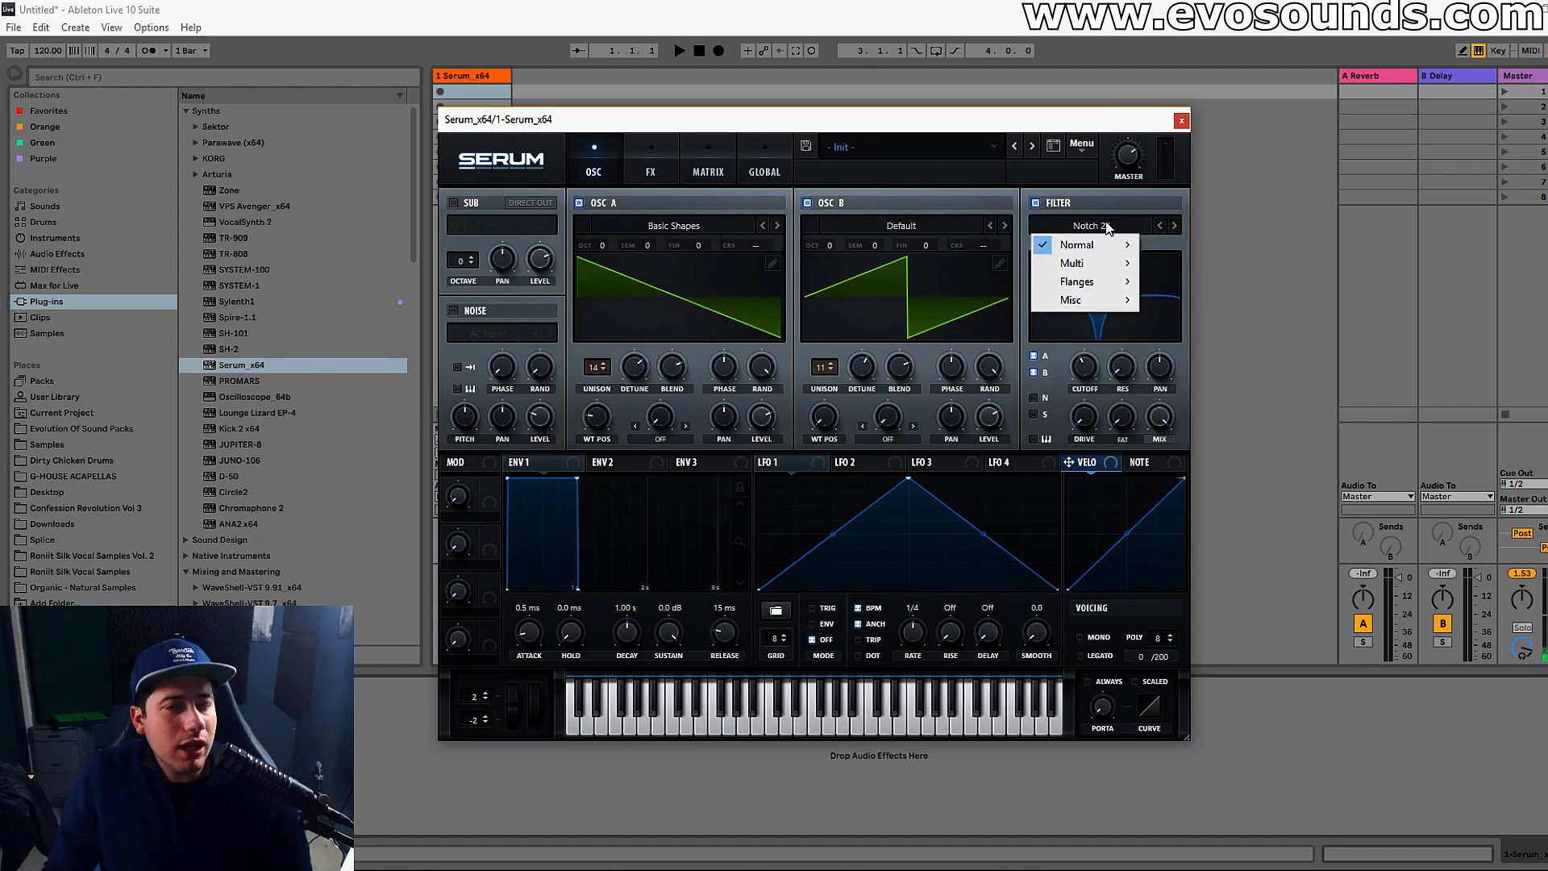
mouse_move(1097, 245)
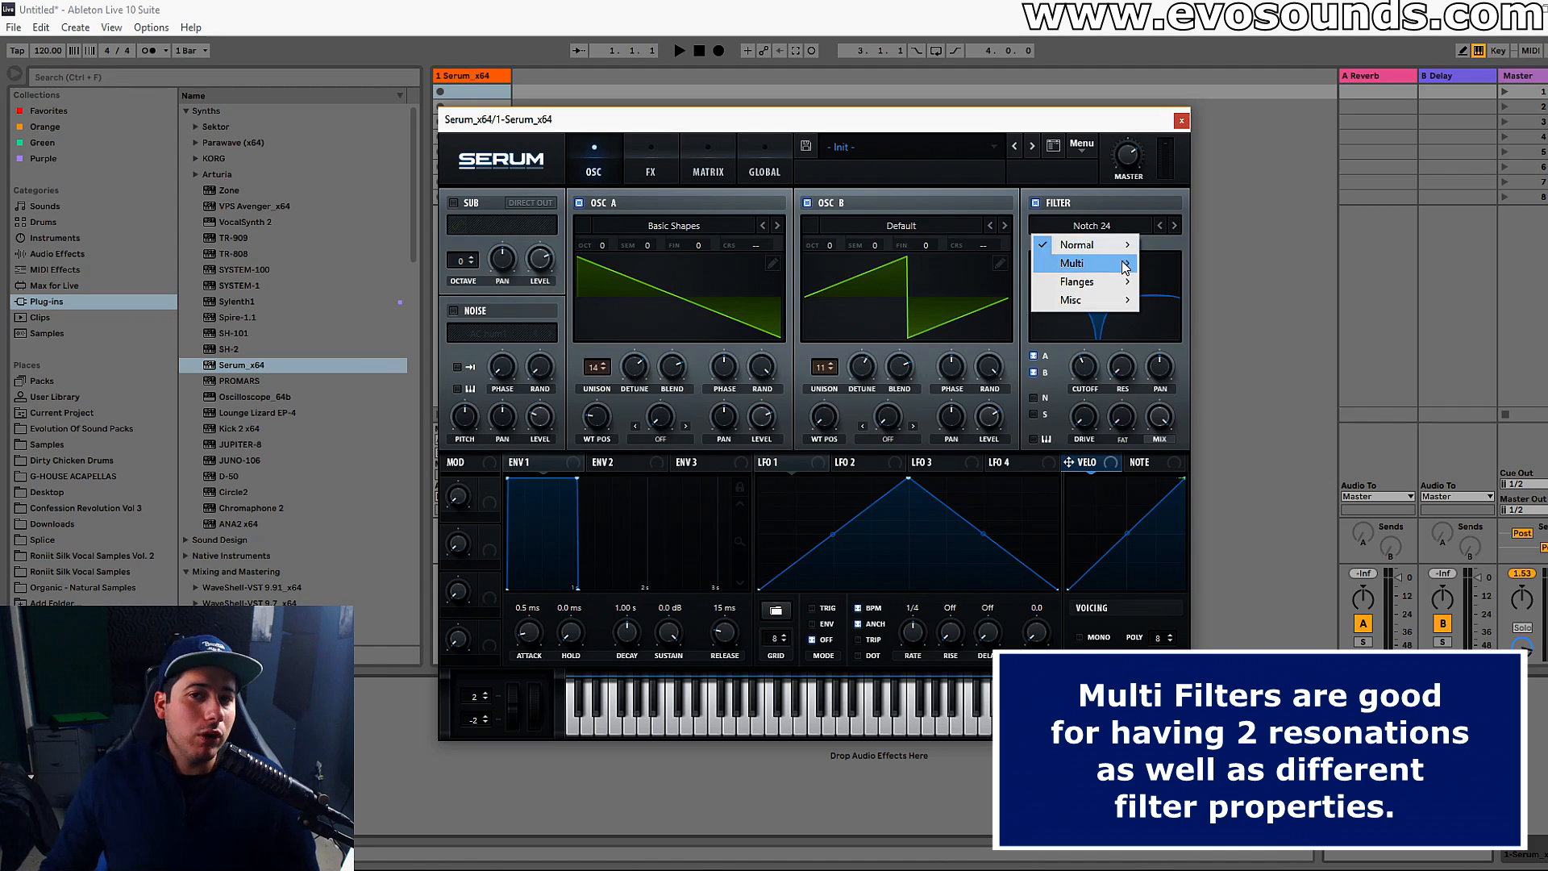
mouse_move(1126, 269)
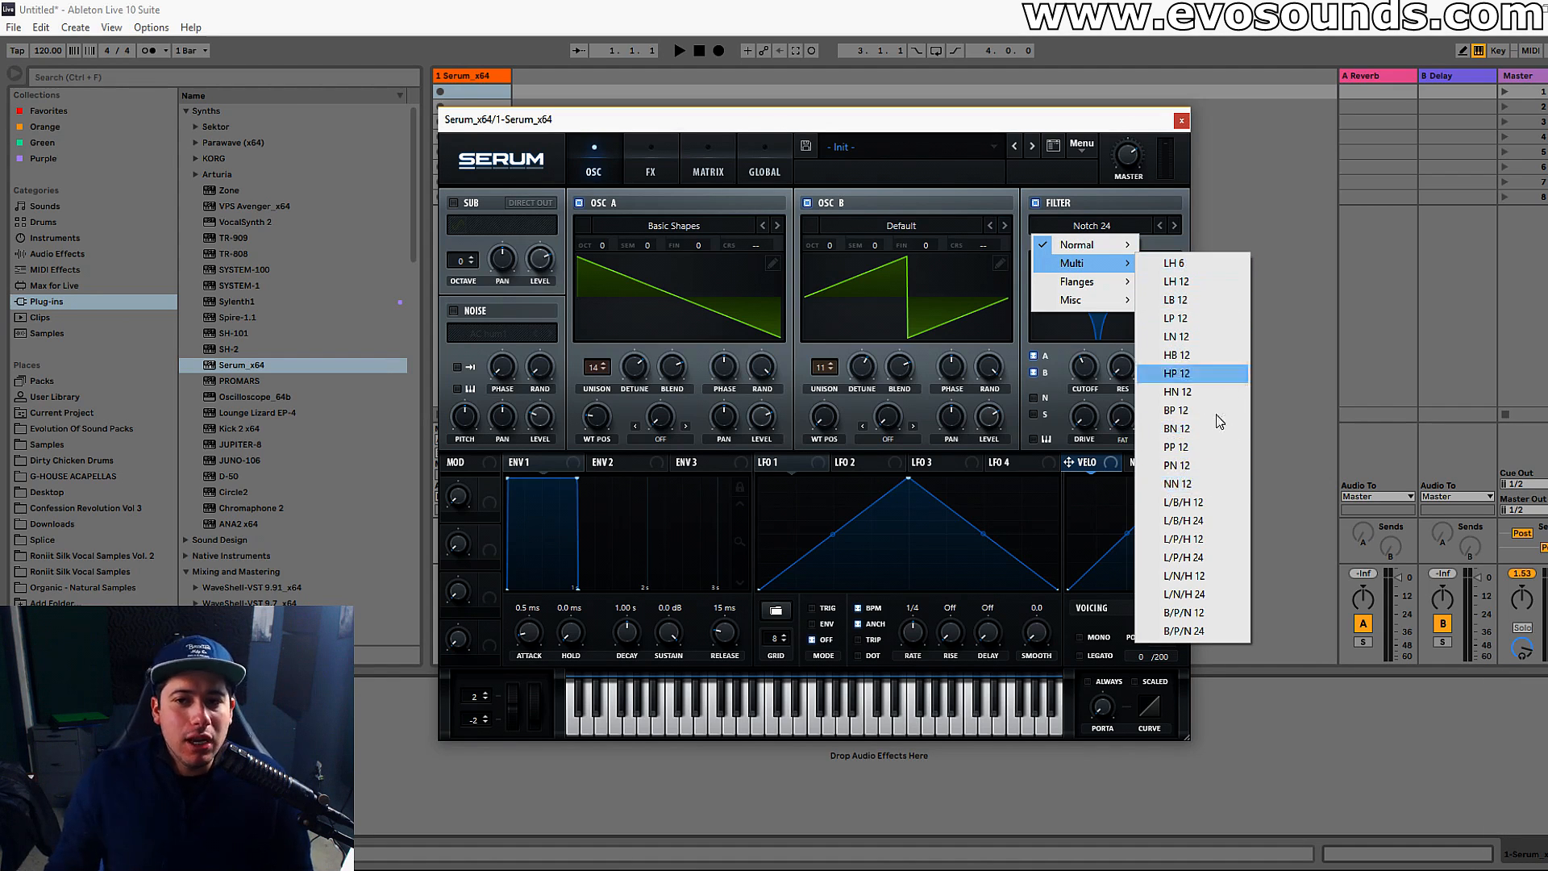
click(1209, 273)
drag(1121, 368, 1142, 321)
mouse_move(1124, 414)
mouse_down()
mouse_move(1161, 325)
mouse_move(1110, 332)
mouse_move(1154, 306)
mouse_move(1067, 366)
mouse_move(1156, 363)
mouse_move(1052, 397)
mouse_move(1147, 350)
mouse_move(1107, 438)
mouse_up()
drag(1087, 371, 1127, 355)
mouse_move(1088, 414)
mouse_down()
mouse_move(1109, 383)
mouse_move(1122, 414)
mouse_move(1116, 336)
mouse_move(1093, 368)
mouse_move(1066, 363)
mouse_move(1154, 353)
mouse_move(1158, 391)
mouse_move(1108, 411)
mouse_up()
Switch the filter type to LH 12 and shape it with the cutoff, resonance and second frequency.
click(1174, 226)
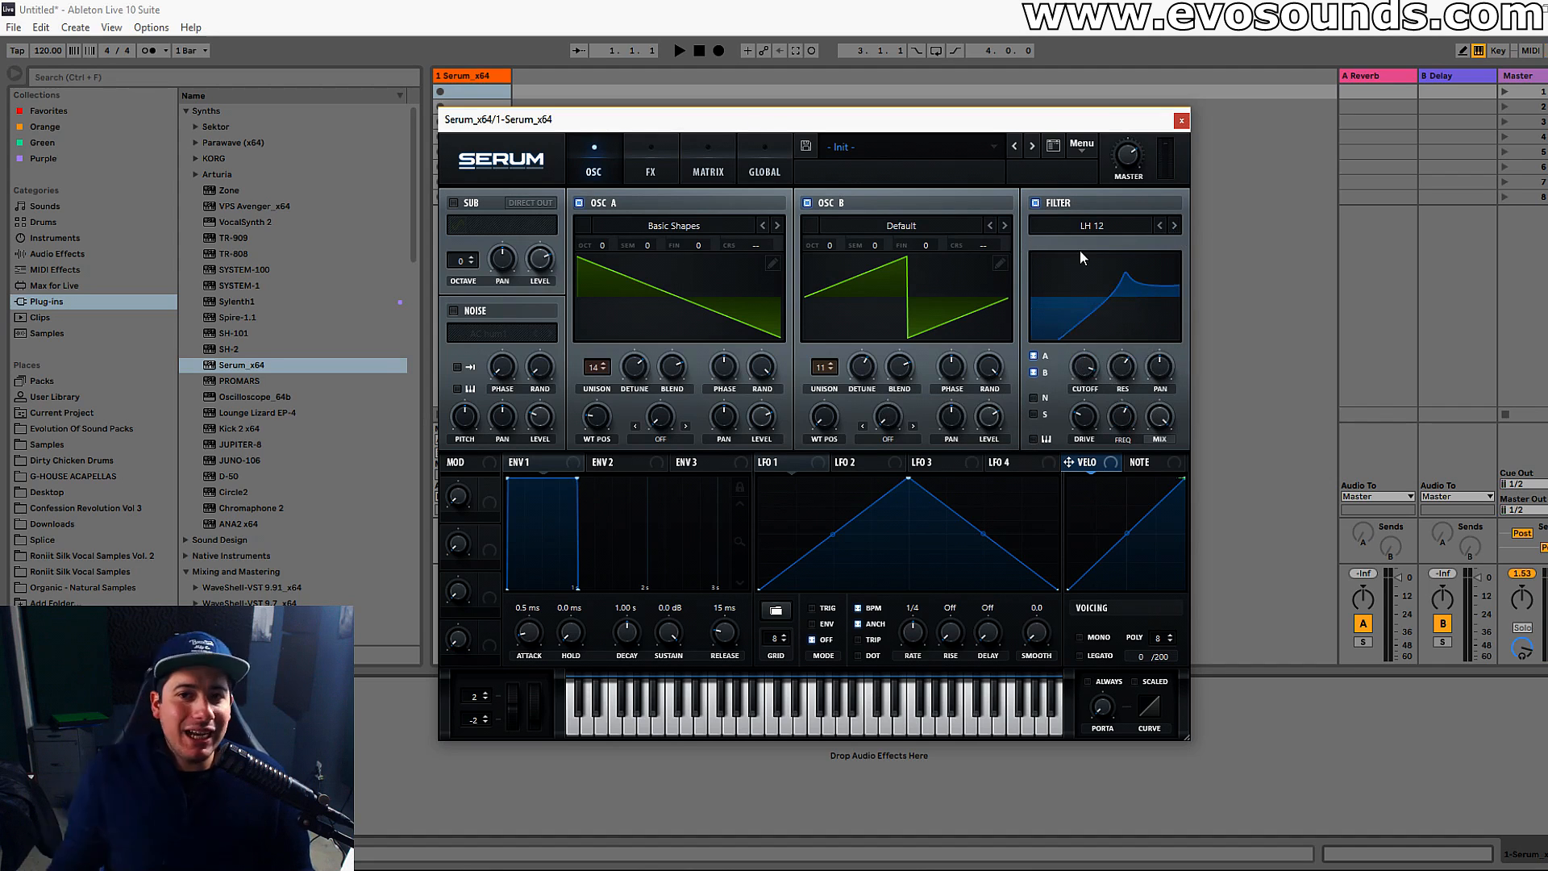
drag(1078, 362, 1107, 426)
drag(1082, 371, 1124, 378)
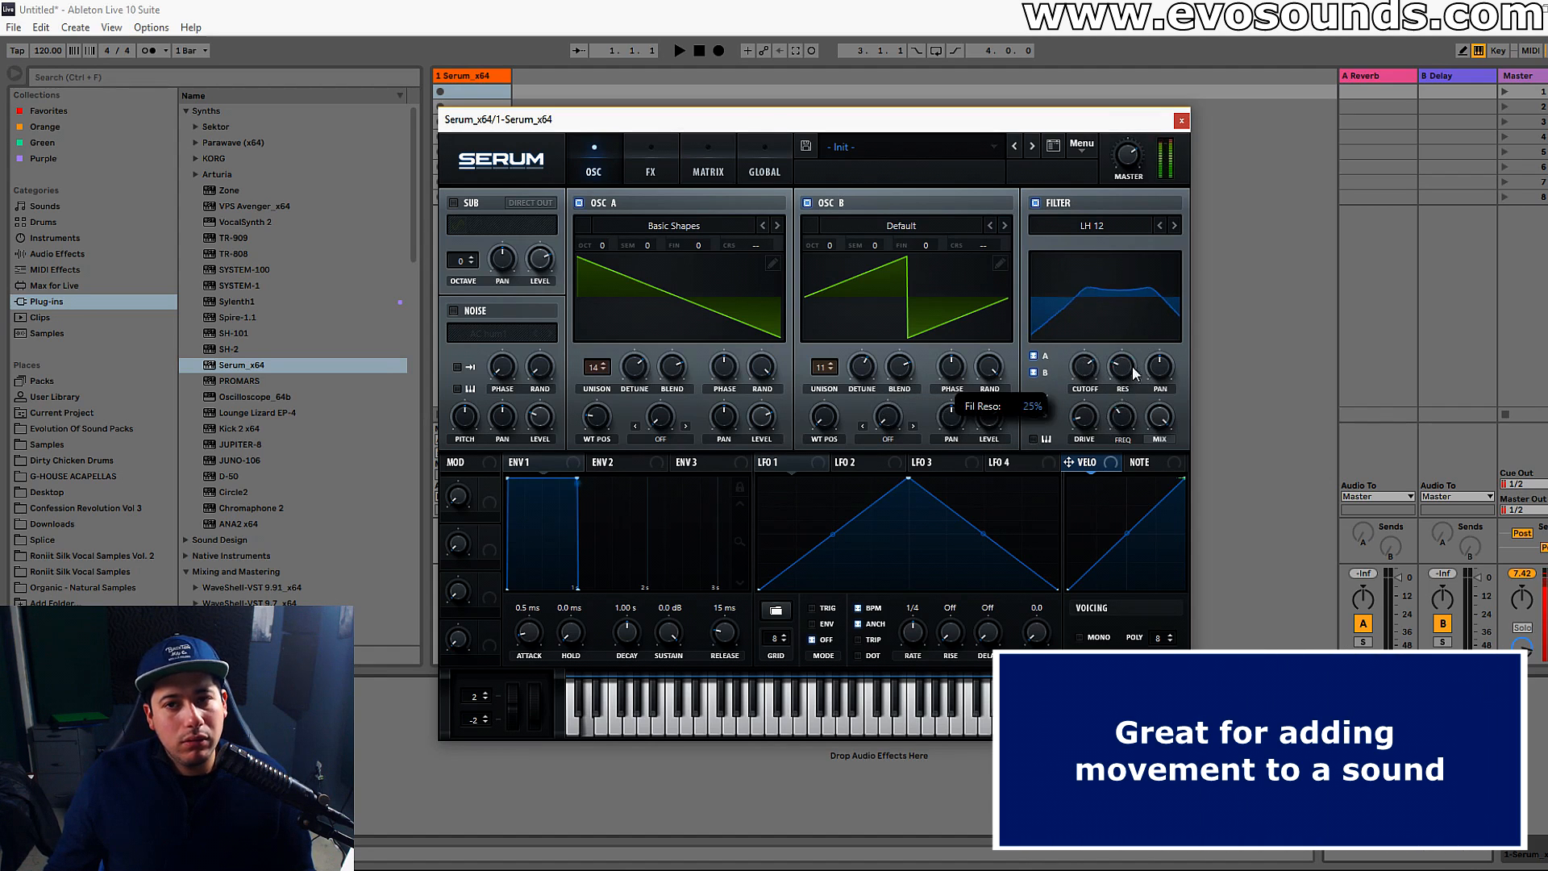
drag(1159, 317, 1151, 331)
drag(1126, 406, 1125, 415)
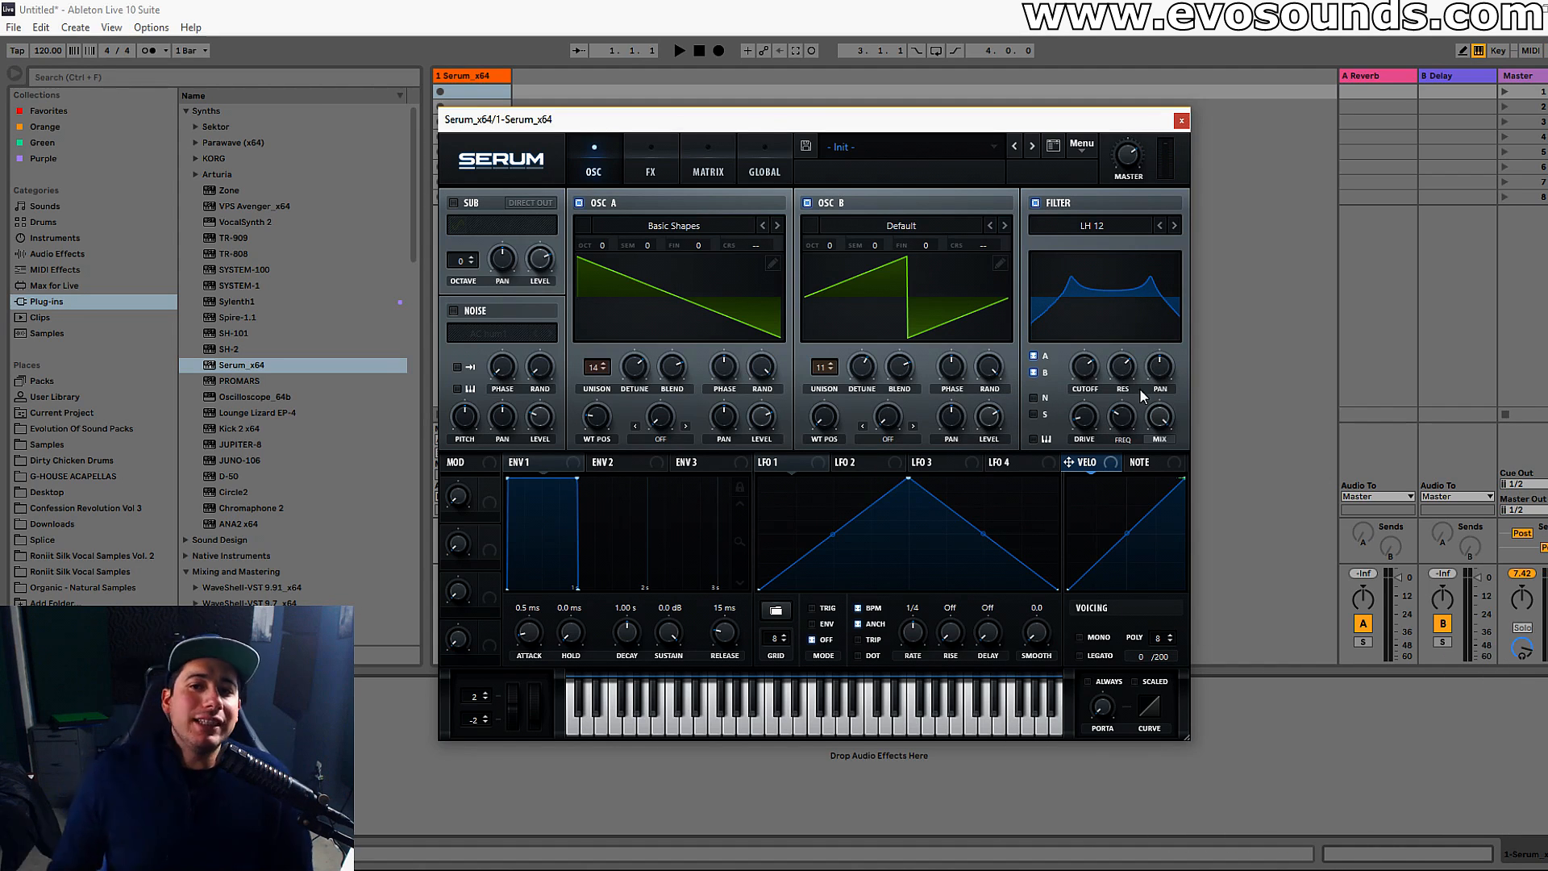
Lower the LH 12 filter's resonance and set its cutoff to about 2405 Hz.
drag(1099, 367, 1103, 334)
right_click(1111, 359)
click(1106, 389)
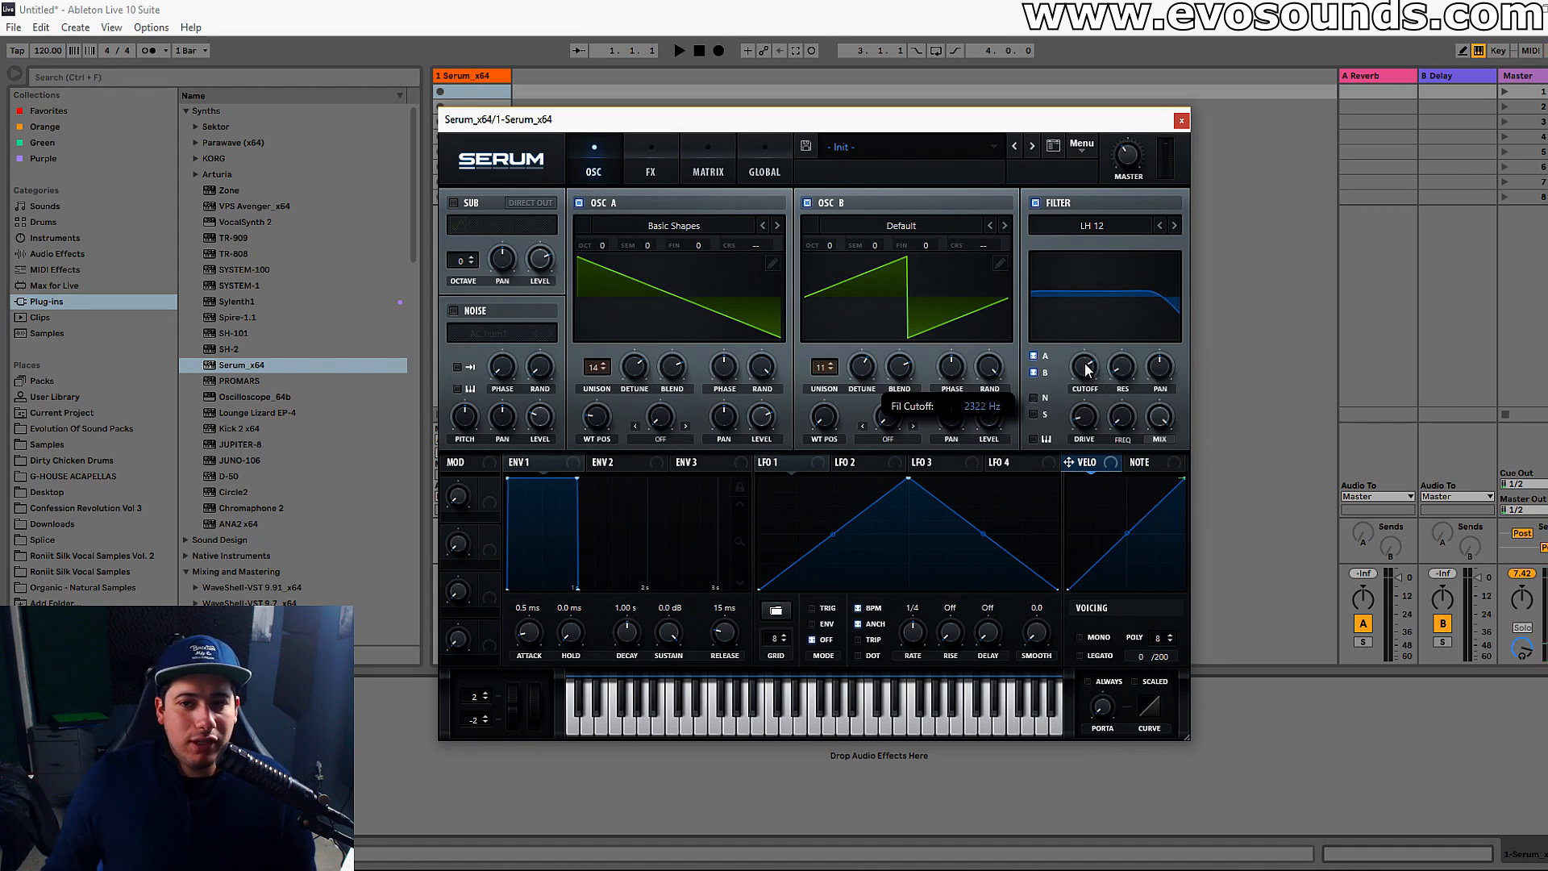
drag(1140, 395, 1083, 295)
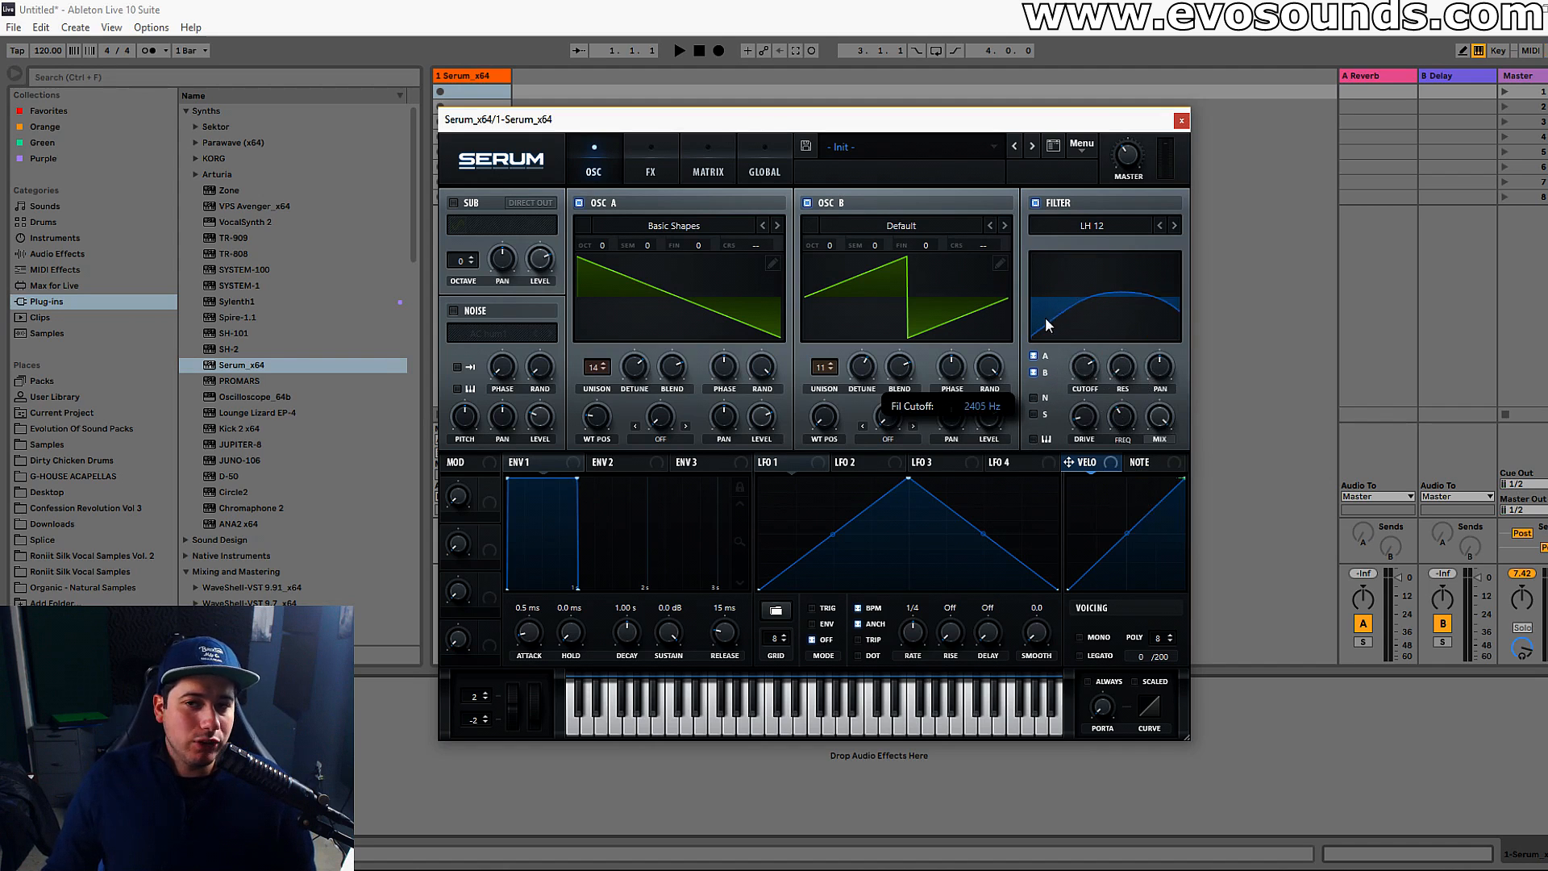
Switch the filter type to LB 12 and vary its cutoff and resonance, and move on to LP 12 with reworked settings.
drag(1073, 298, 1073, 301)
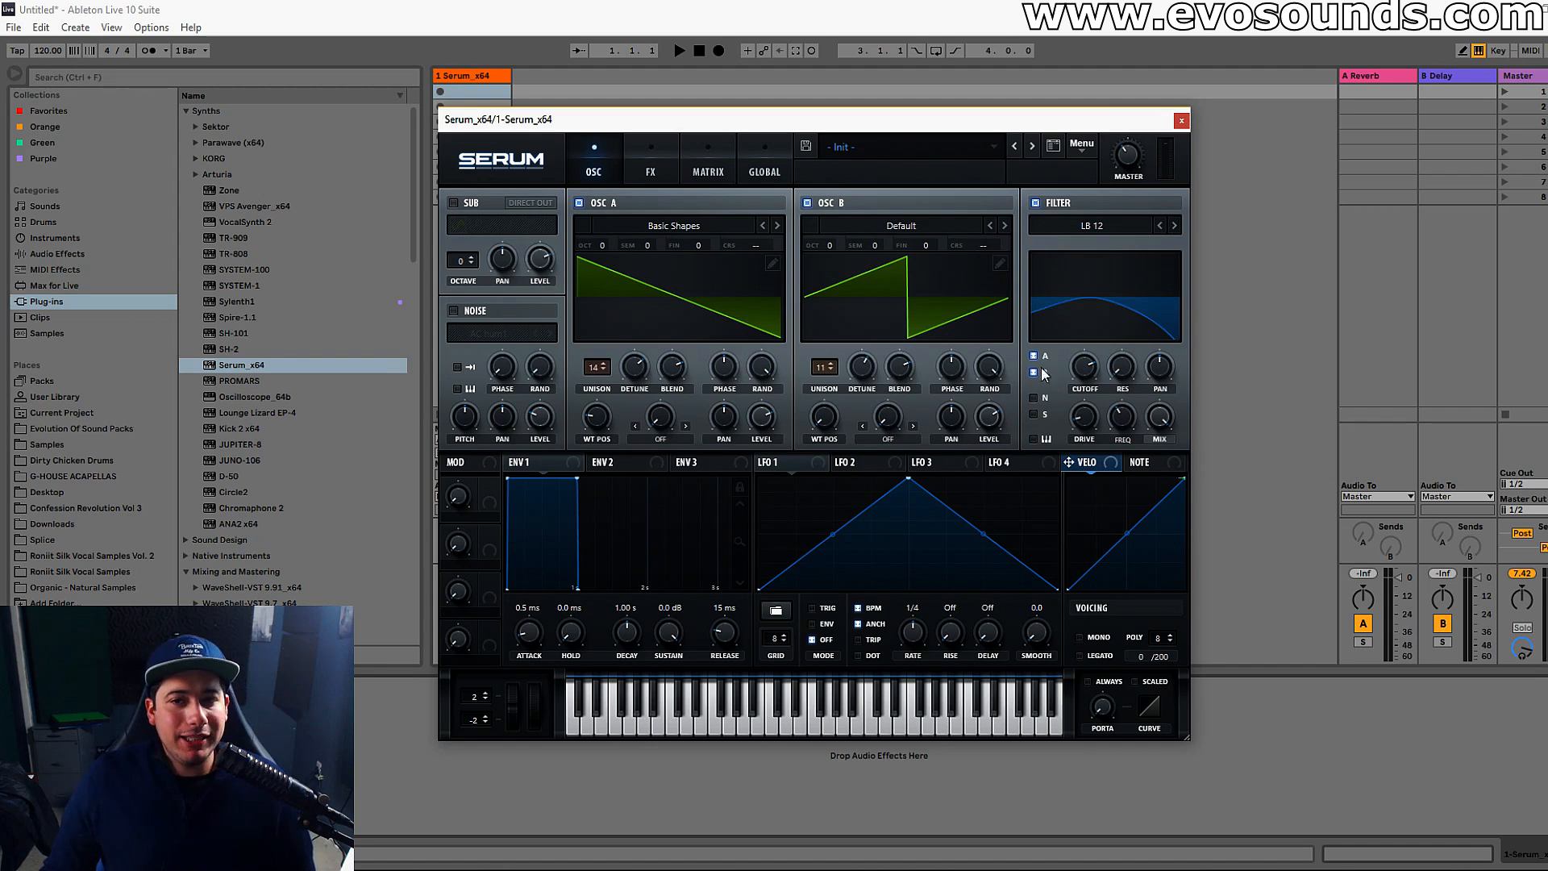
drag(1085, 368, 1169, 305)
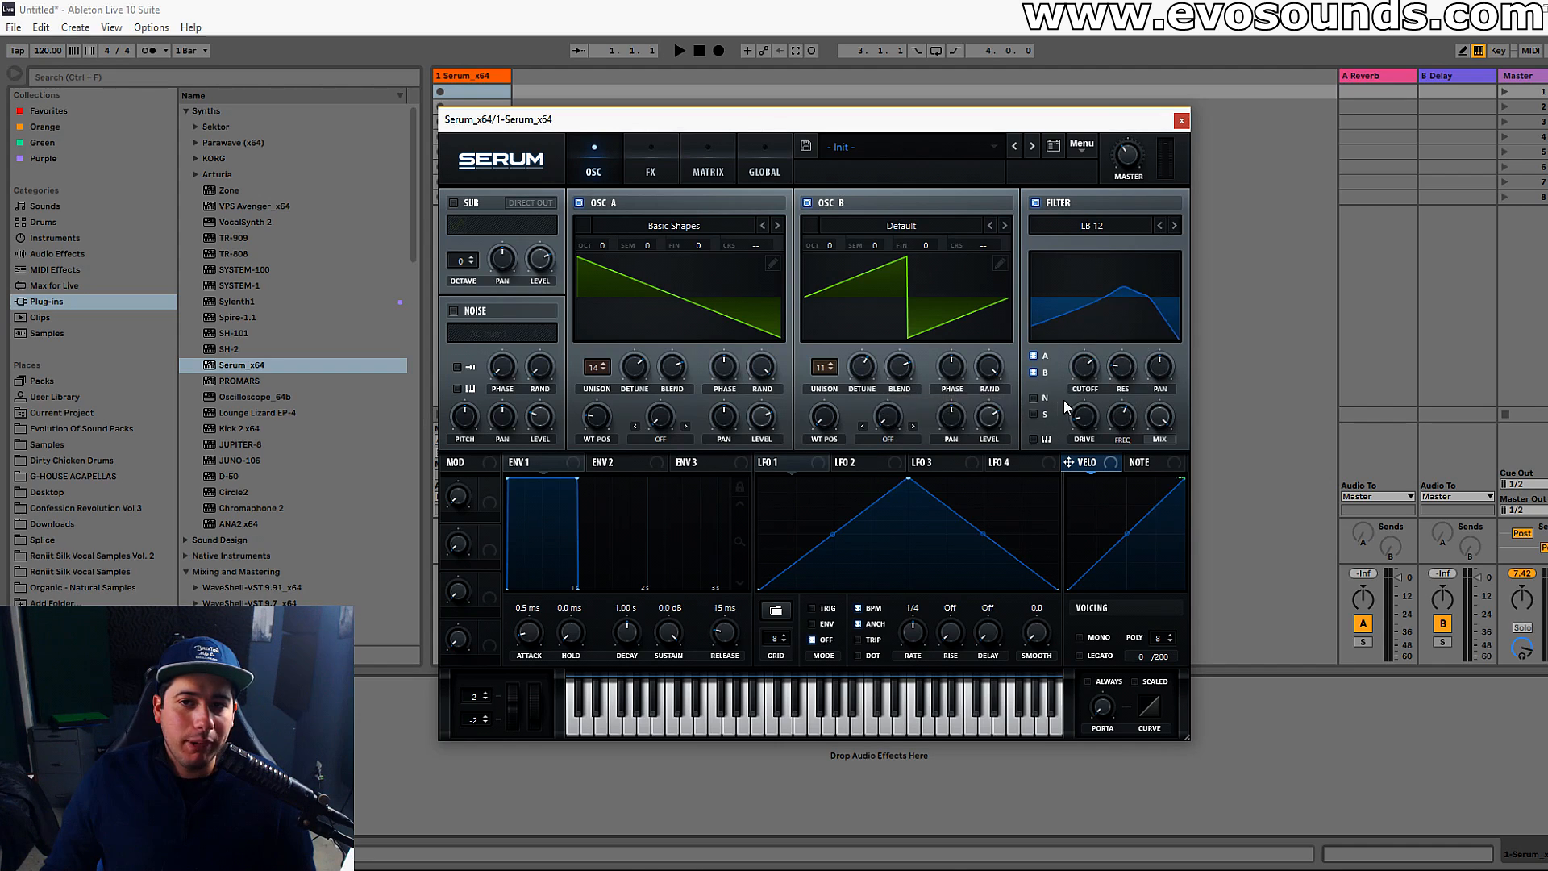
drag(1113, 377, 1138, 341)
drag(1164, 277, 1143, 292)
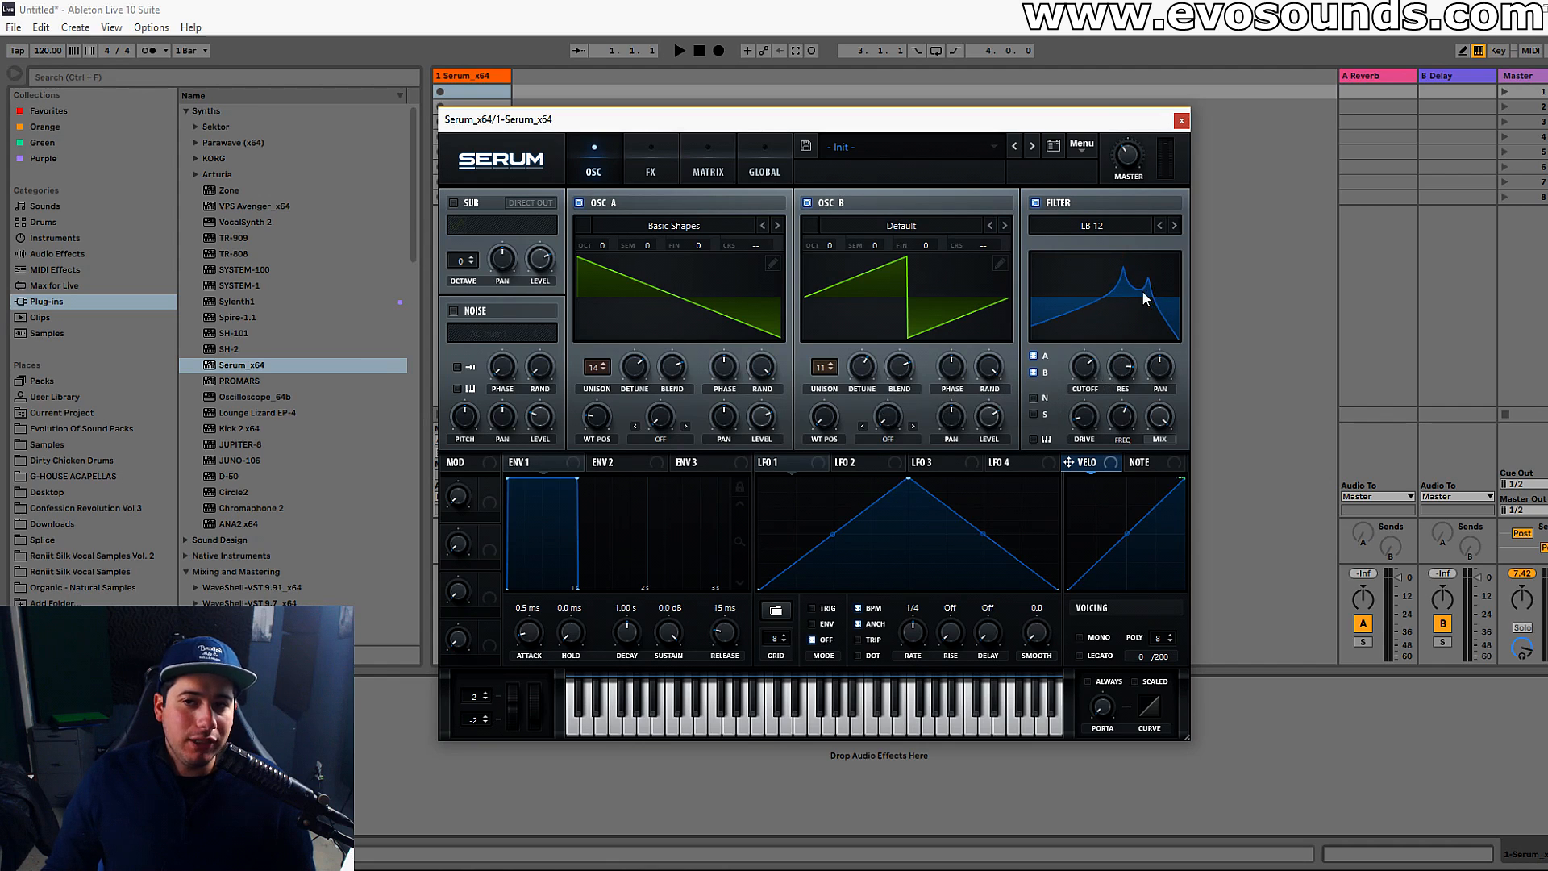
click(1174, 229)
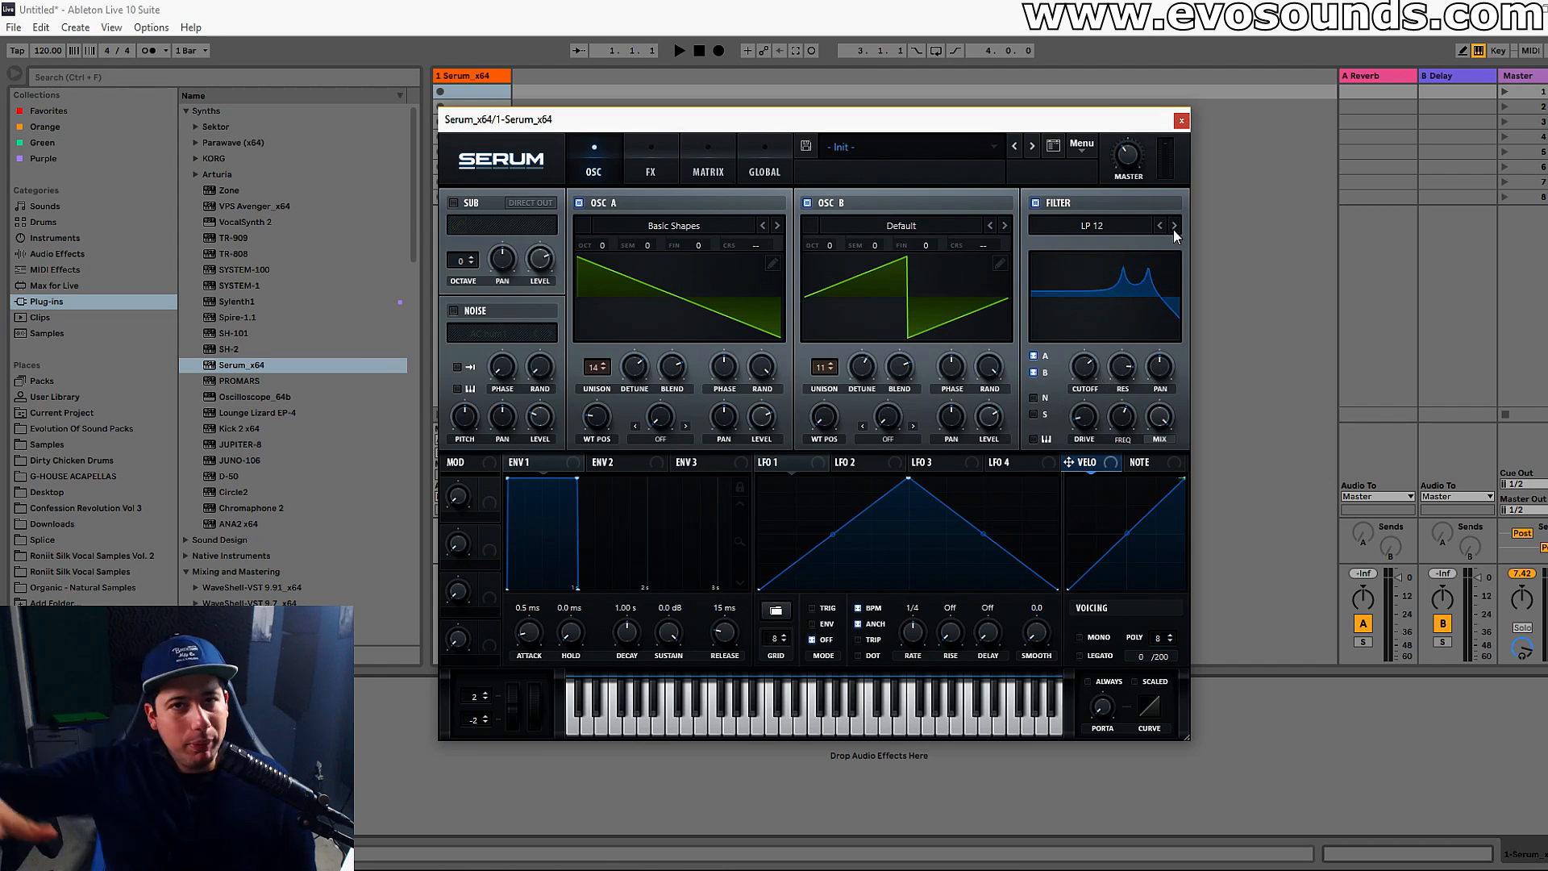
drag(1125, 371, 1085, 377)
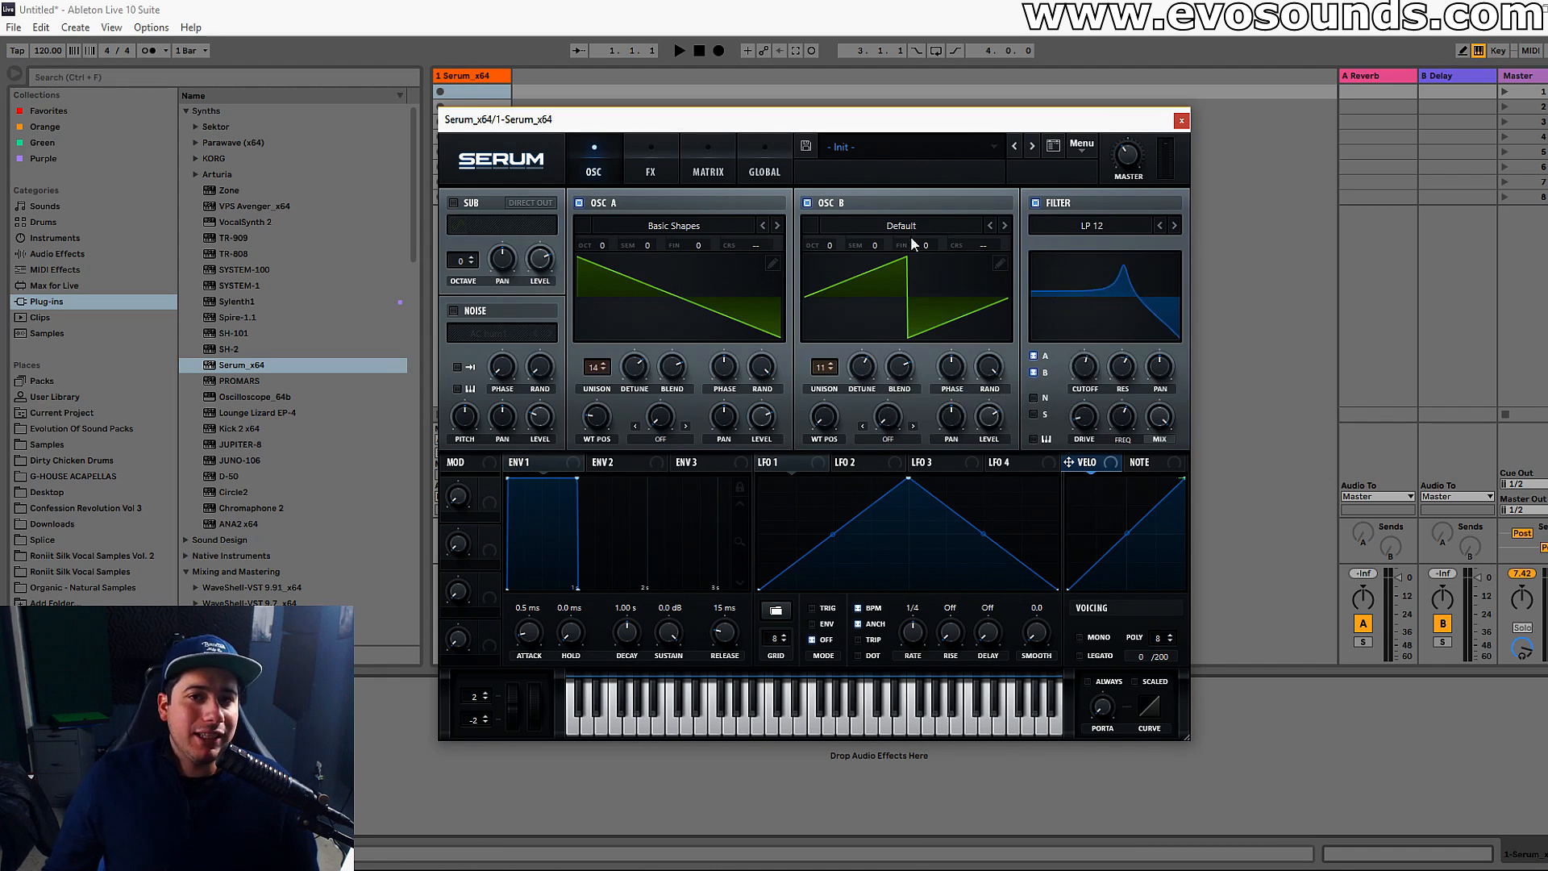
Try the EQ effect for comparison, with its high band frequency at about 53 Hz.
click(649, 171)
click(459, 406)
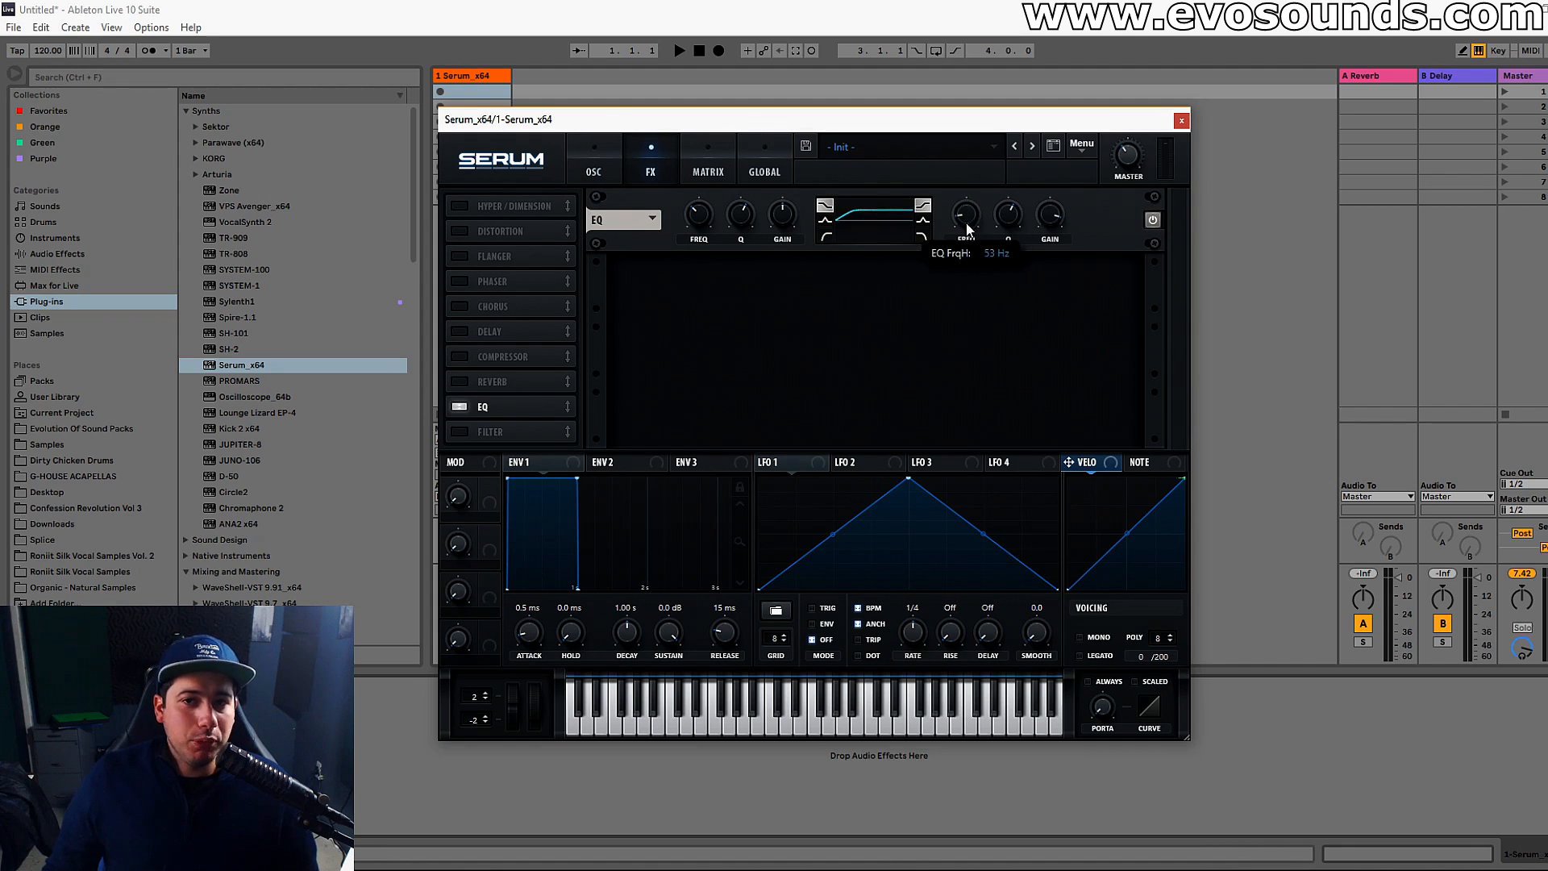
click(594, 170)
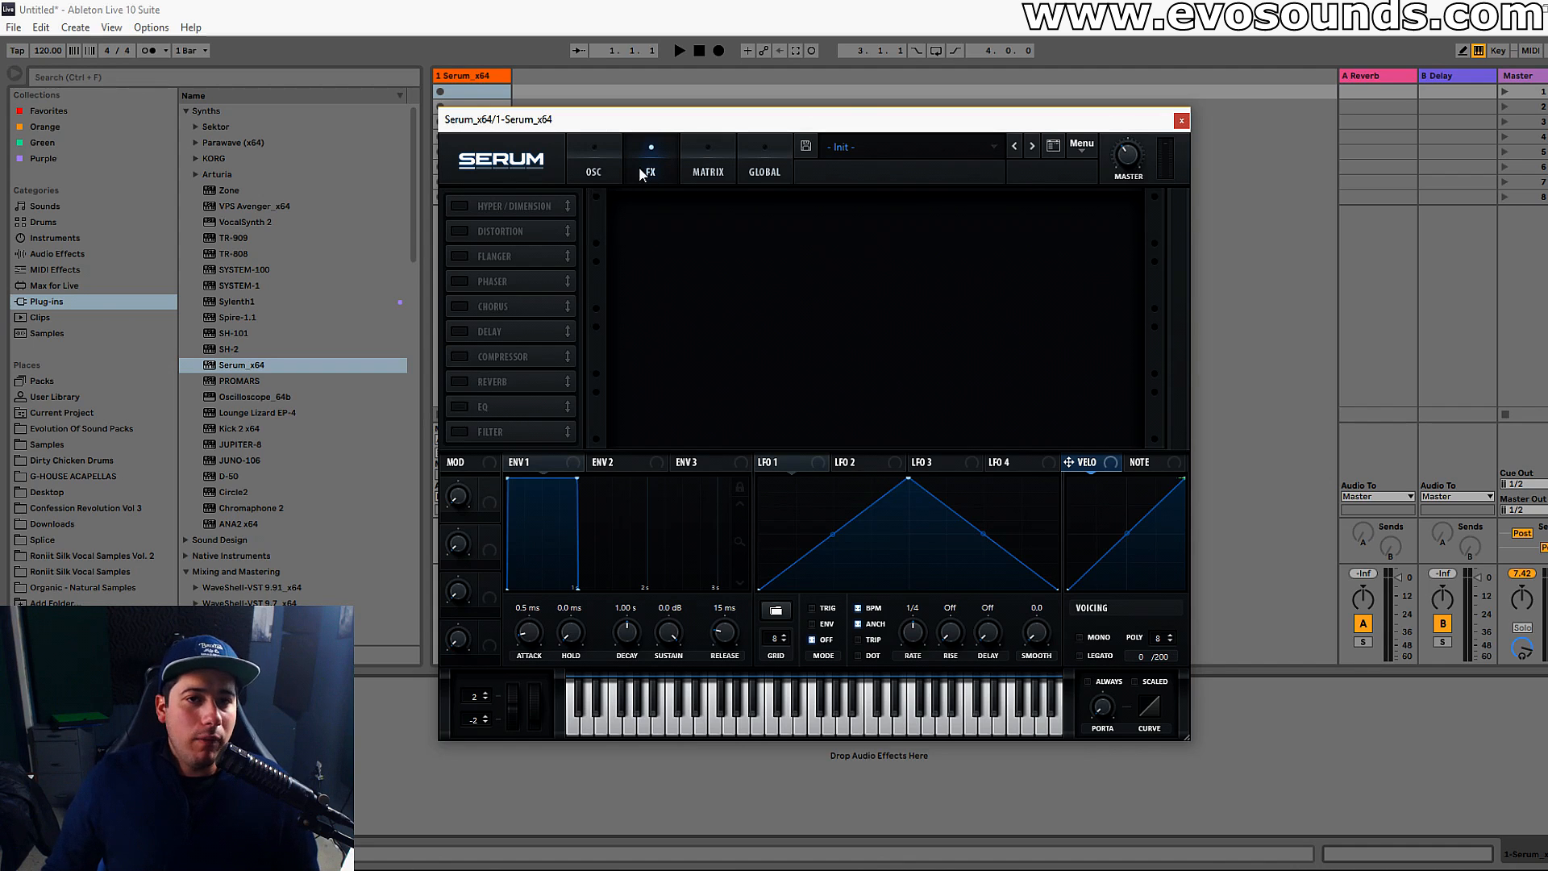
Adjust the LP 12 filter's second frequency and resonance to spread its two peaks apart.
drag(1120, 413, 1090, 438)
drag(1127, 367, 1119, 420)
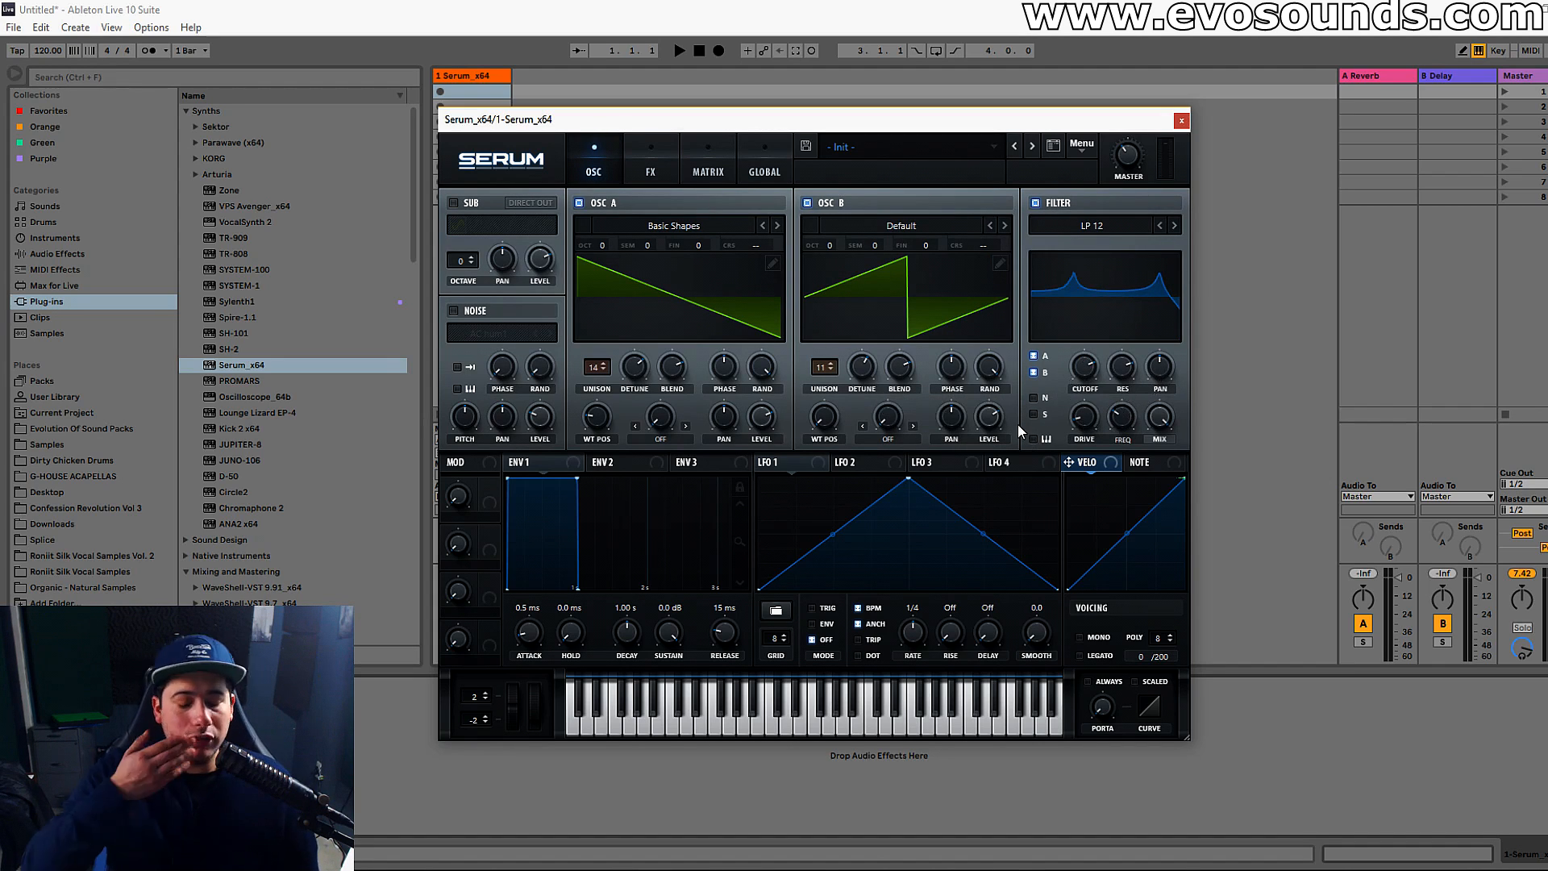
Switch the filter to the multi type L/P/H 12 and lower its morph and resonance for a low-pass shape.
click(1120, 226)
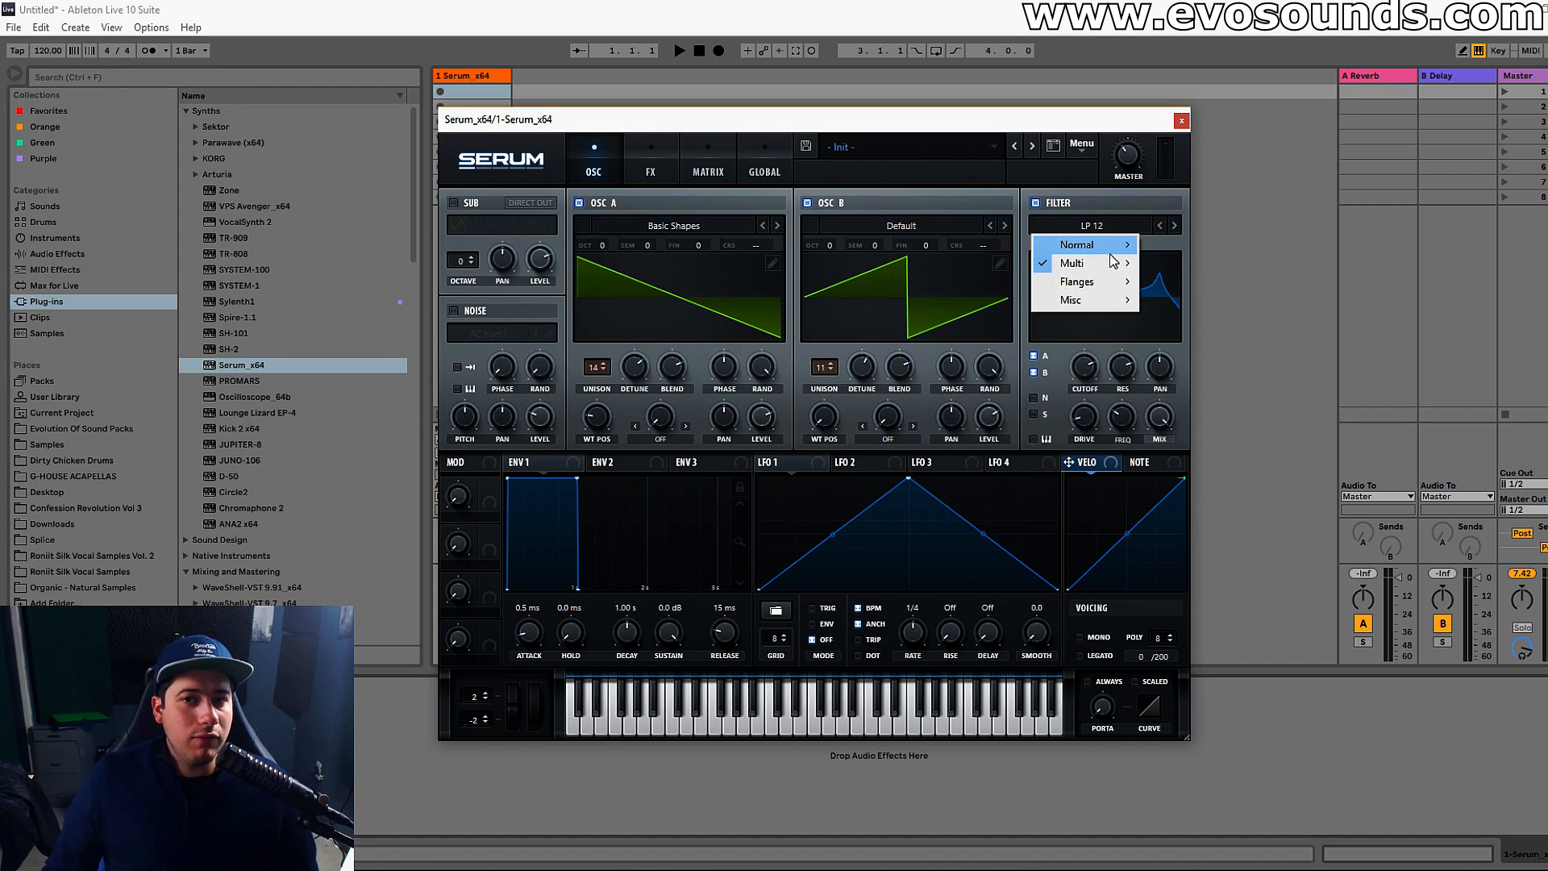
mouse_move(1115, 264)
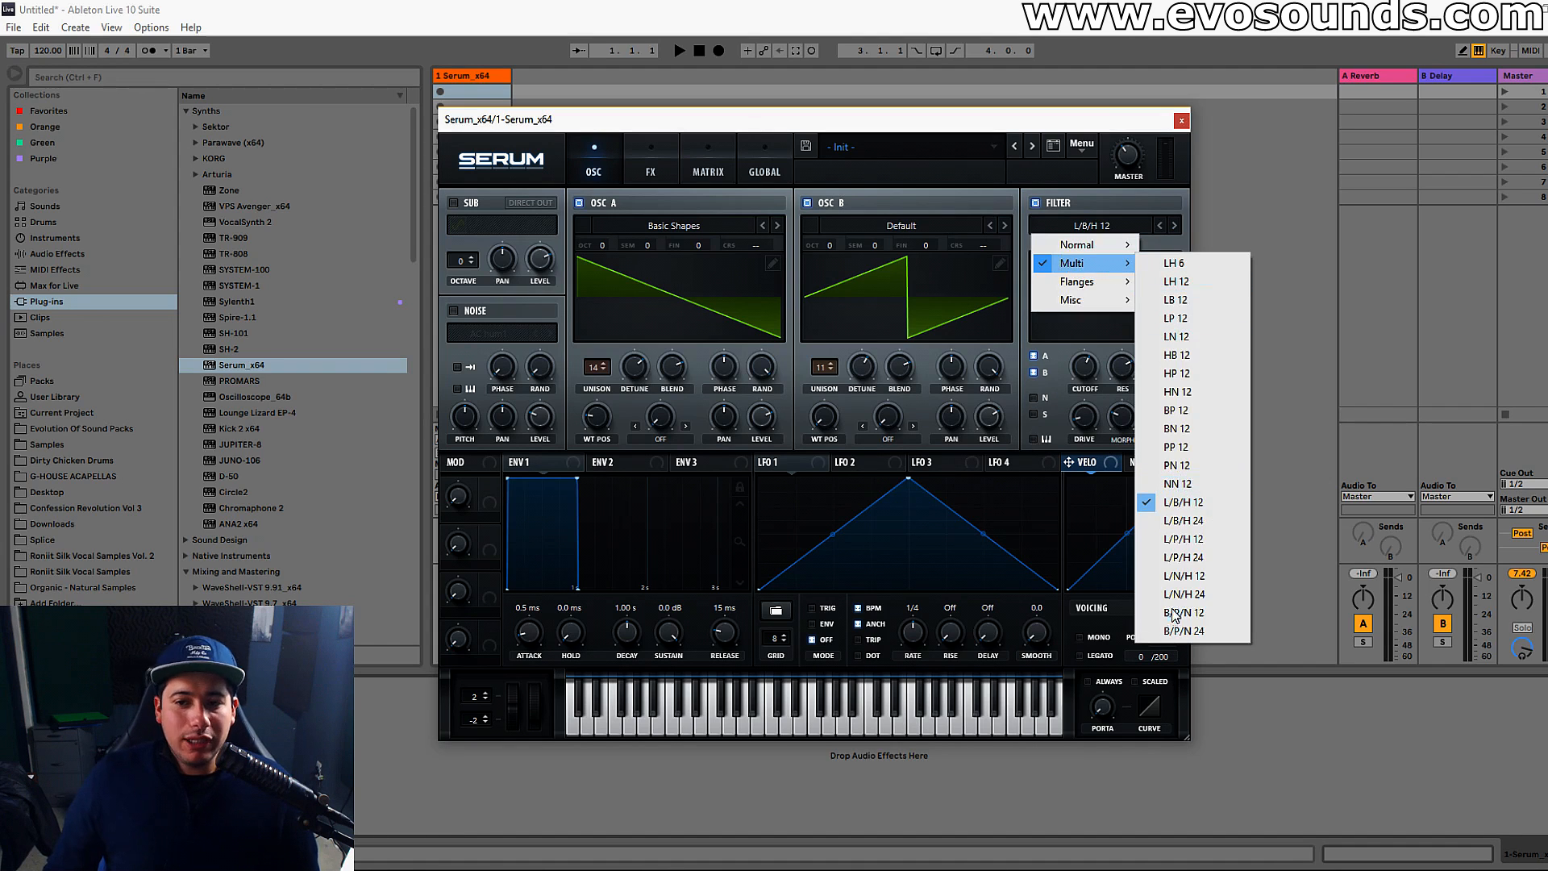
click(1172, 540)
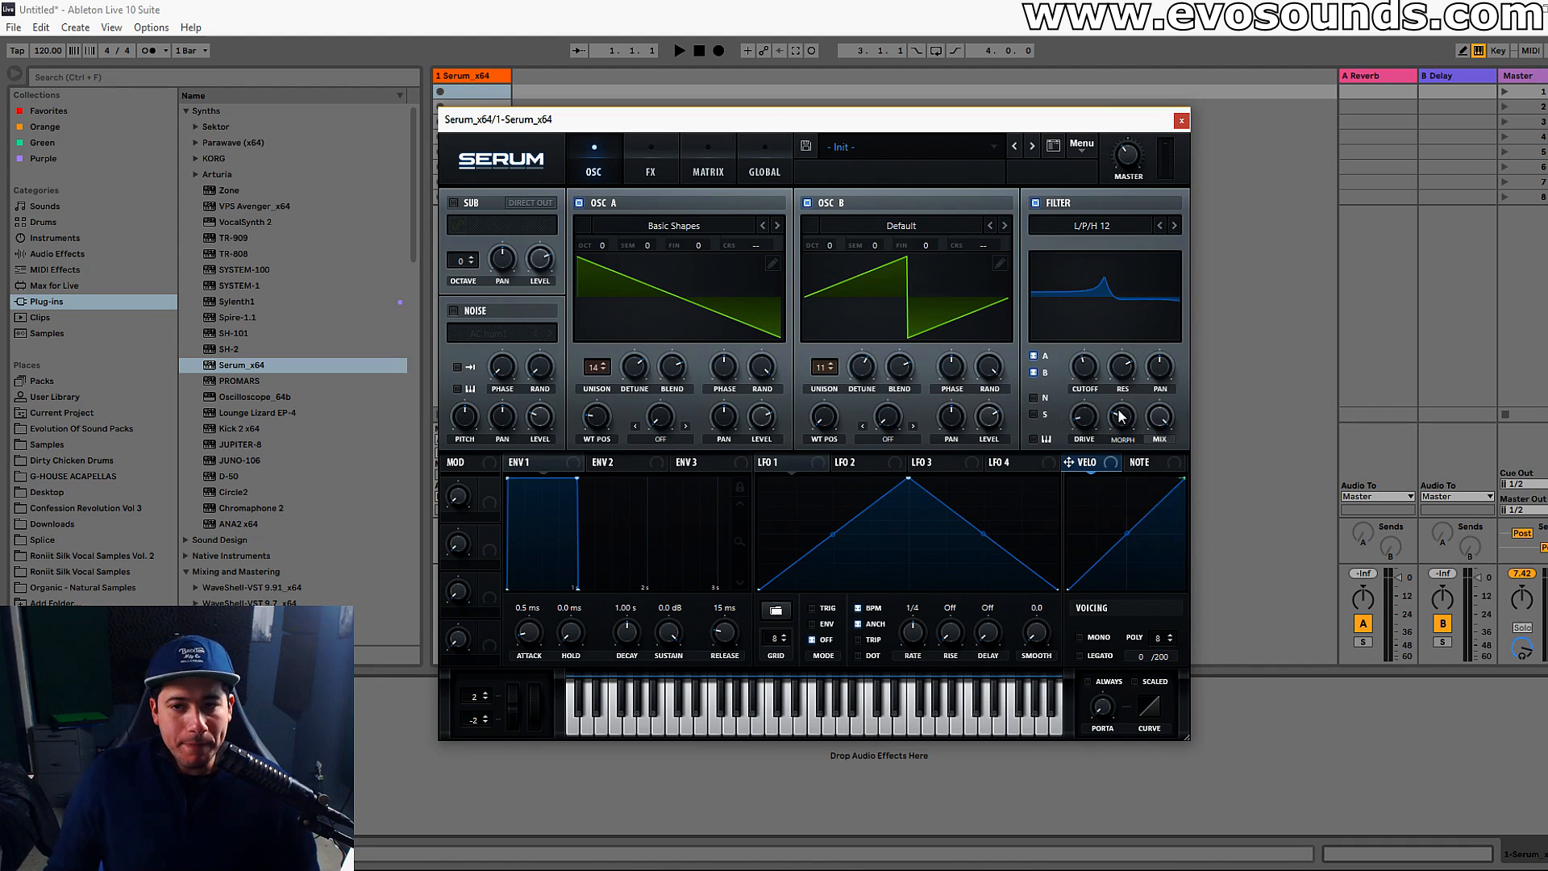
drag(1121, 417, 1131, 452)
drag(1129, 366, 1081, 452)
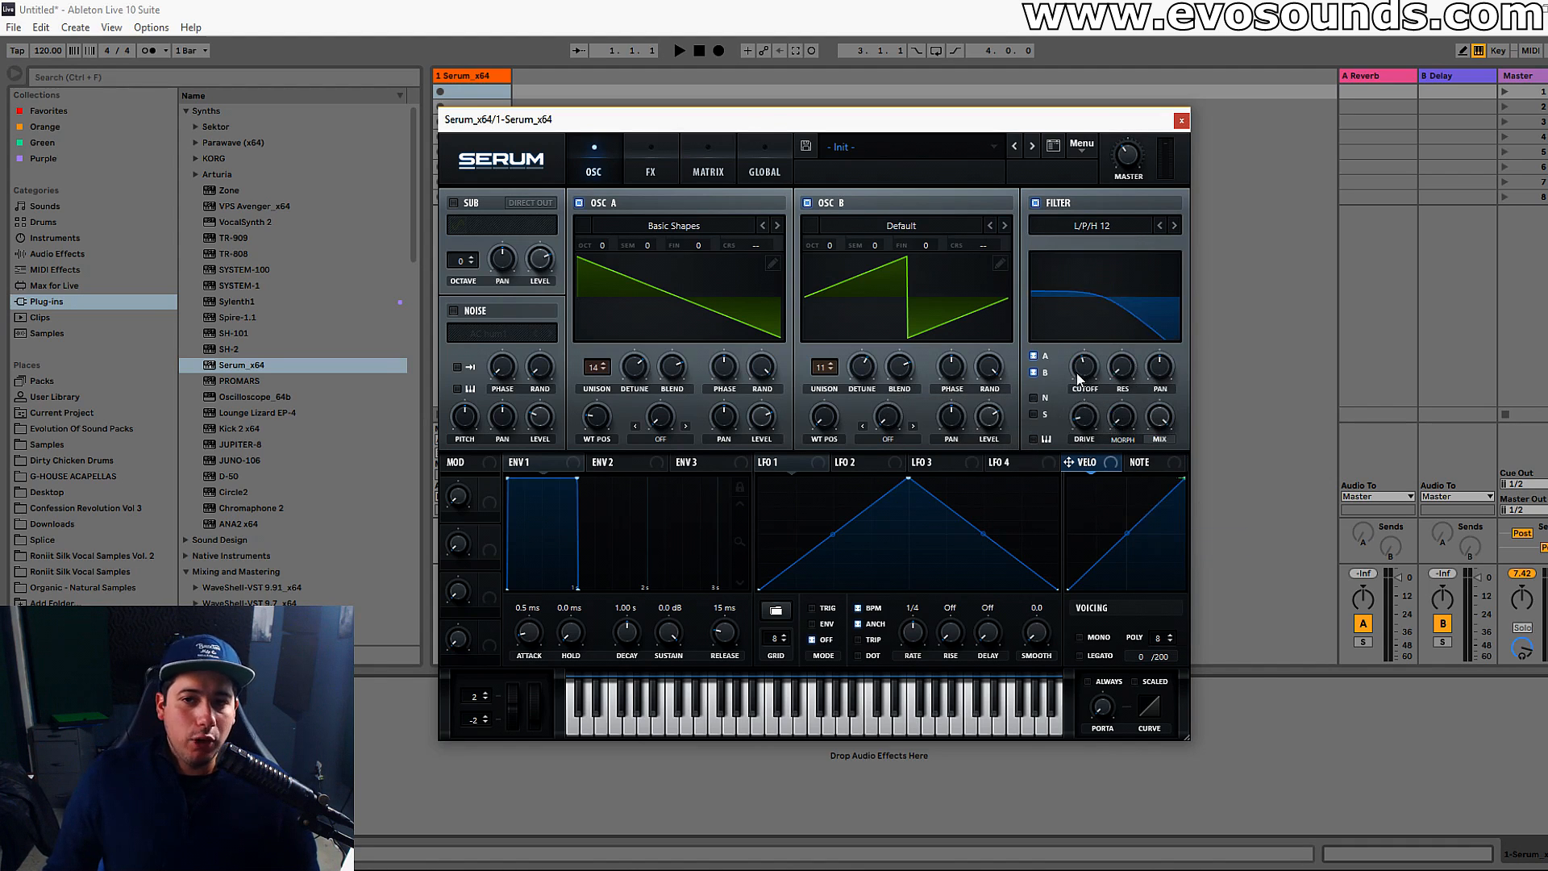
Rework the L/P/H 12 filter's cutoff and resonance, and move its morph toward the high-pass shape.
drag(1078, 372, 1137, 306)
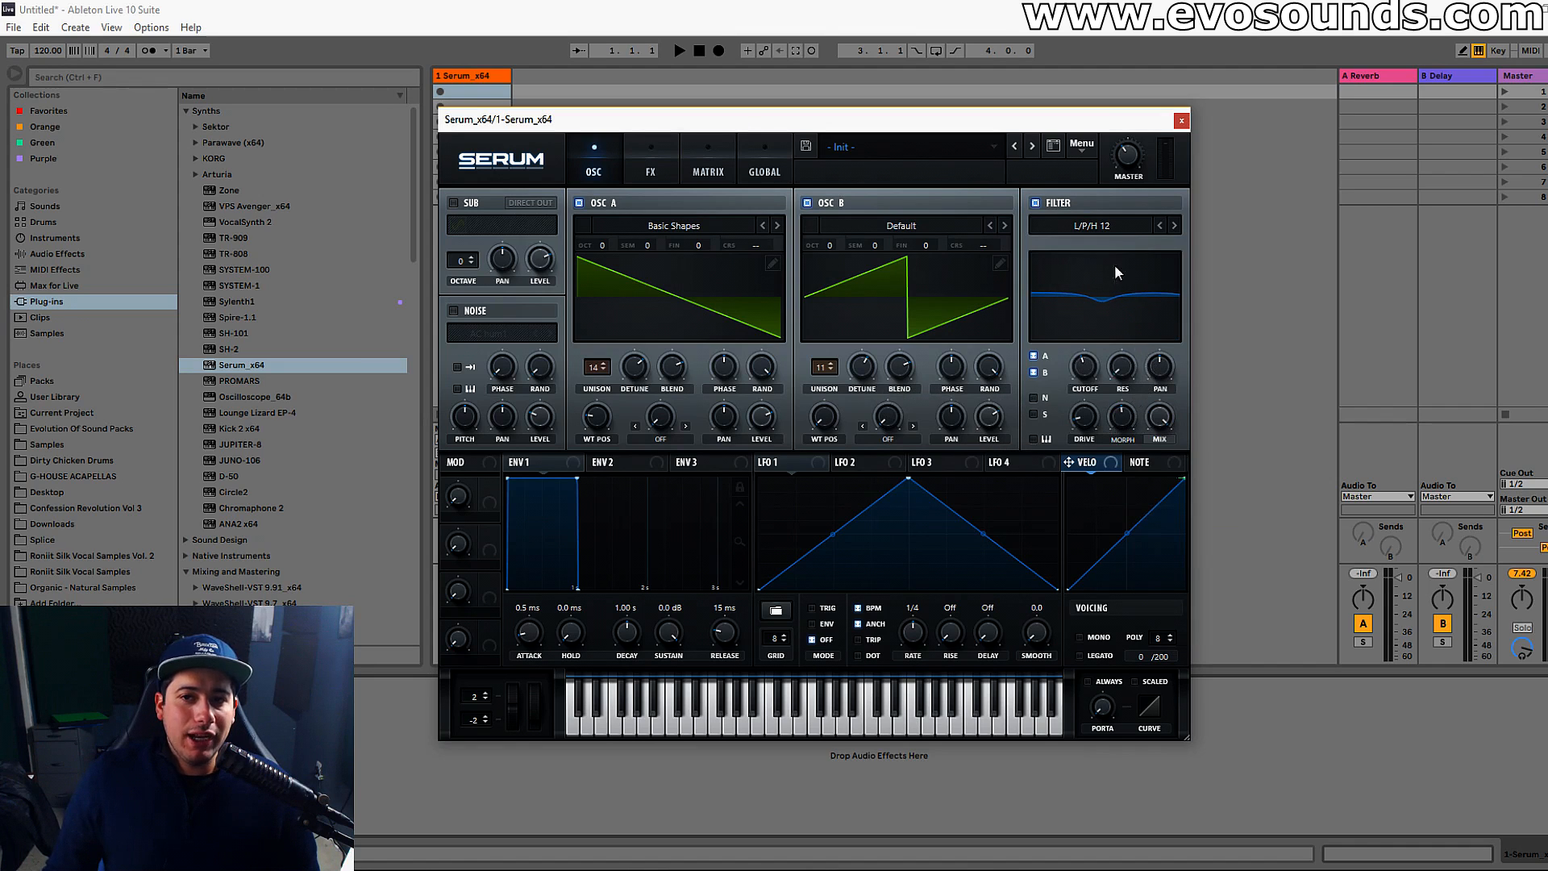
drag(1111, 379, 1156, 265)
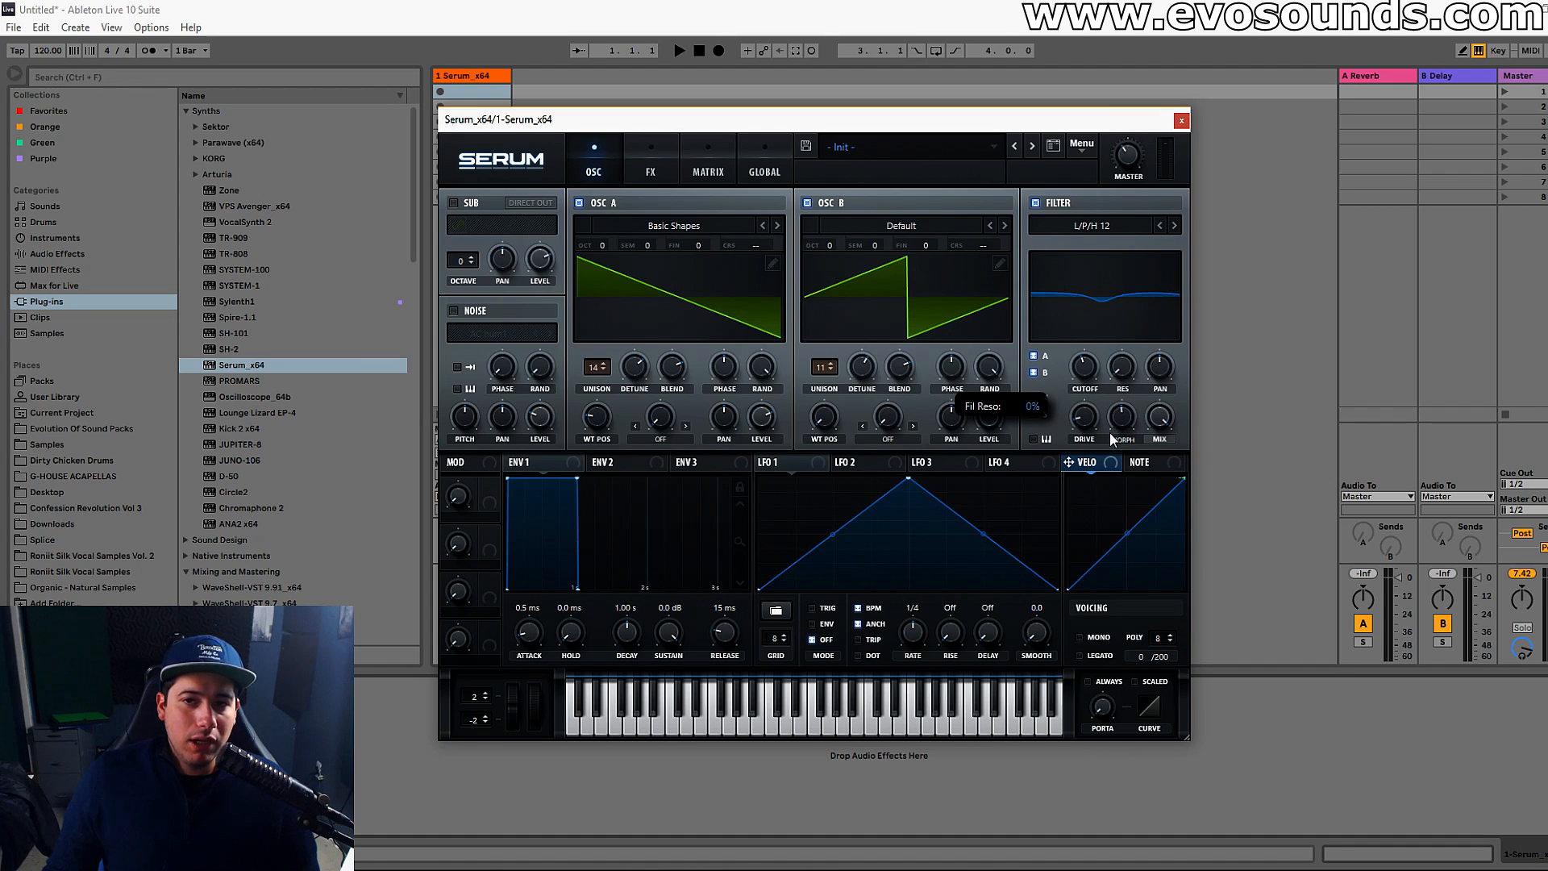
drag(1126, 418, 1190, 330)
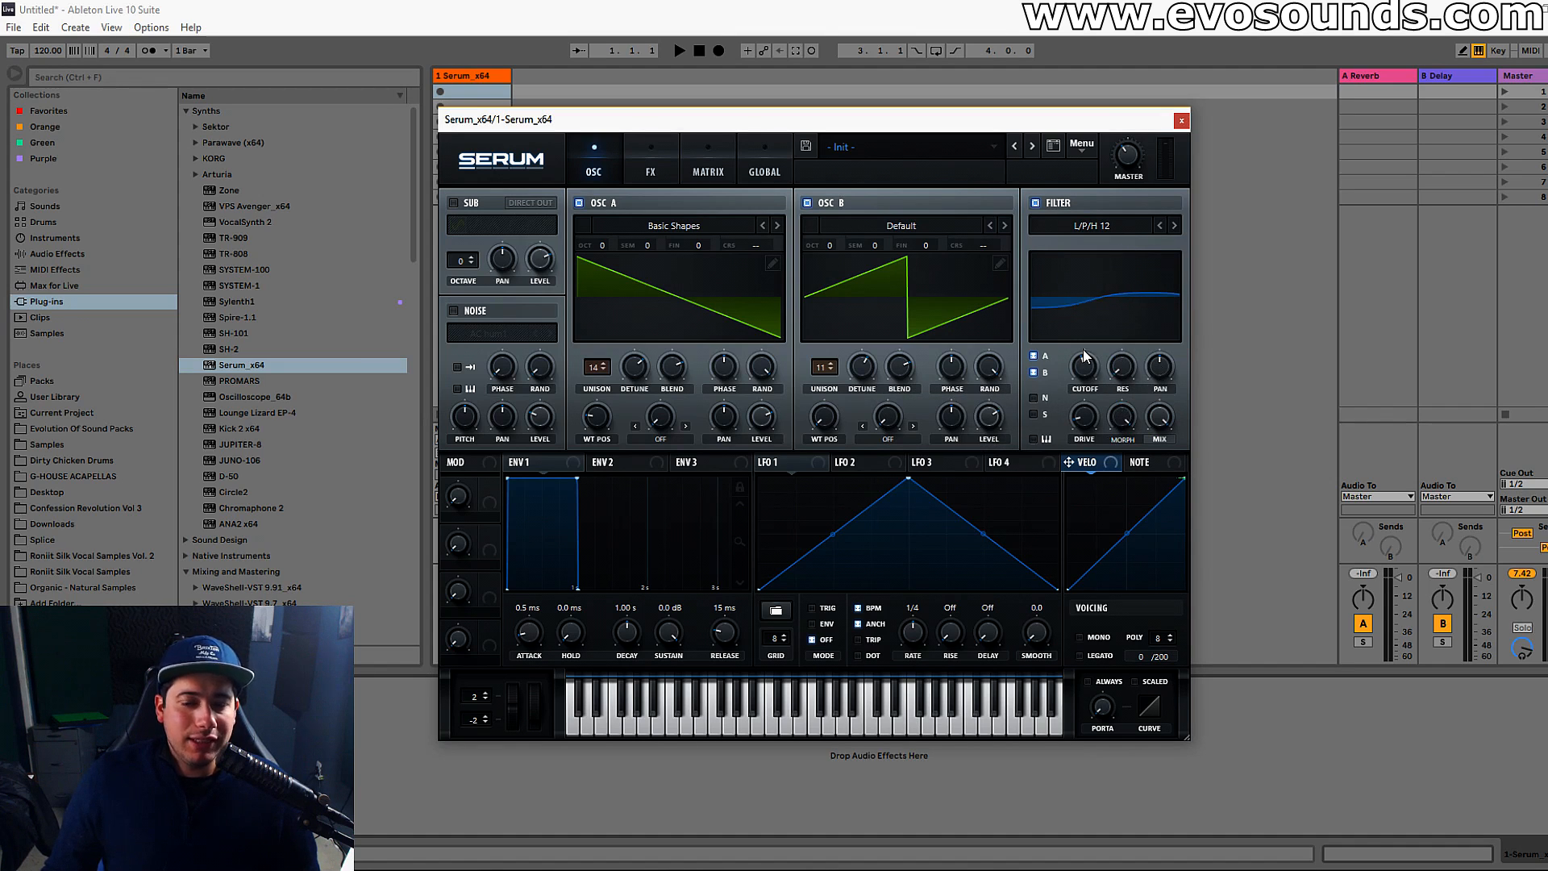
drag(1115, 377, 1168, 291)
Switch the filter to the flange type Cmb + and sweep its cutoff.
click(1092, 226)
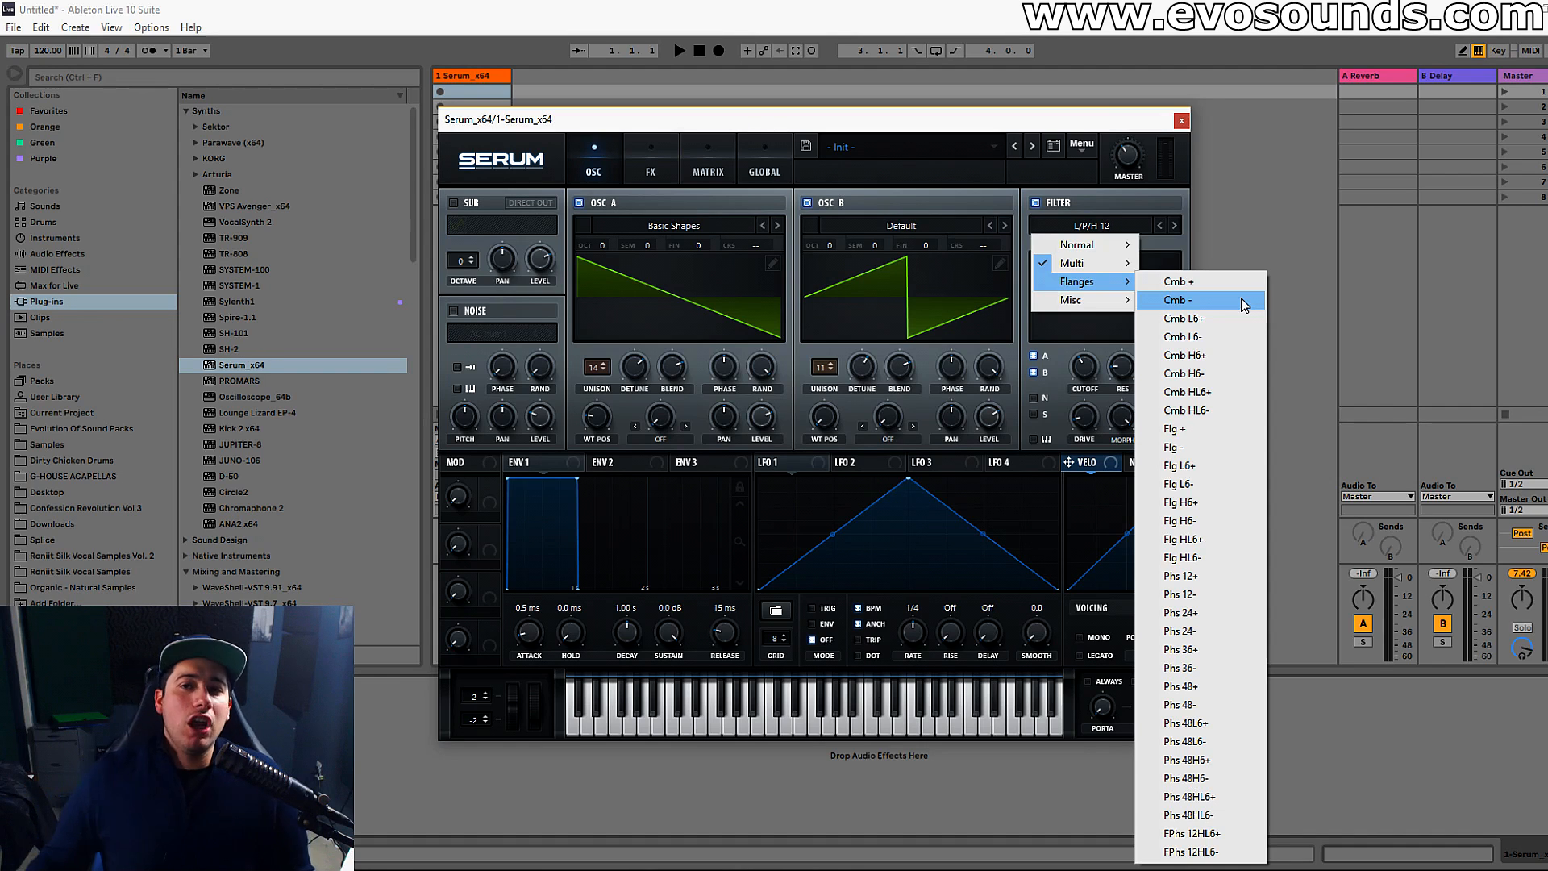
click(1202, 282)
drag(1169, 315, 1168, 304)
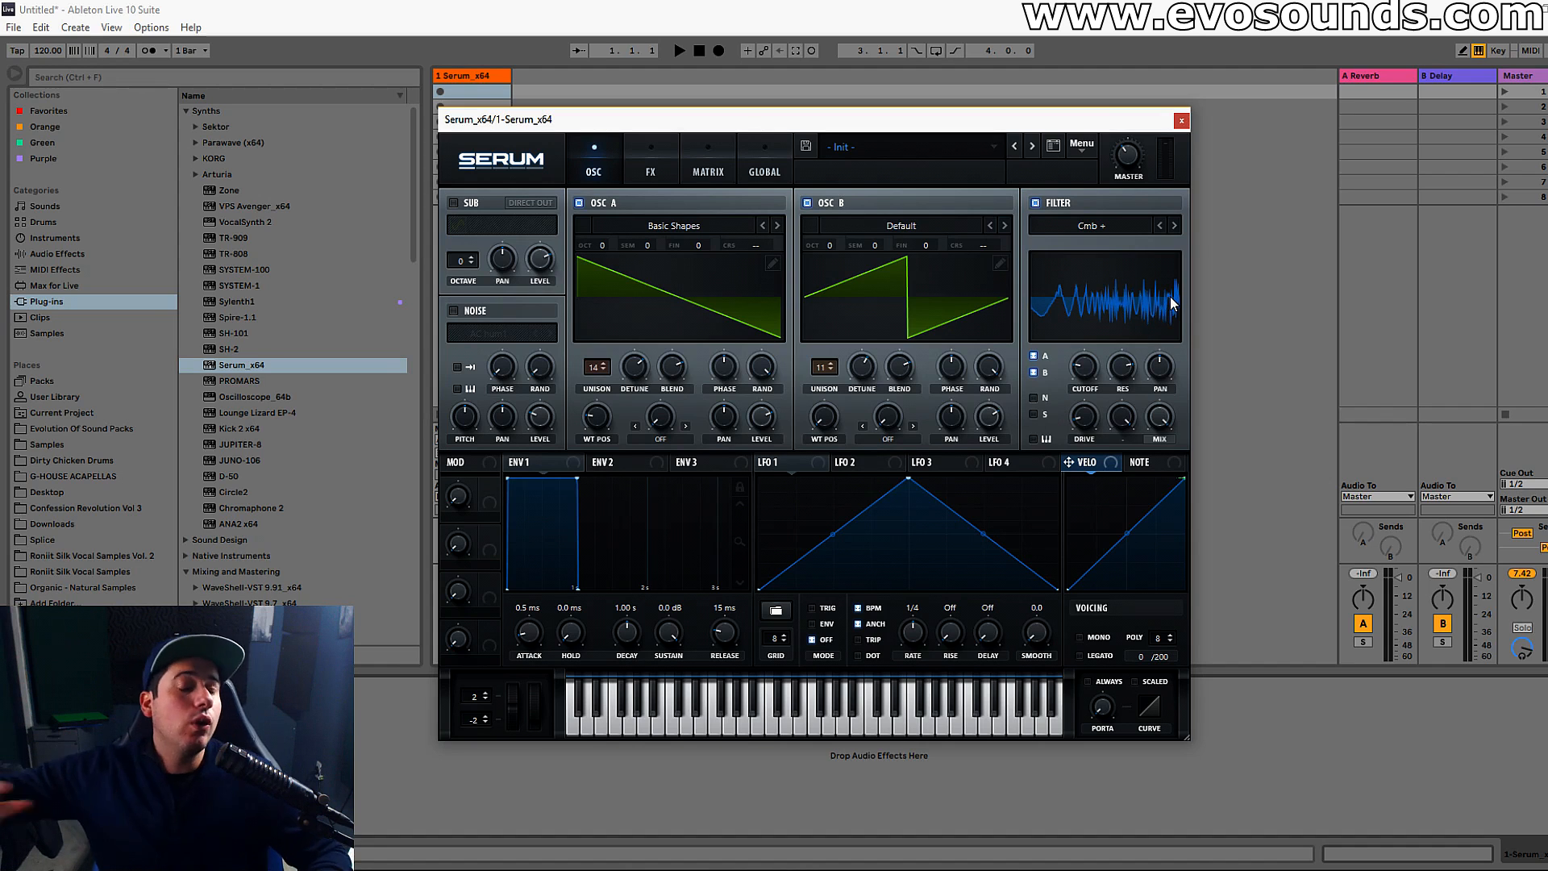
drag(1100, 335, 1109, 331)
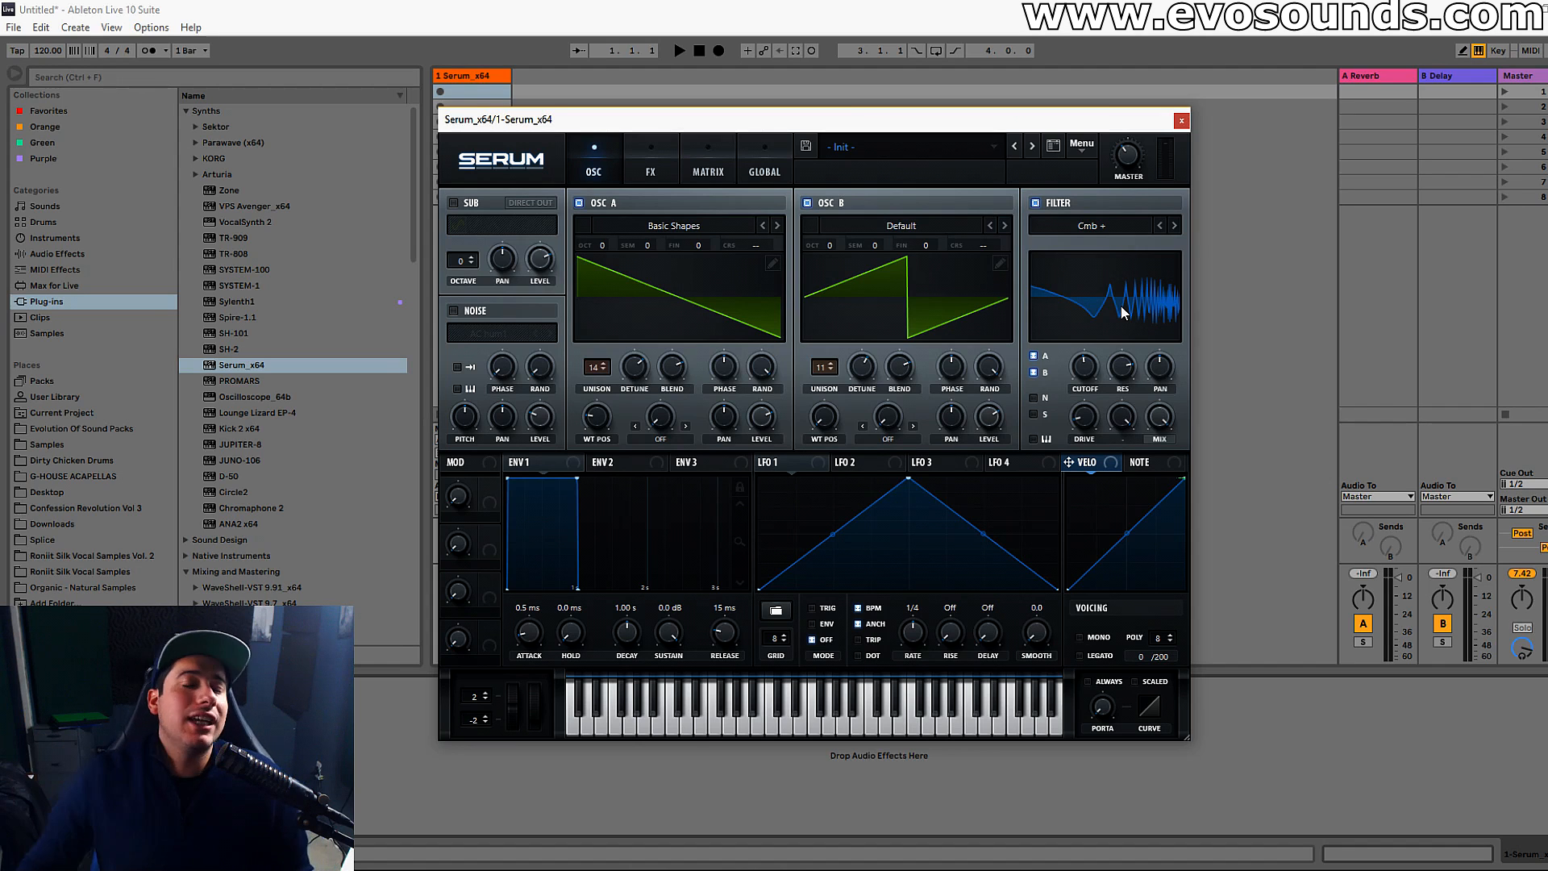
Audition notes through the Cmb + filter while varying its cutoff and toggling the filter's phase display.
click(1108, 300)
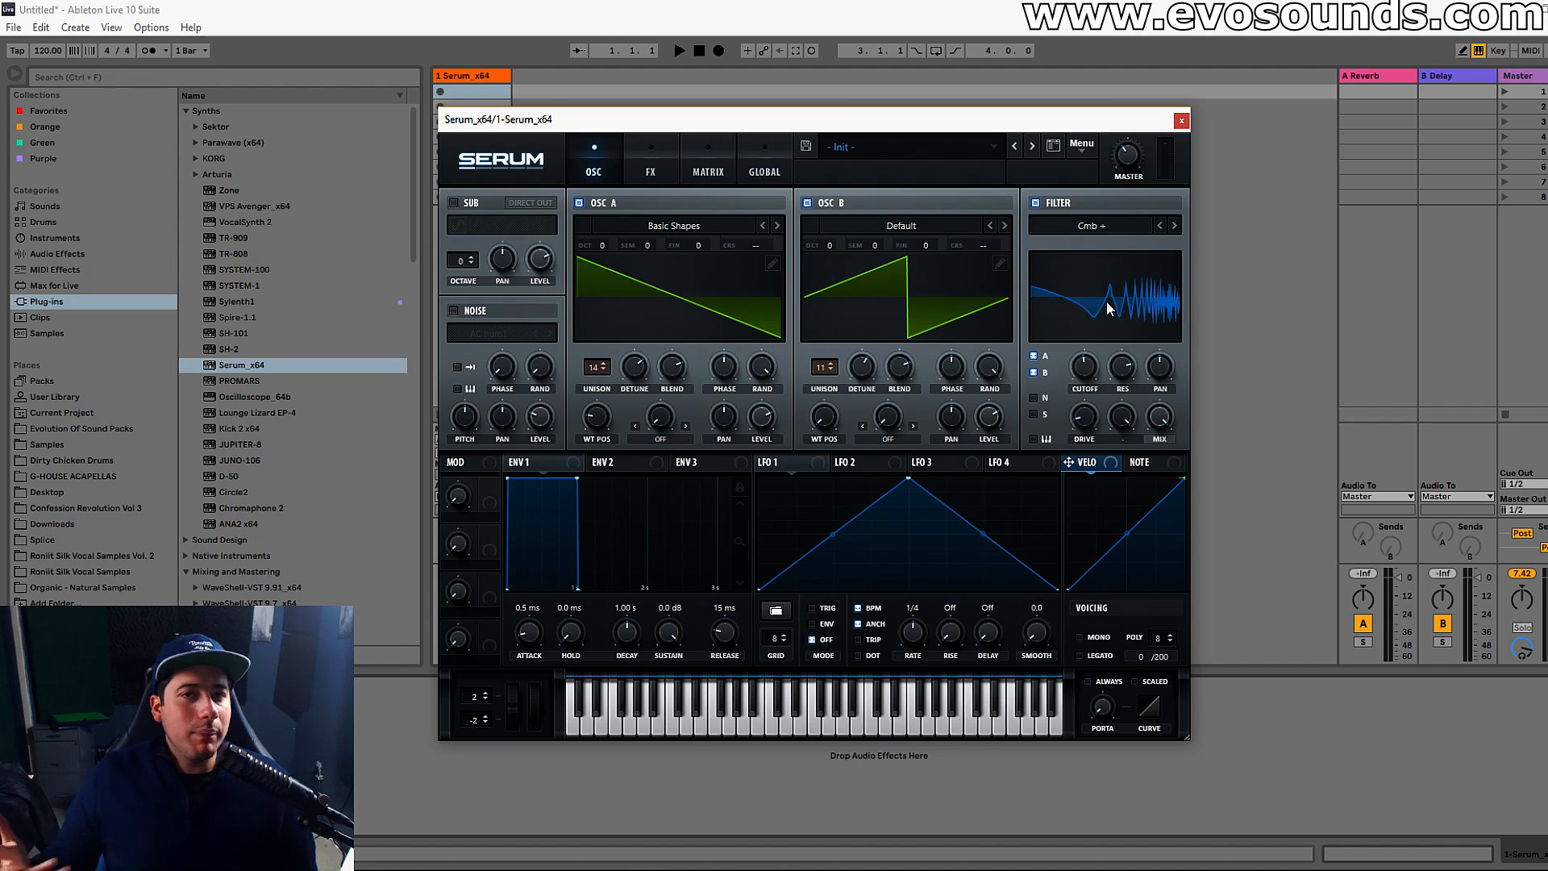
key(s)
key(e)
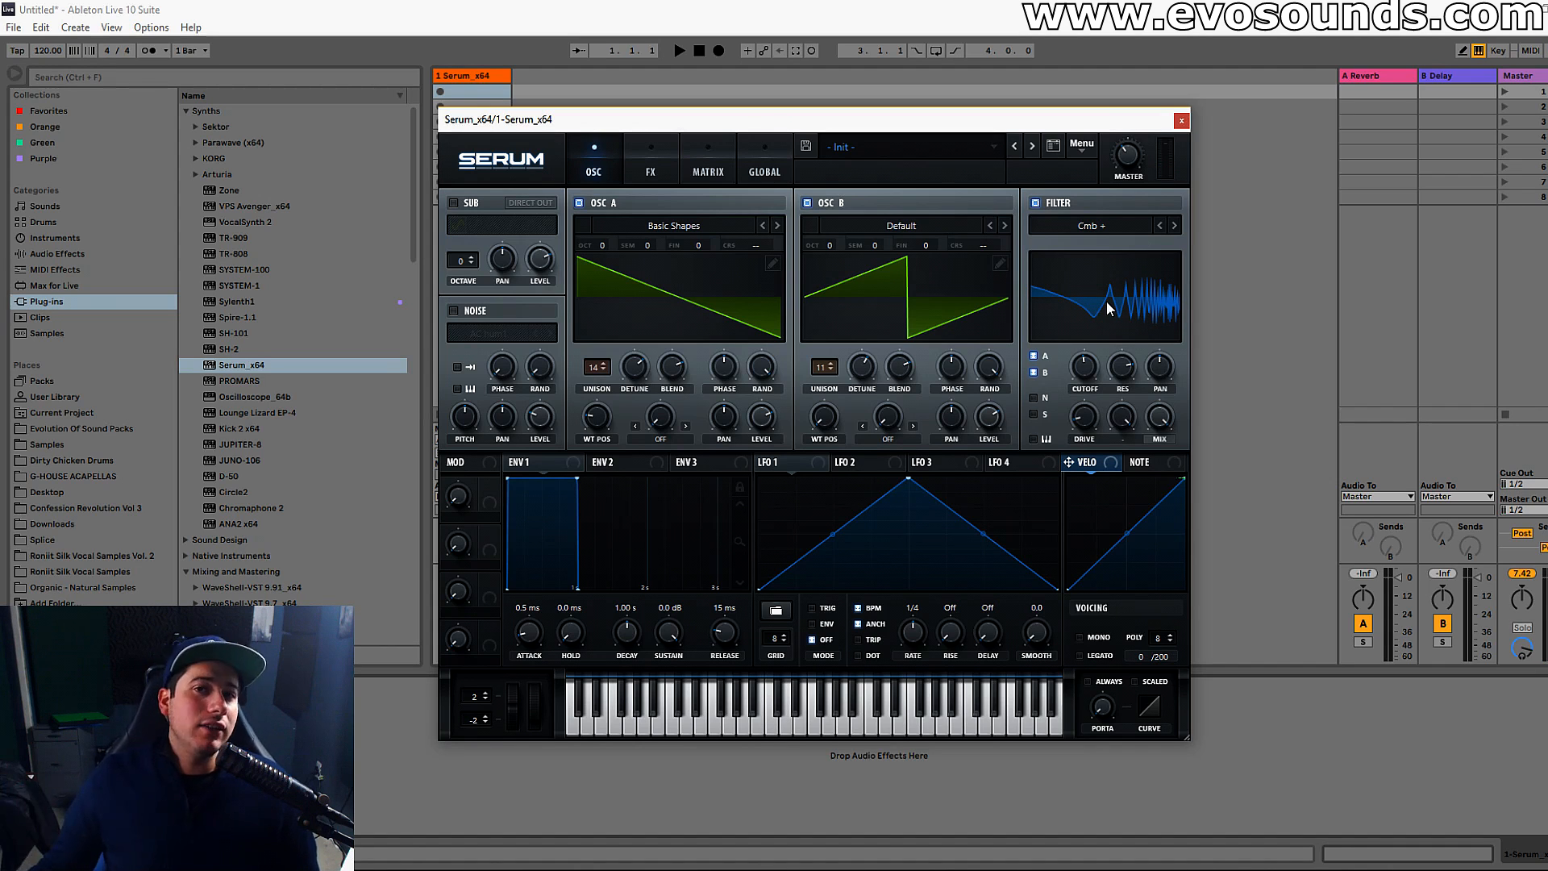
mouse_move(1089, 355)
mouse_down()
mouse_move(1066, 394)
mouse_move(1086, 363)
mouse_move(1072, 473)
mouse_move(1096, 331)
mouse_move(1052, 492)
mouse_move(1098, 334)
mouse_up()
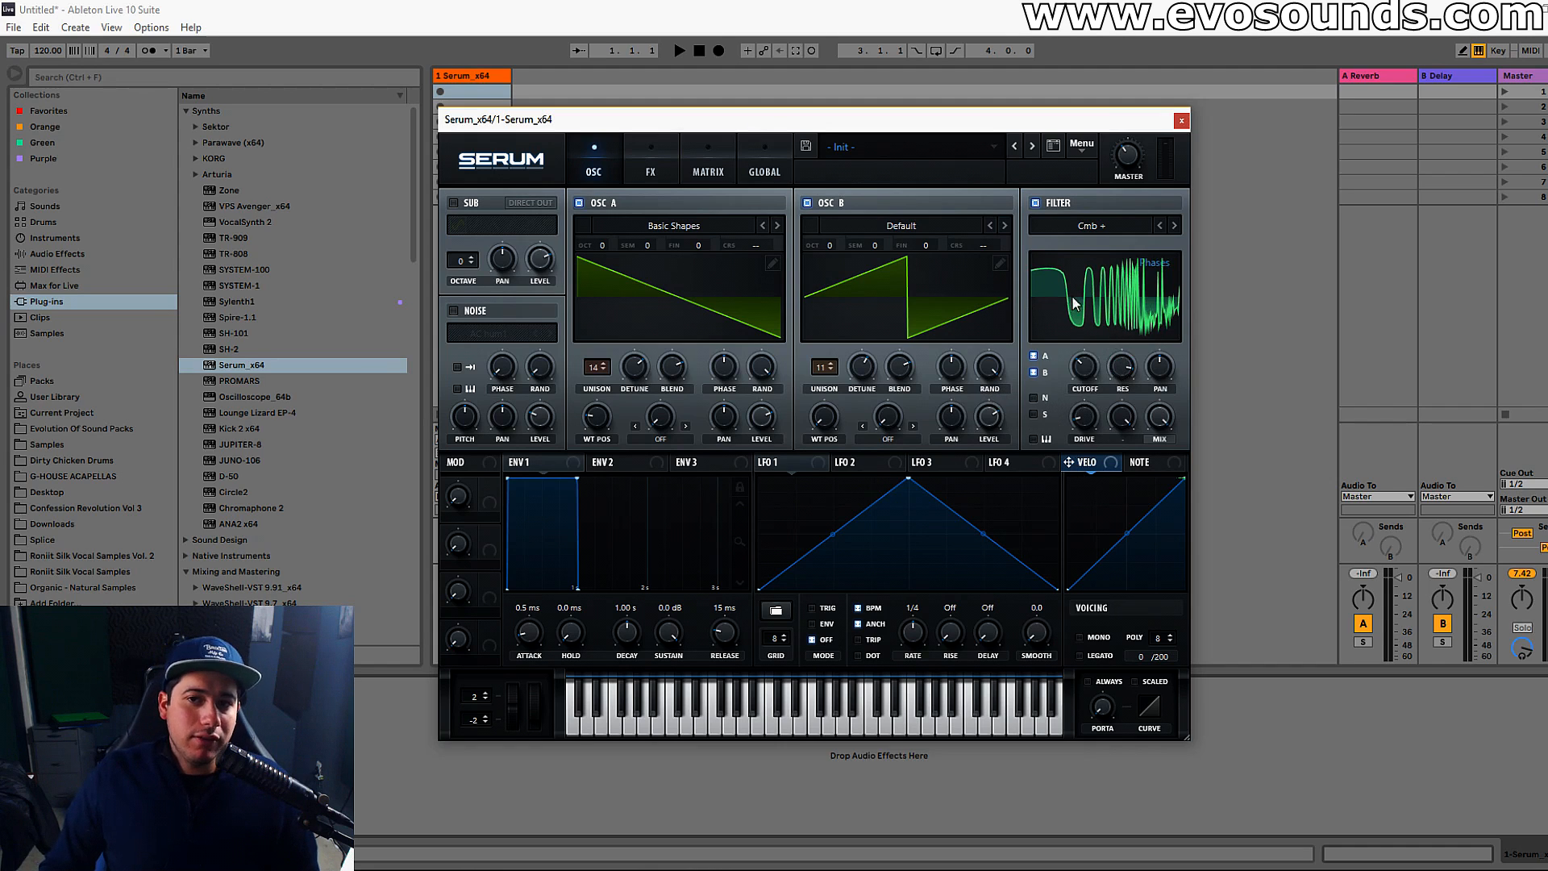
click(1132, 328)
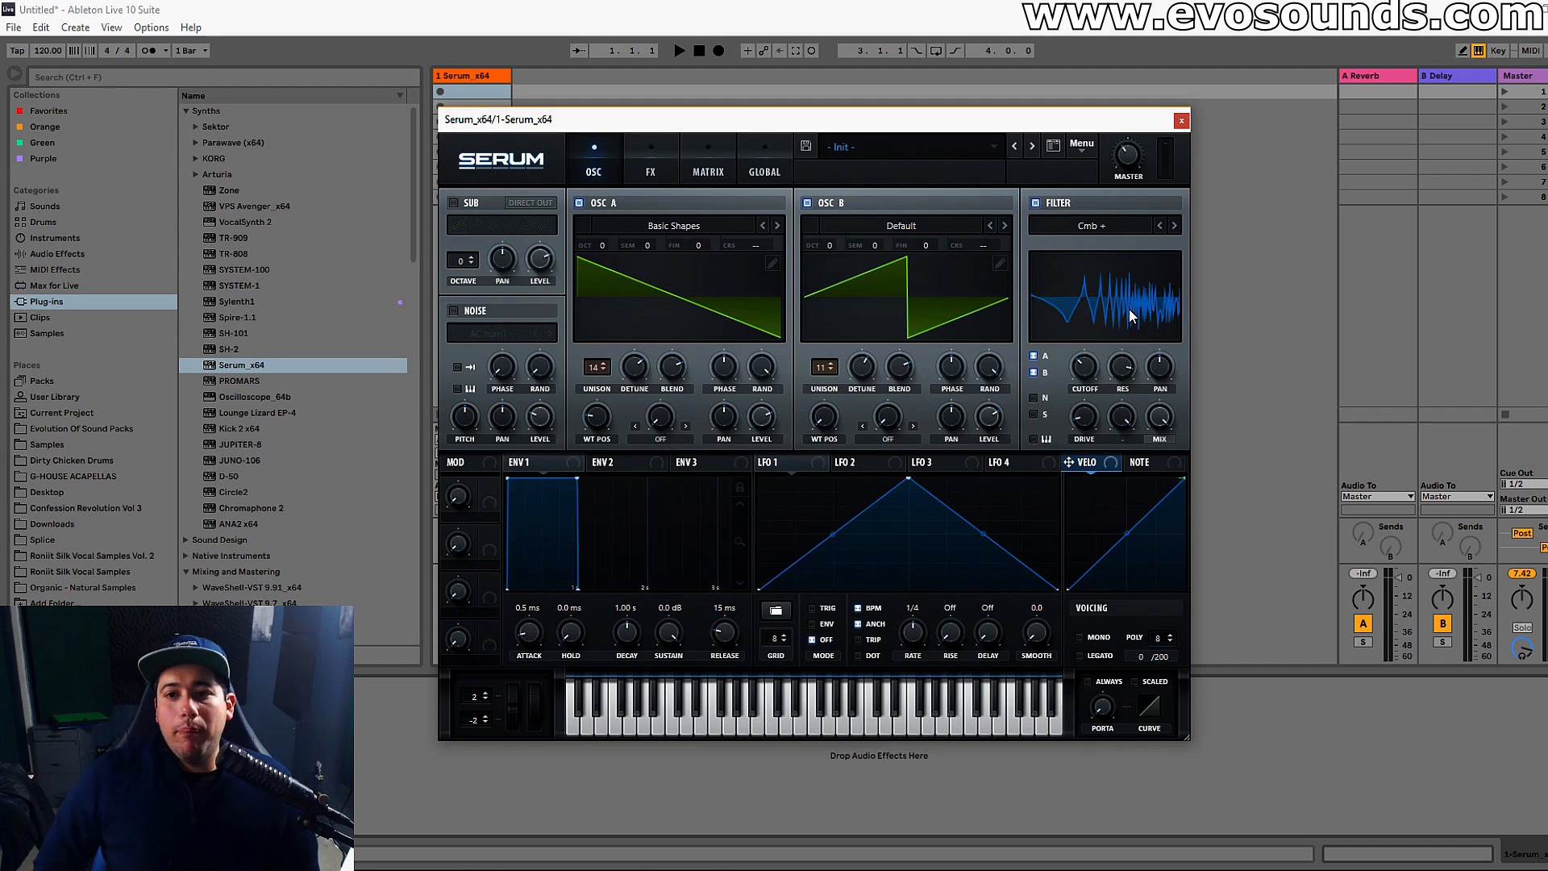
Adjust the Cmb + filter's resonance, and bypass and re-enable the filter to compare the sound.
mouse_move(1121, 366)
mouse_down()
mouse_move(1110, 432)
mouse_move(1132, 369)
mouse_up()
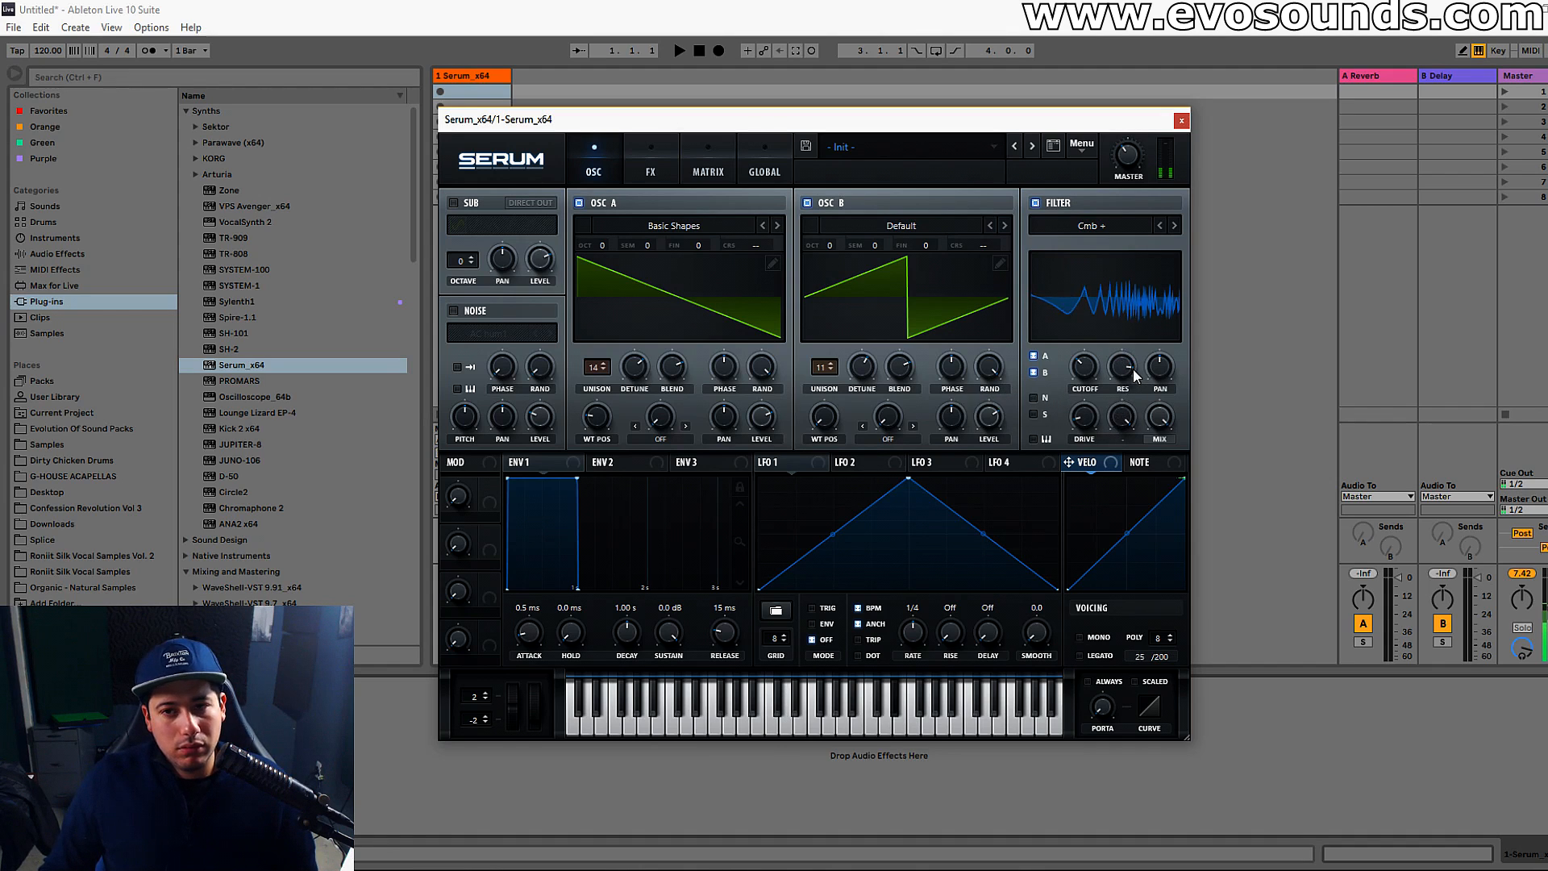
click(1048, 204)
click(1048, 204)
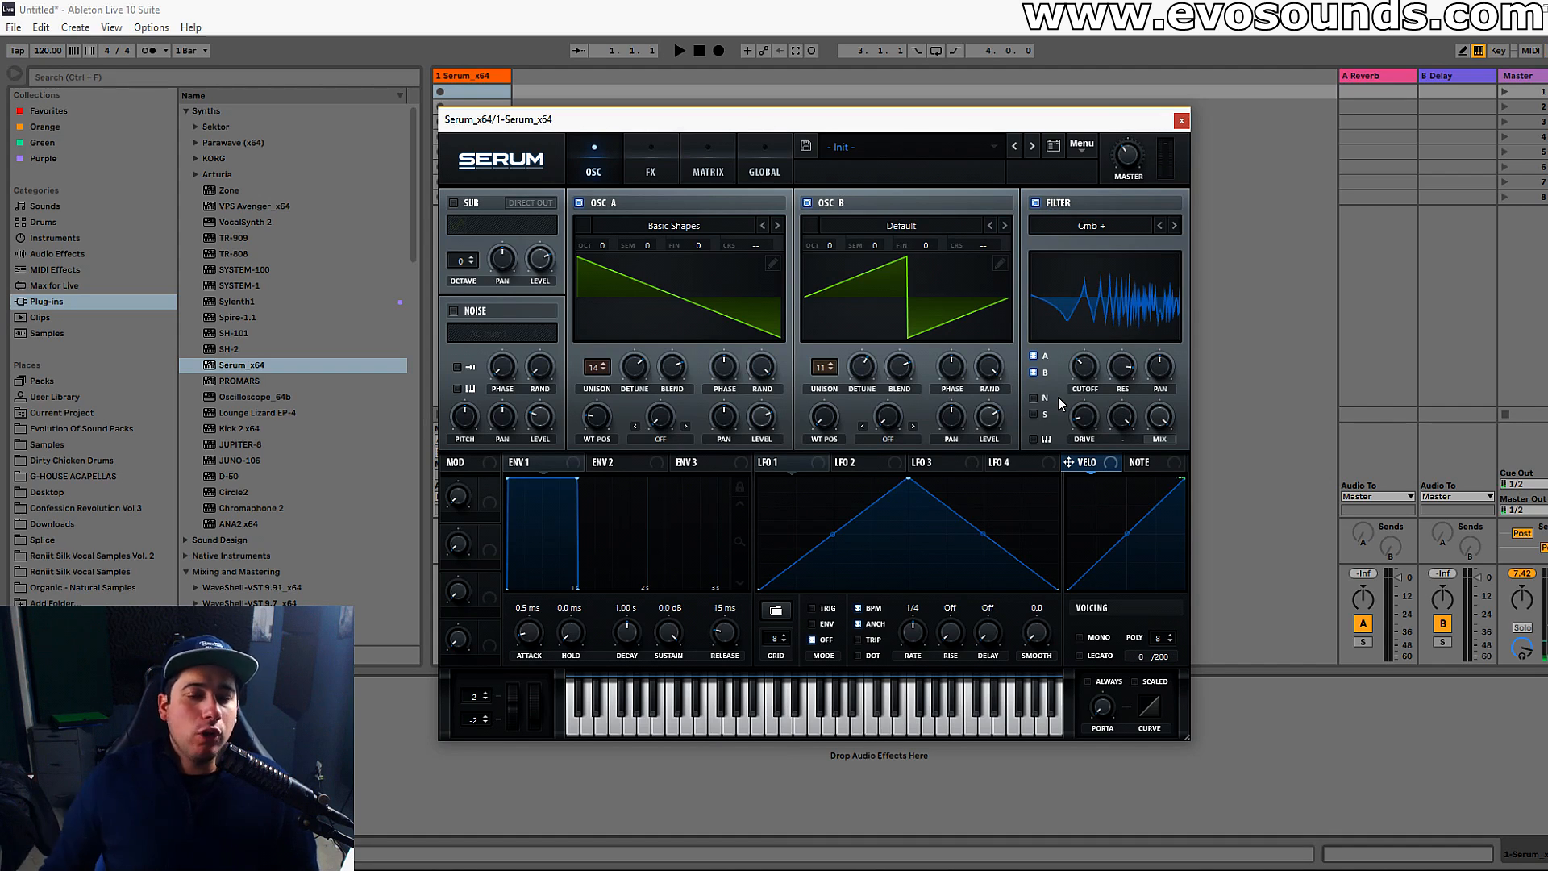
Turn on the filter's key tracking and vary the Cmb + cutoff.
click(1035, 437)
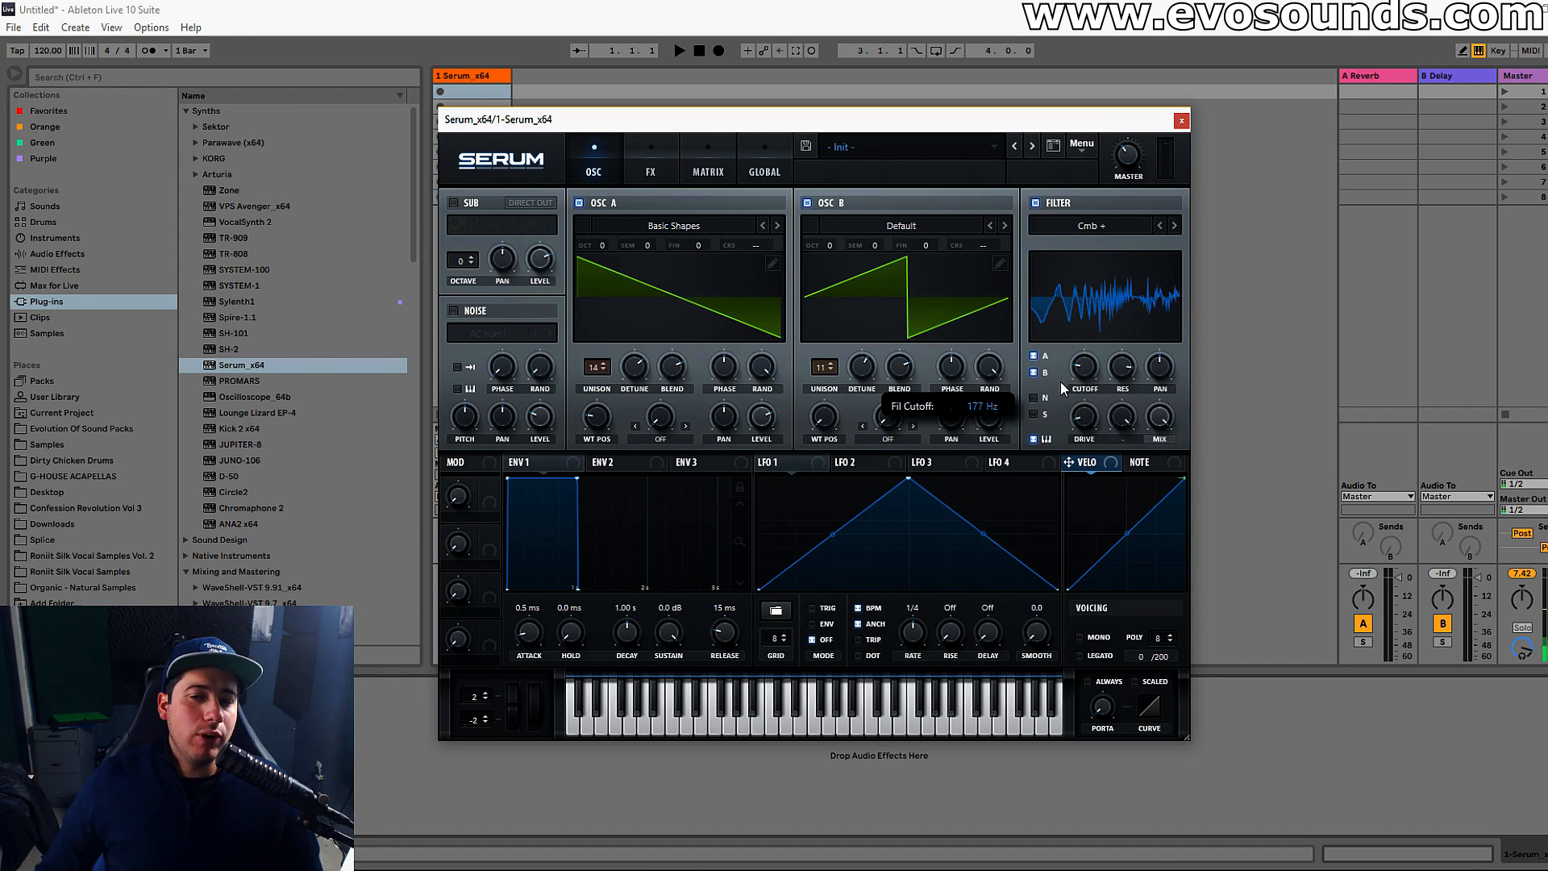
mouse_move(1083, 364)
mouse_down()
mouse_move(1081, 334)
mouse_move(1074, 379)
mouse_move(1098, 337)
mouse_move(1091, 363)
mouse_up()
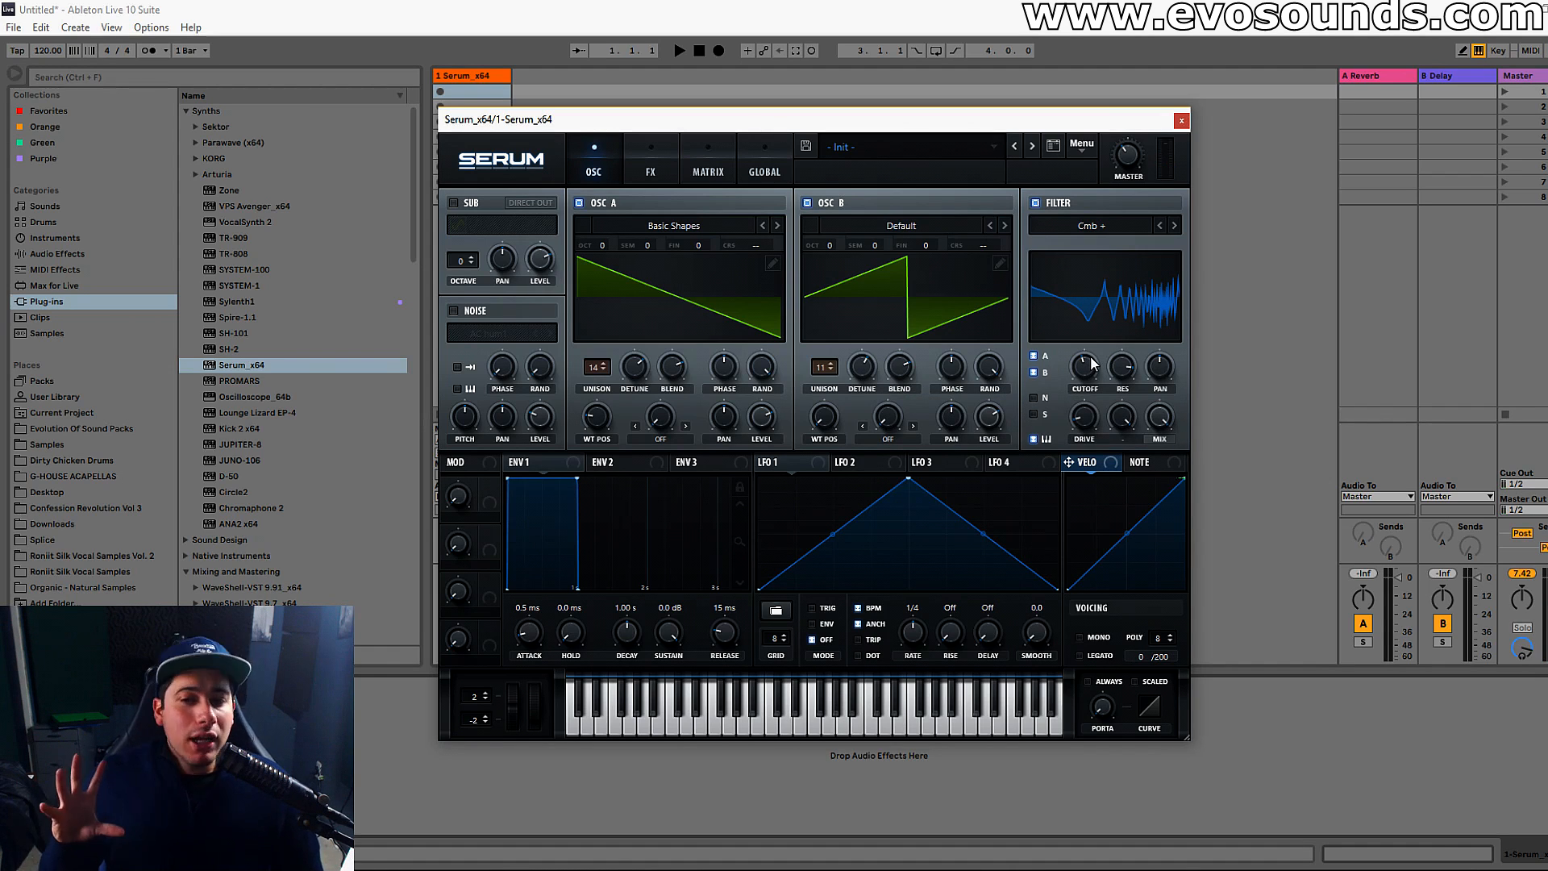
Step through the comb filter variants, ending on Cmb HL6+.
click(1175, 225)
click(1162, 225)
click(1161, 225)
click(1175, 226)
click(1176, 226)
click(1175, 226)
click(1176, 226)
click(1176, 226)
click(1176, 226)
Switch the filter to the flange type Flg H6+ and vary its cutoff.
click(1103, 226)
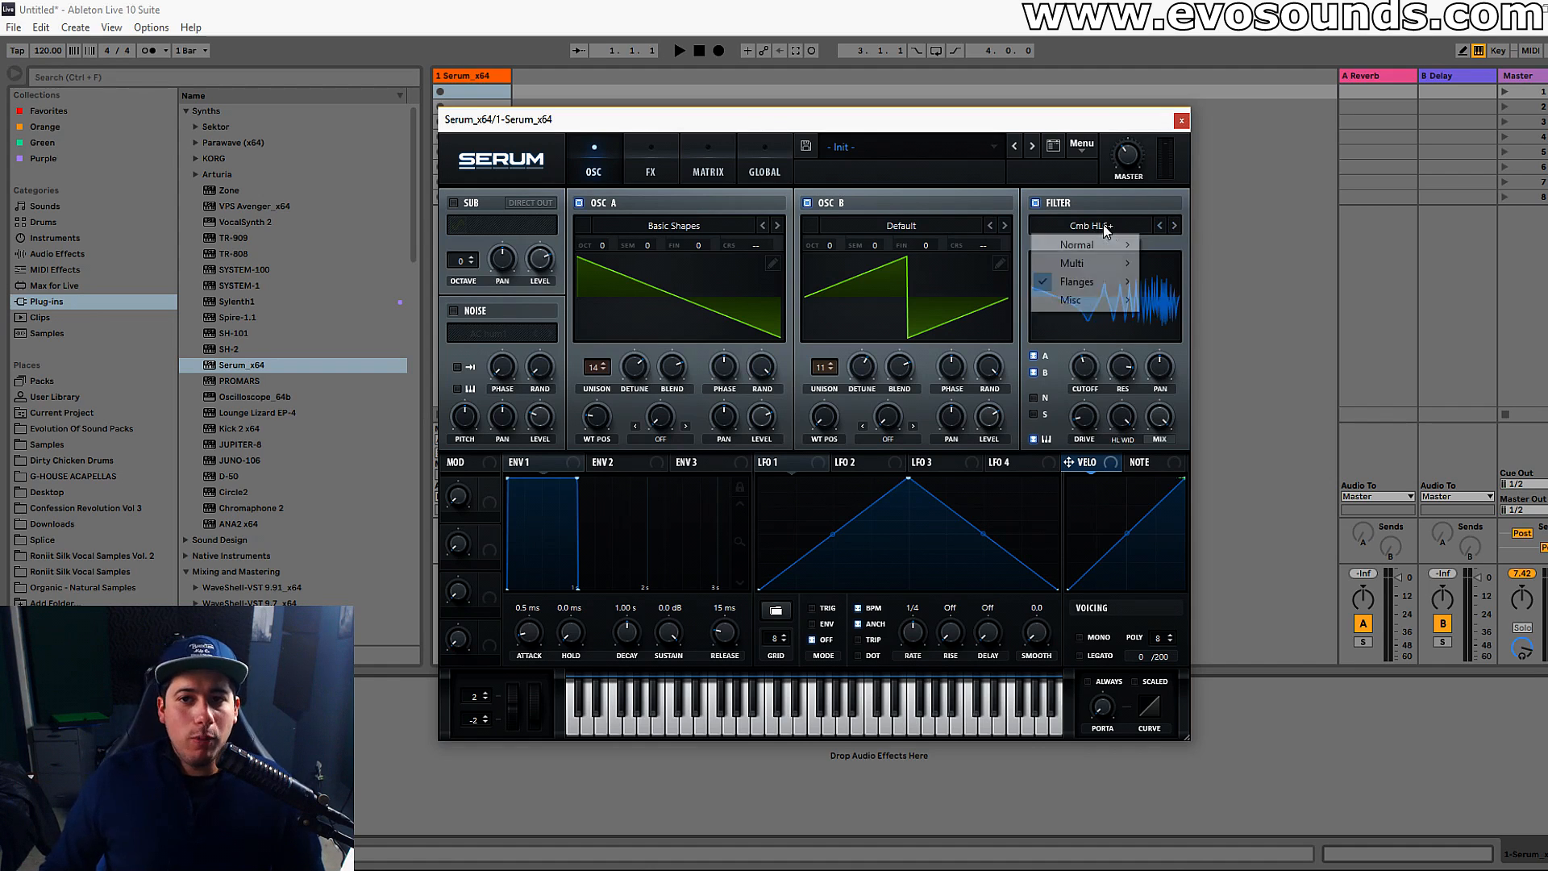
mouse_move(1084, 282)
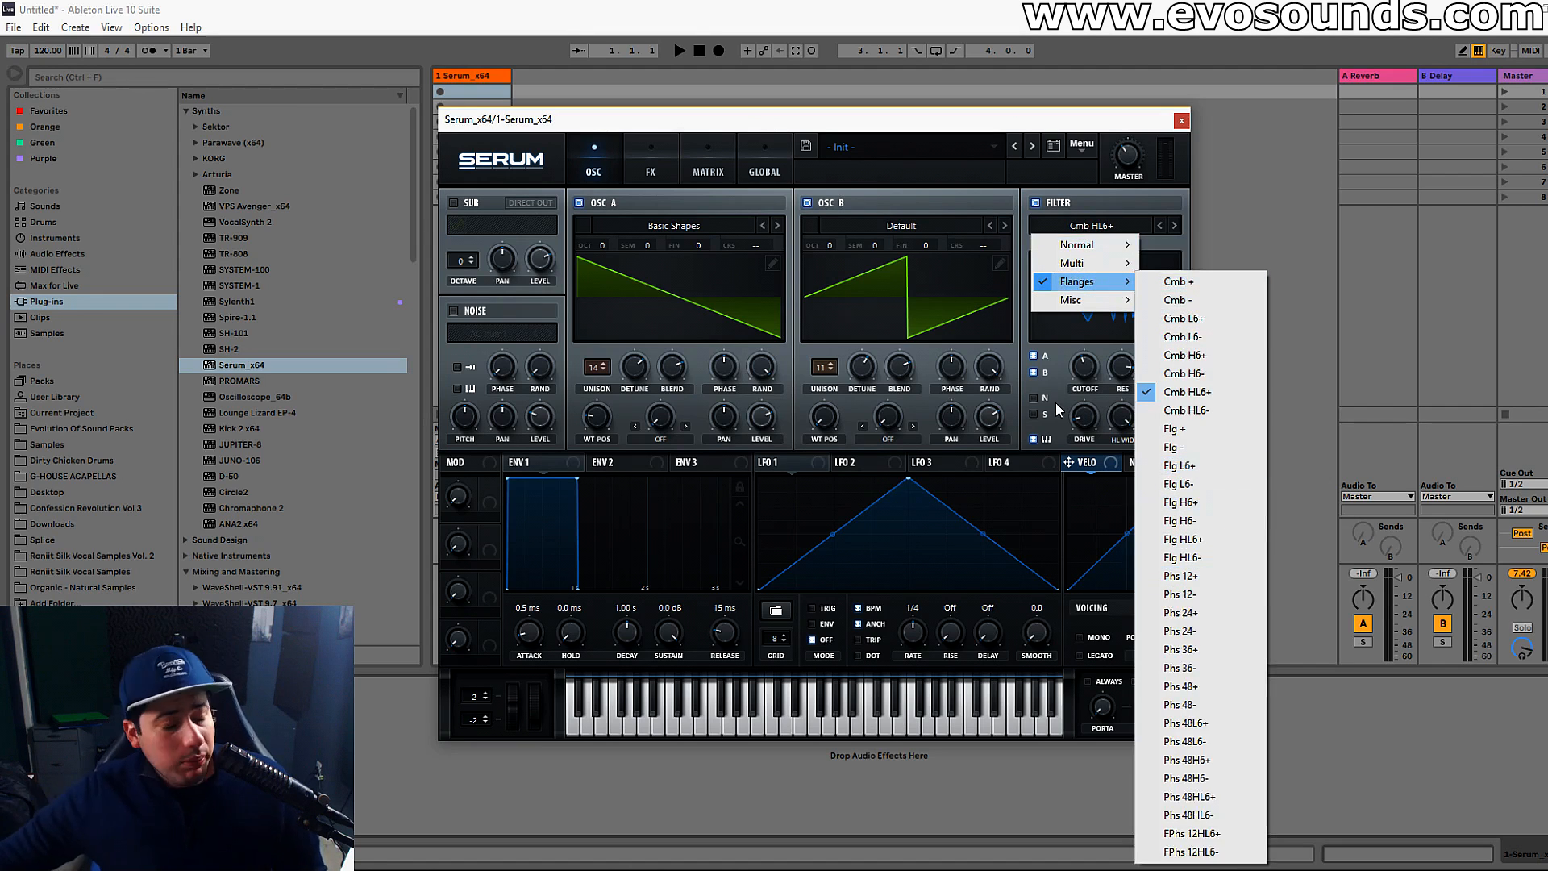
click(1212, 485)
mouse_move(1075, 385)
drag(1072, 379, 1054, 401)
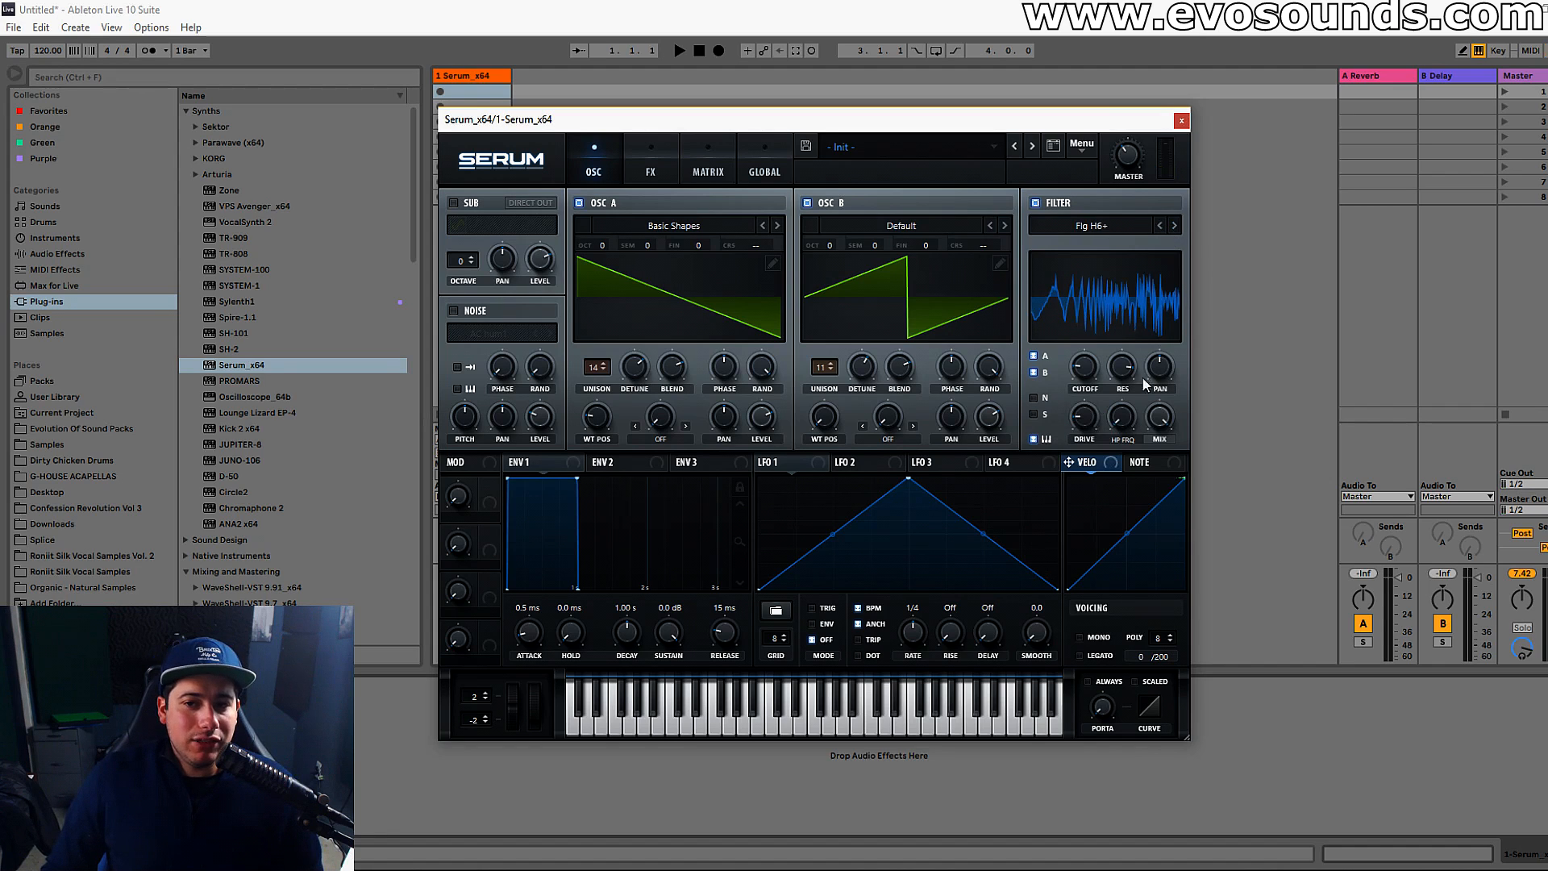
Sweep the Flg H6+ filter's high-pass frequency up to about 89% and back down, and lower its resonance.
drag(1130, 331, 1145, 263)
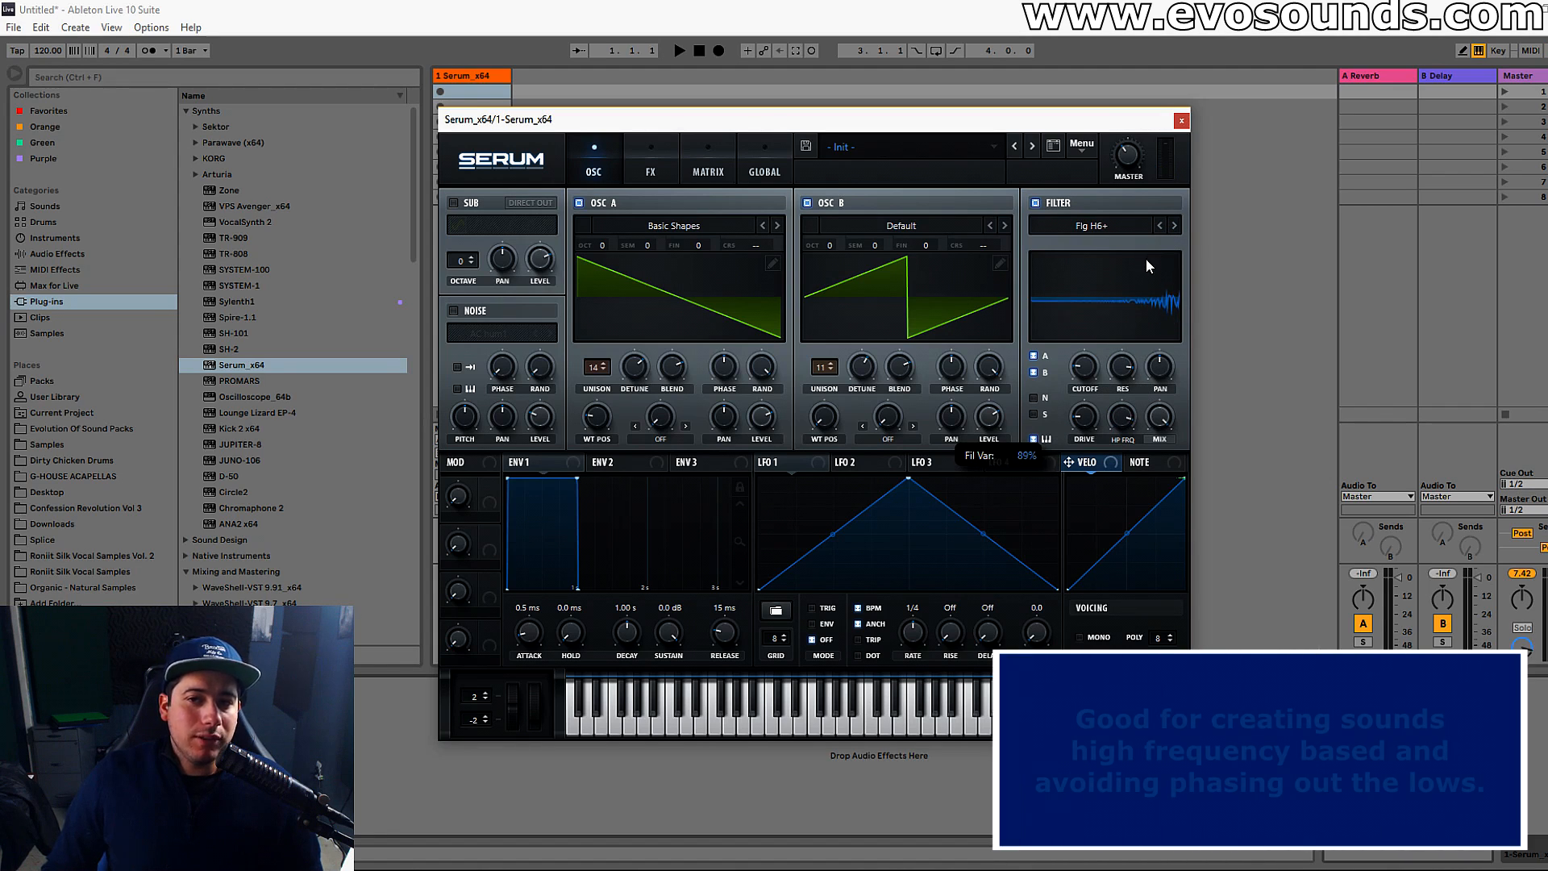
drag(1122, 367, 1106, 492)
drag(1116, 420, 991, 565)
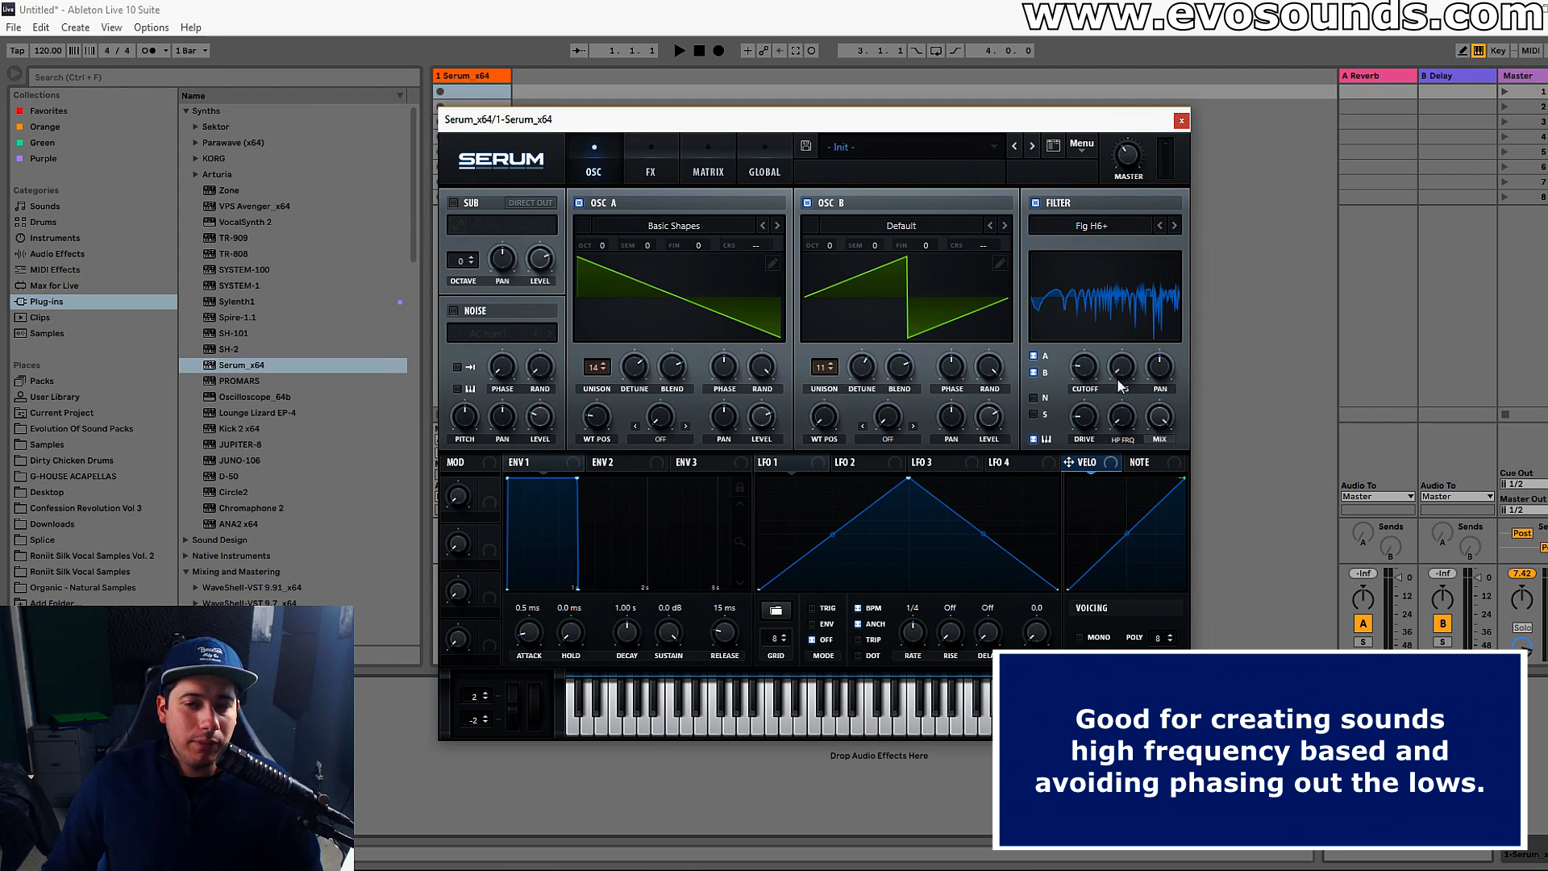
drag(1144, 345, 1152, 333)
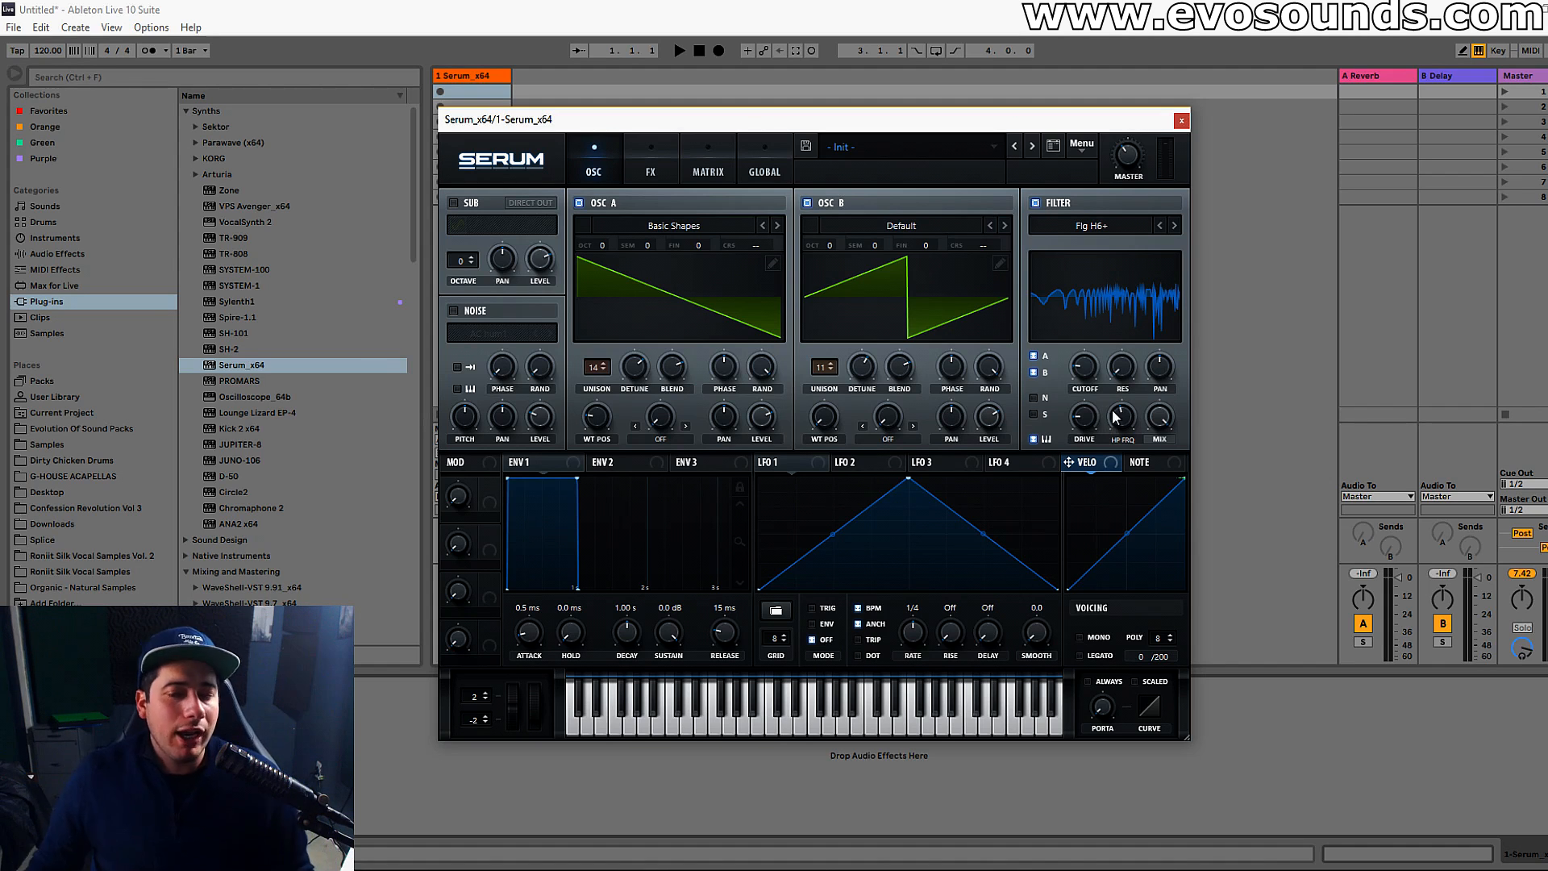
Switch the filter to the phaser type Phs 48HL6- and adjust its HL width.
click(1115, 224)
mouse_move(1119, 291)
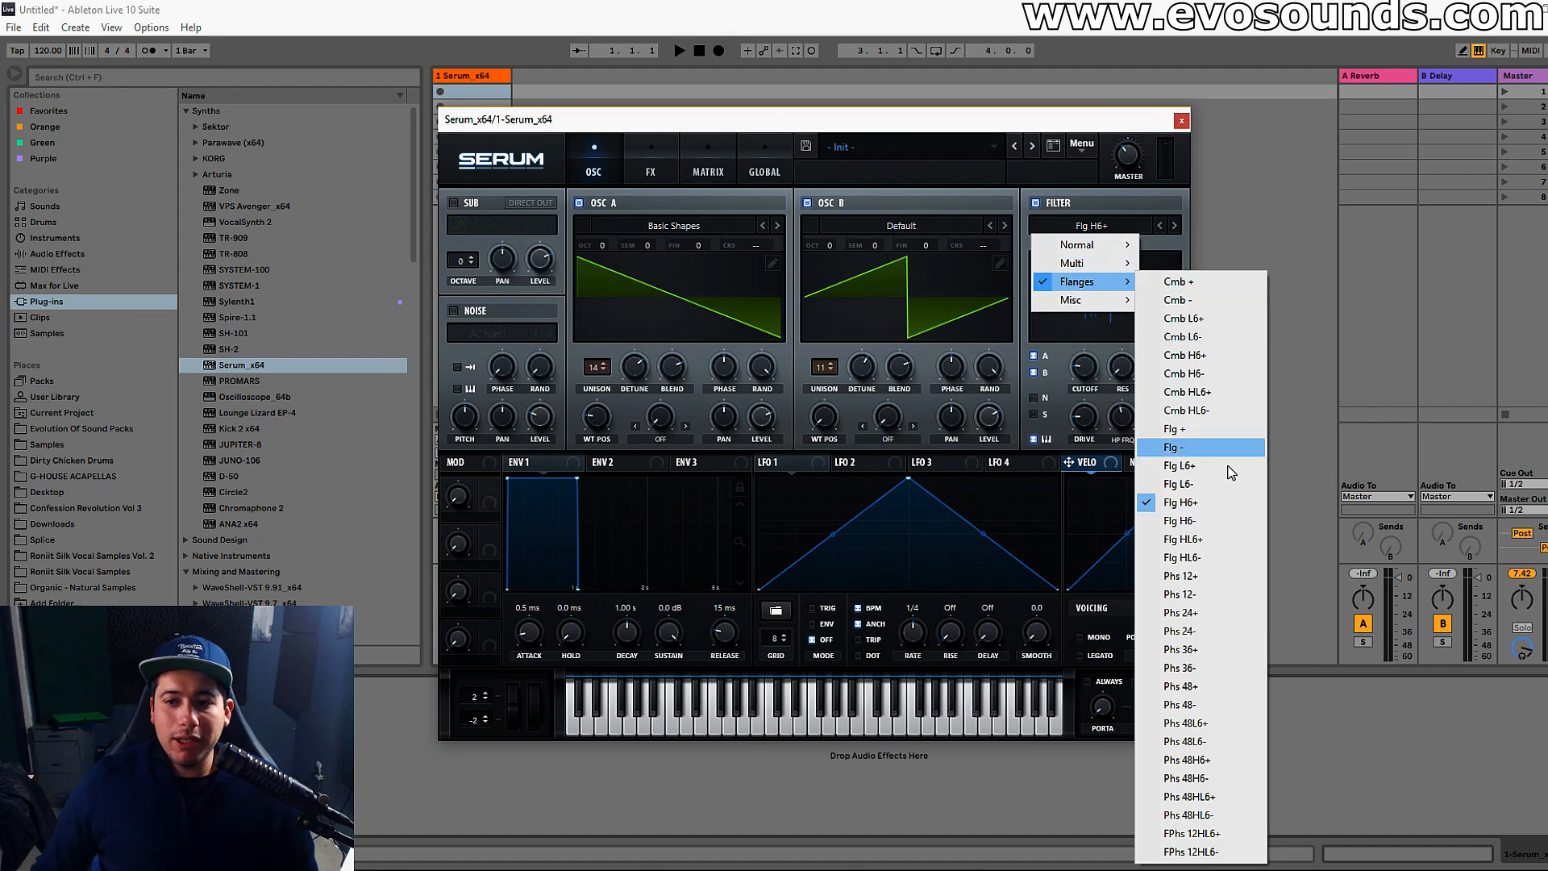
click(1189, 815)
drag(1121, 413, 1097, 345)
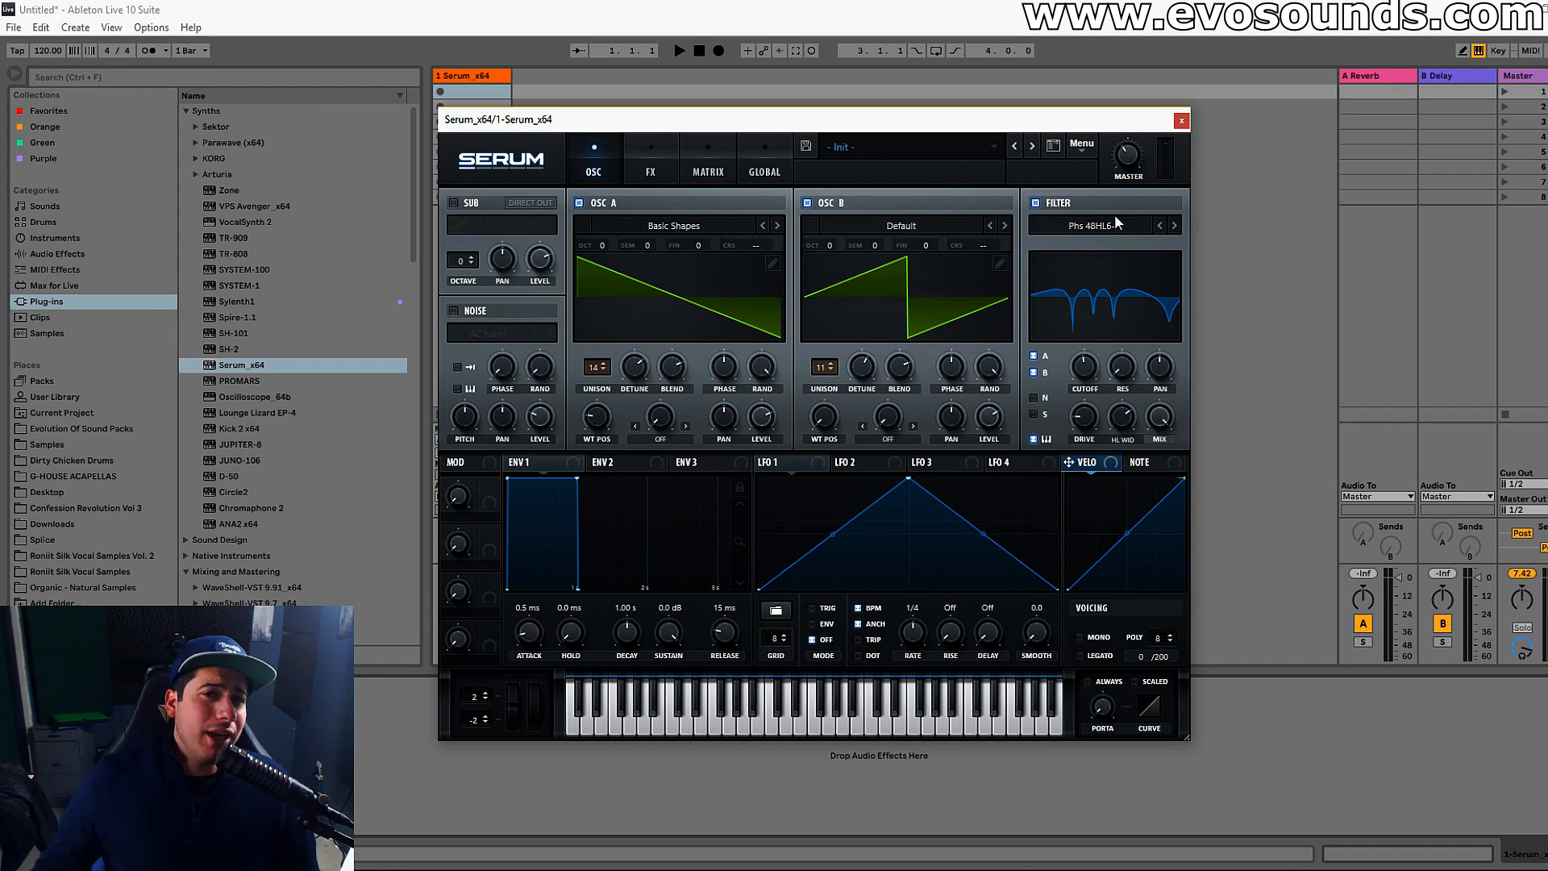
Switch the filter to the miscellaneous type Ring Mod and lower its cutoff.
click(1117, 223)
mouse_move(1096, 288)
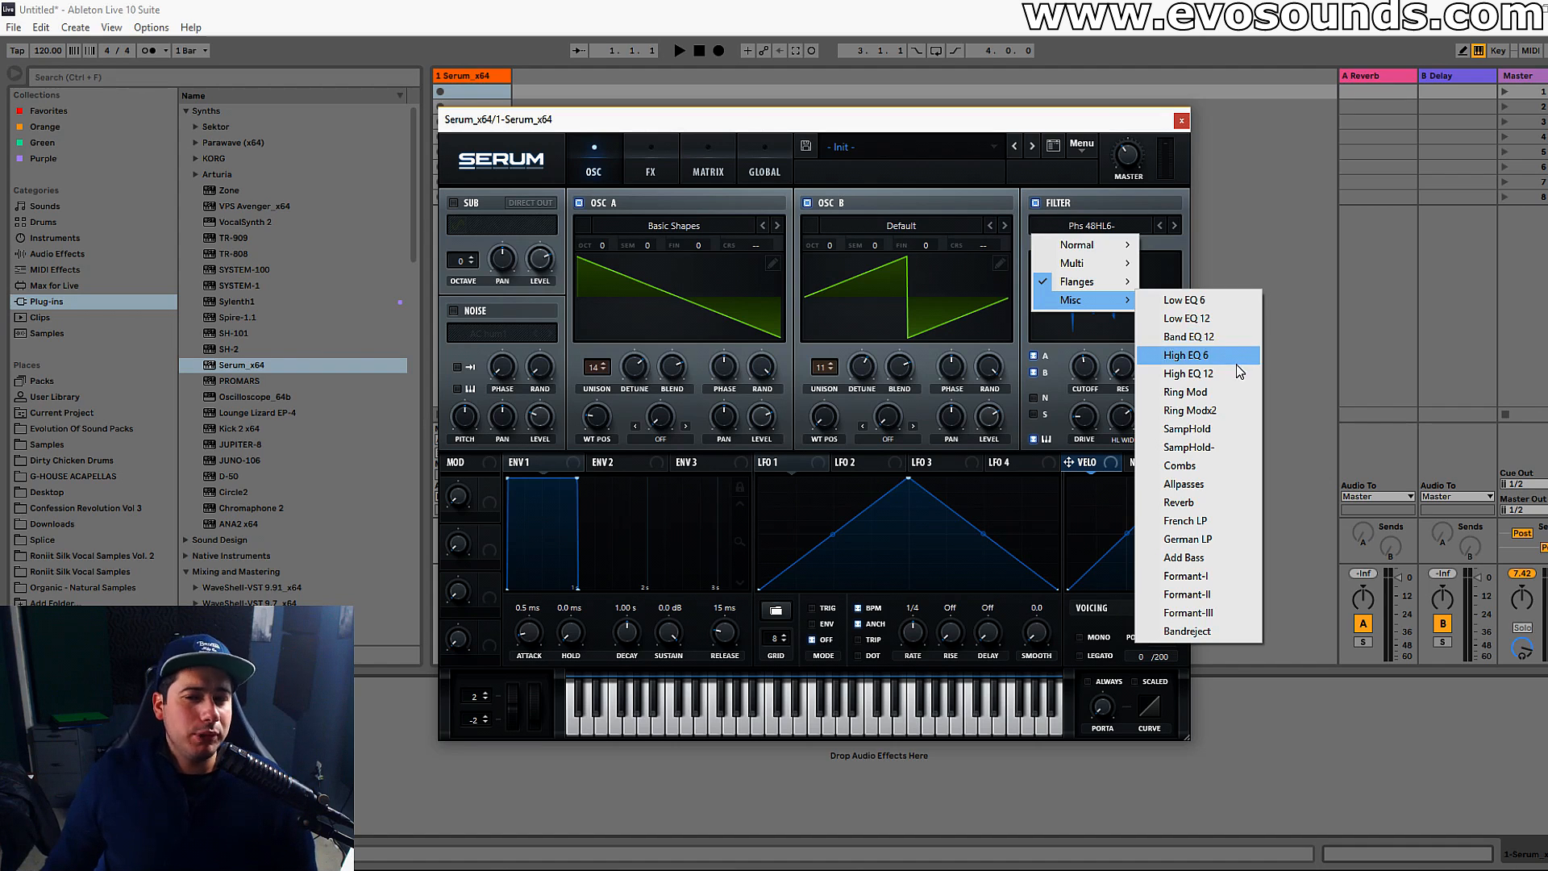
click(1244, 391)
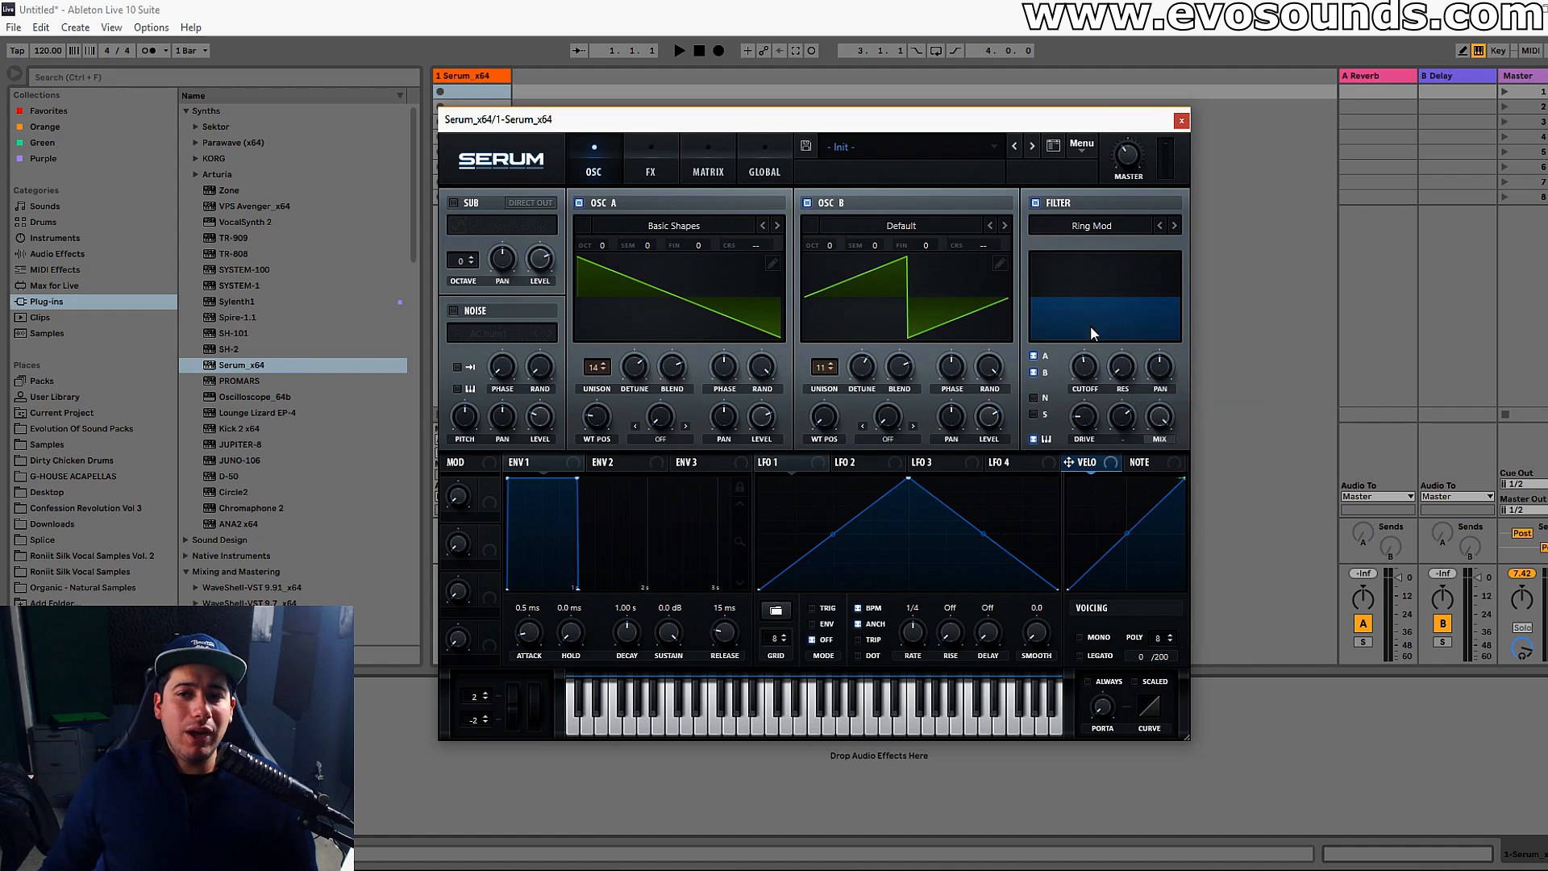
mouse_move(1088, 379)
mouse_down()
mouse_move(1100, 354)
mouse_move(1081, 393)
mouse_up()
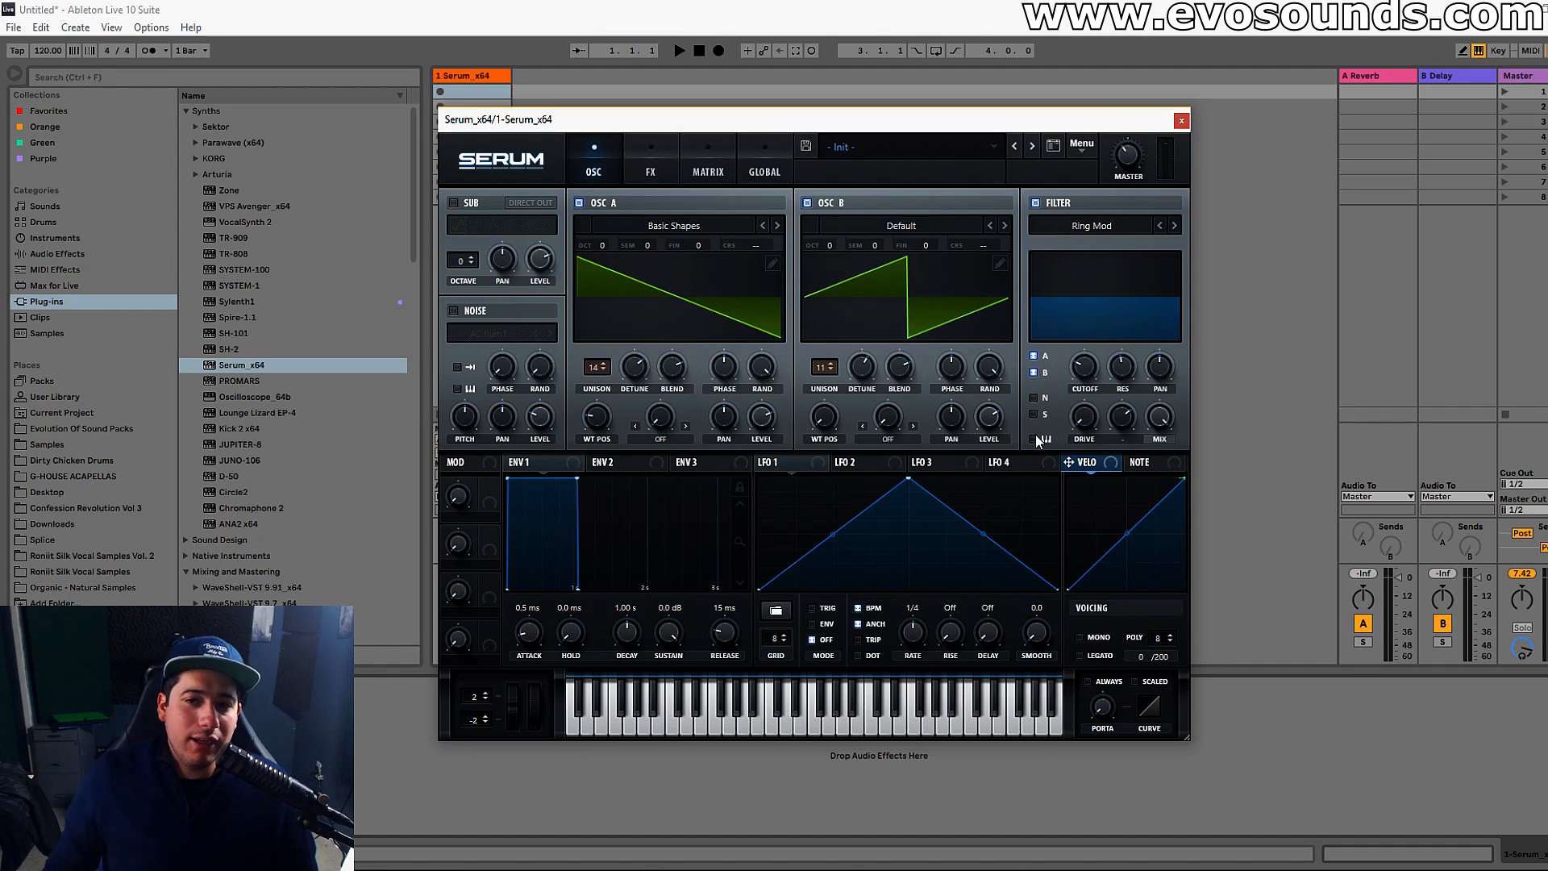
Sweep the Ring Mod cutoff without key tracking, passing about 976 Hz, and turn the filter's key tracking on.
mouse_move(1090, 365)
mouse_move(1091, 366)
mouse_down()
mouse_move(1113, 303)
mouse_move(1103, 341)
mouse_up()
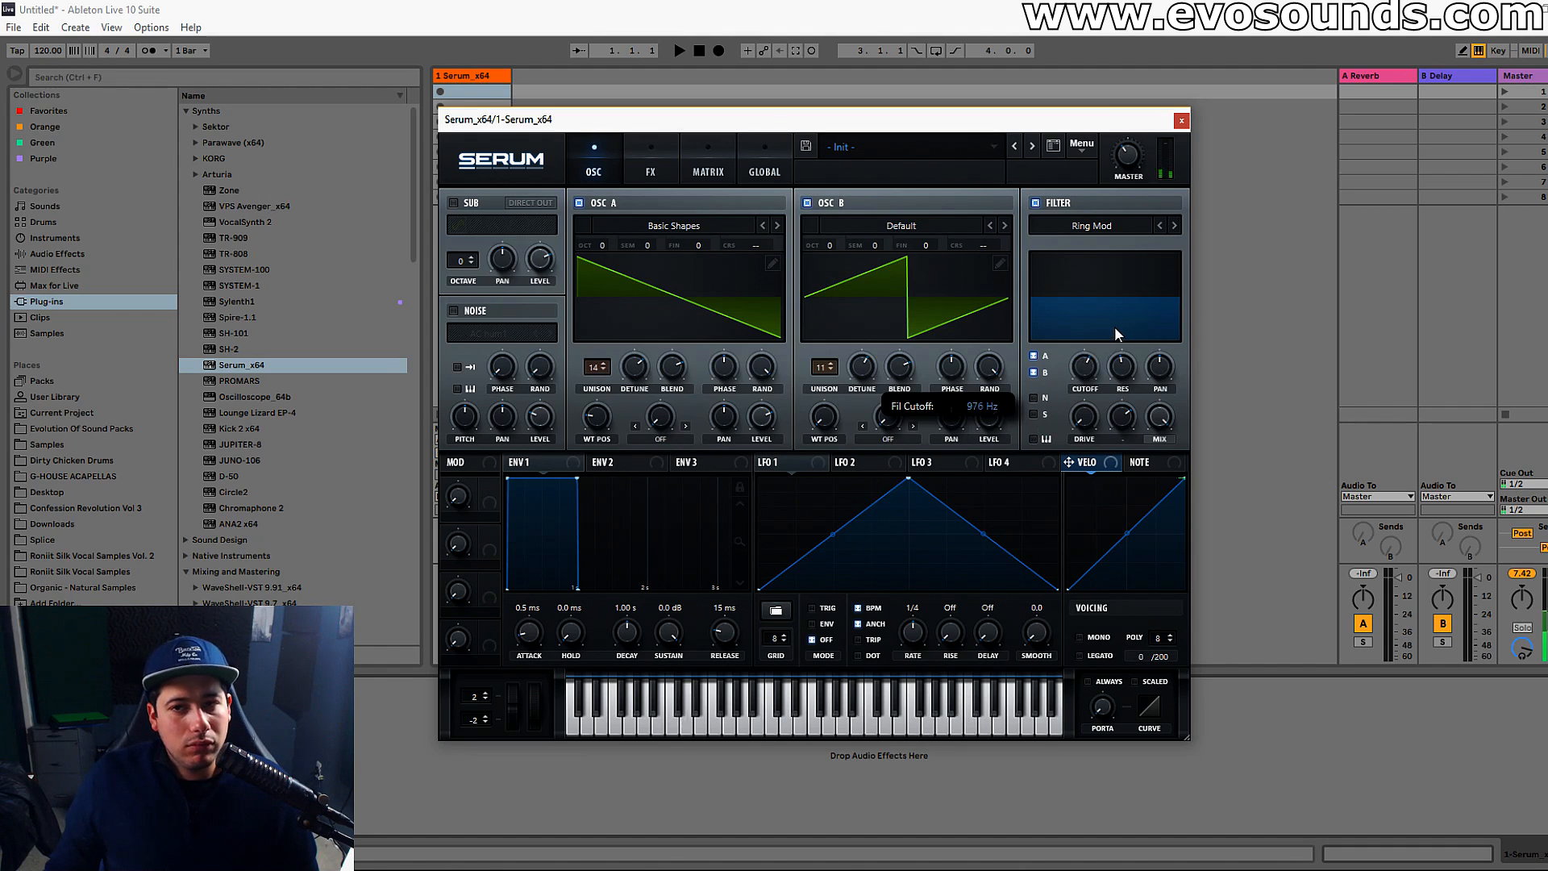
drag(1083, 367, 1083, 383)
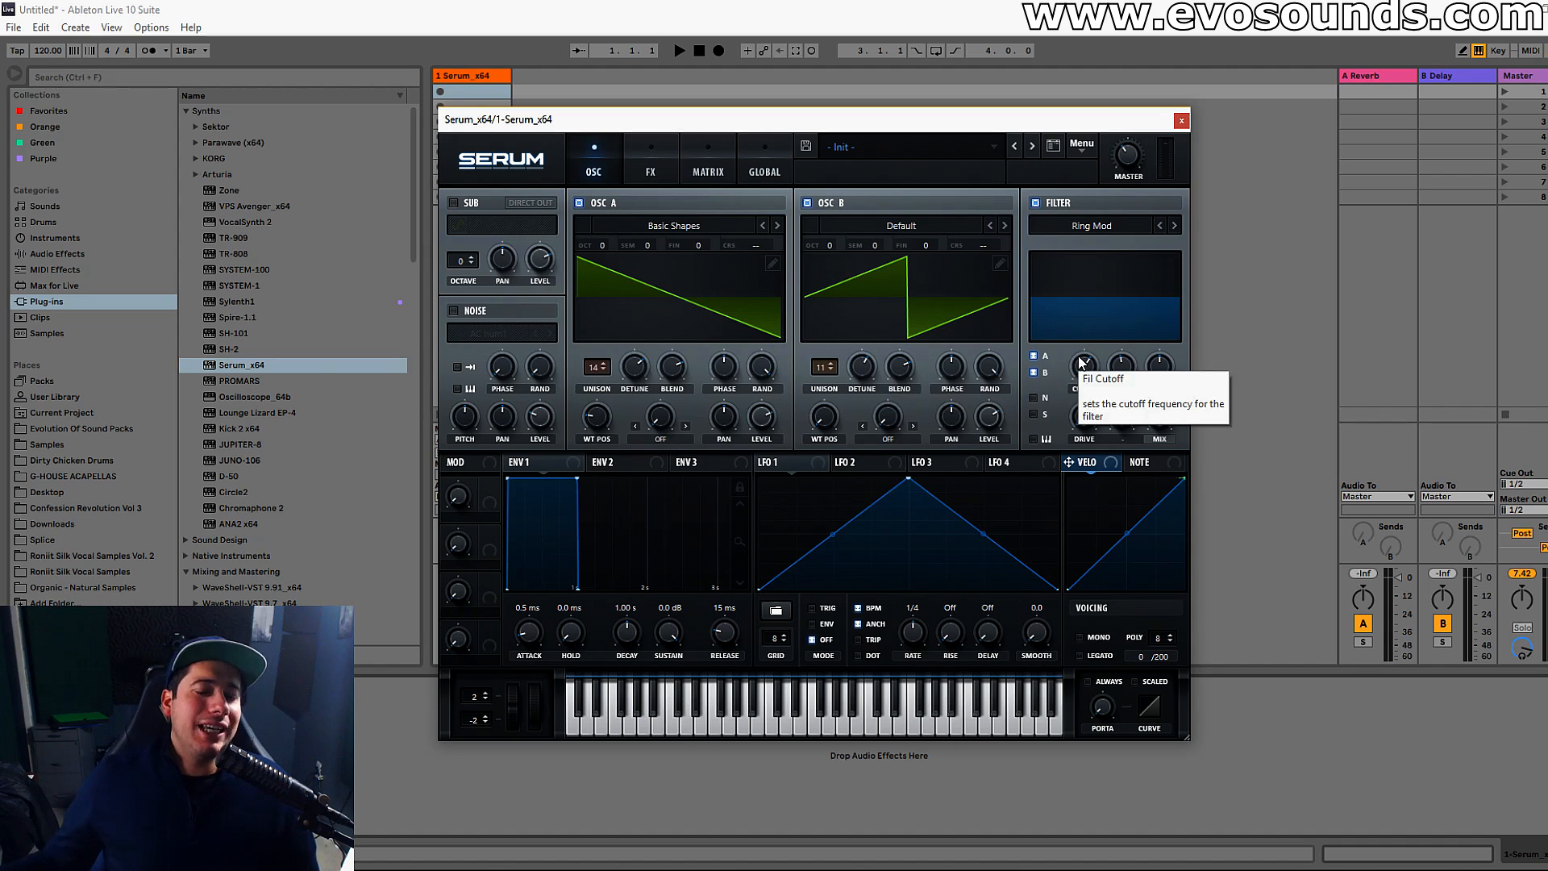
click(1032, 440)
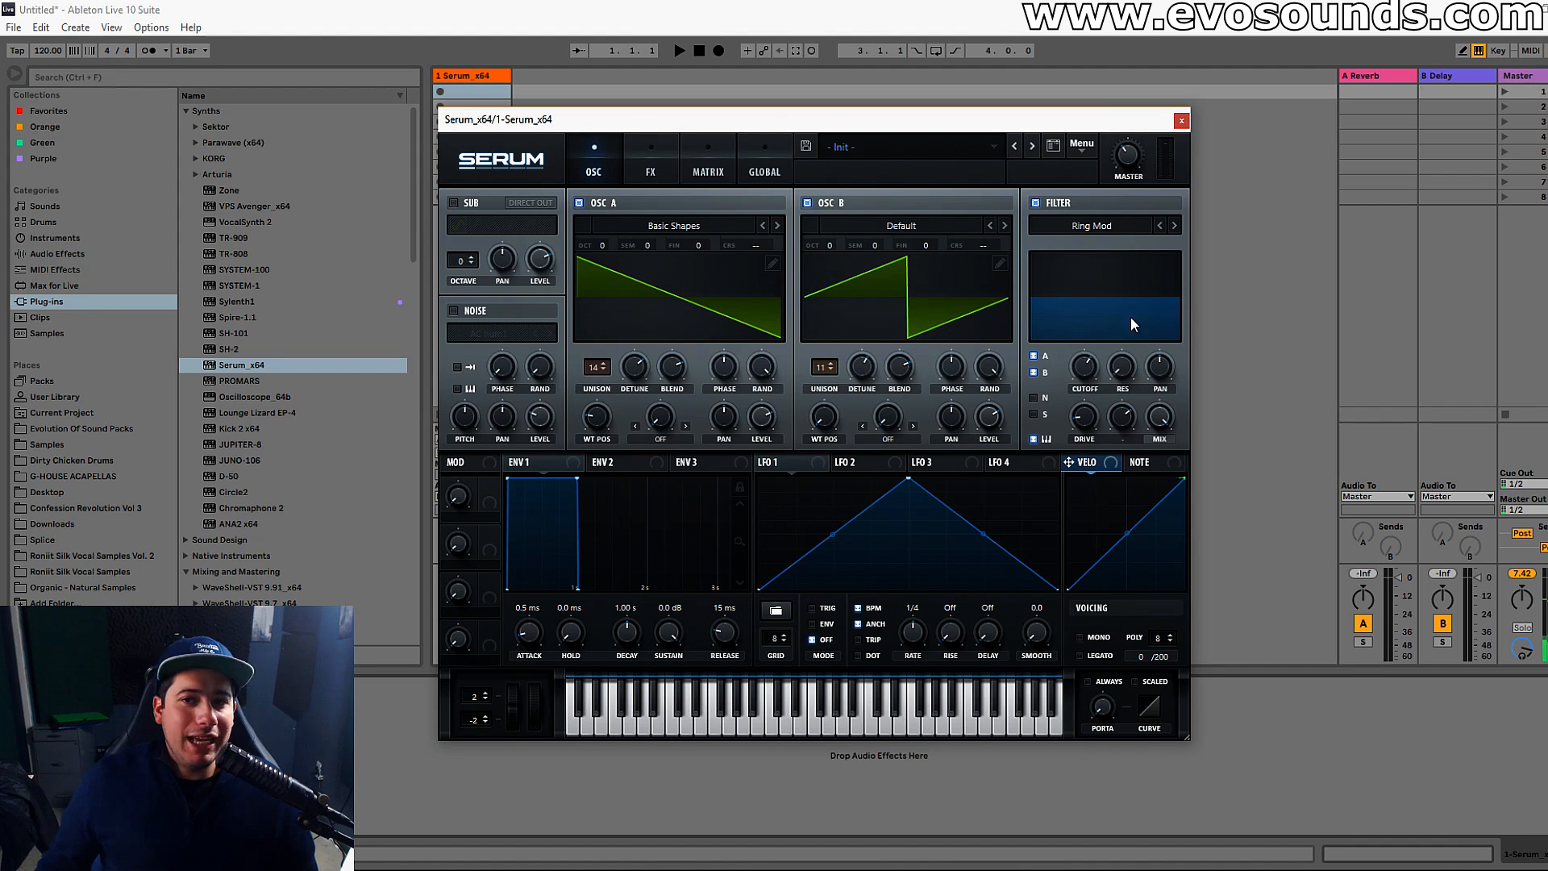
Switch the filter to Ring Modx2 and vary its cutoff and spread, bringing the spread to about 56%.
click(1176, 227)
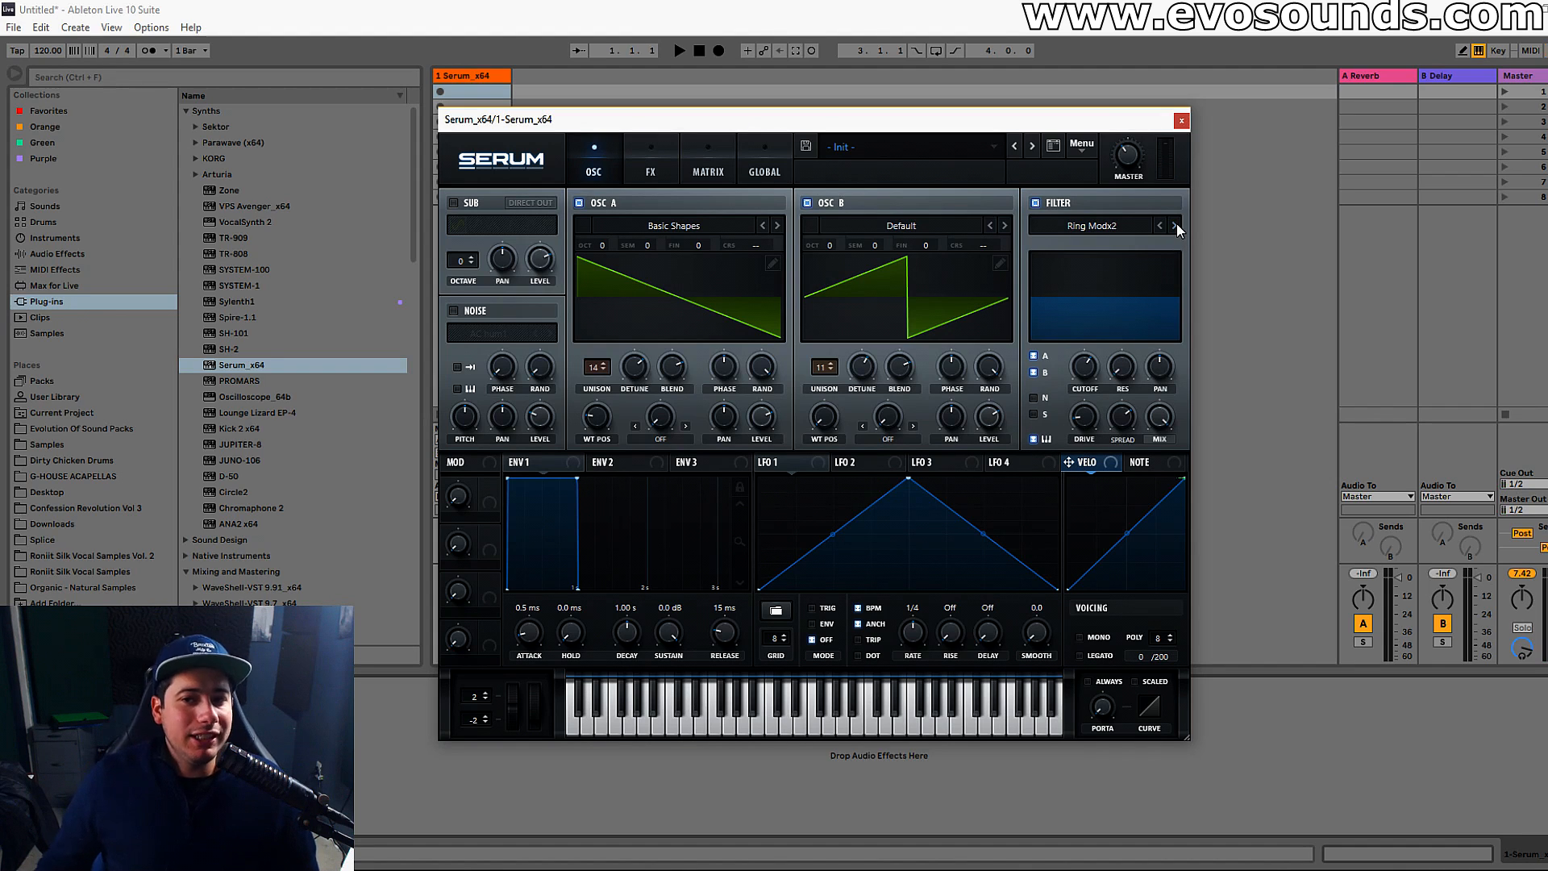
drag(1123, 410, 1102, 470)
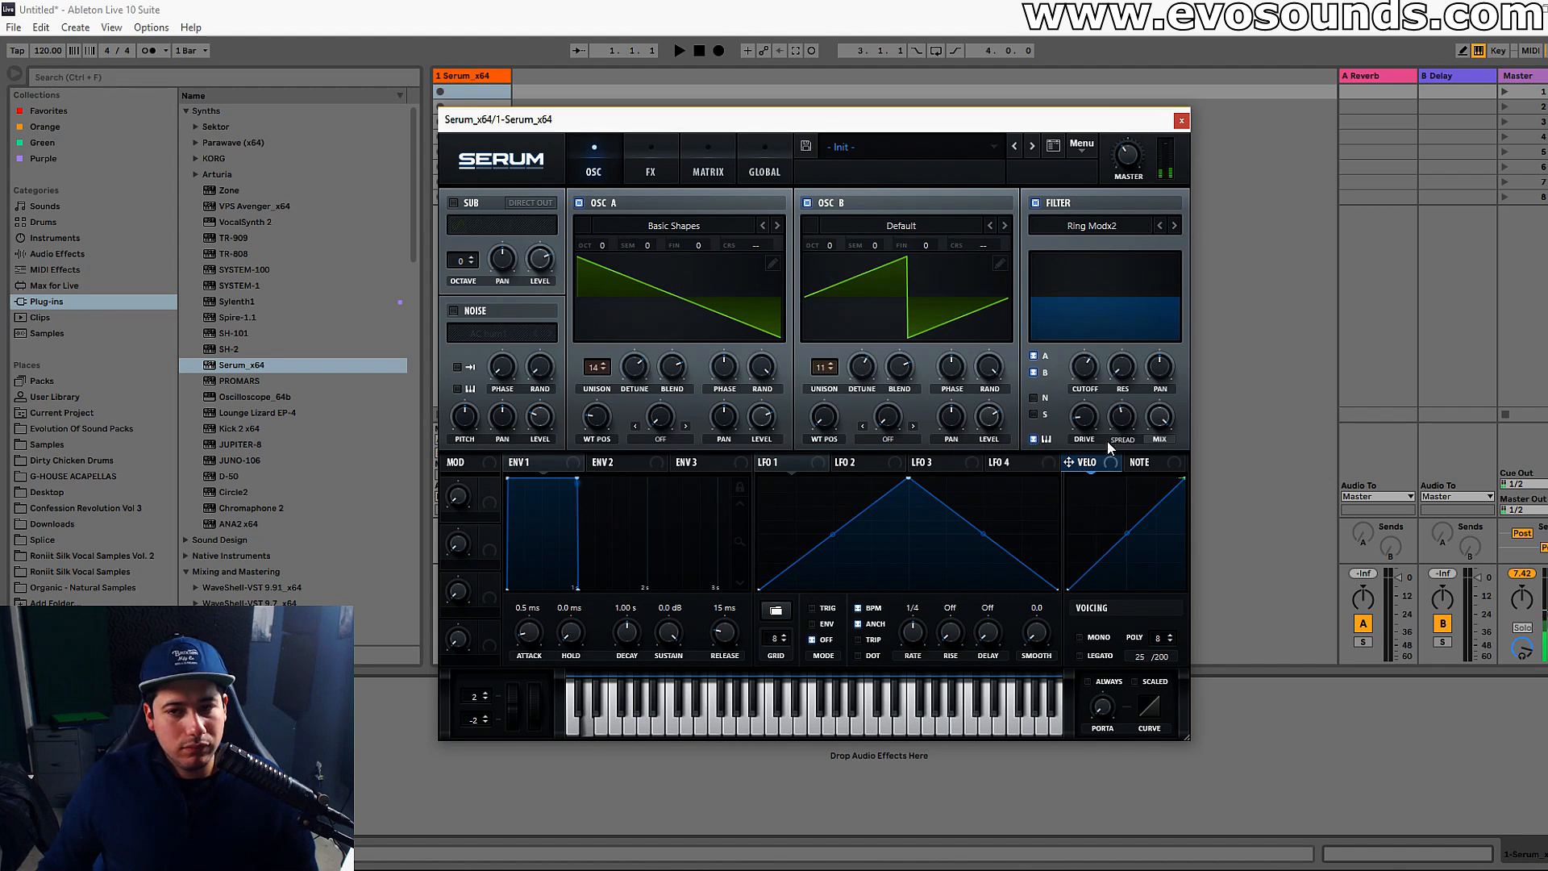
drag(1080, 391, 1067, 416)
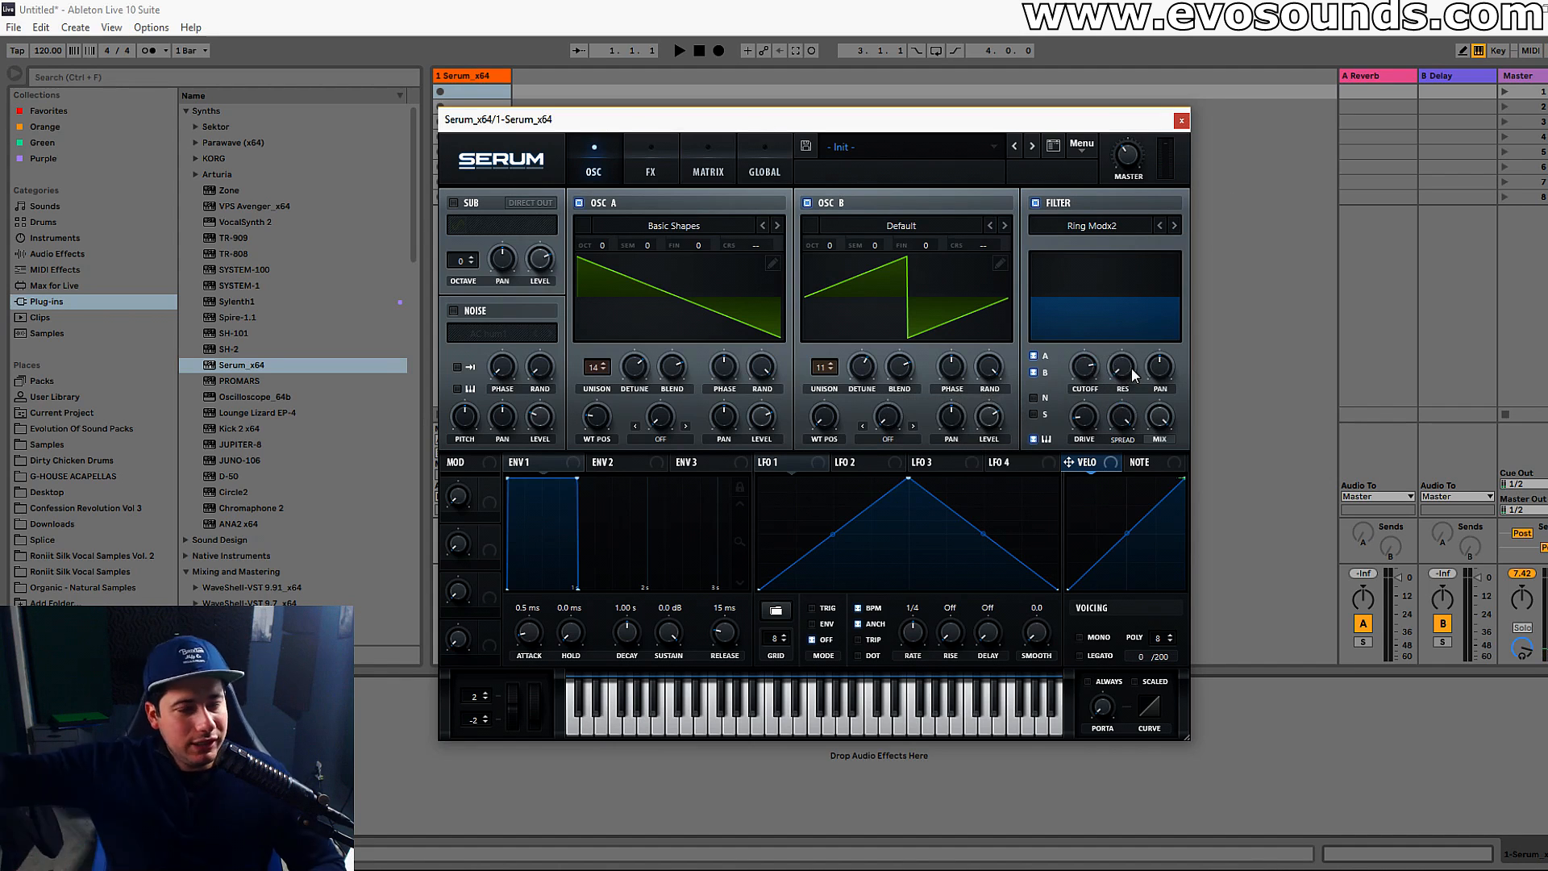
drag(1084, 368, 1087, 416)
drag(1122, 418, 1094, 468)
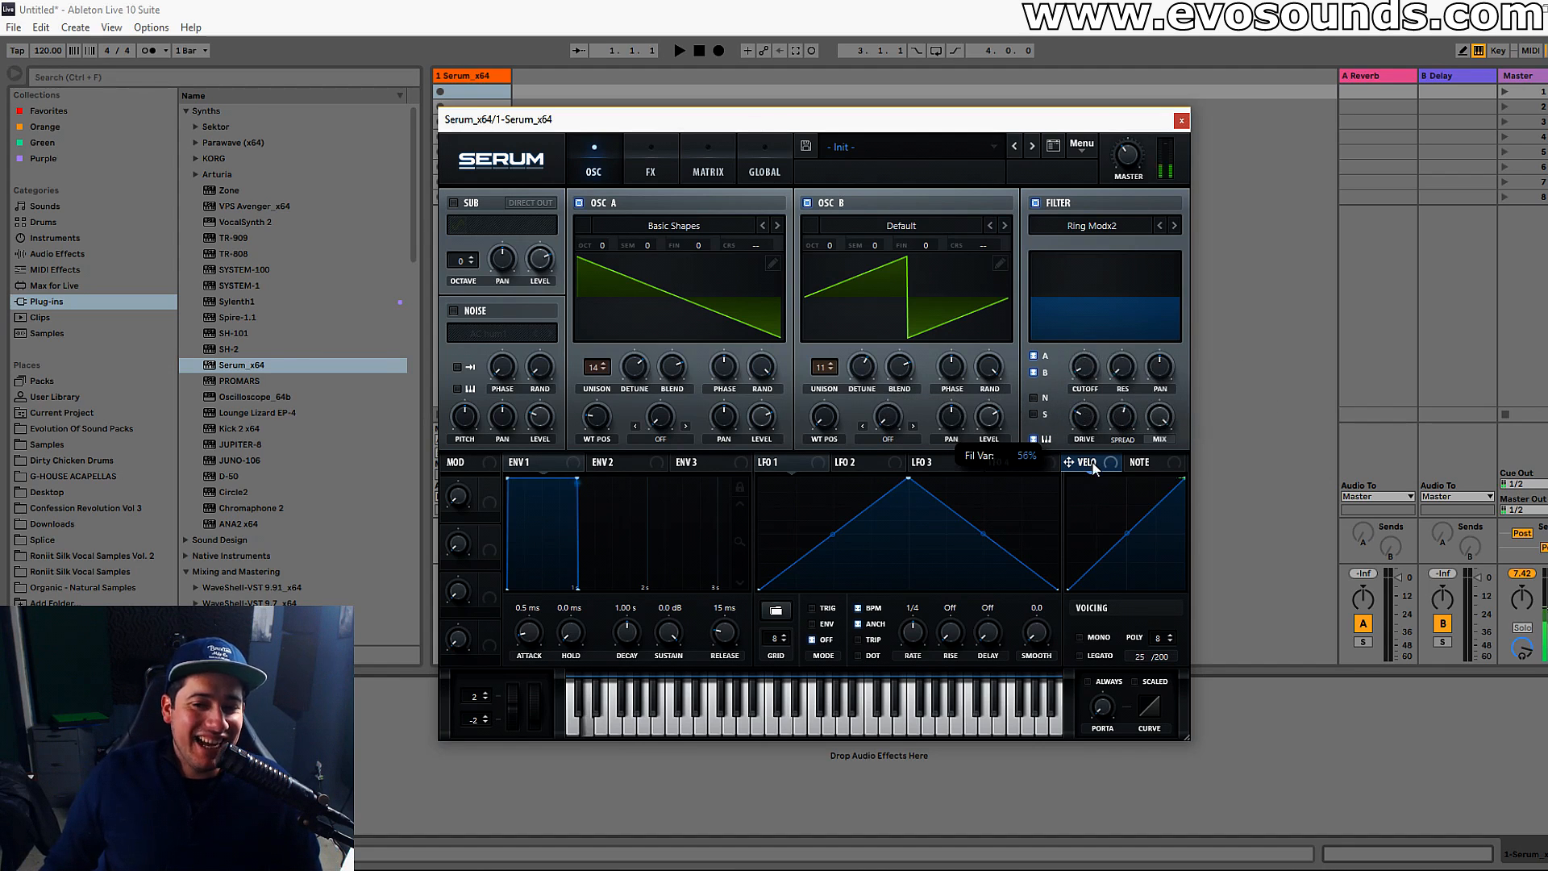
Switch the filter to SampHold and sweep its cutoff up and down, passing about 7881 Hz.
click(1149, 234)
mouse_move(1076, 302)
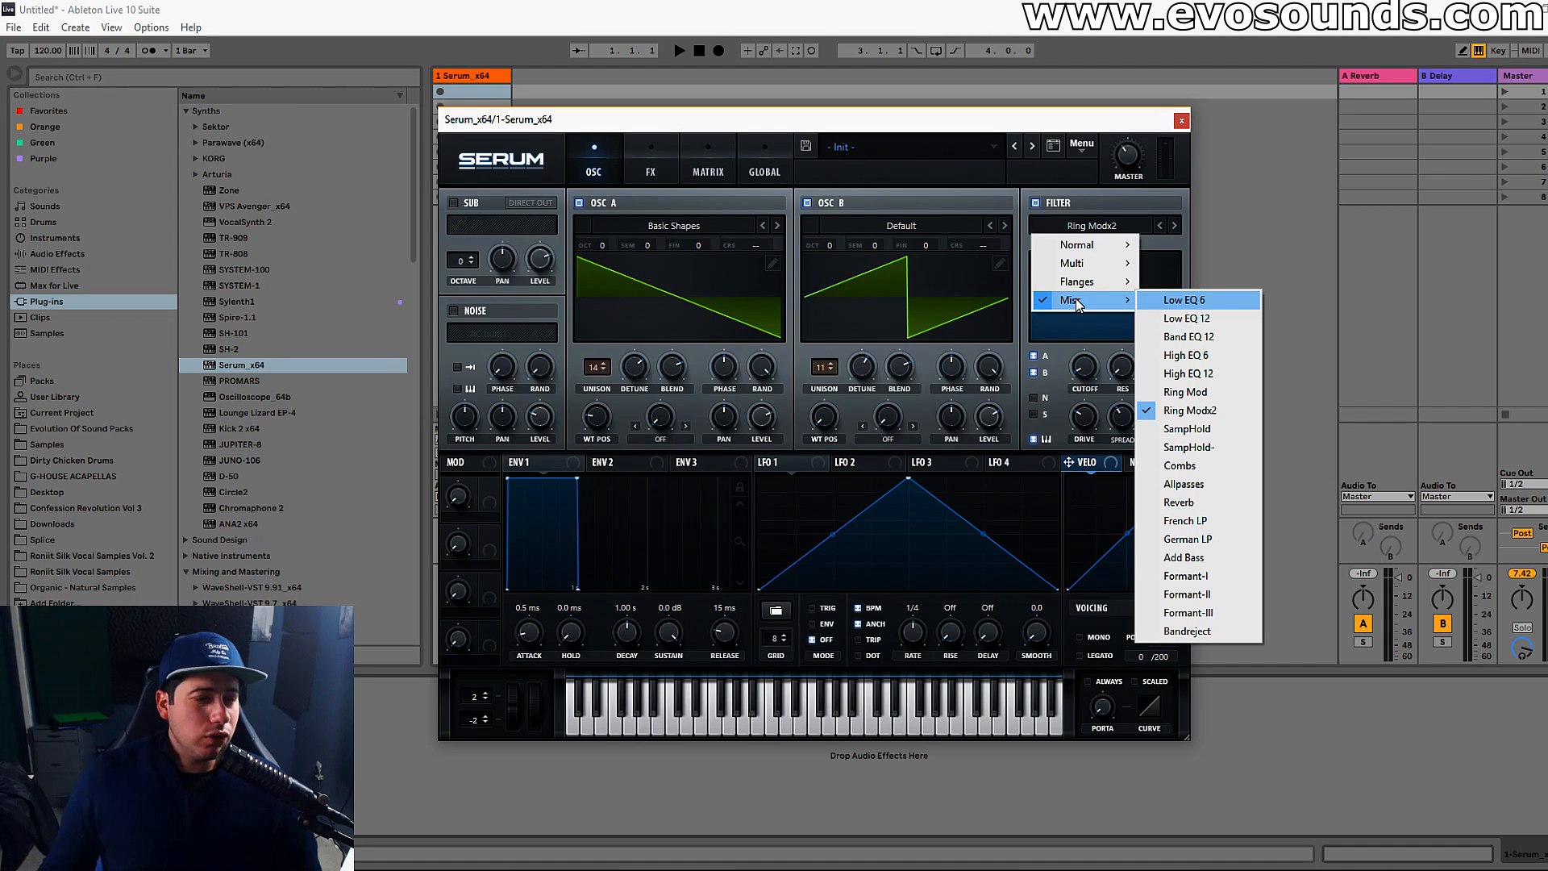
click(1186, 429)
drag(1097, 365, 1093, 330)
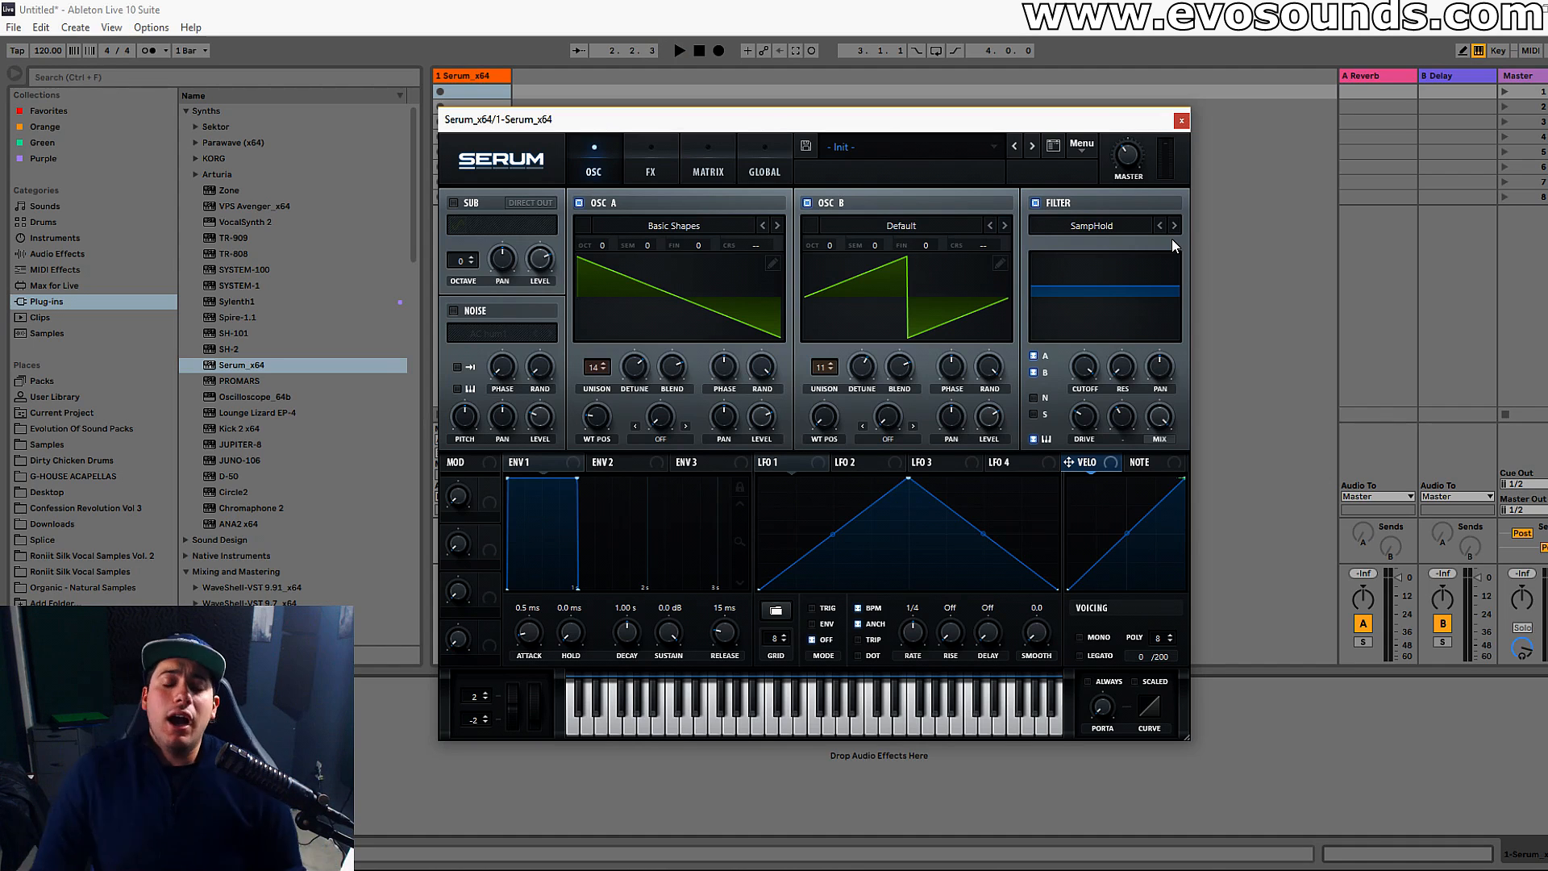
drag(1073, 362, 1148, 320)
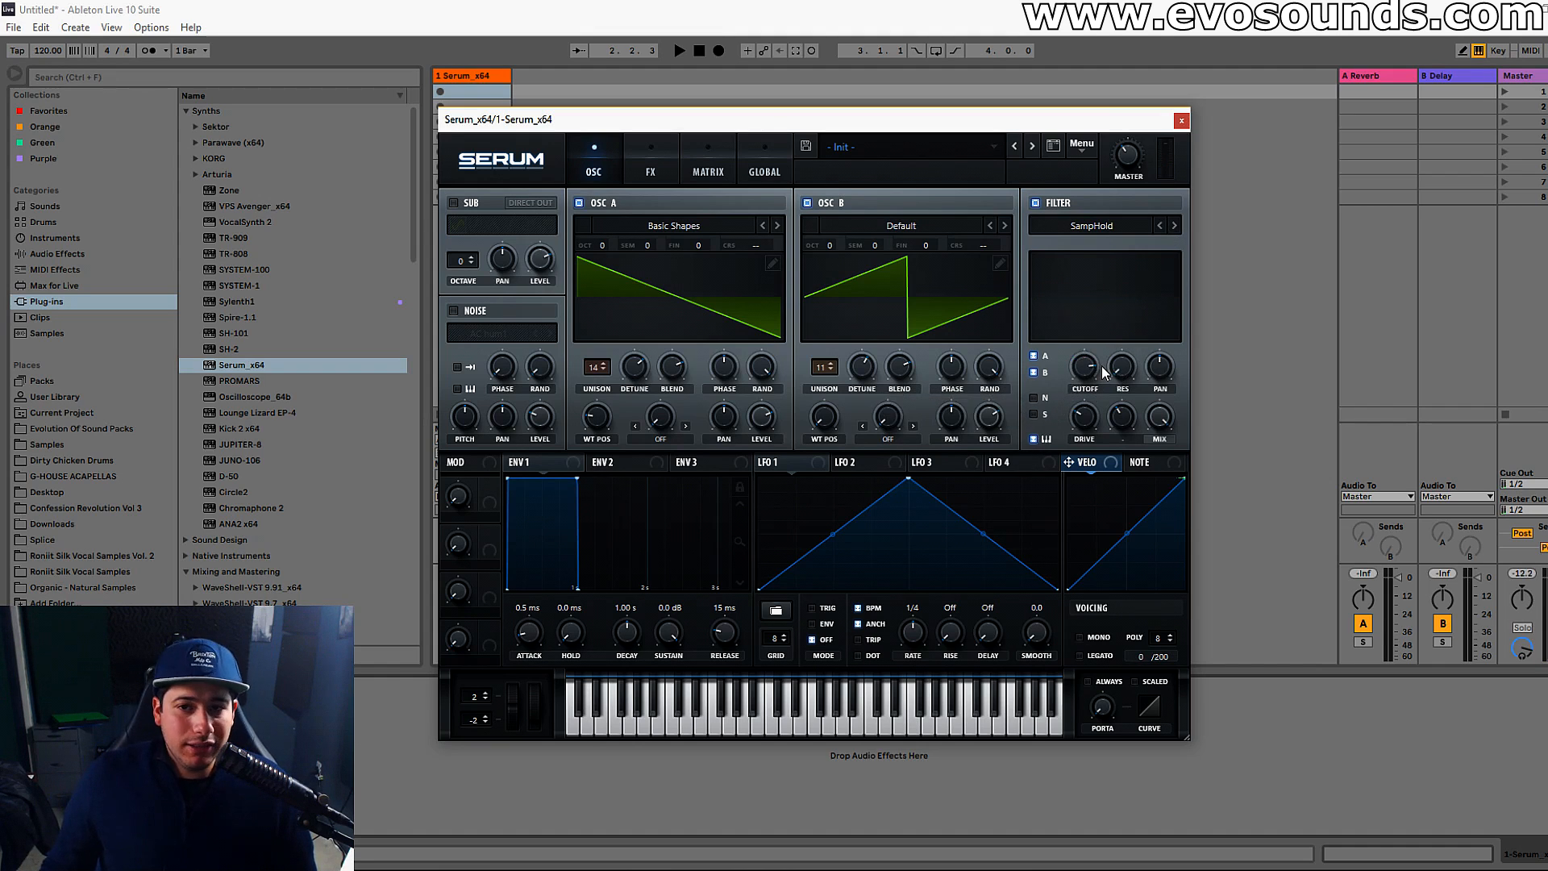
mouse_move(1066, 353)
mouse_down()
mouse_move(1081, 333)
mouse_move(1071, 385)
mouse_up()
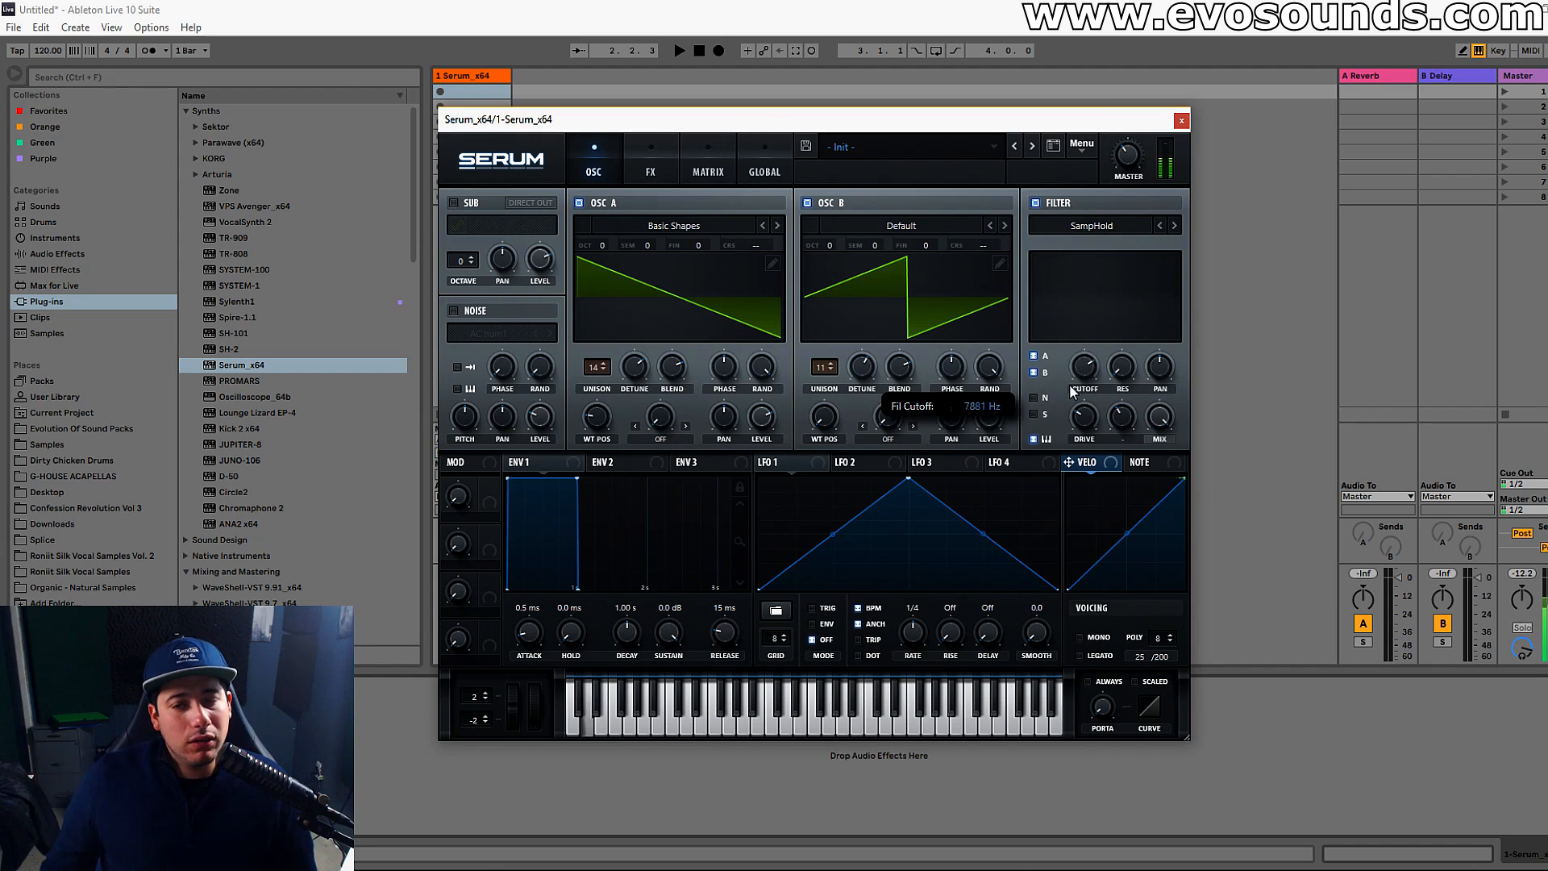
drag(1054, 436, 1126, 258)
Browse the filter types next to SampHold, return to SampHold, and lower its cutoff past about 3501 Hz.
click(1170, 225)
click(1162, 225)
click(1162, 225)
drag(1078, 363, 1080, 367)
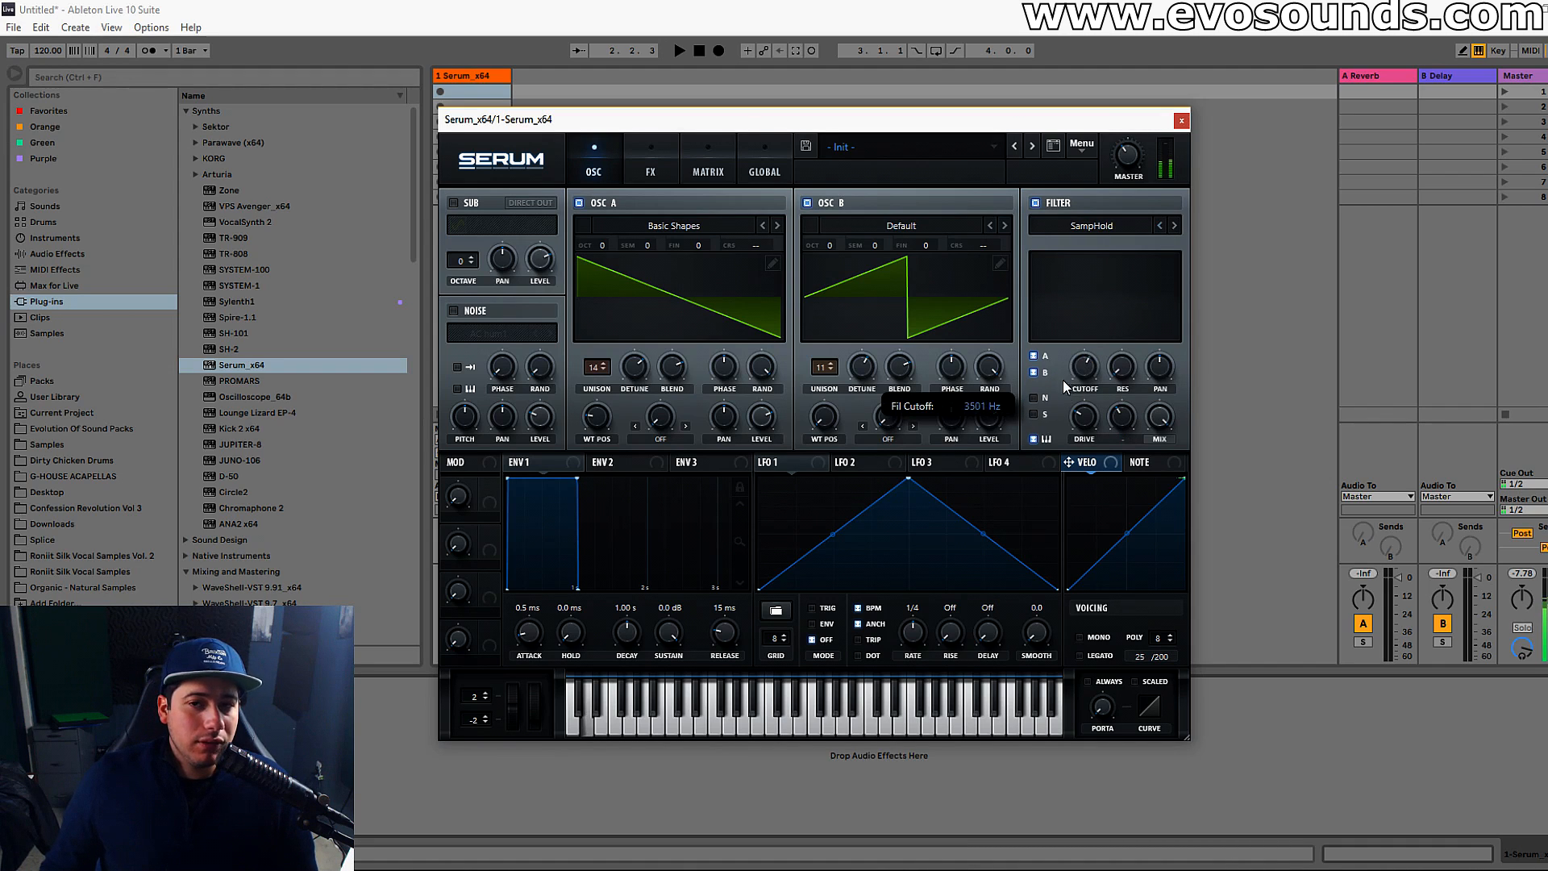
drag(1038, 414, 1020, 425)
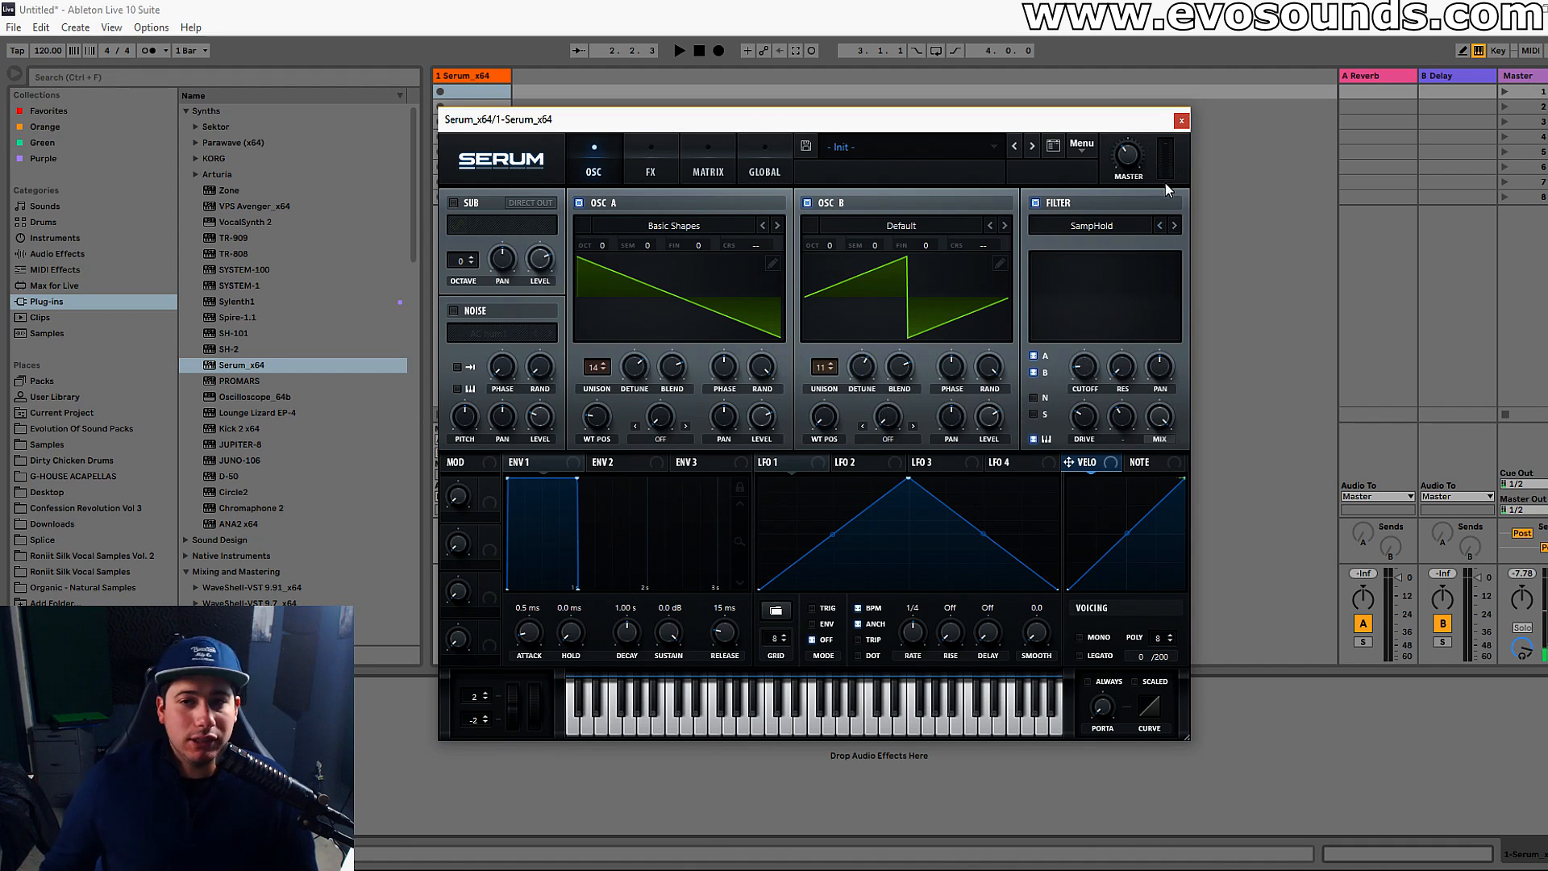
Switch the filter to the miscellaneous type Combs.
click(1140, 226)
mouse_move(1119, 302)
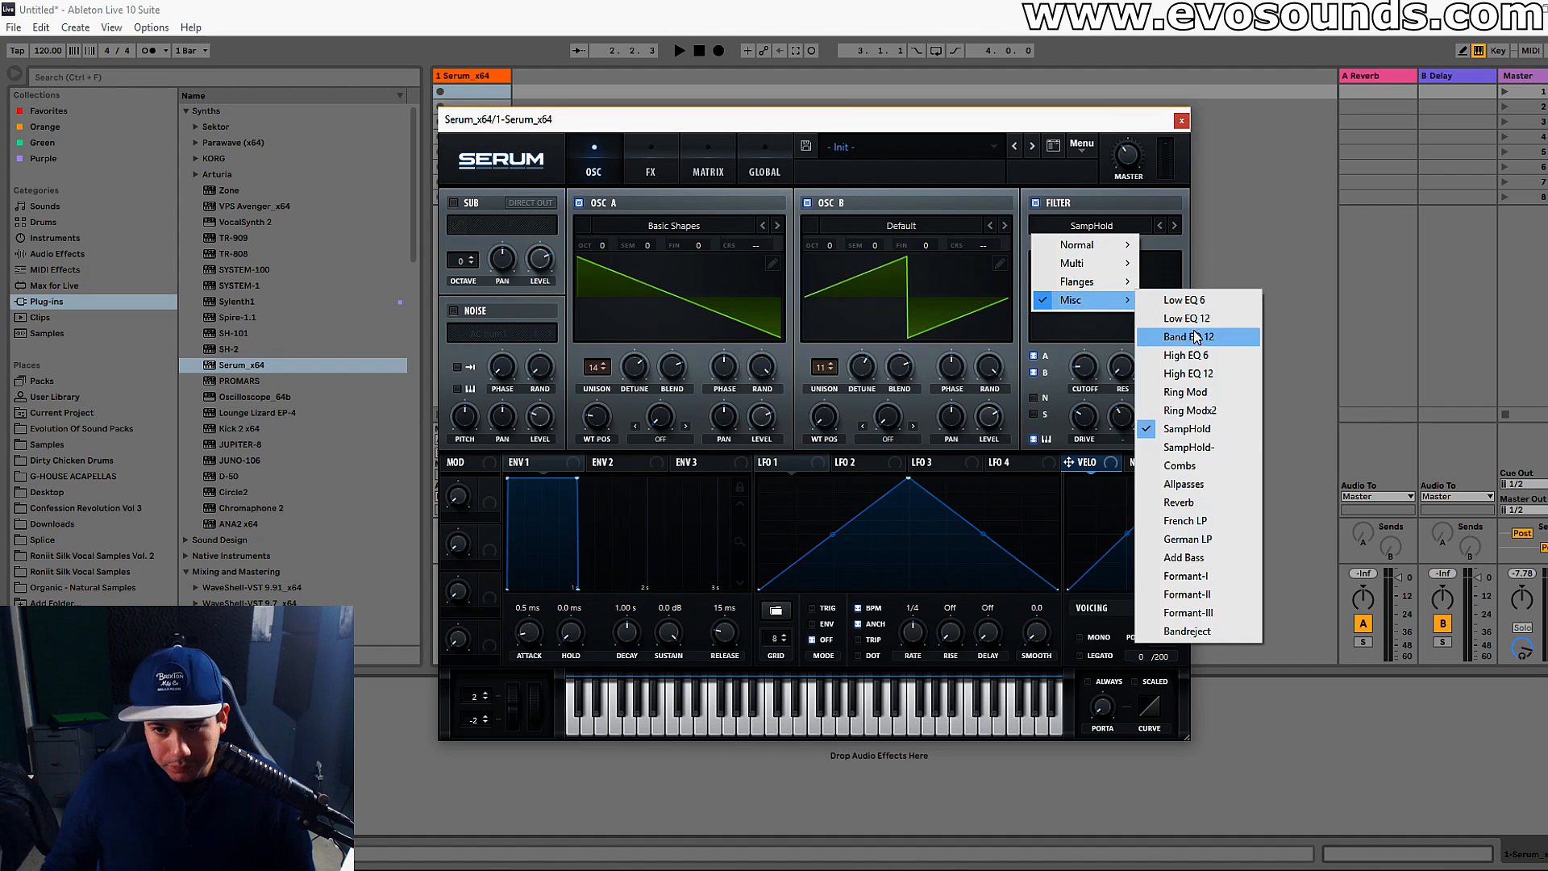
click(1186, 465)
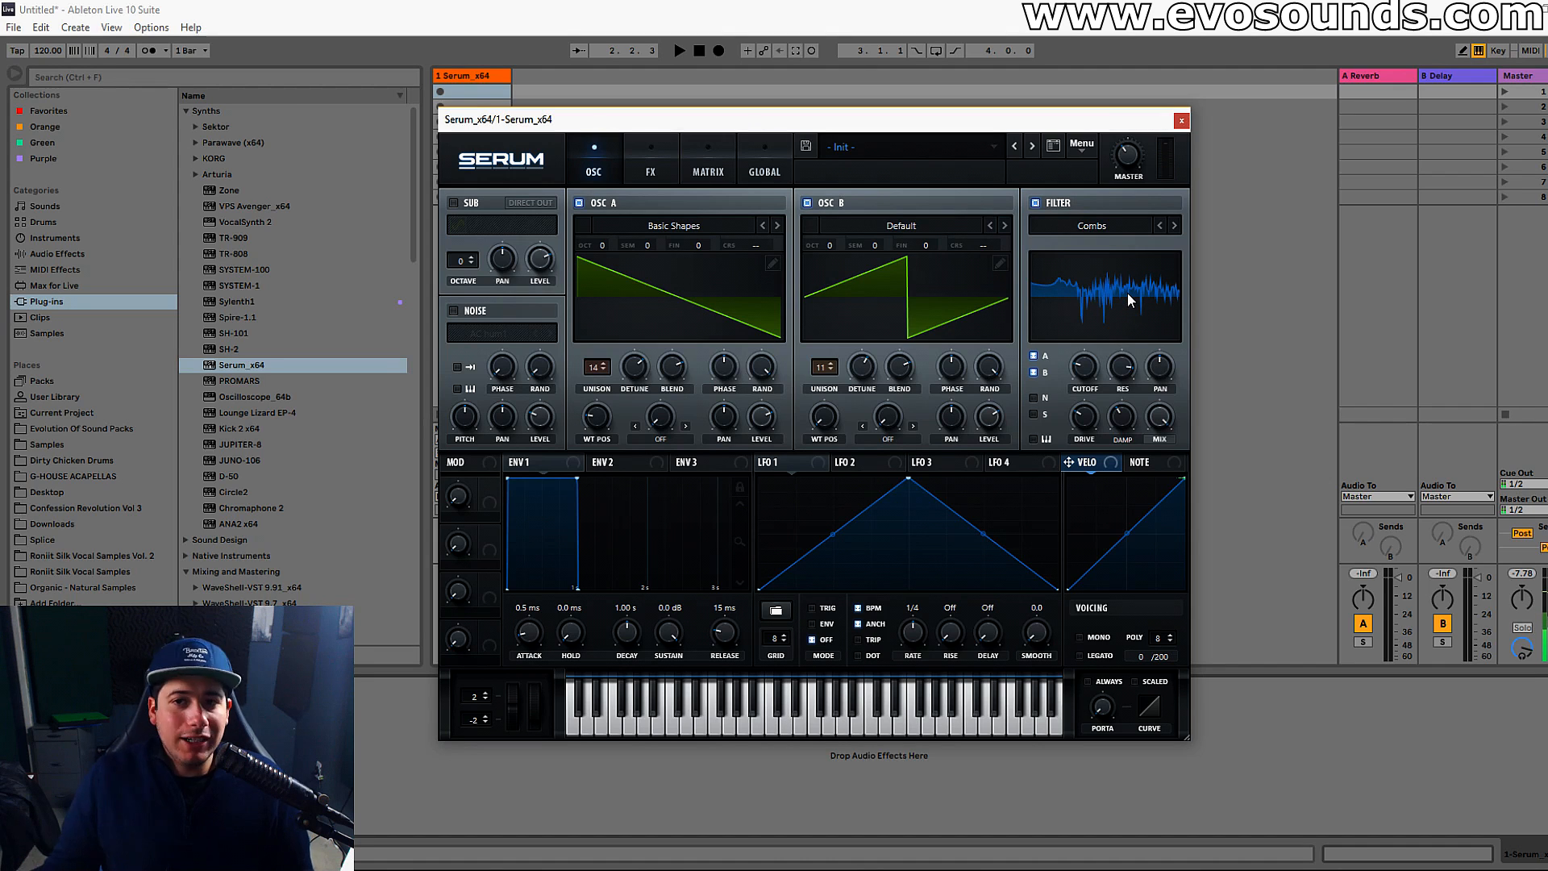
Turn off OSC B and reduce OSC A to a square wave from Basic Shapes with 1 unison voice.
click(742, 225)
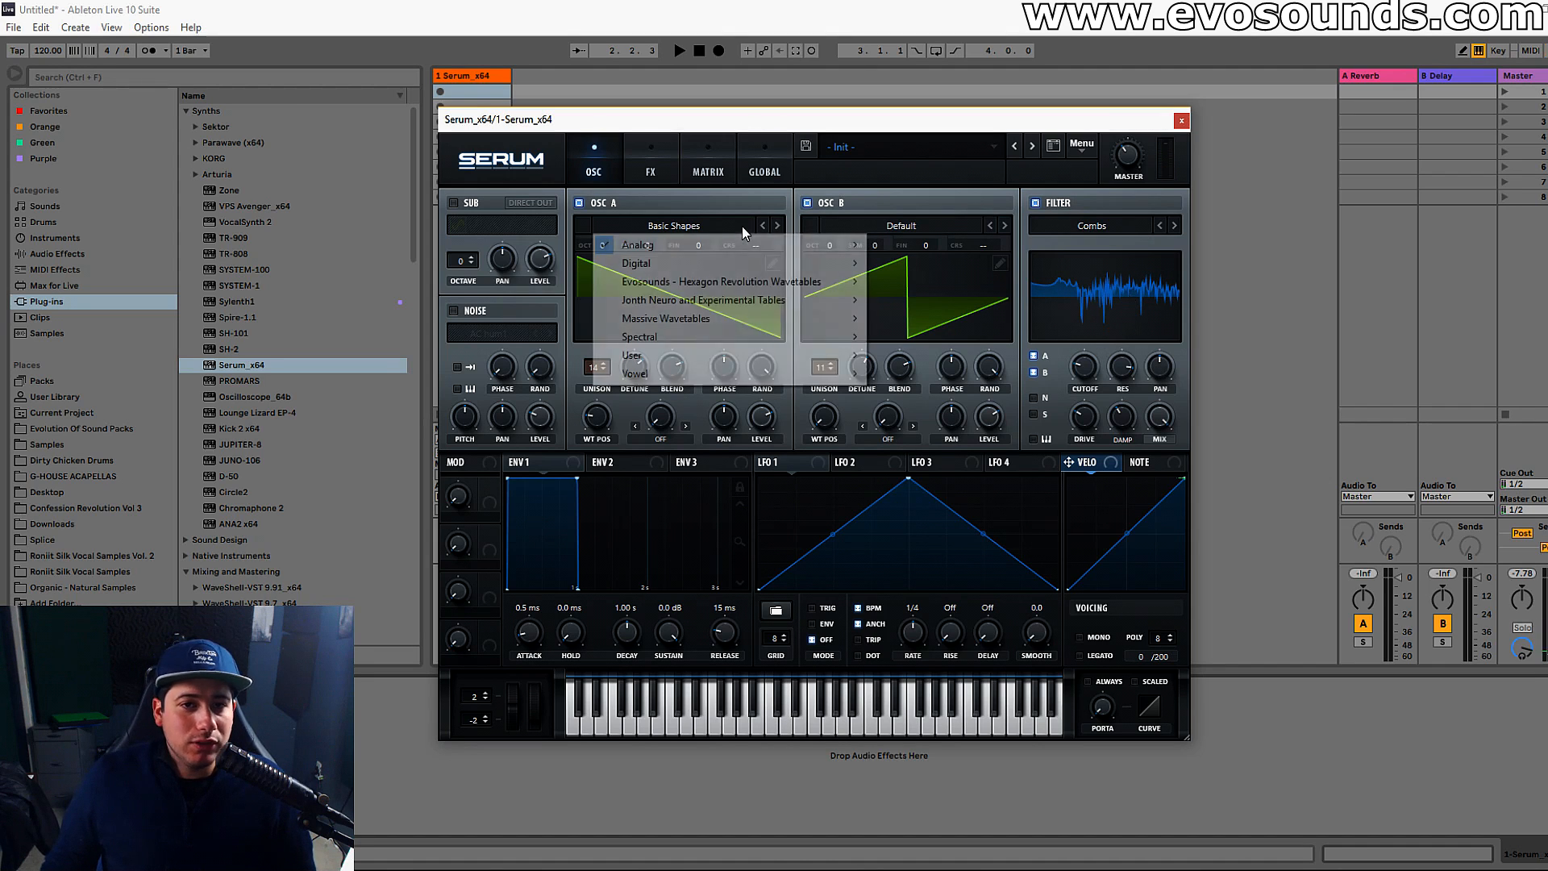
click(639, 379)
click(821, 205)
drag(635, 367, 611, 428)
drag(597, 417, 595, 434)
drag(597, 367, 632, 342)
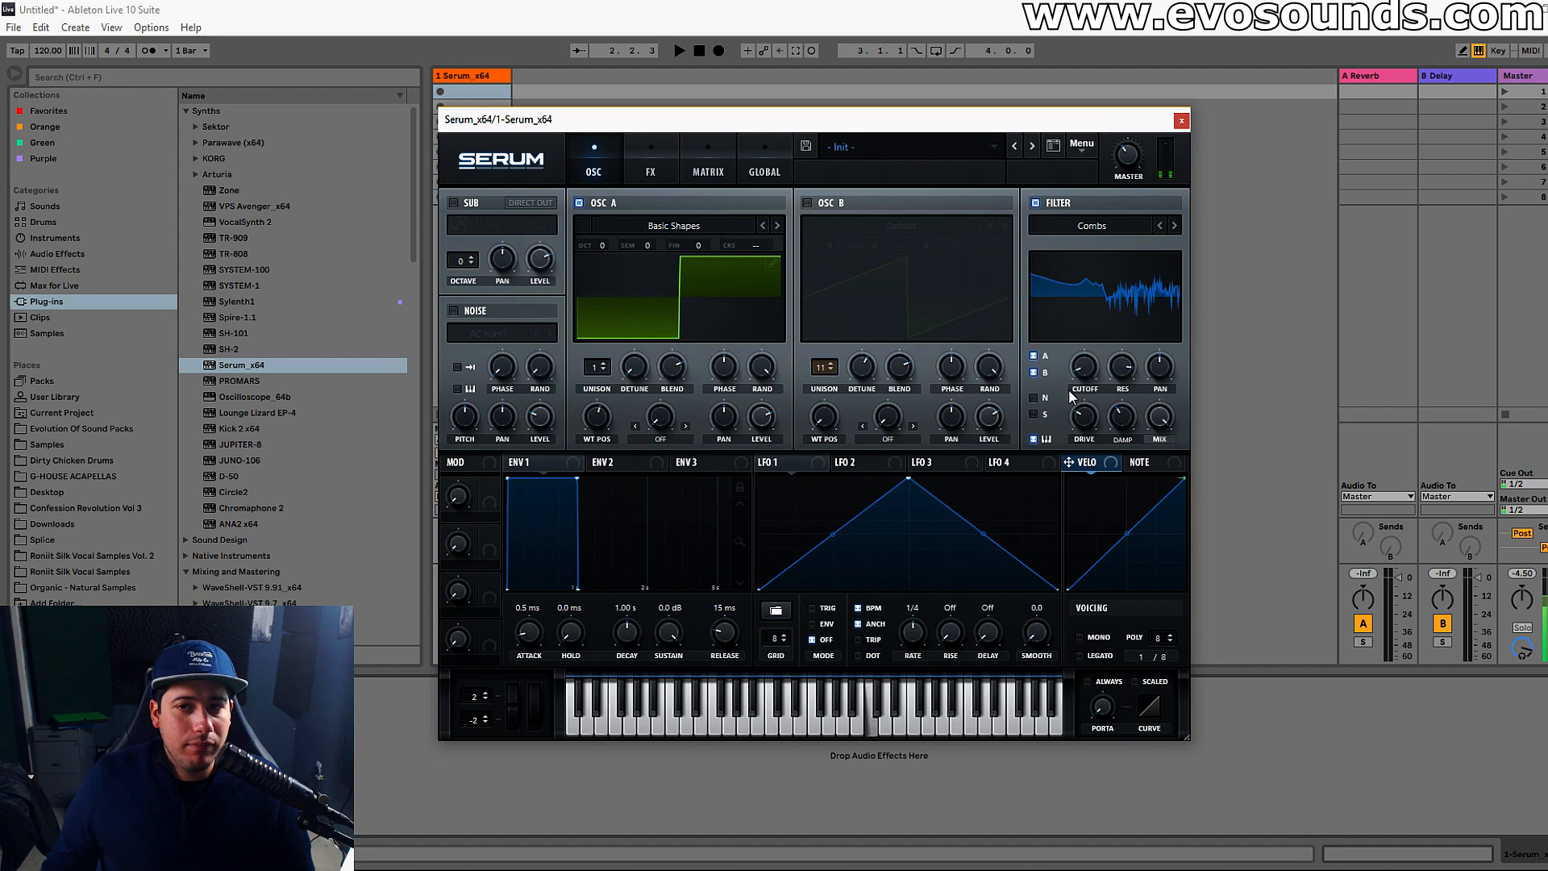
Turn off the filter's key tracking and adjust the Combs cutoff to about 80 Hz.
click(1034, 438)
drag(1082, 368, 1083, 348)
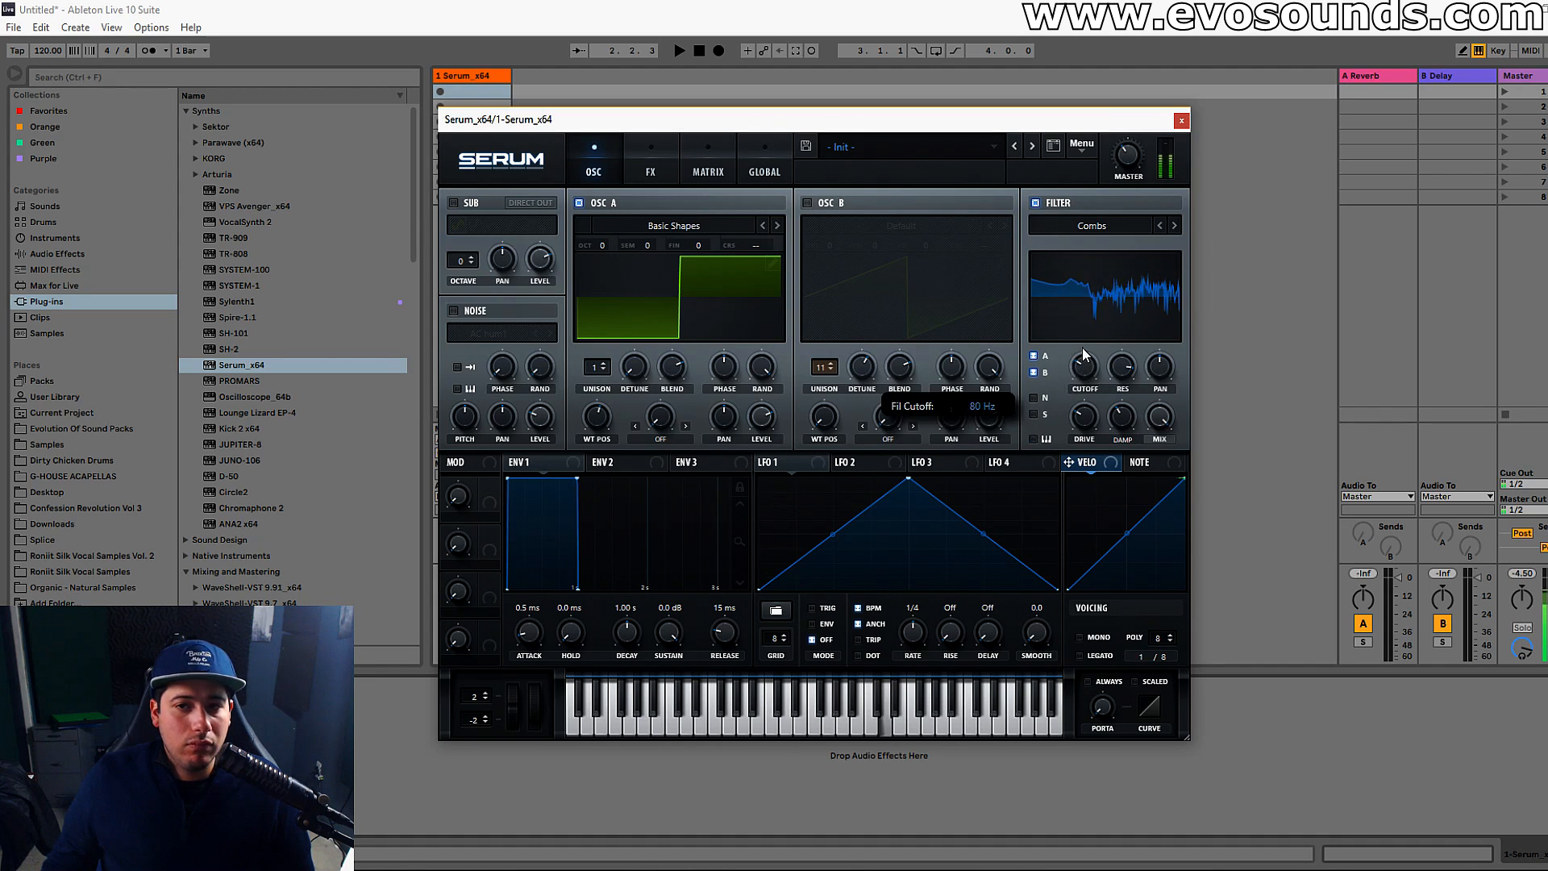
Switch the filter to Allpasses and toggle the filter's phase display.
click(1171, 226)
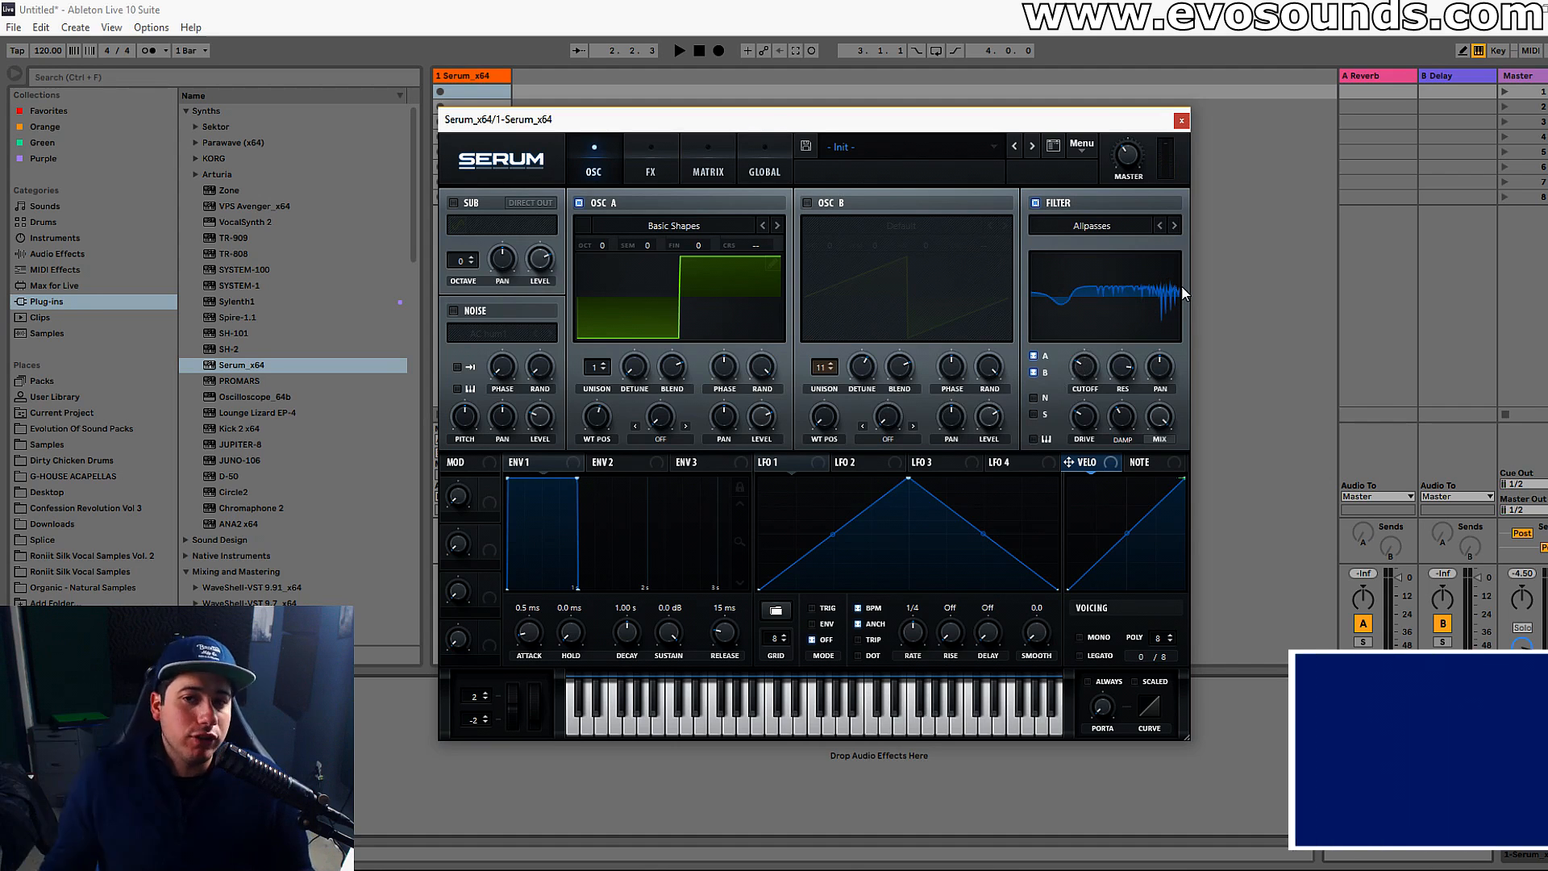
click(1129, 298)
click(1129, 313)
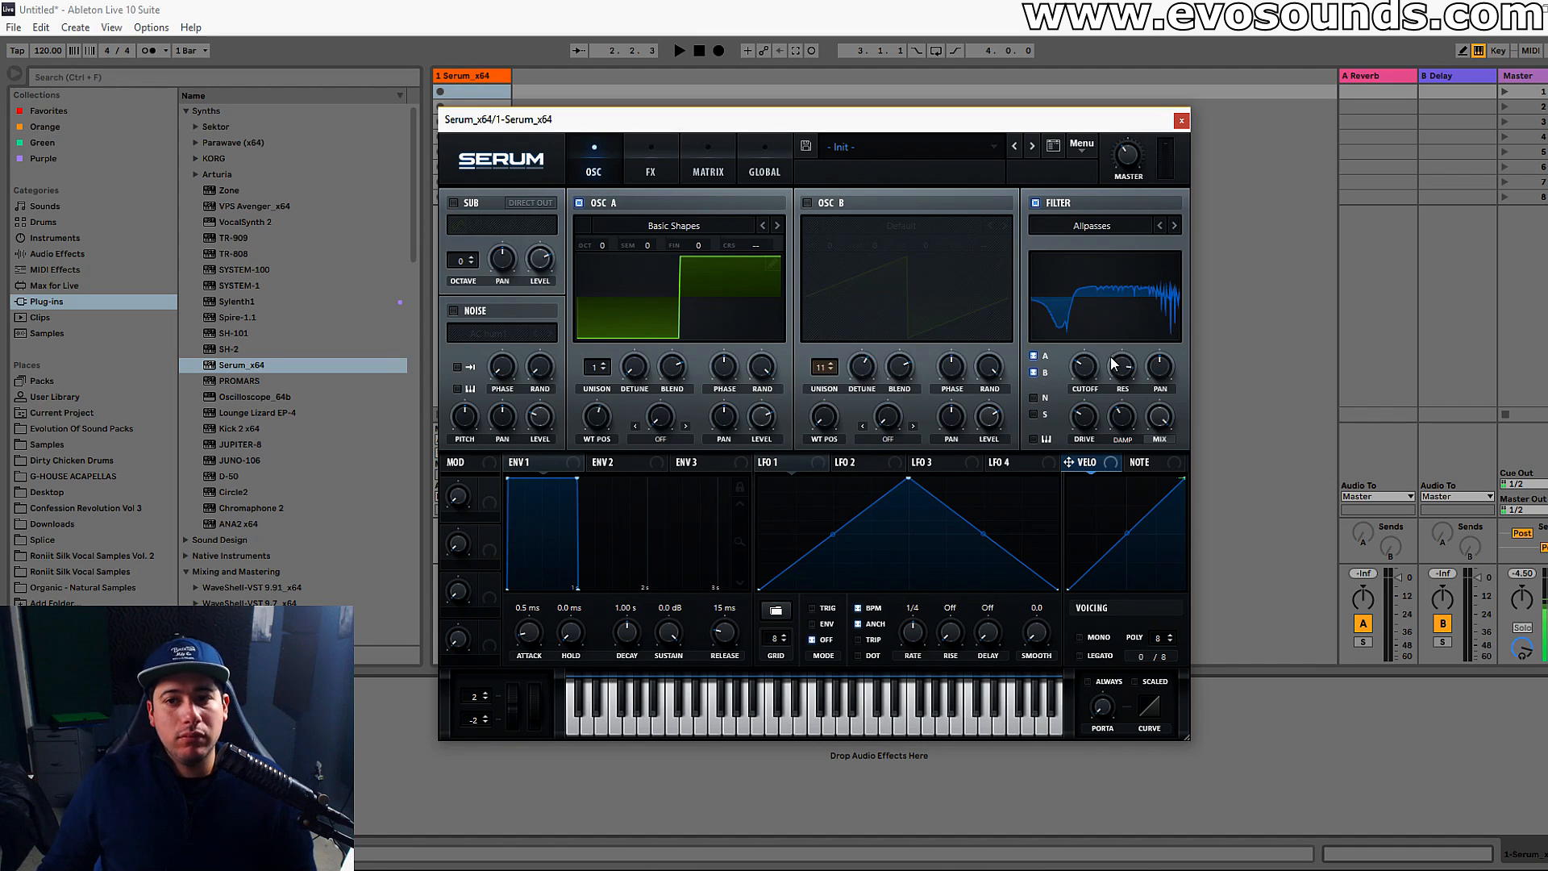
Sweep the cutoff, resonance and damp controls of the Allpasses filter across their ranges.
drag(1095, 371, 1107, 330)
drag(1123, 415, 1118, 450)
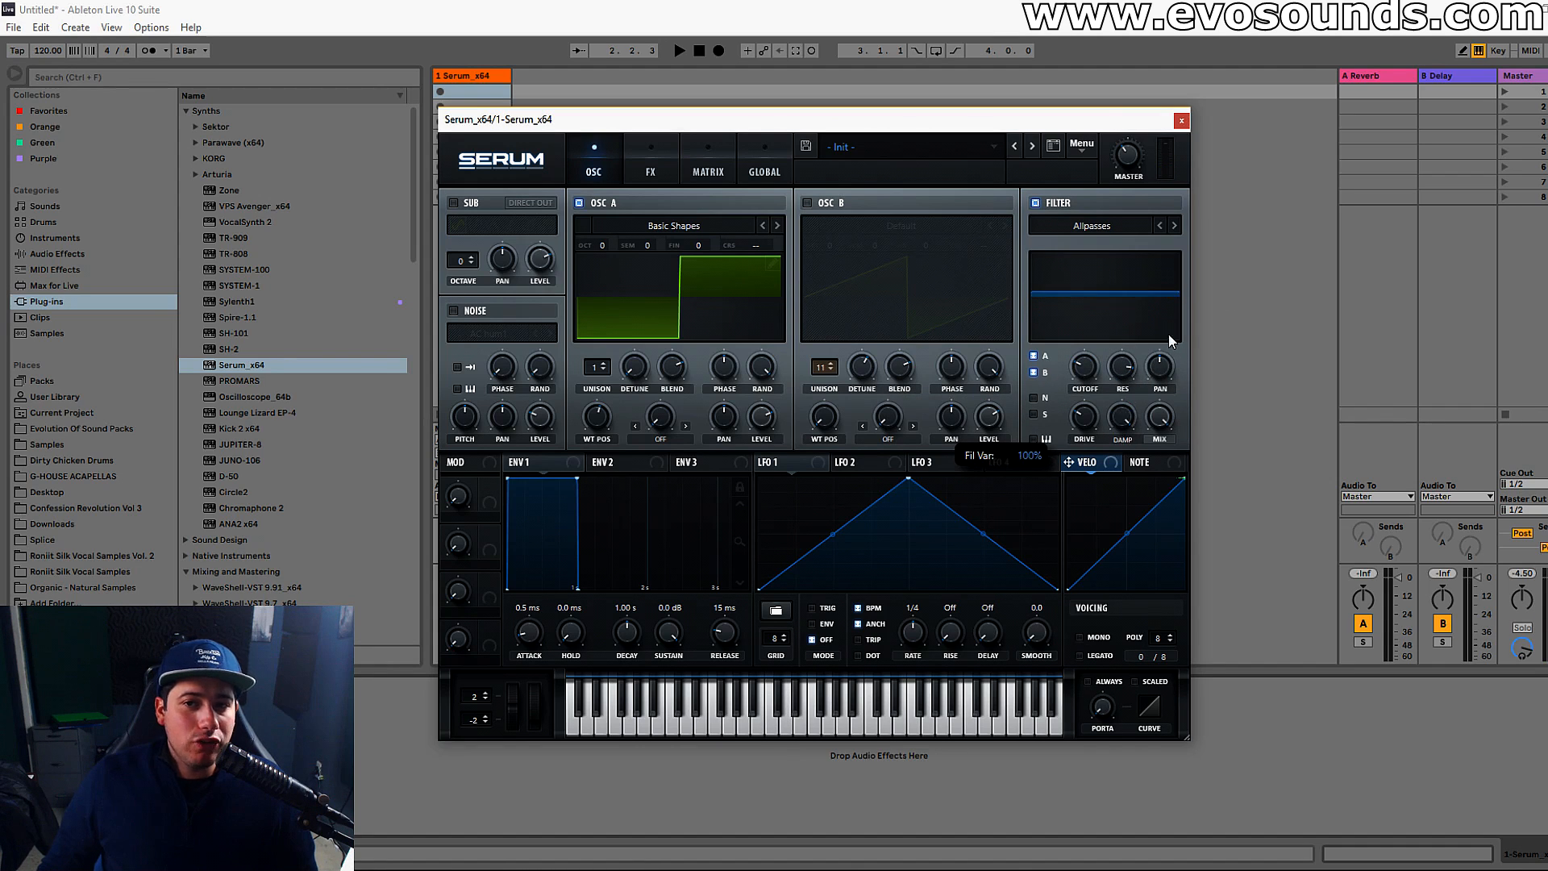
drag(1169, 334, 1112, 440)
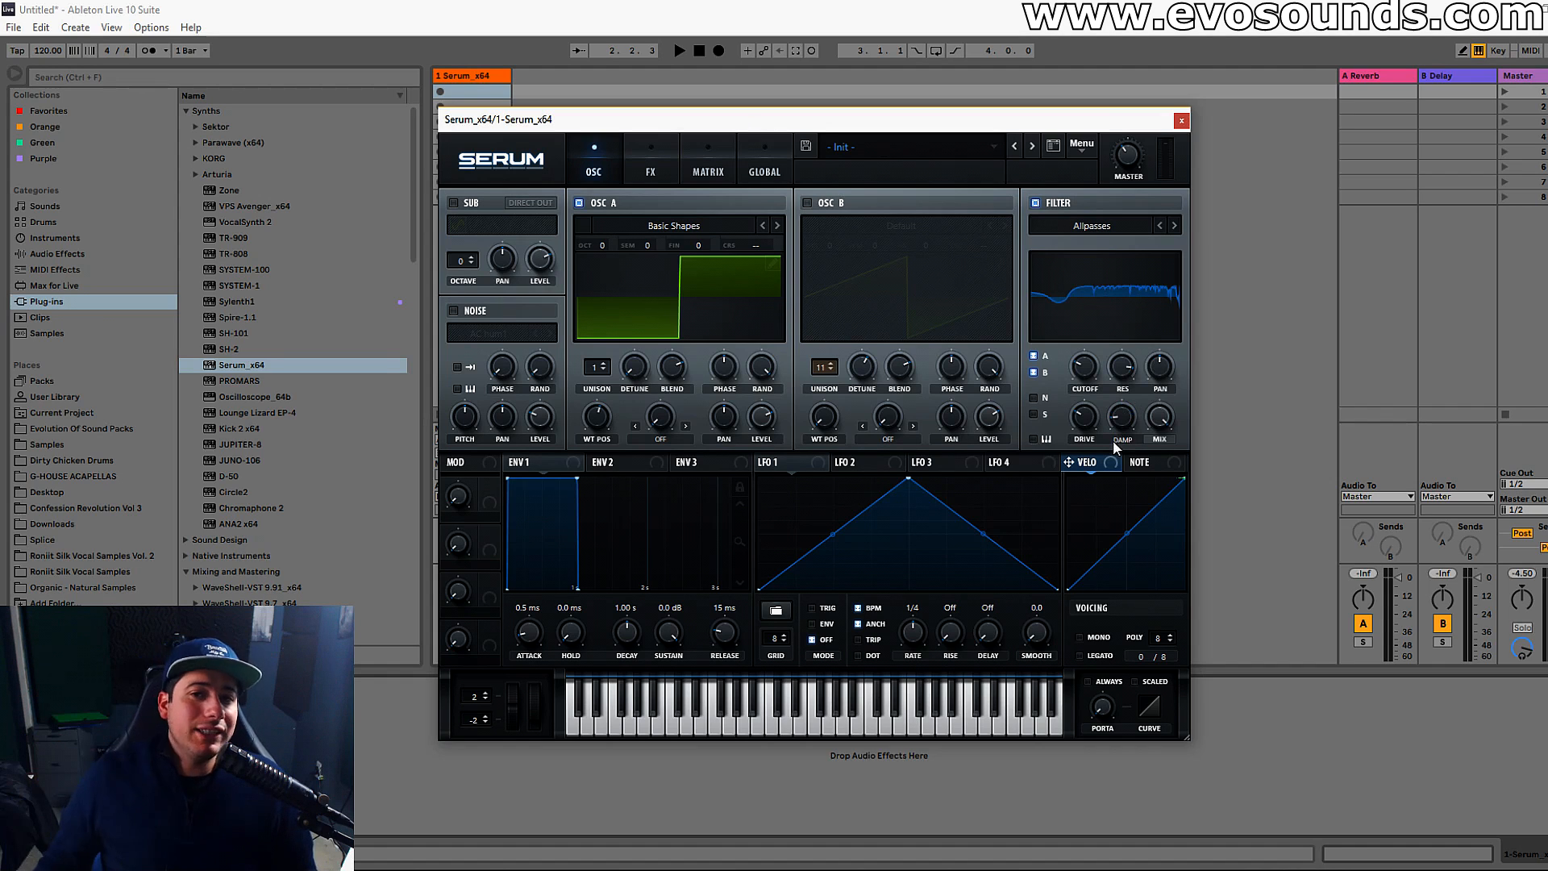
drag(1121, 411, 1179, 335)
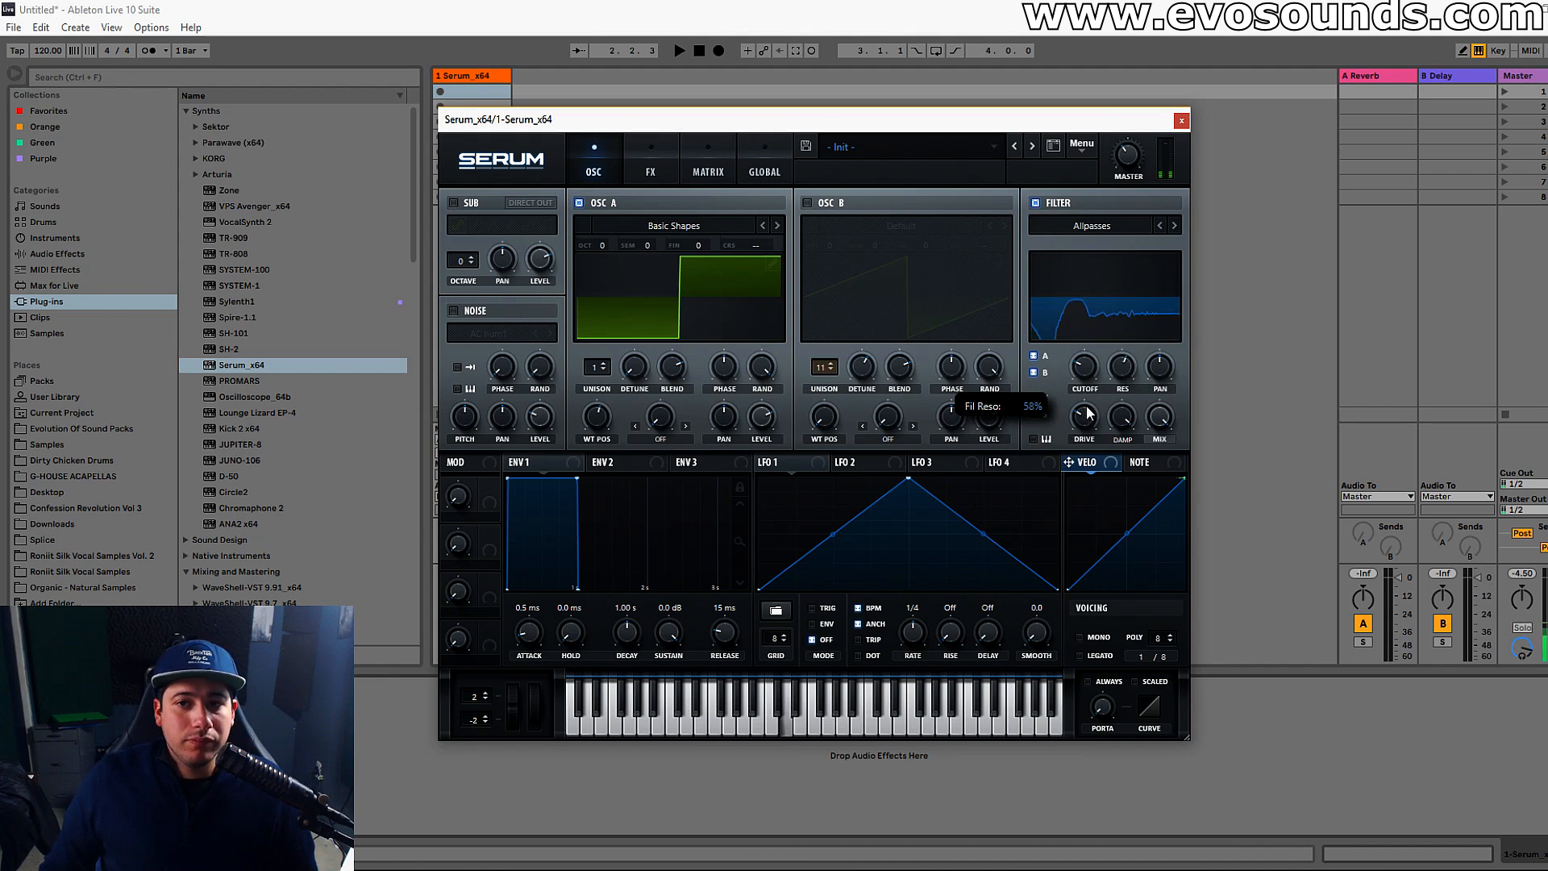
drag(1122, 413, 1023, 589)
drag(1080, 368, 1185, 295)
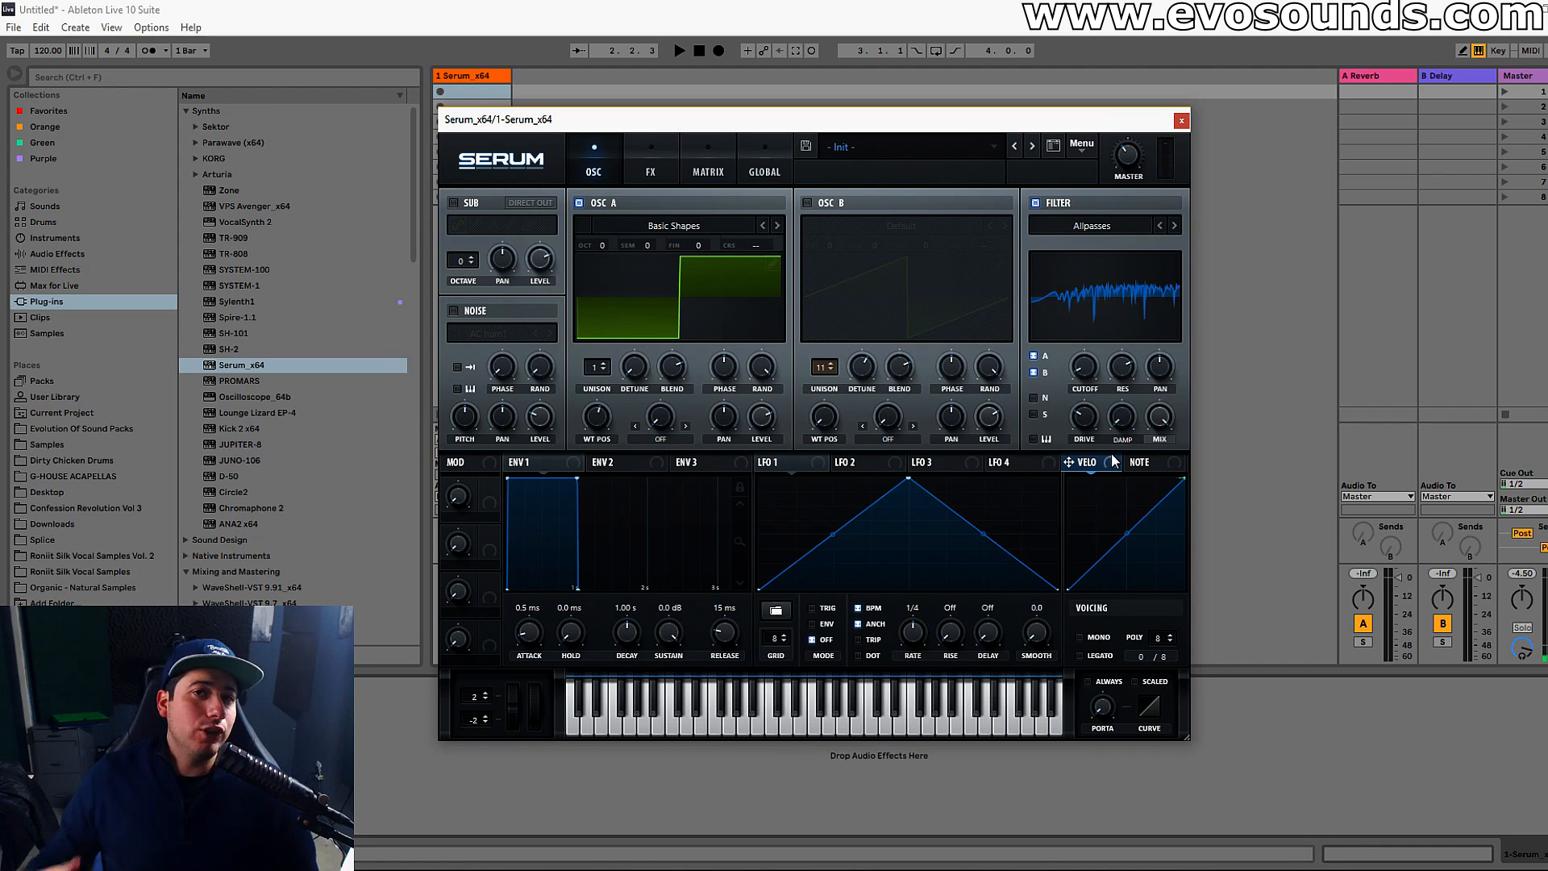
Switch the filter to the miscellaneous type Reverb.
click(1091, 226)
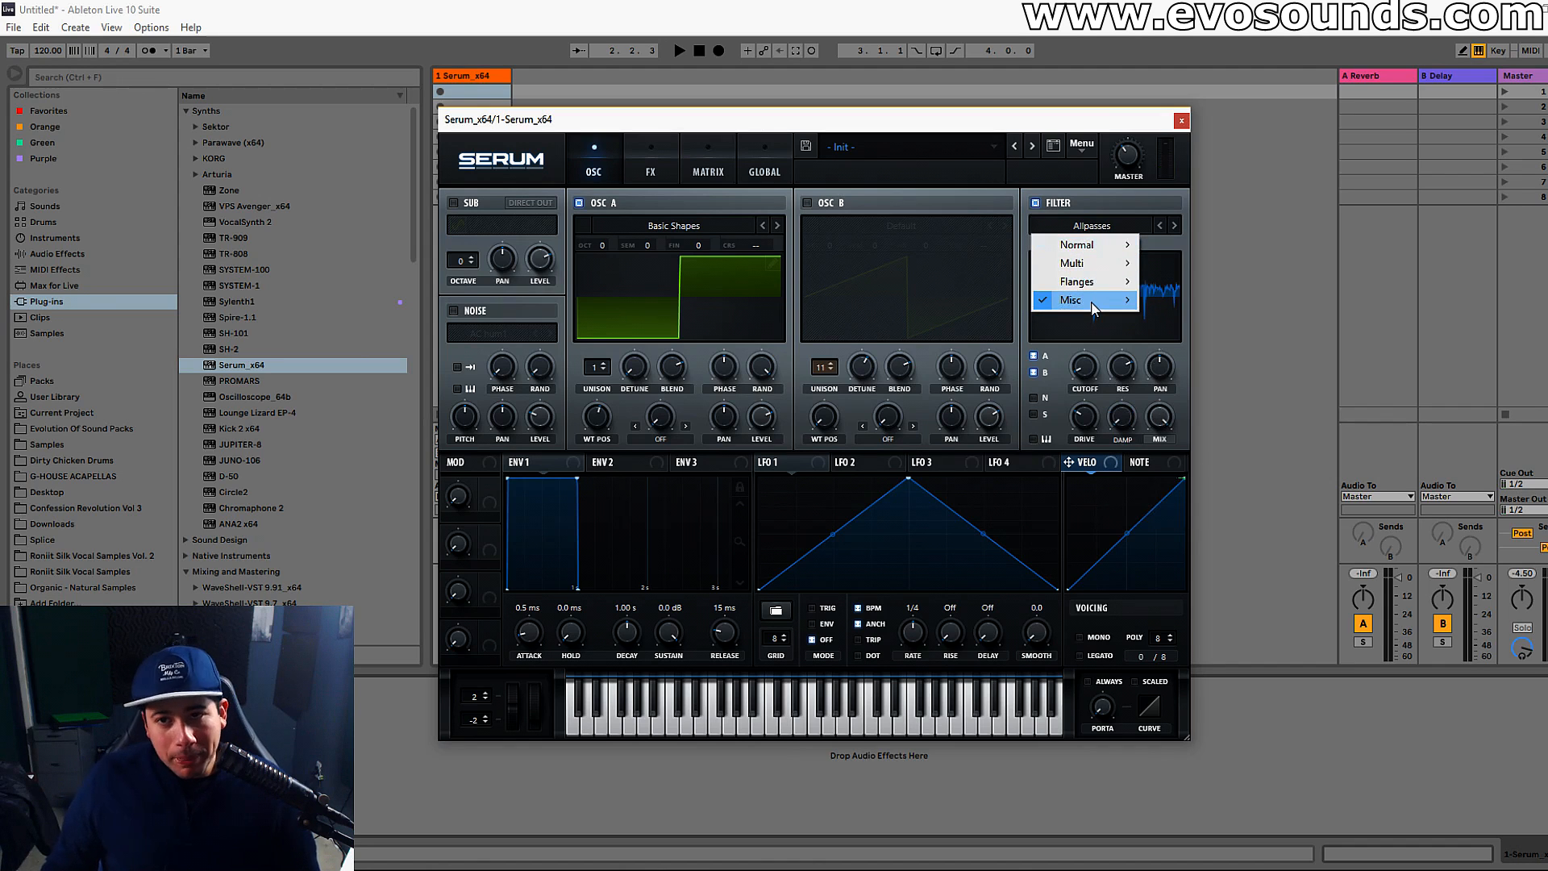
mouse_move(1094, 309)
click(1189, 499)
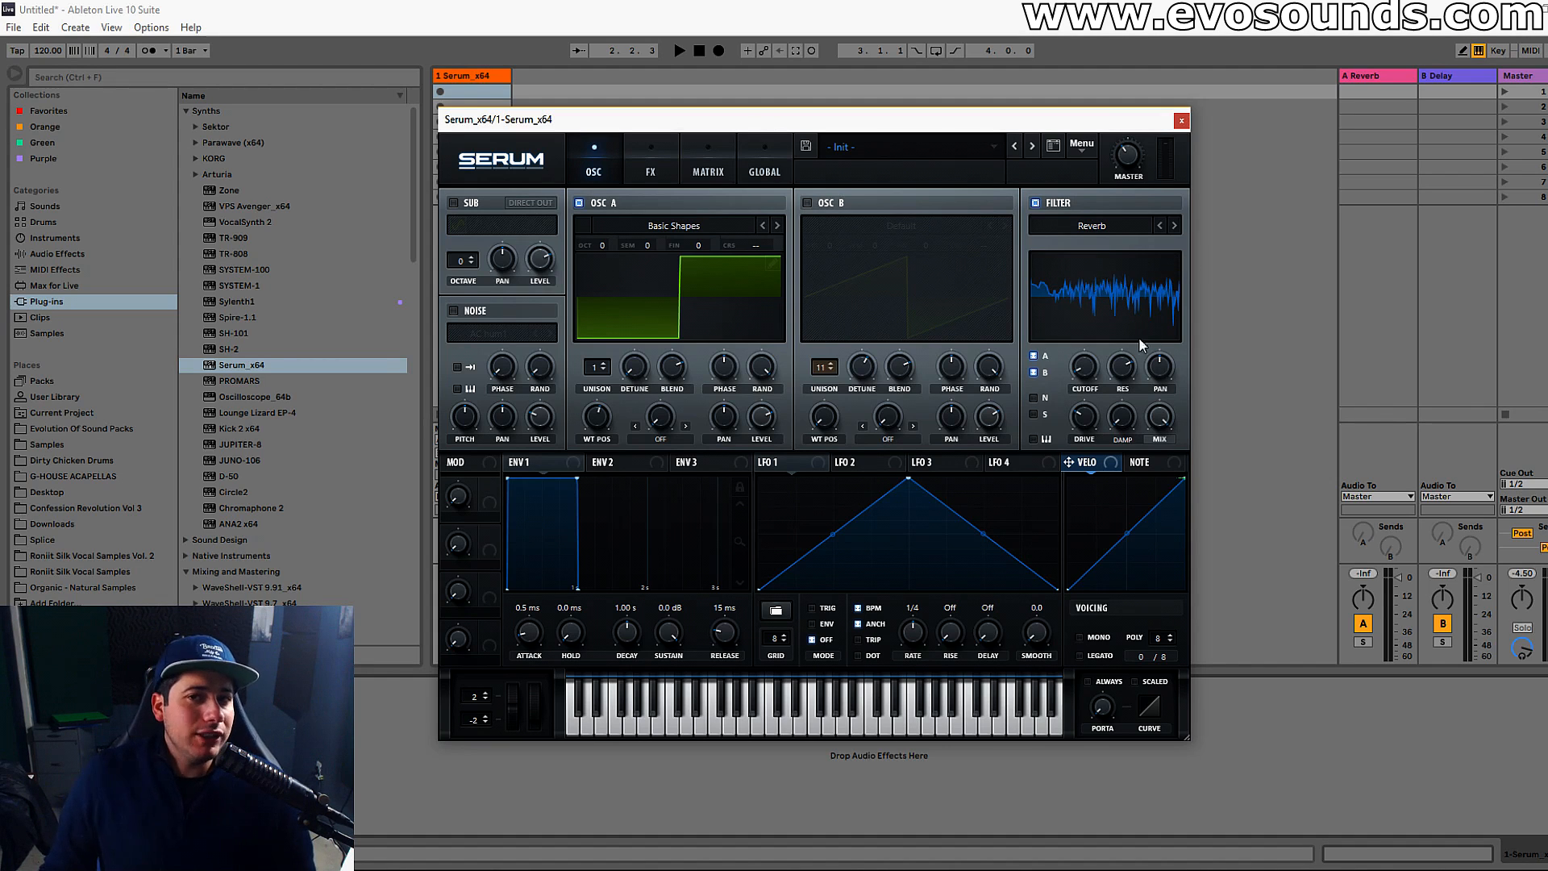
Show the effects rack, toggle one effect on and off, and return to the oscillator page.
click(645, 172)
click(461, 382)
click(461, 381)
click(594, 171)
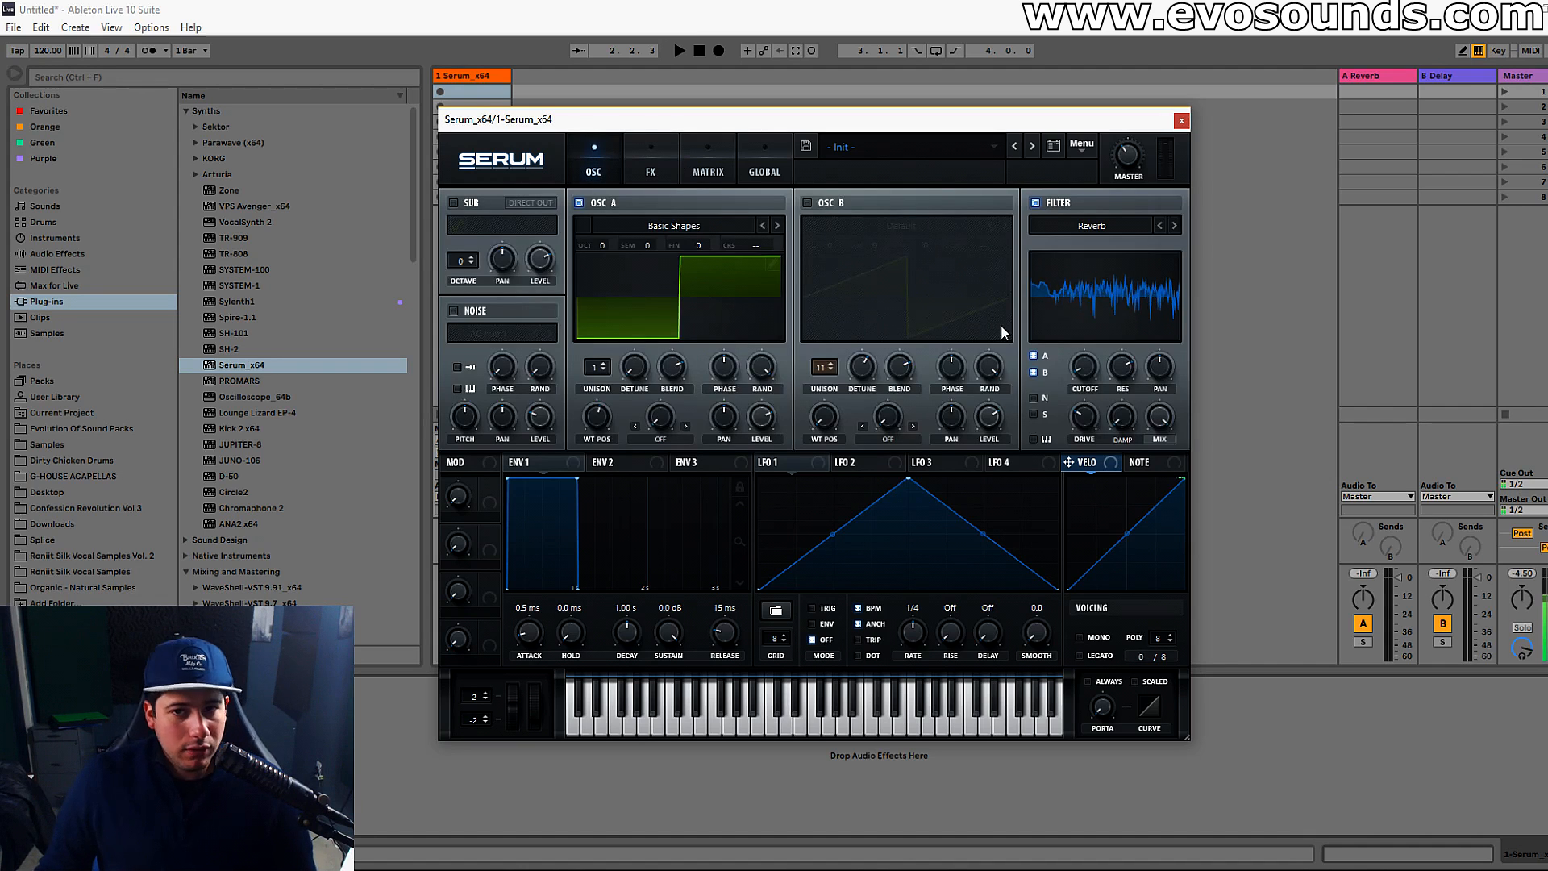
Set OSC A to a Basic Shapes sawtooth with 9 unison voices and compare the sound with the Reverb filter off and on.
click(676, 226)
mouse_move(680, 245)
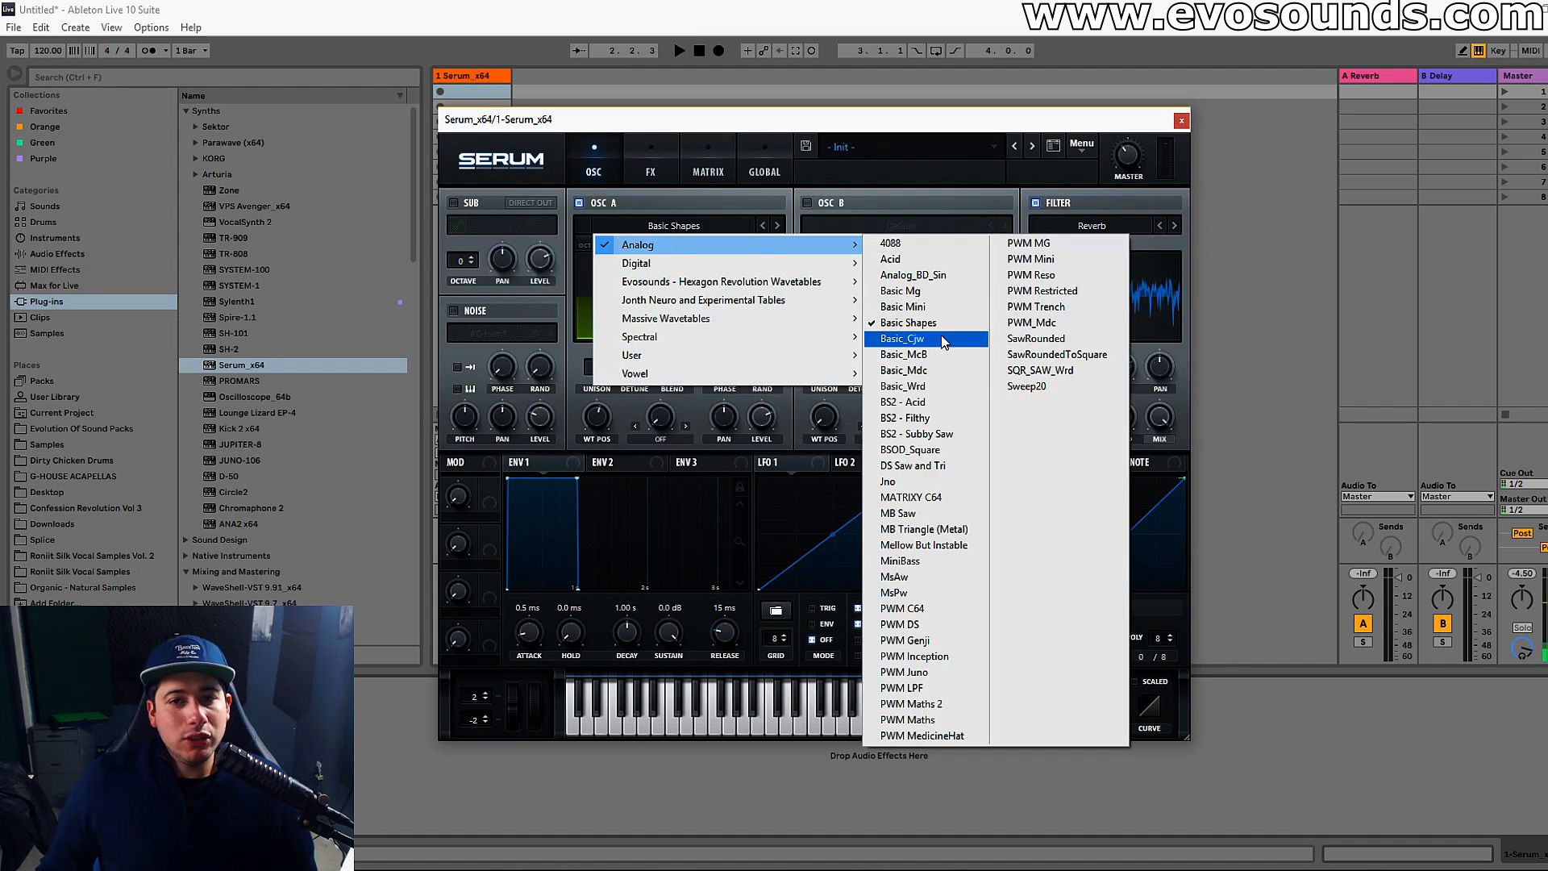
click(907, 338)
drag(550, 448, 564, 424)
drag(597, 368, 694, 263)
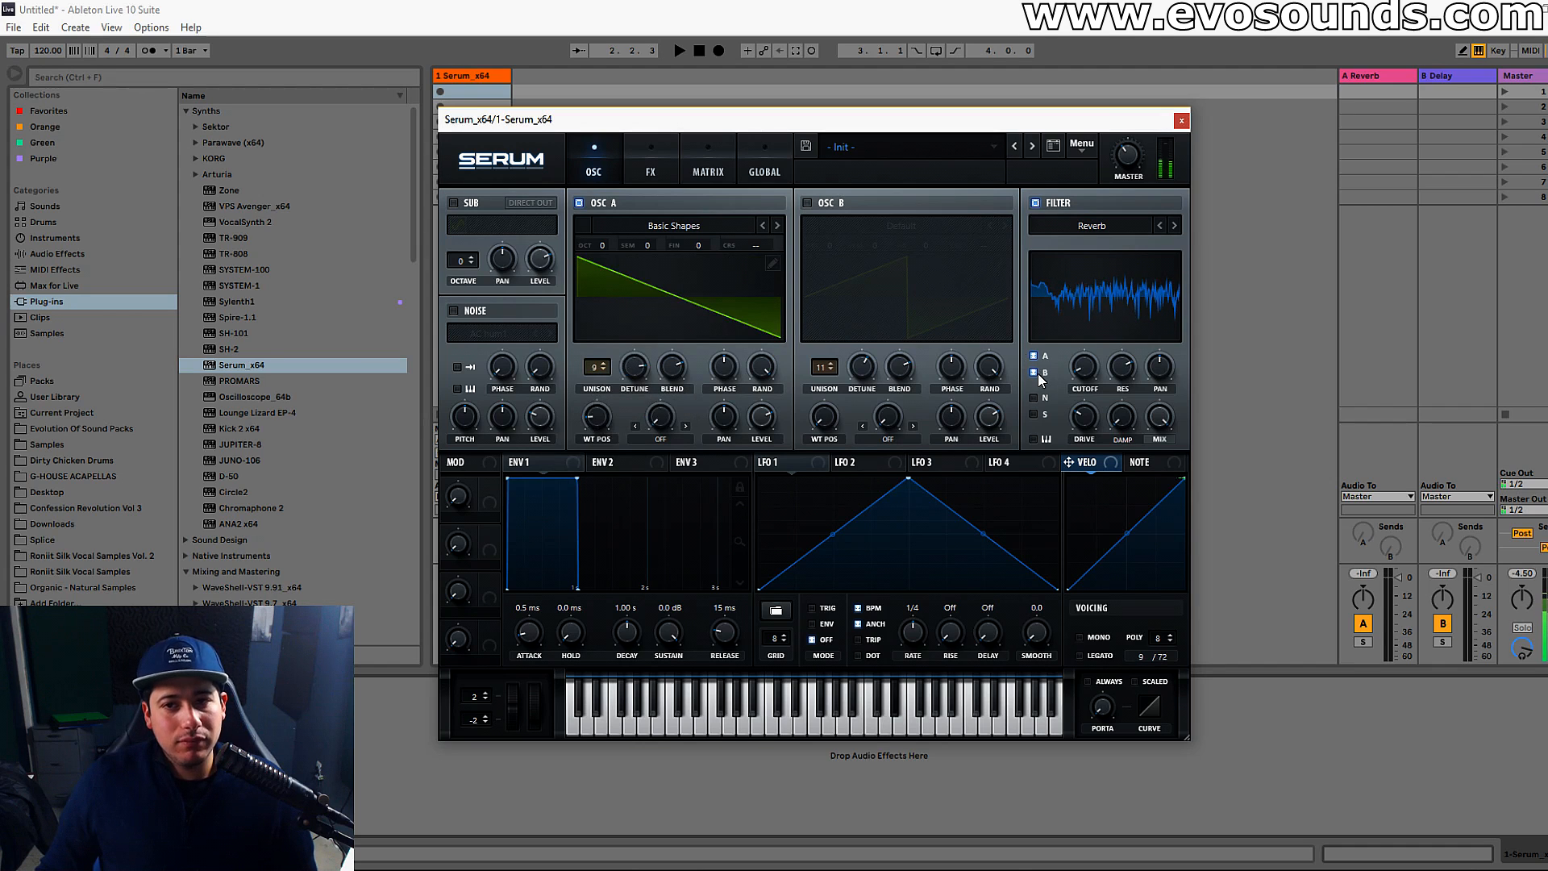
click(1053, 206)
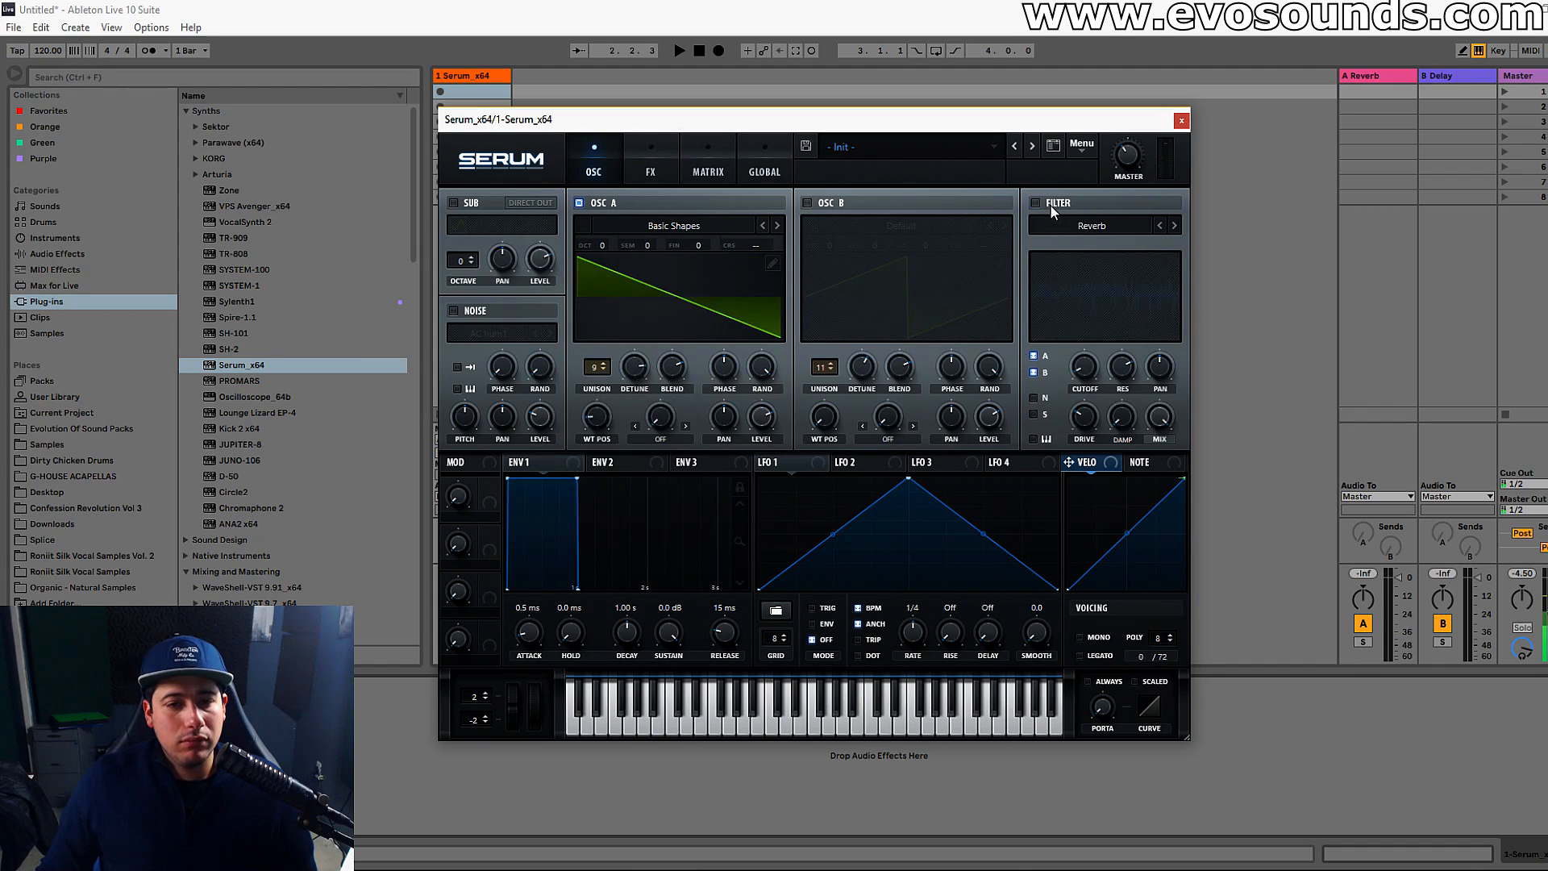
click(1048, 206)
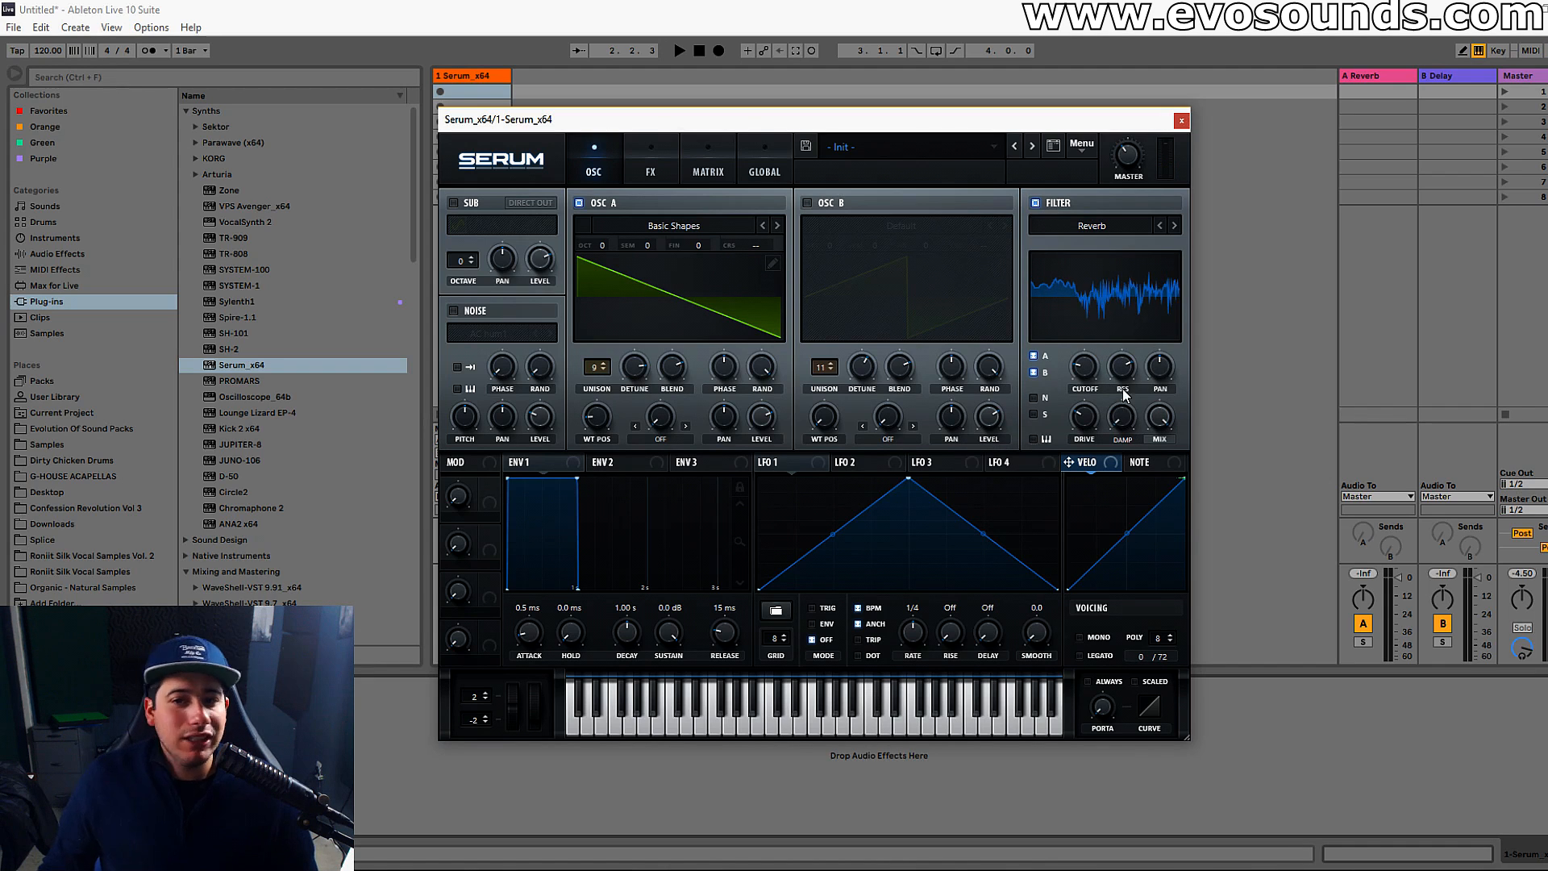
Step through the miscellaneous filters following Reverb and settle on German LP.
click(1175, 222)
click(1175, 222)
click(1175, 223)
click(1175, 222)
click(1163, 222)
click(1163, 223)
click(1163, 222)
click(1174, 224)
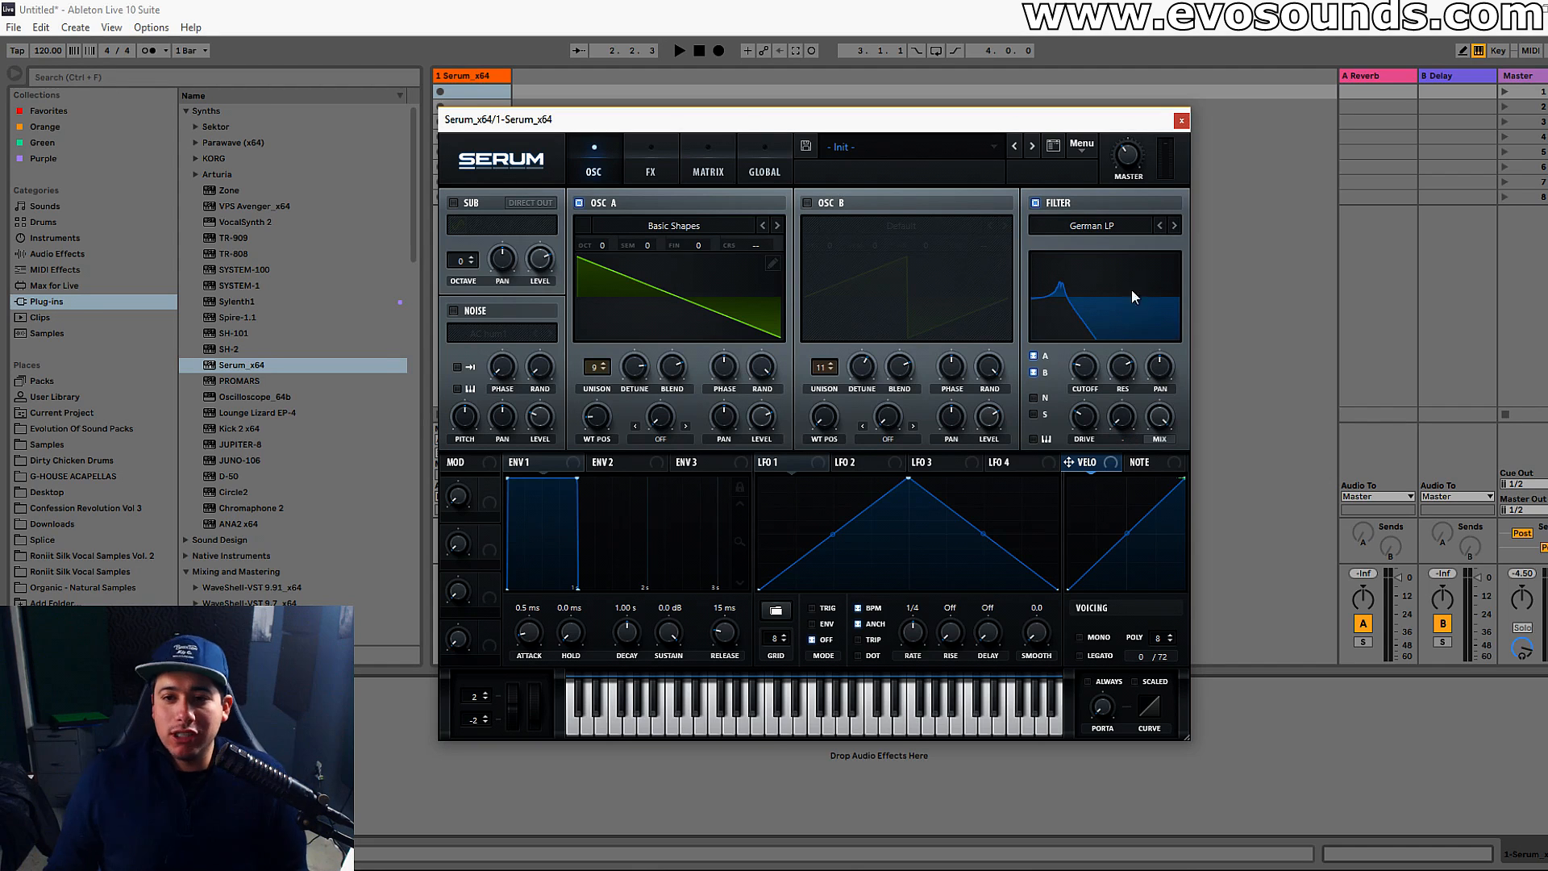
Raise and lower the resonance of the German LP filter to shape the peak at its cutoff.
drag(1127, 377, 1116, 276)
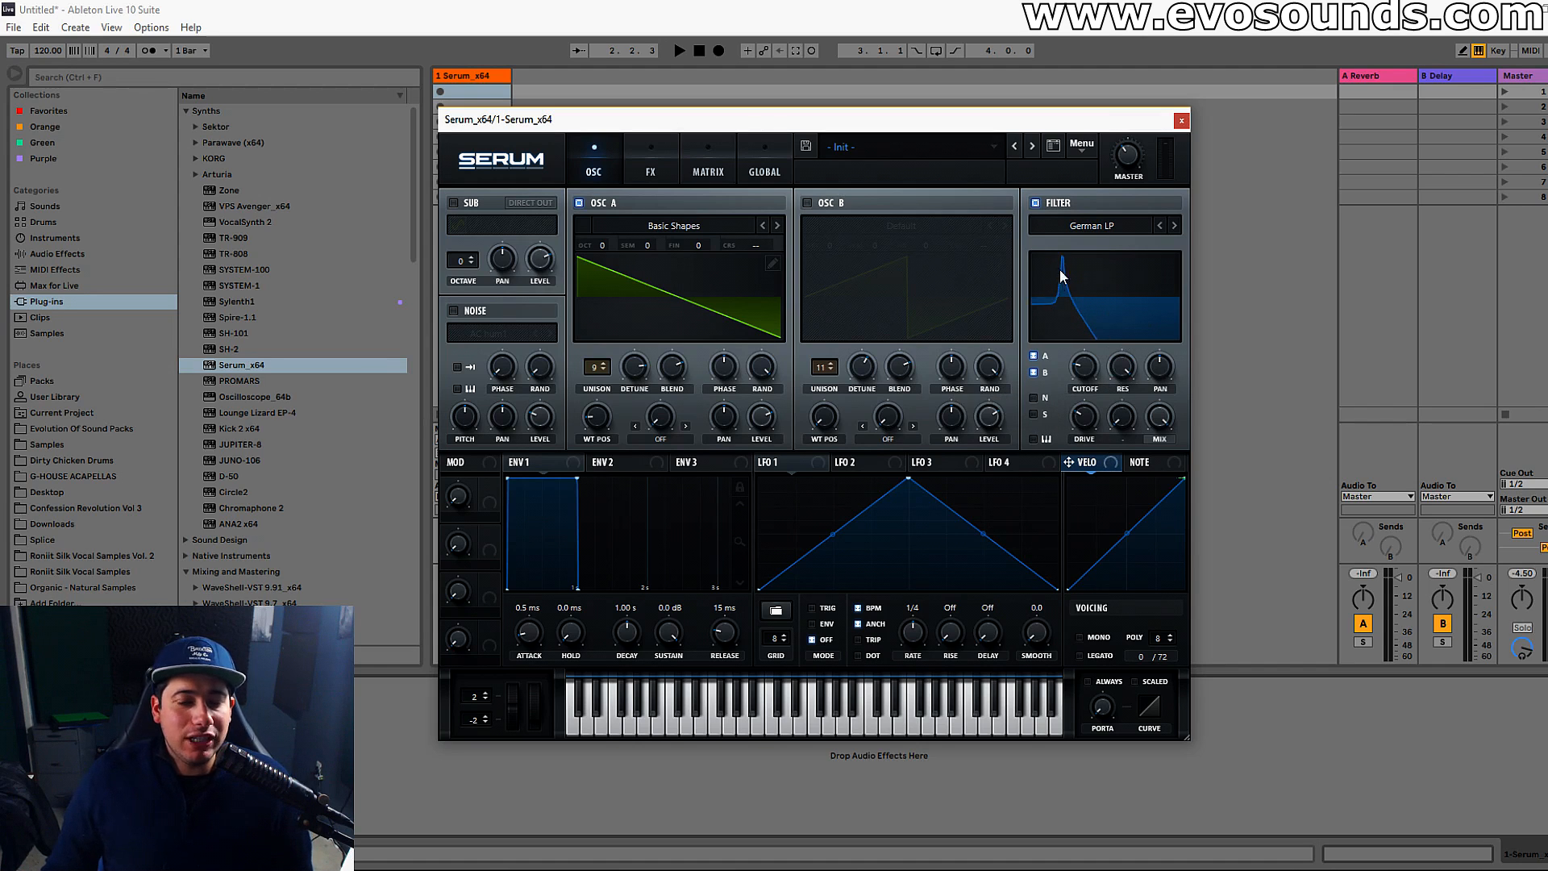
click(1085, 316)
click(1085, 316)
click(1085, 317)
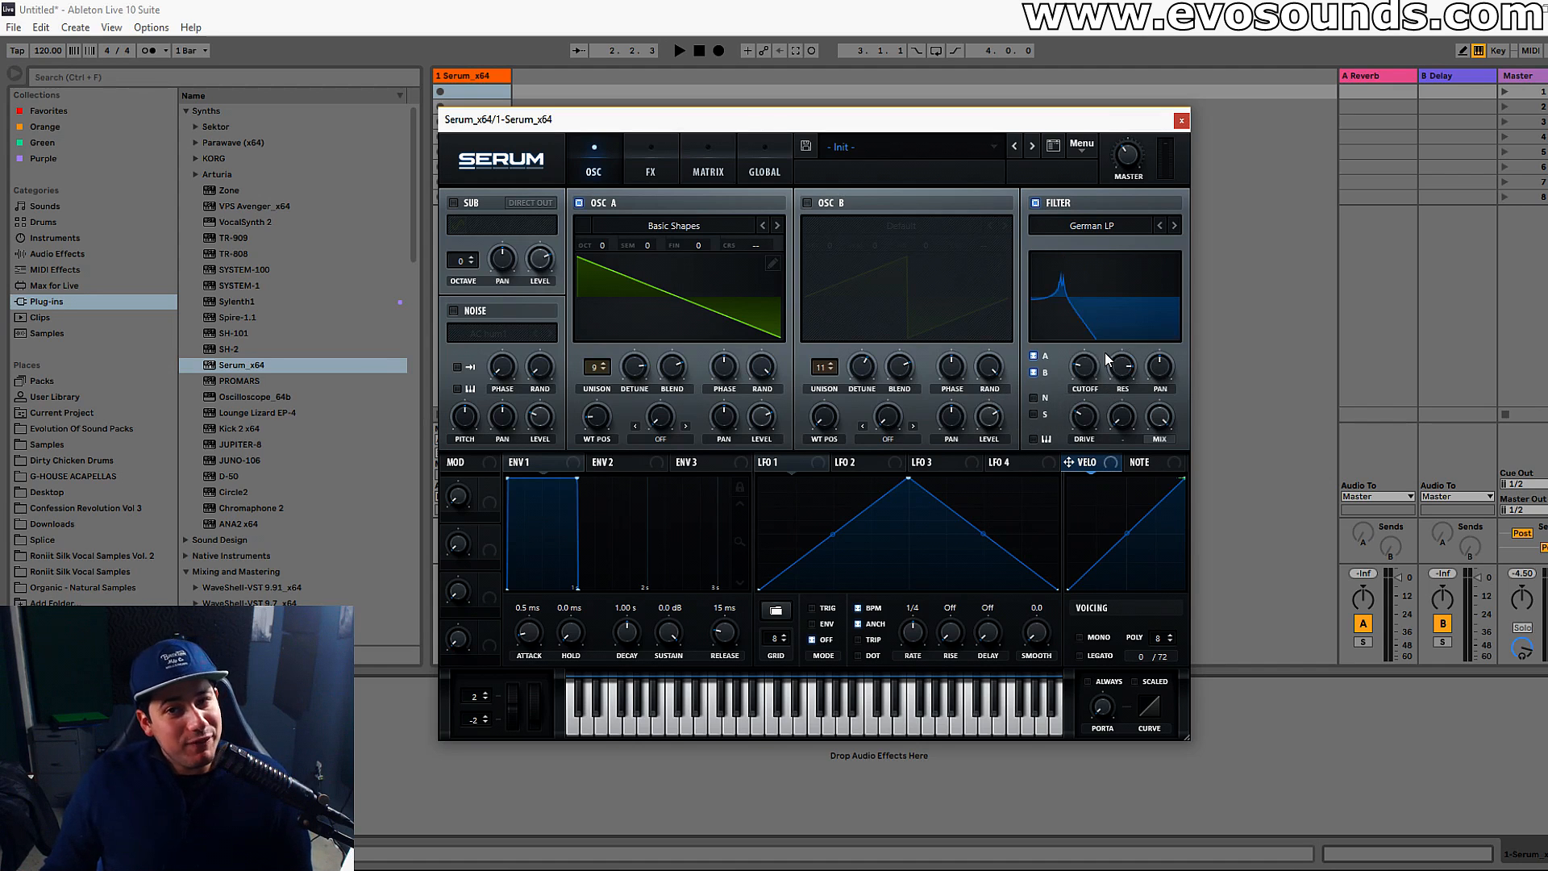
drag(1074, 308, 1101, 327)
Switch the filter to Formant-II and adjust its cutoff and formant controls with OSC A's level at 100%.
click(1177, 225)
click(1177, 225)
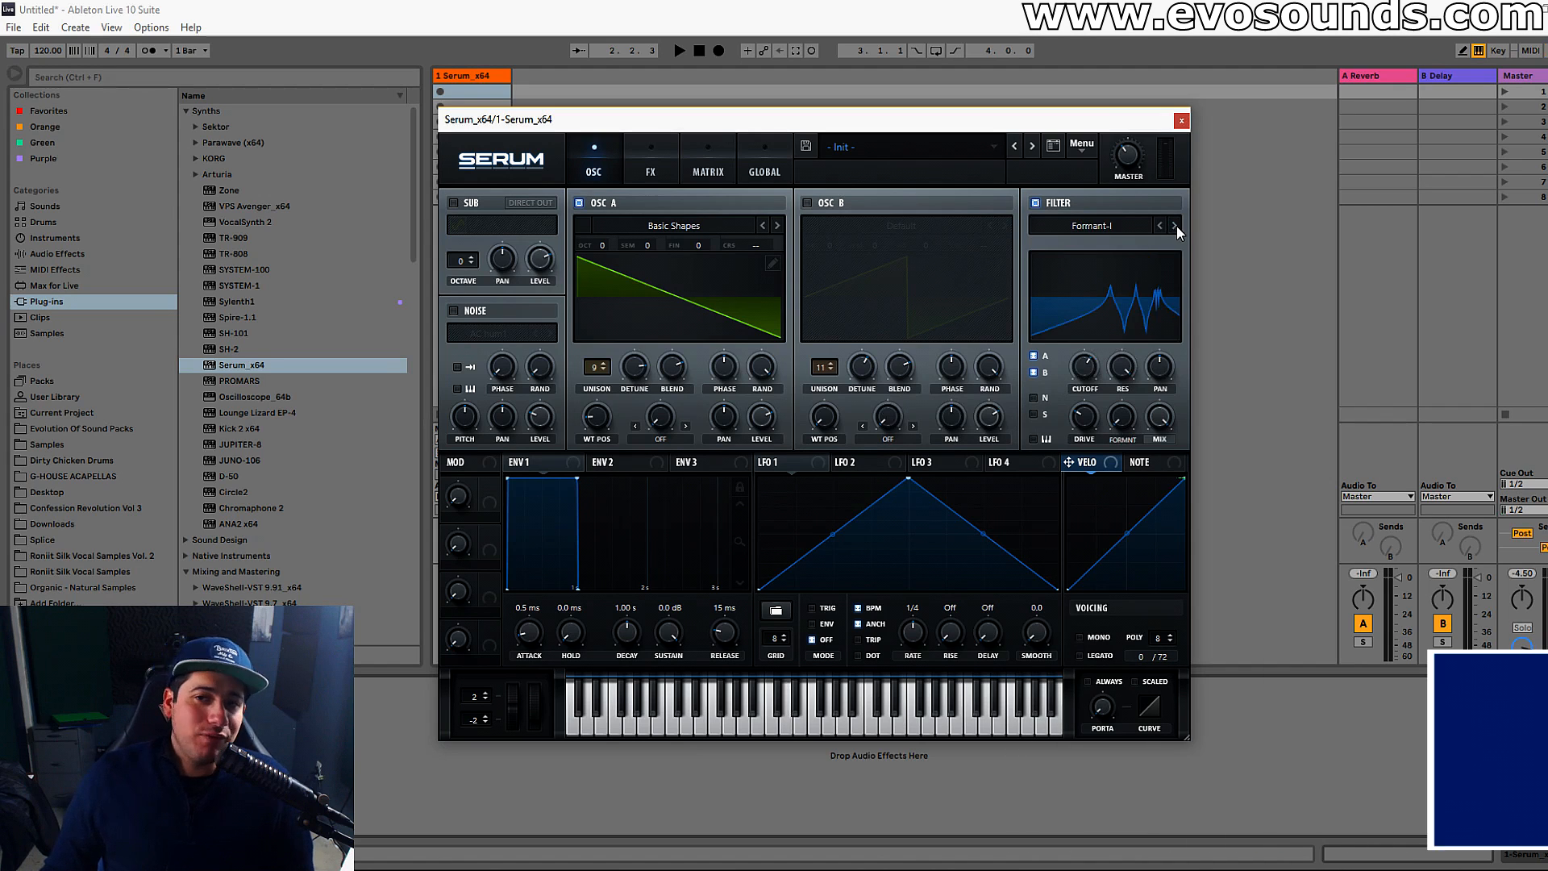
click(1176, 225)
drag(1077, 436, 1100, 389)
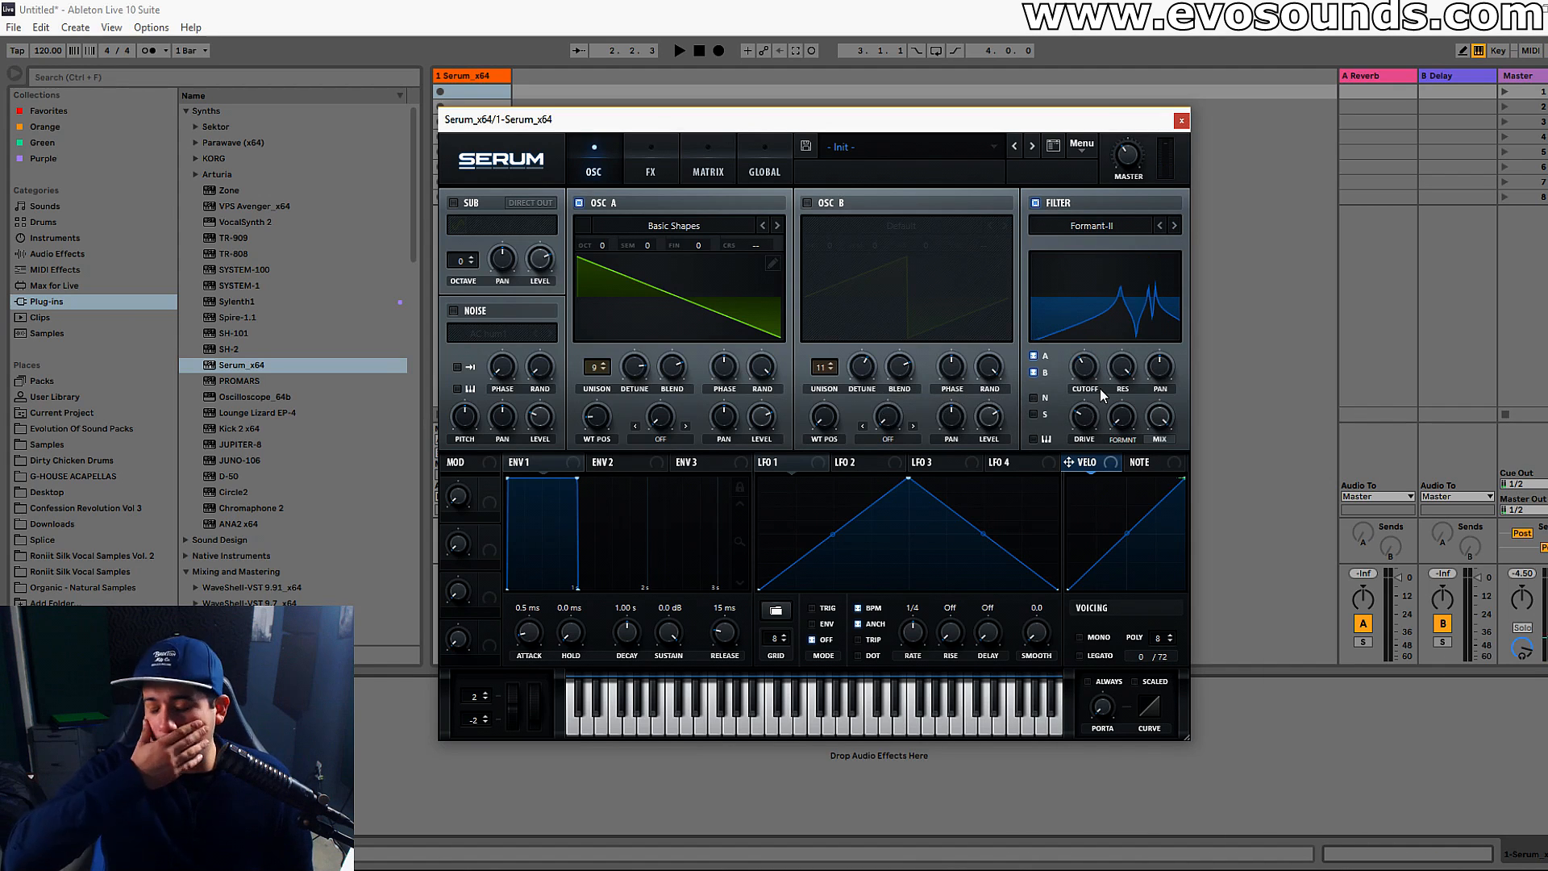
drag(1122, 415, 1034, 371)
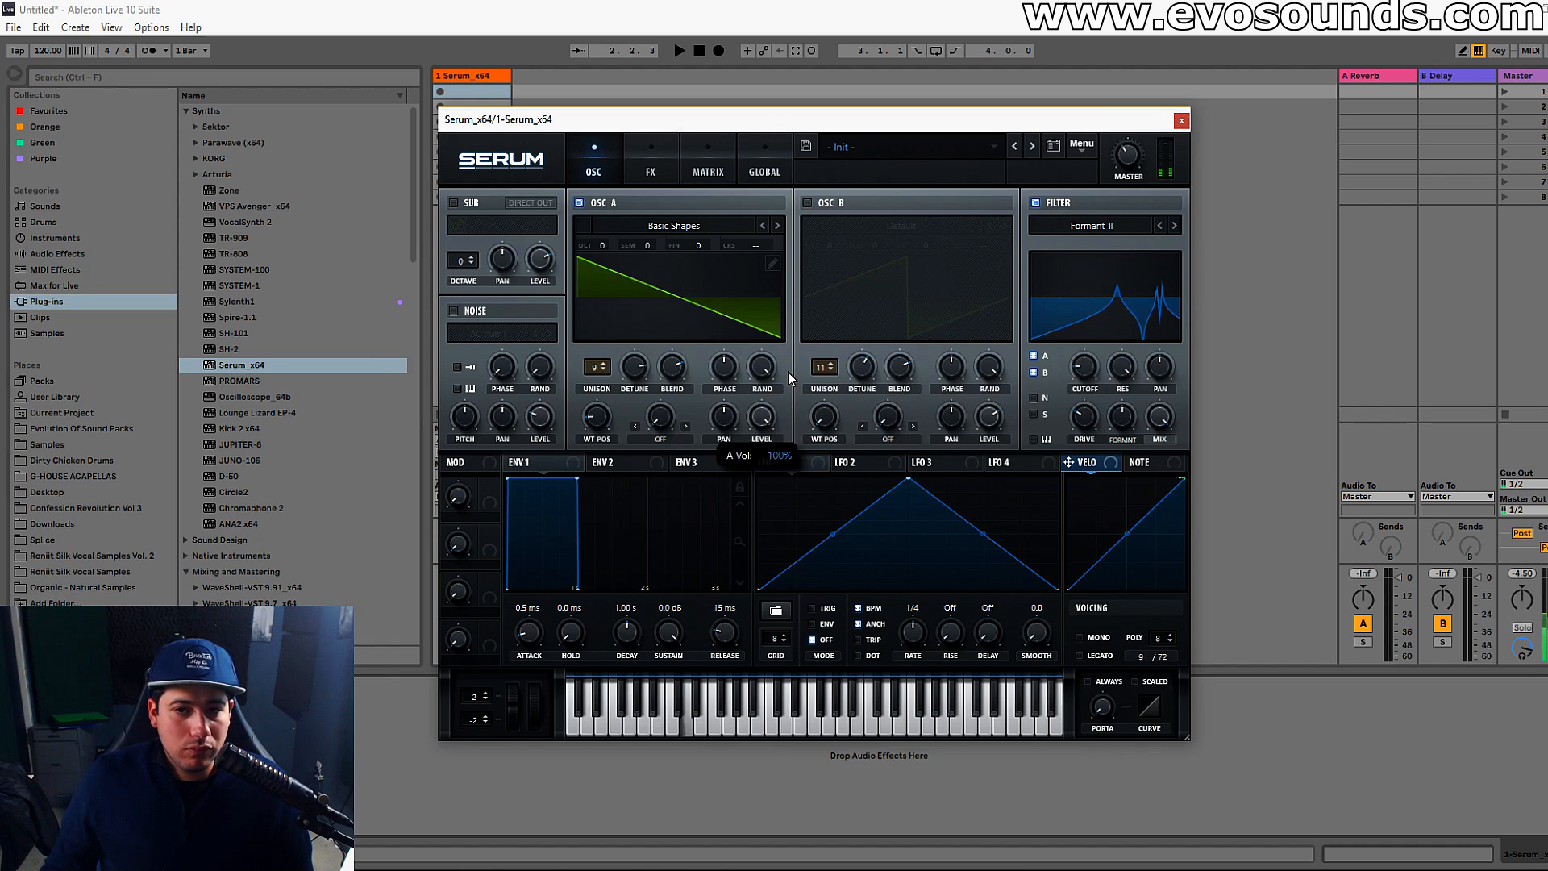
Sweep the Formant-II cutoff up and down and set the master volume to 49%.
drag(1100, 376, 1105, 309)
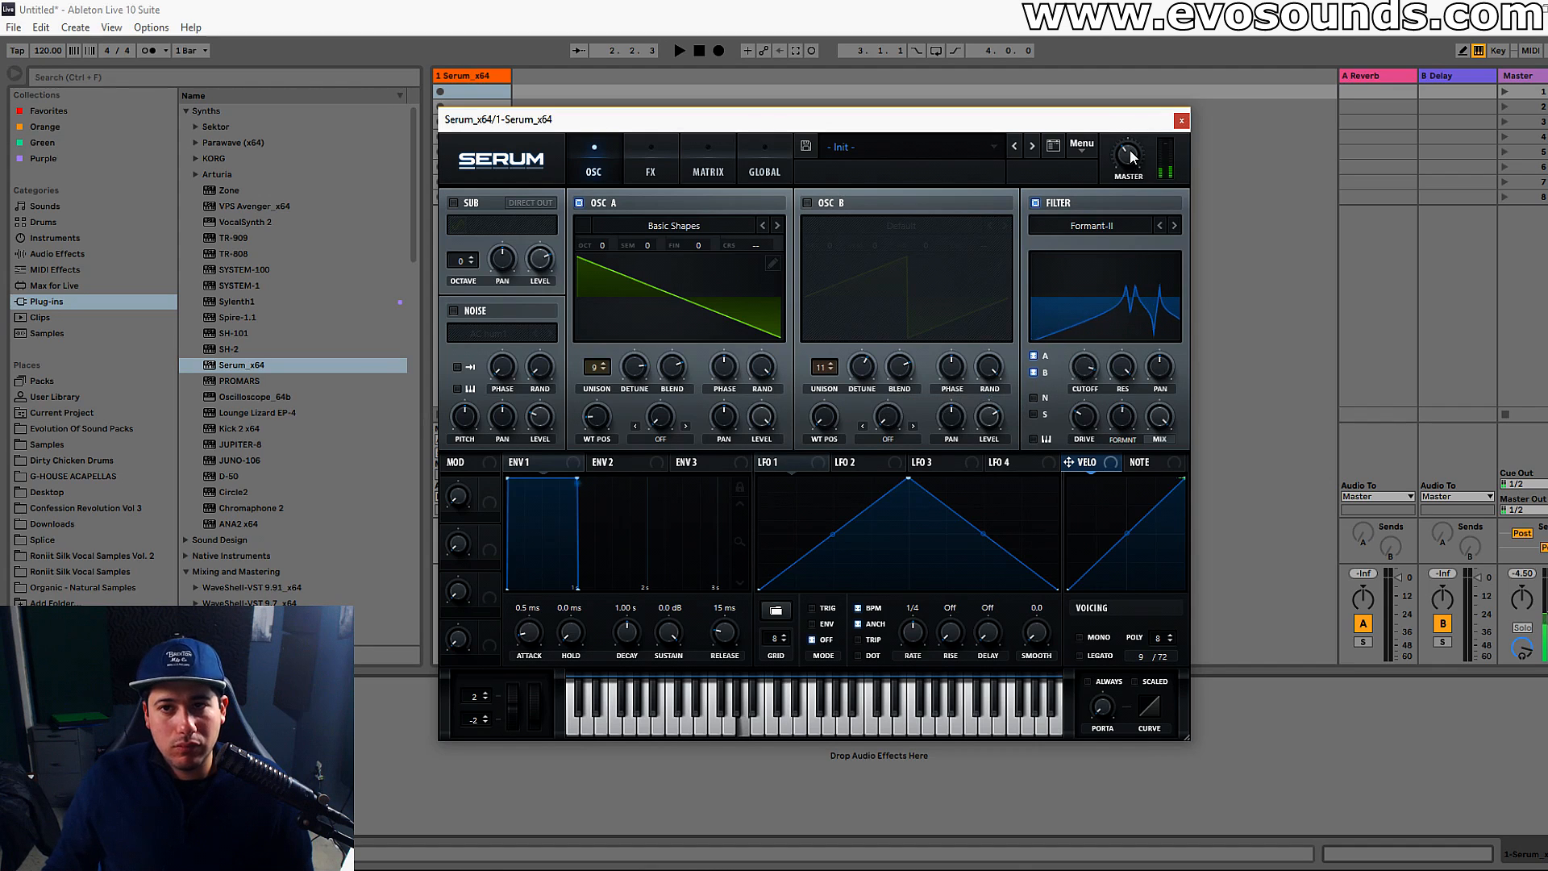
drag(1072, 367, 1034, 437)
drag(1129, 154, 1124, 175)
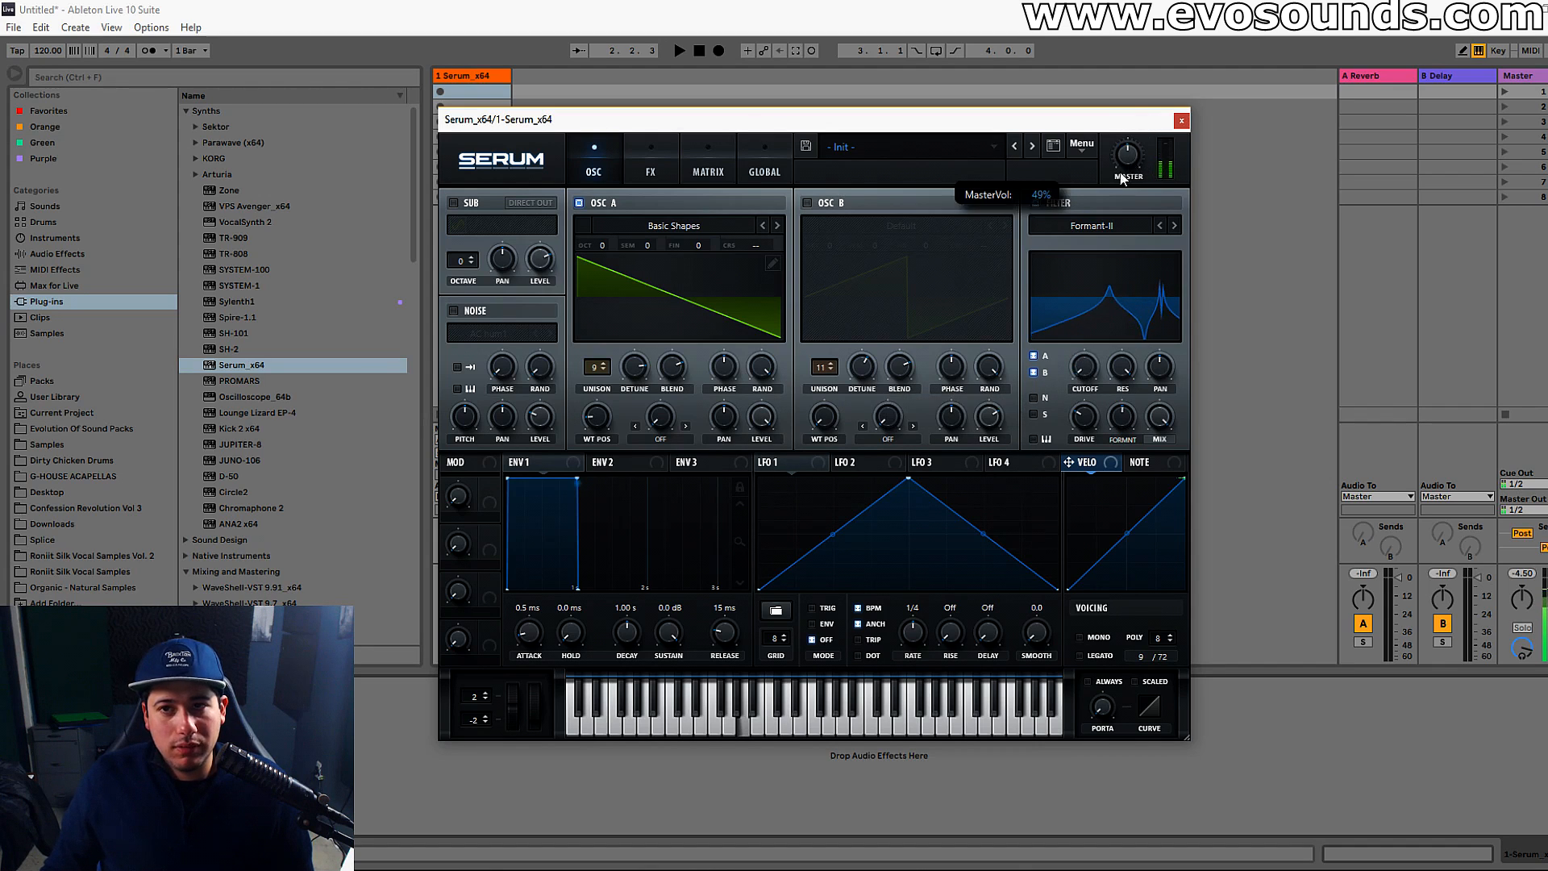
drag(1096, 371, 1107, 324)
Audition the Formant-III filter and return to Formant-I.
click(1177, 225)
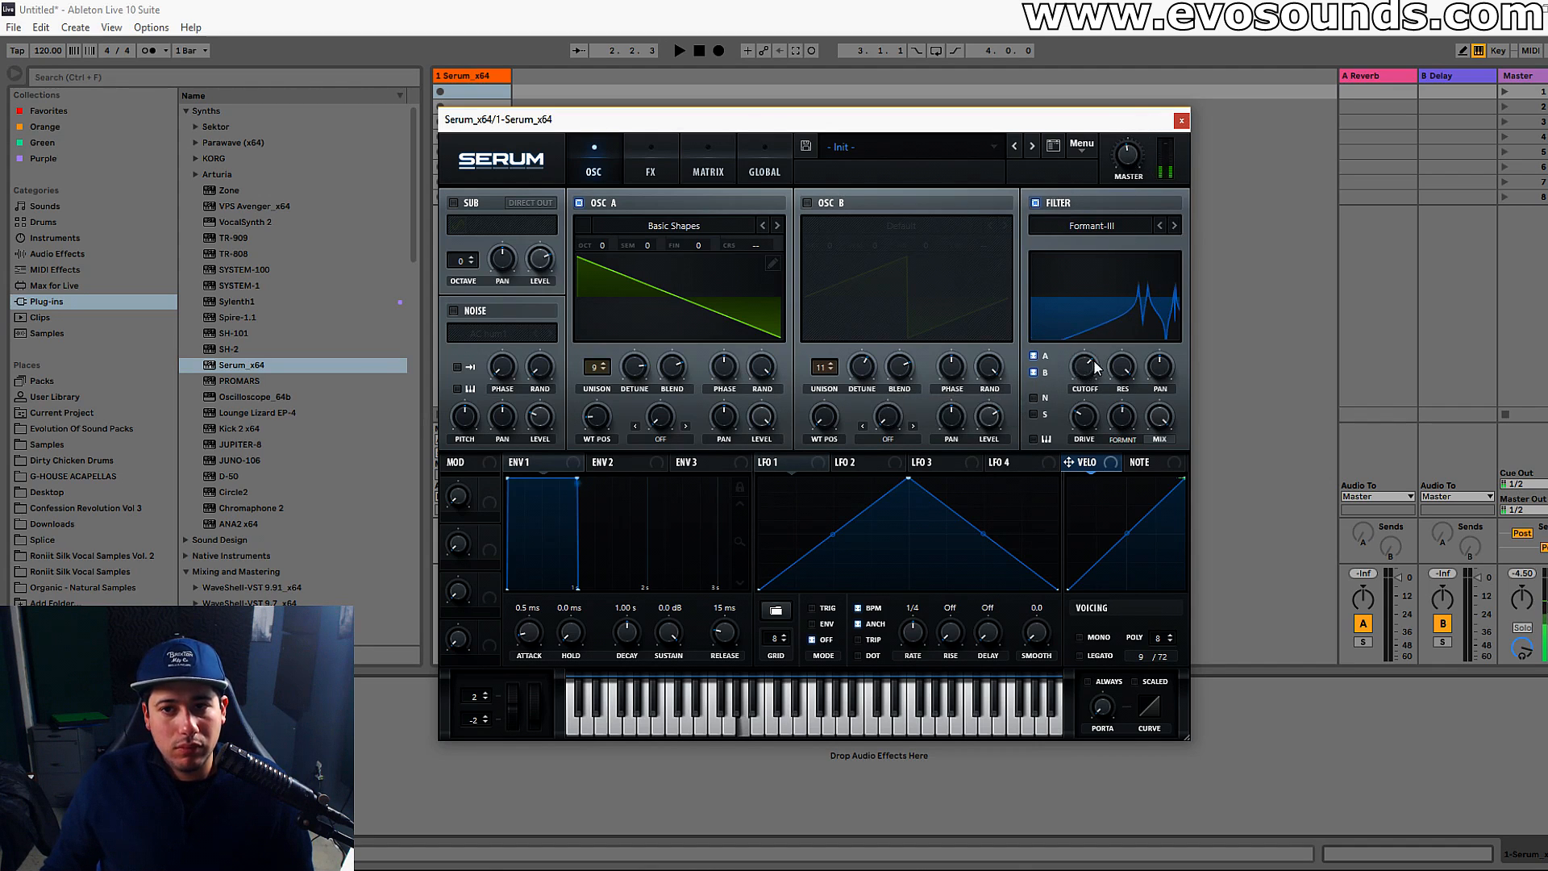
click(1160, 226)
click(1160, 226)
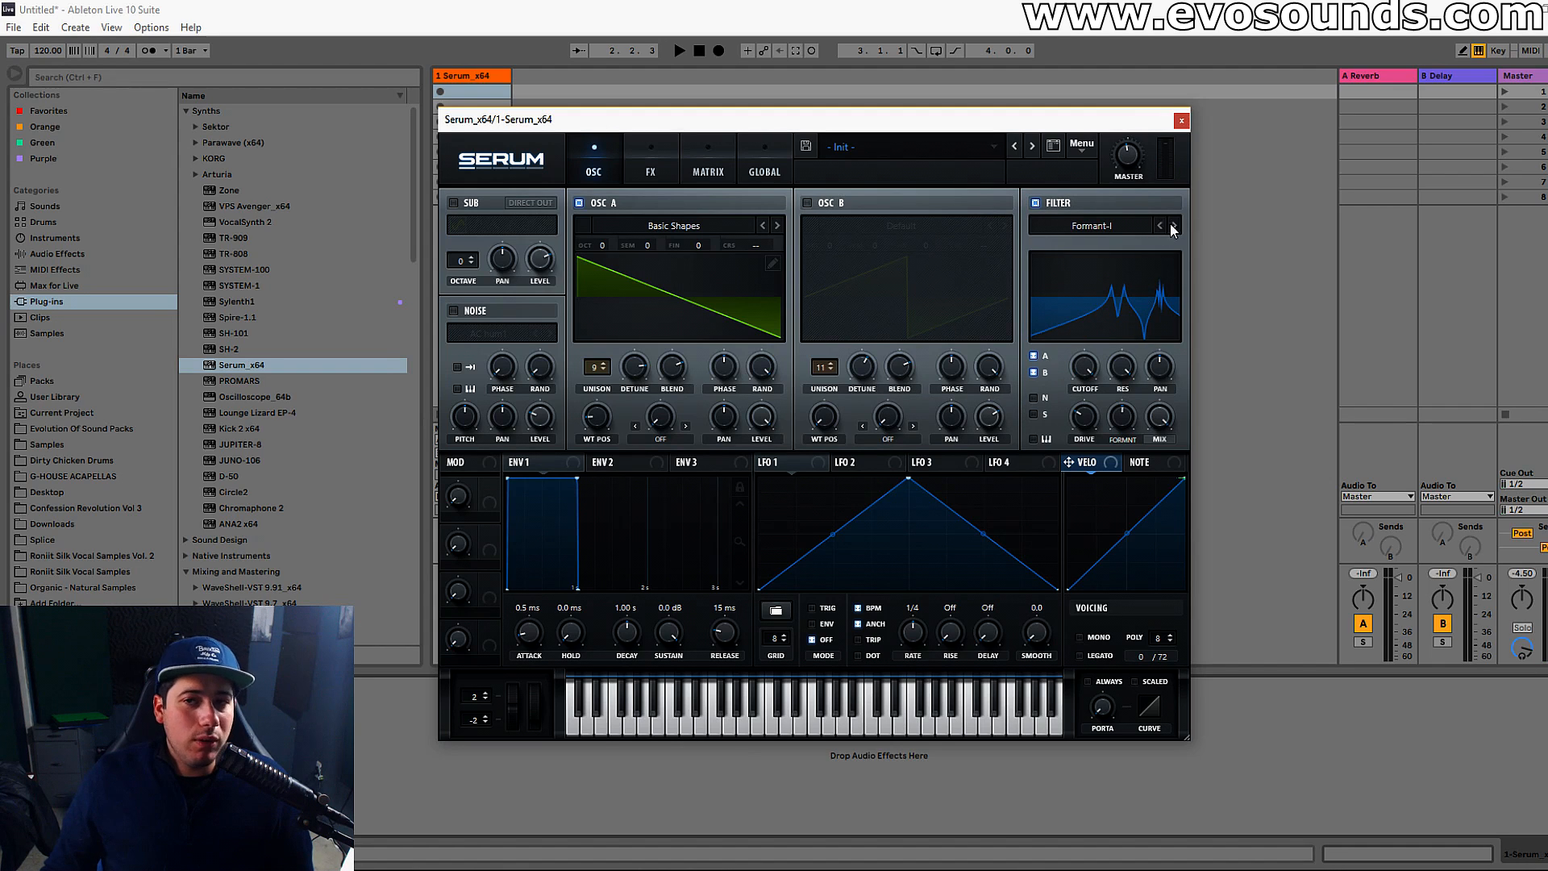
Vary the cutoff and formant controls of the Formant-I filter to move its vowel peaks.
drag(1057, 392, 1037, 542)
drag(1072, 322, 1047, 334)
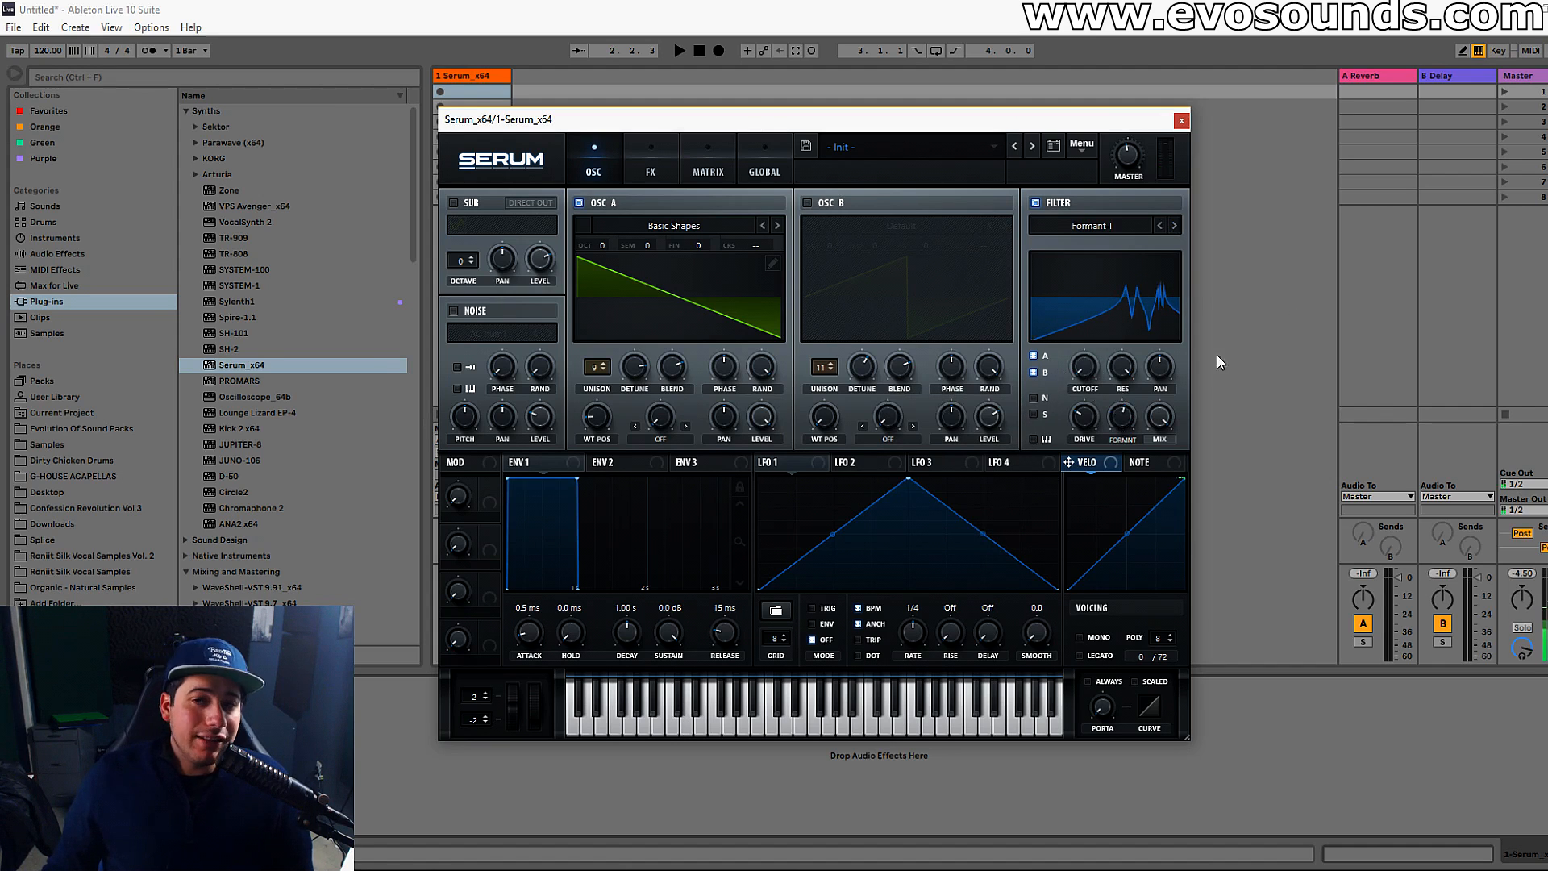
drag(1132, 419, 1140, 387)
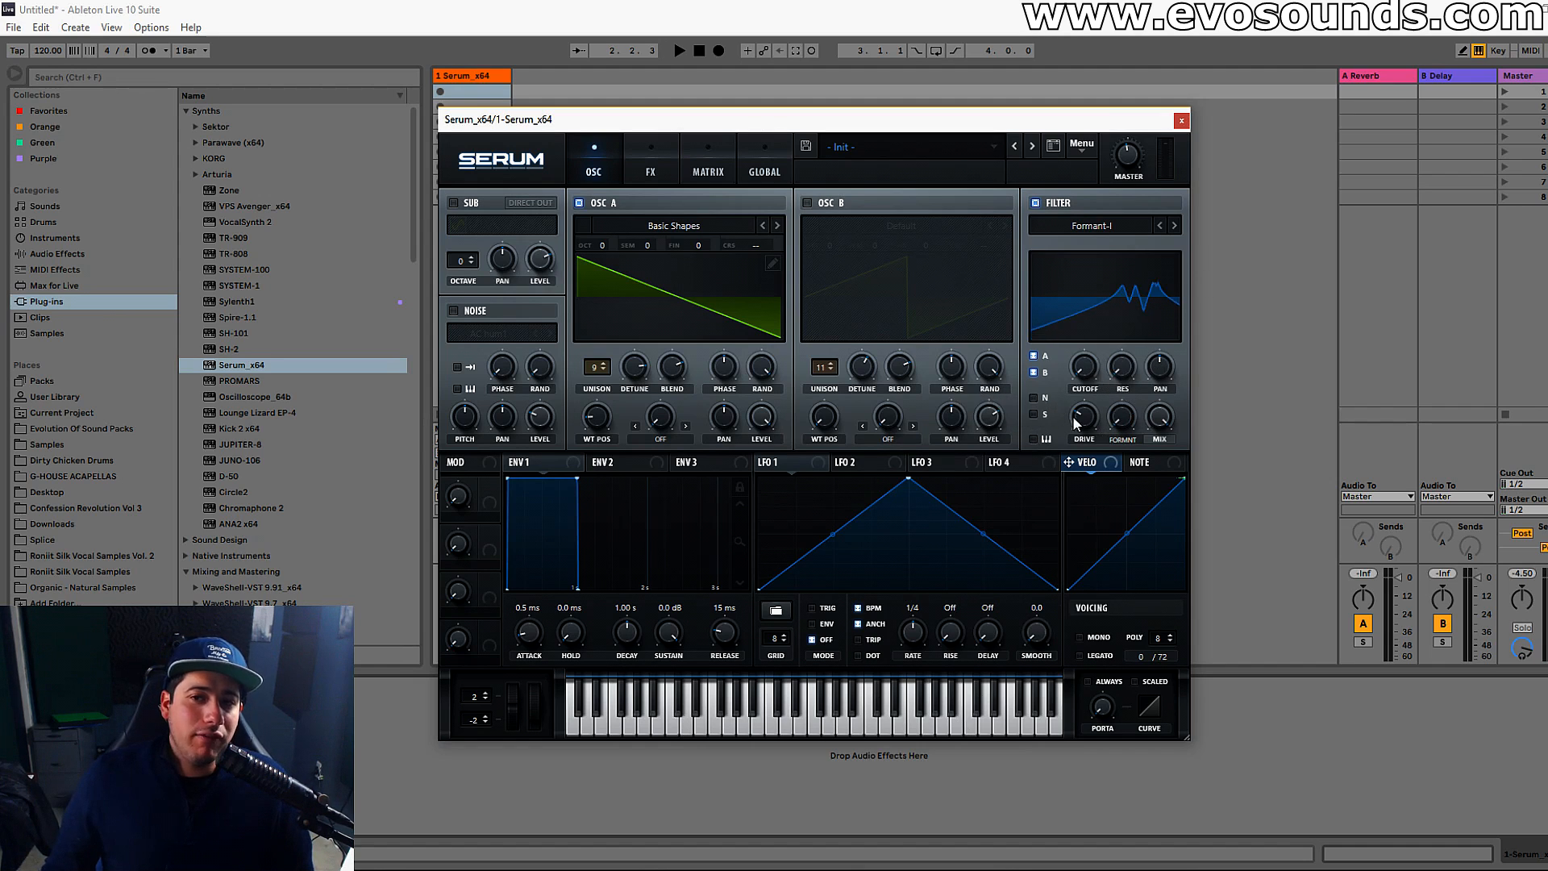
drag(1124, 417, 1129, 356)
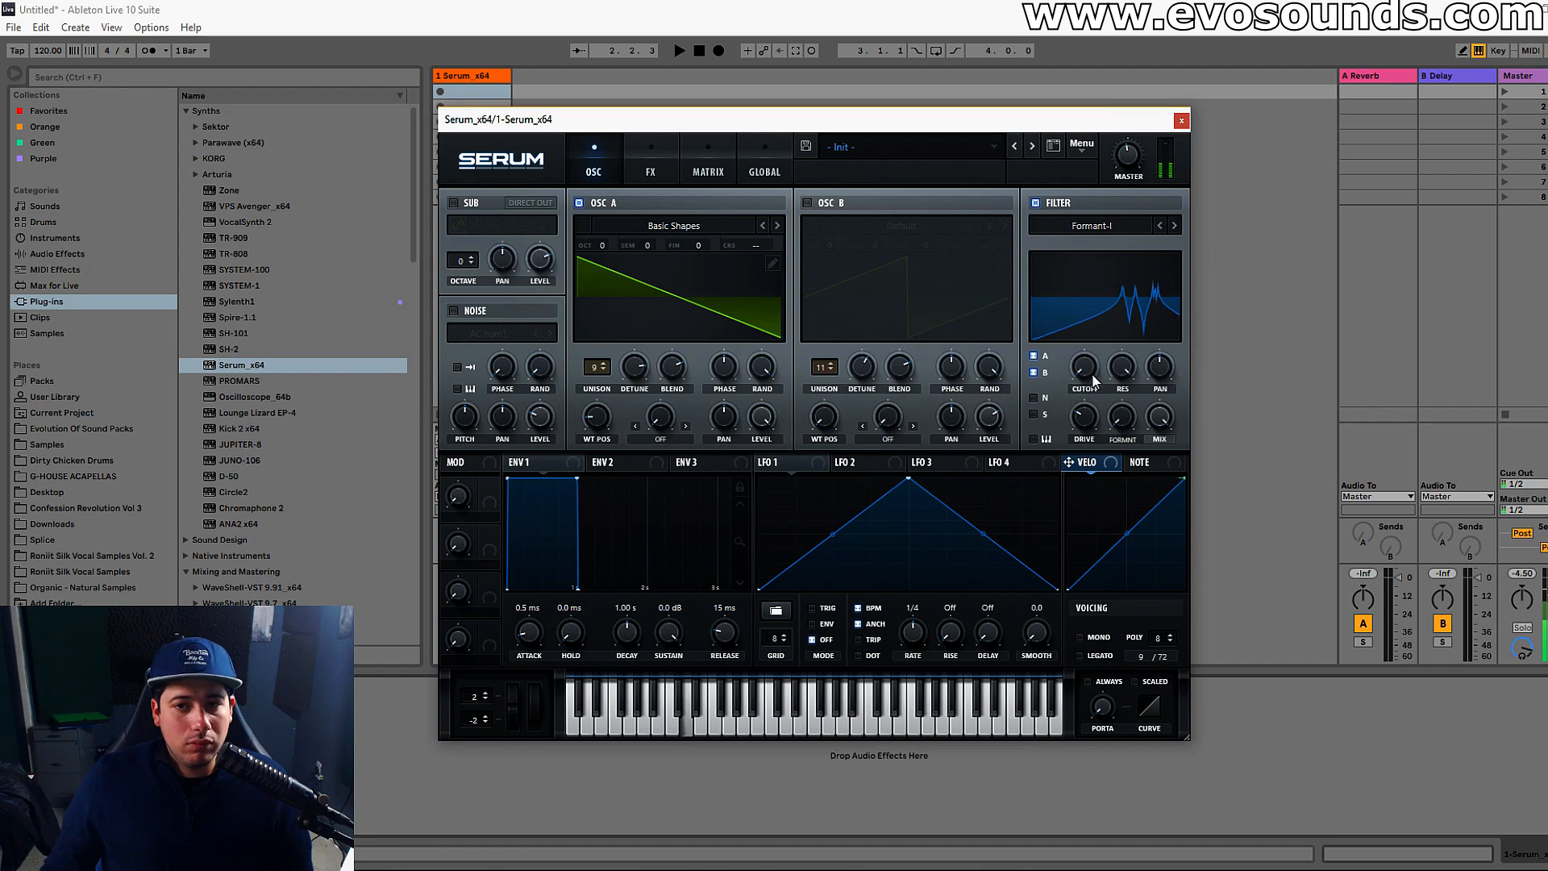
drag(1091, 374, 1103, 283)
Switch the filter to the miscellaneous type Bandreject and move its notch with the cutoff and width controls.
click(1092, 226)
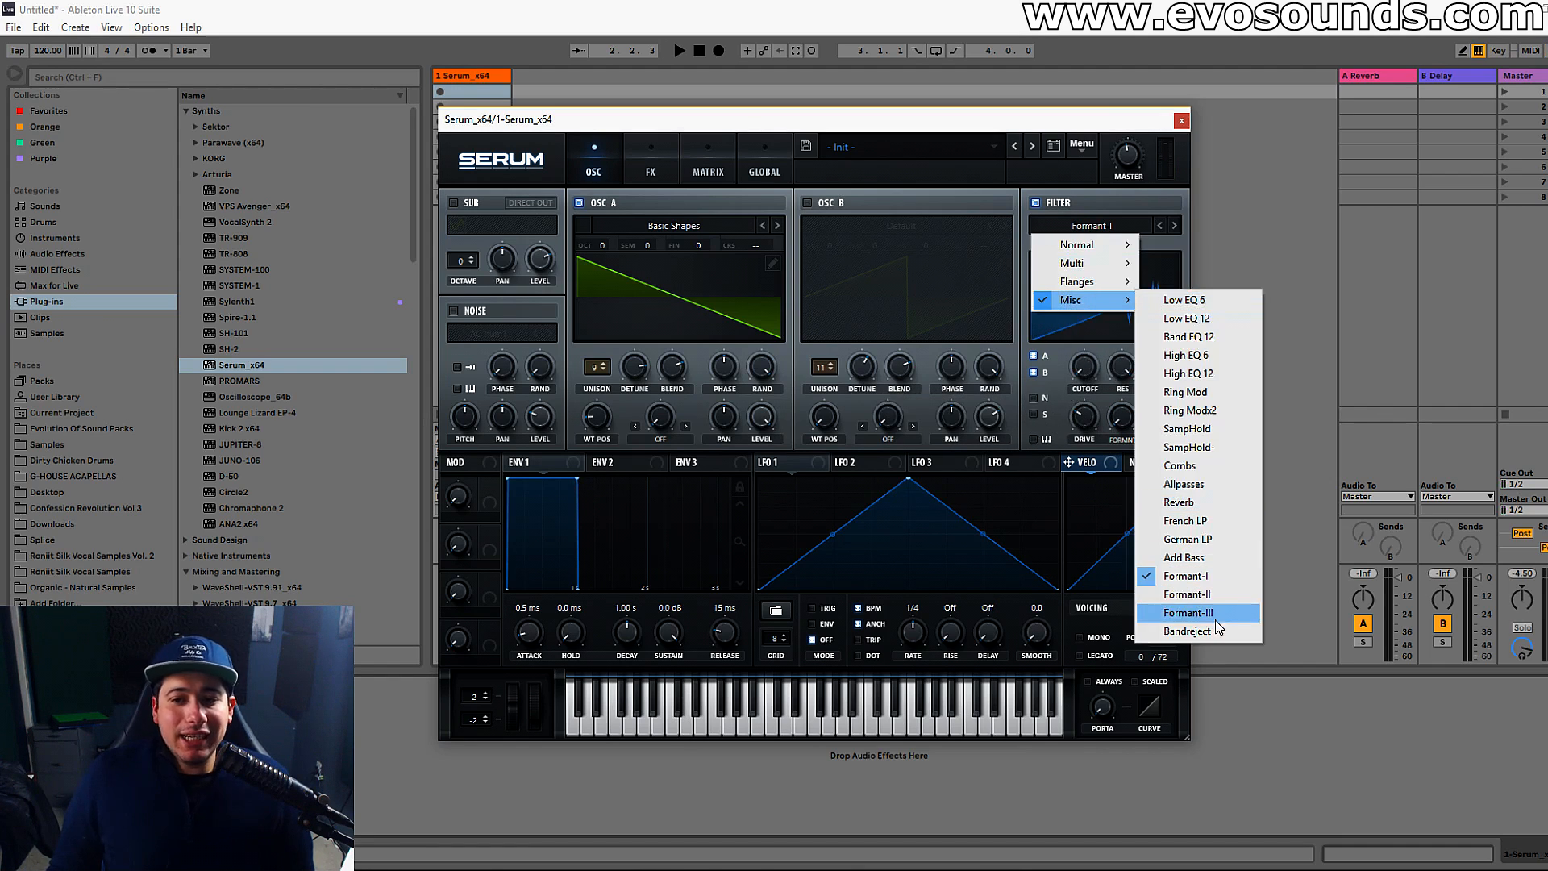
click(1192, 610)
mouse_move(1077, 376)
mouse_down()
mouse_move(1110, 323)
mouse_move(1078, 363)
mouse_up()
drag(1098, 309, 1097, 310)
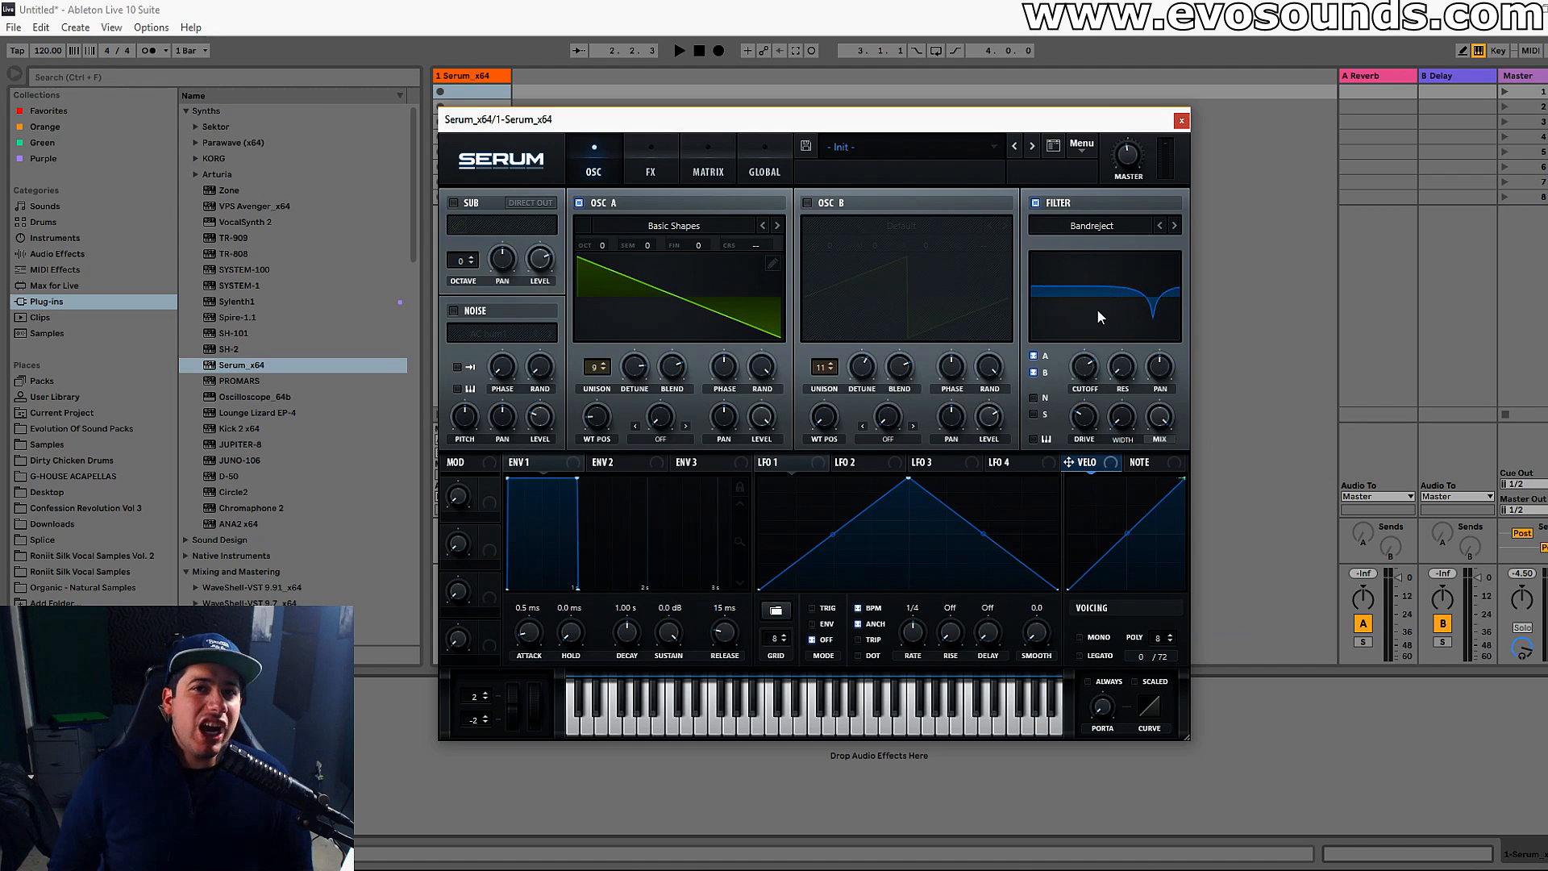
drag(1089, 365, 1059, 404)
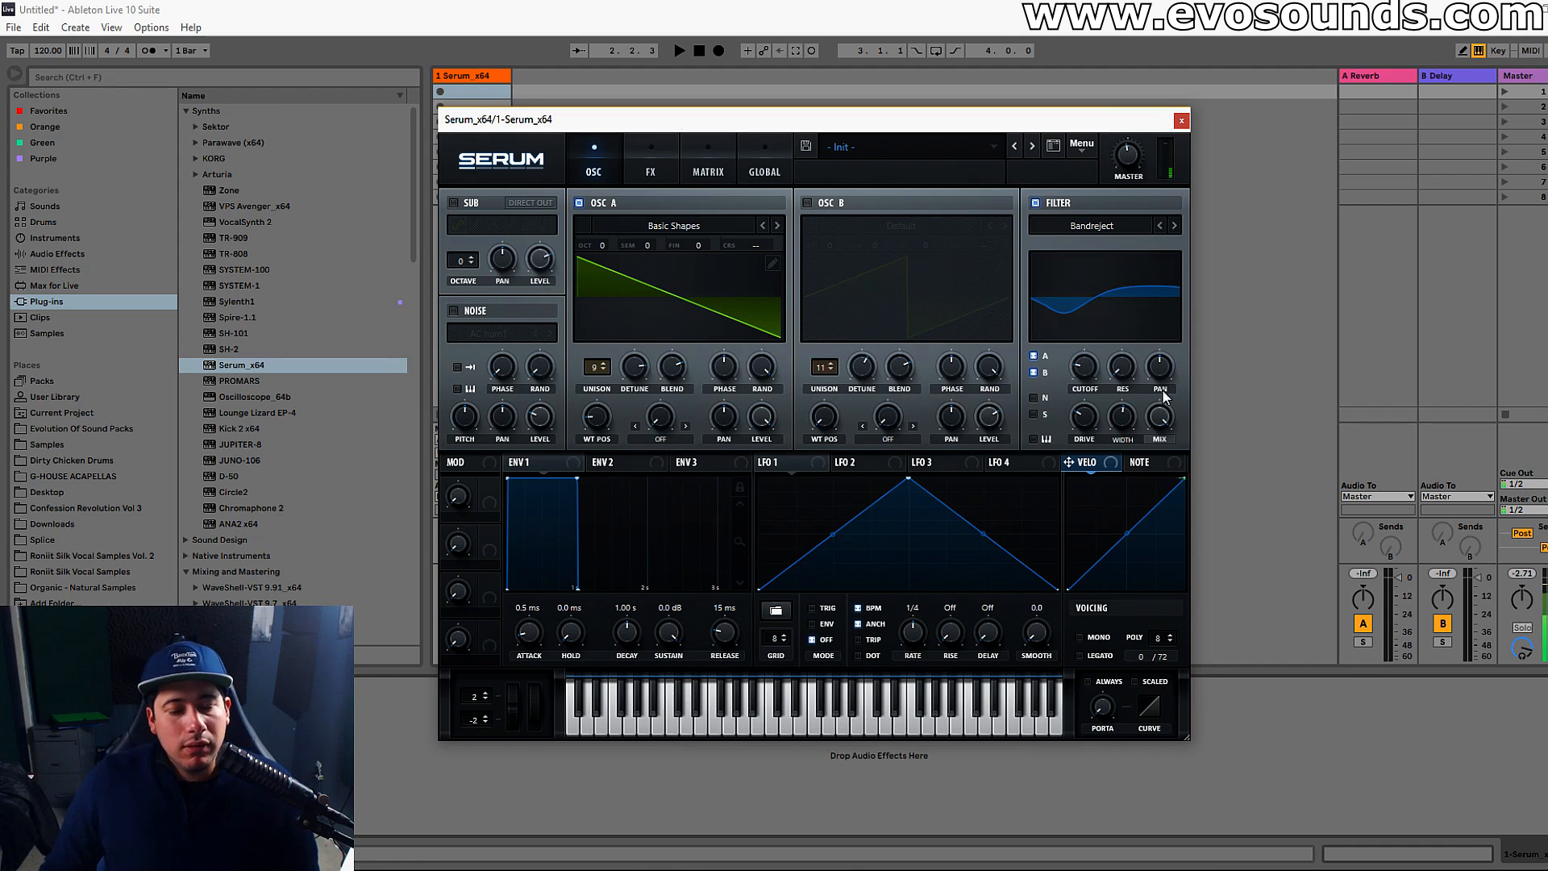
drag(1087, 337, 1095, 329)
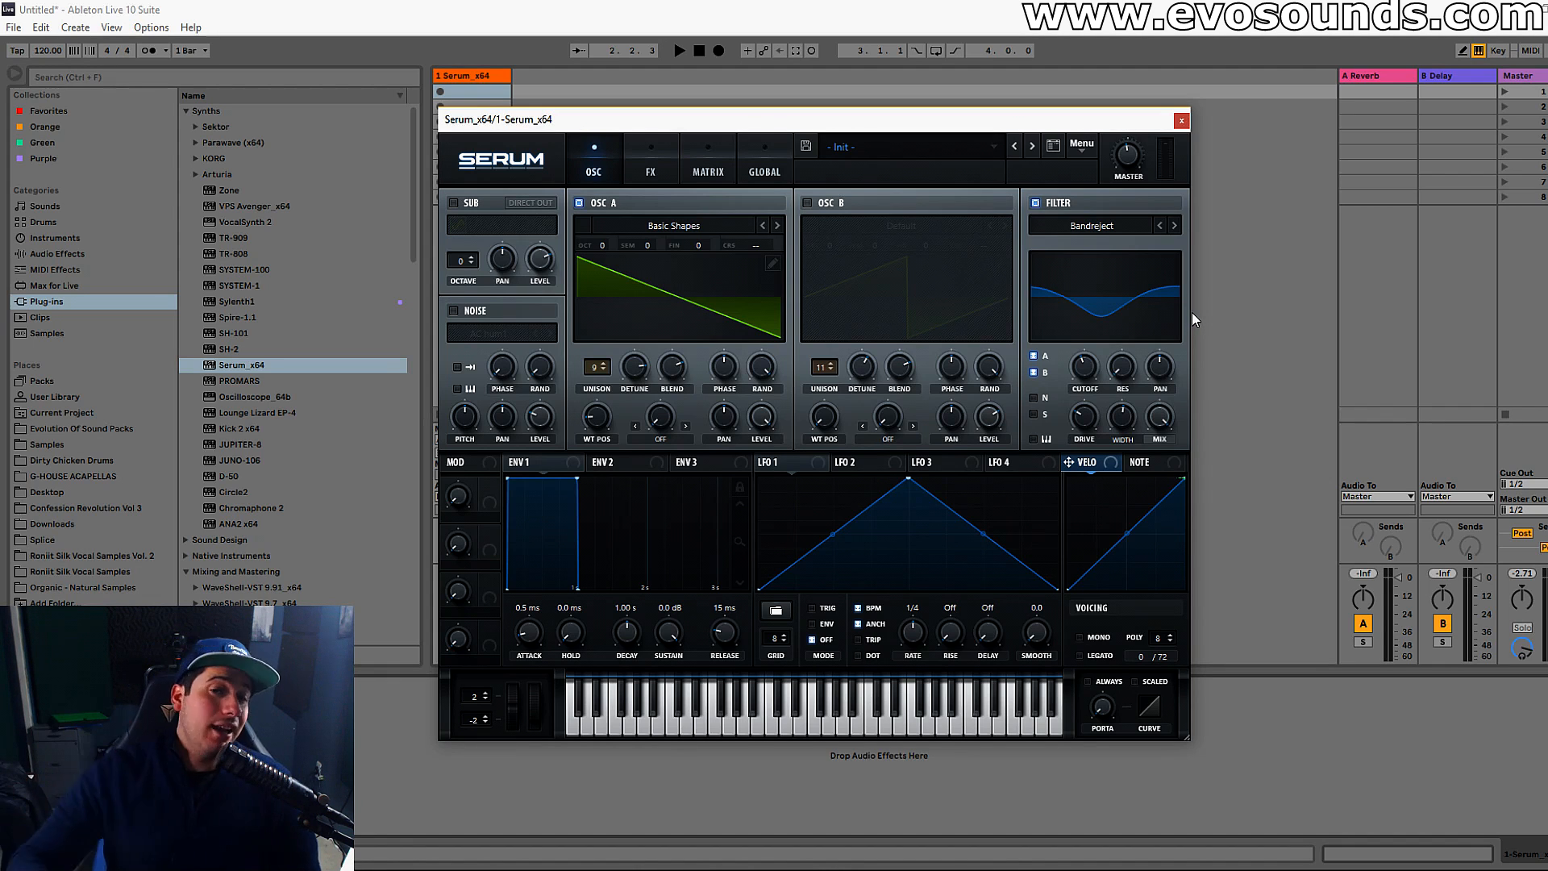
click(1095, 227)
mouse_move(1087, 310)
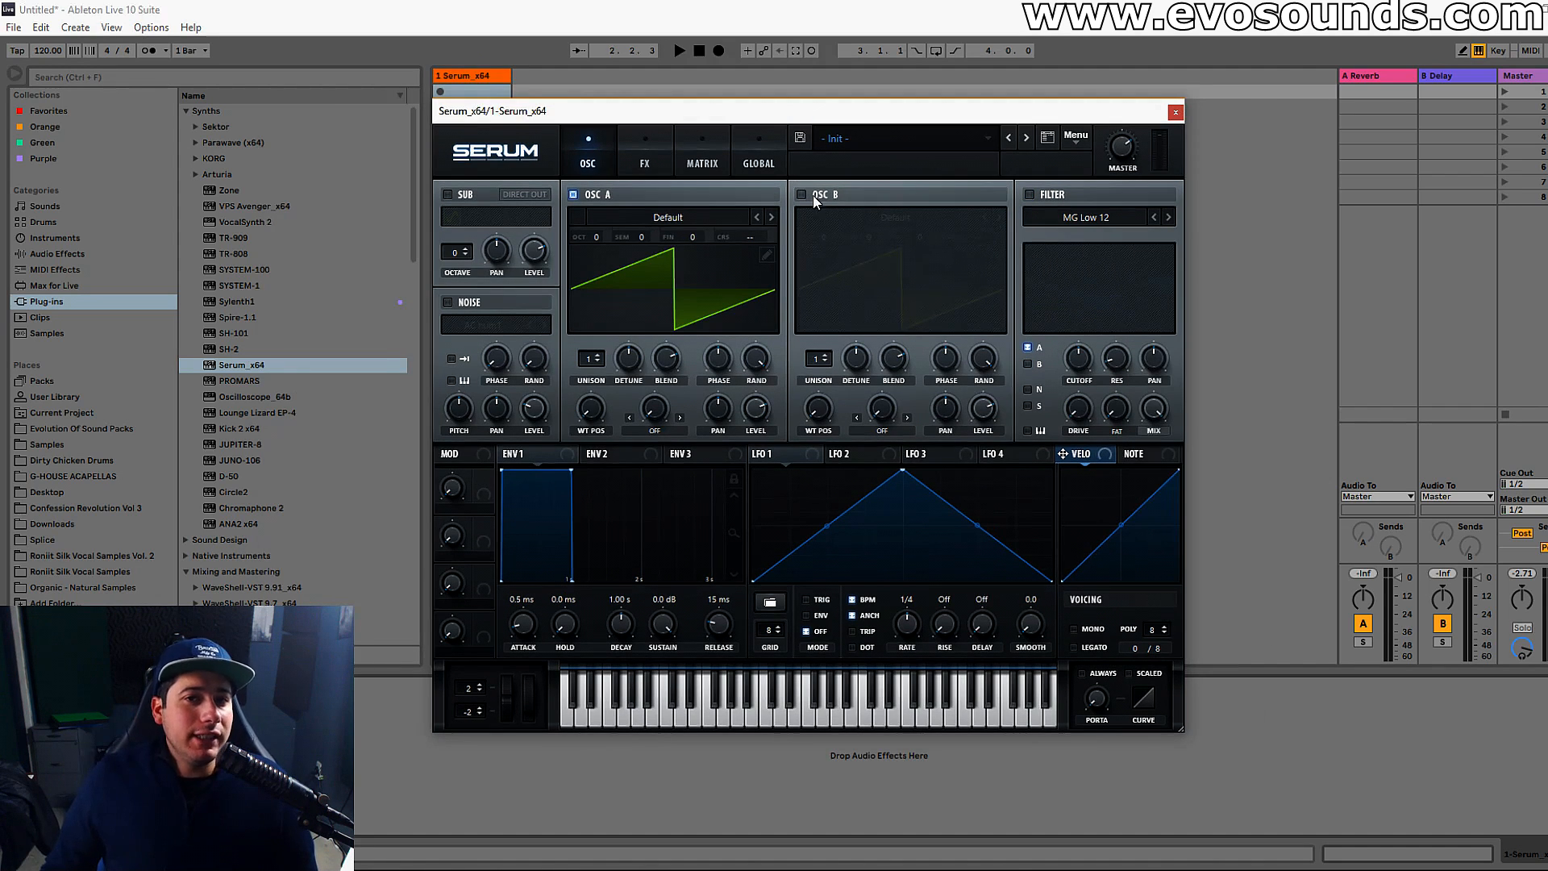
Turn on OSC B and set unison to 14 voices on OSC A and 13 voices on OSC B.
click(802, 194)
drag(591, 358, 591, 319)
drag(821, 358, 877, 263)
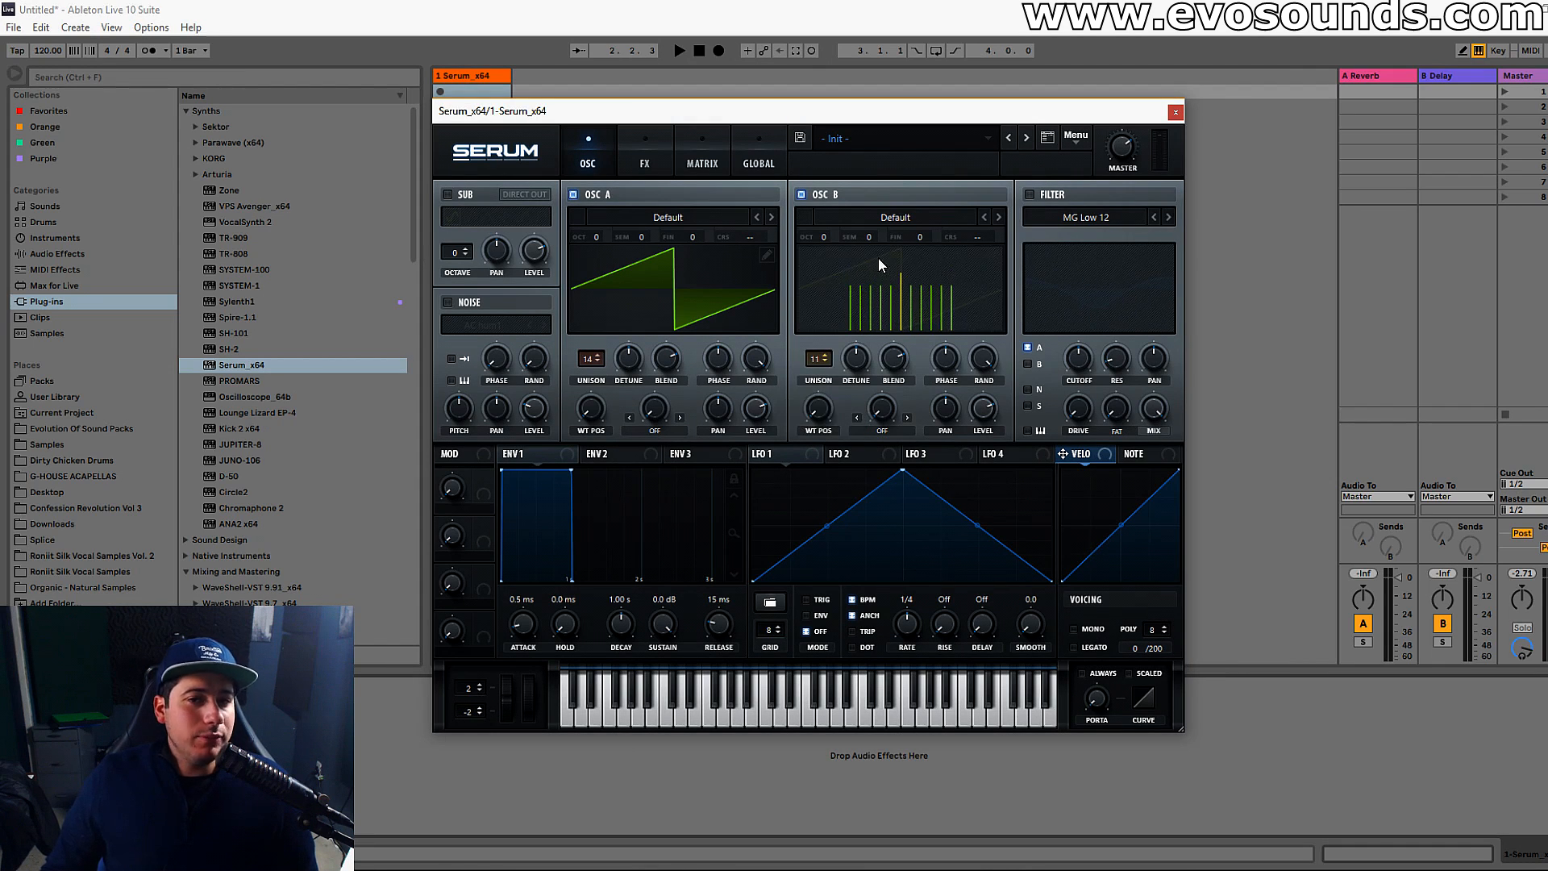
drag(817, 358, 839, 335)
Load the digital wavetable Evolution into OSC B and raise its wavetable position.
click(913, 213)
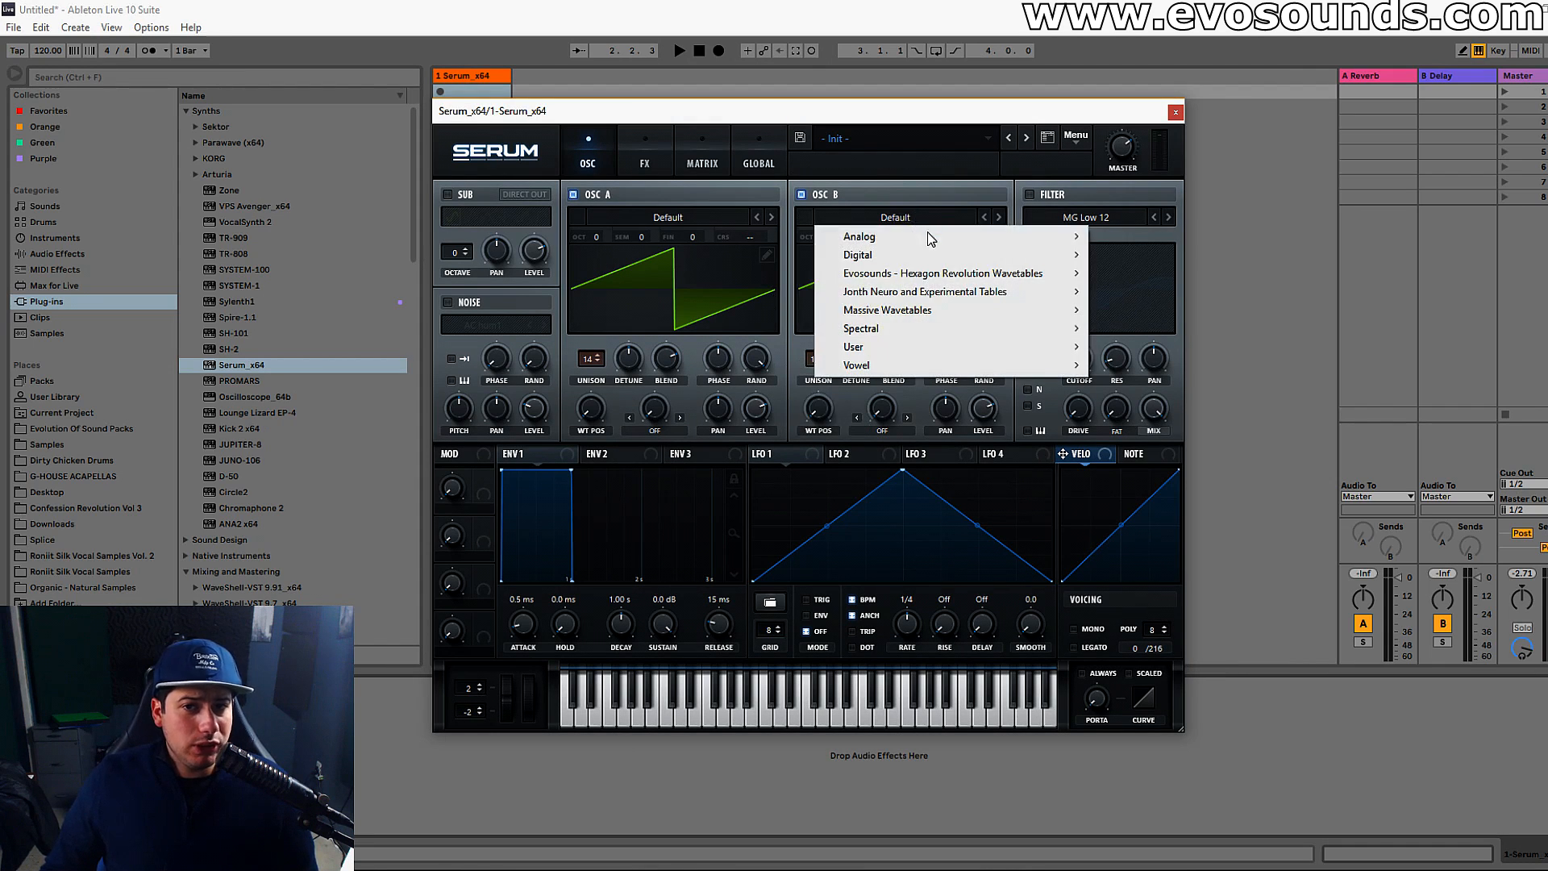
mouse_move(924, 255)
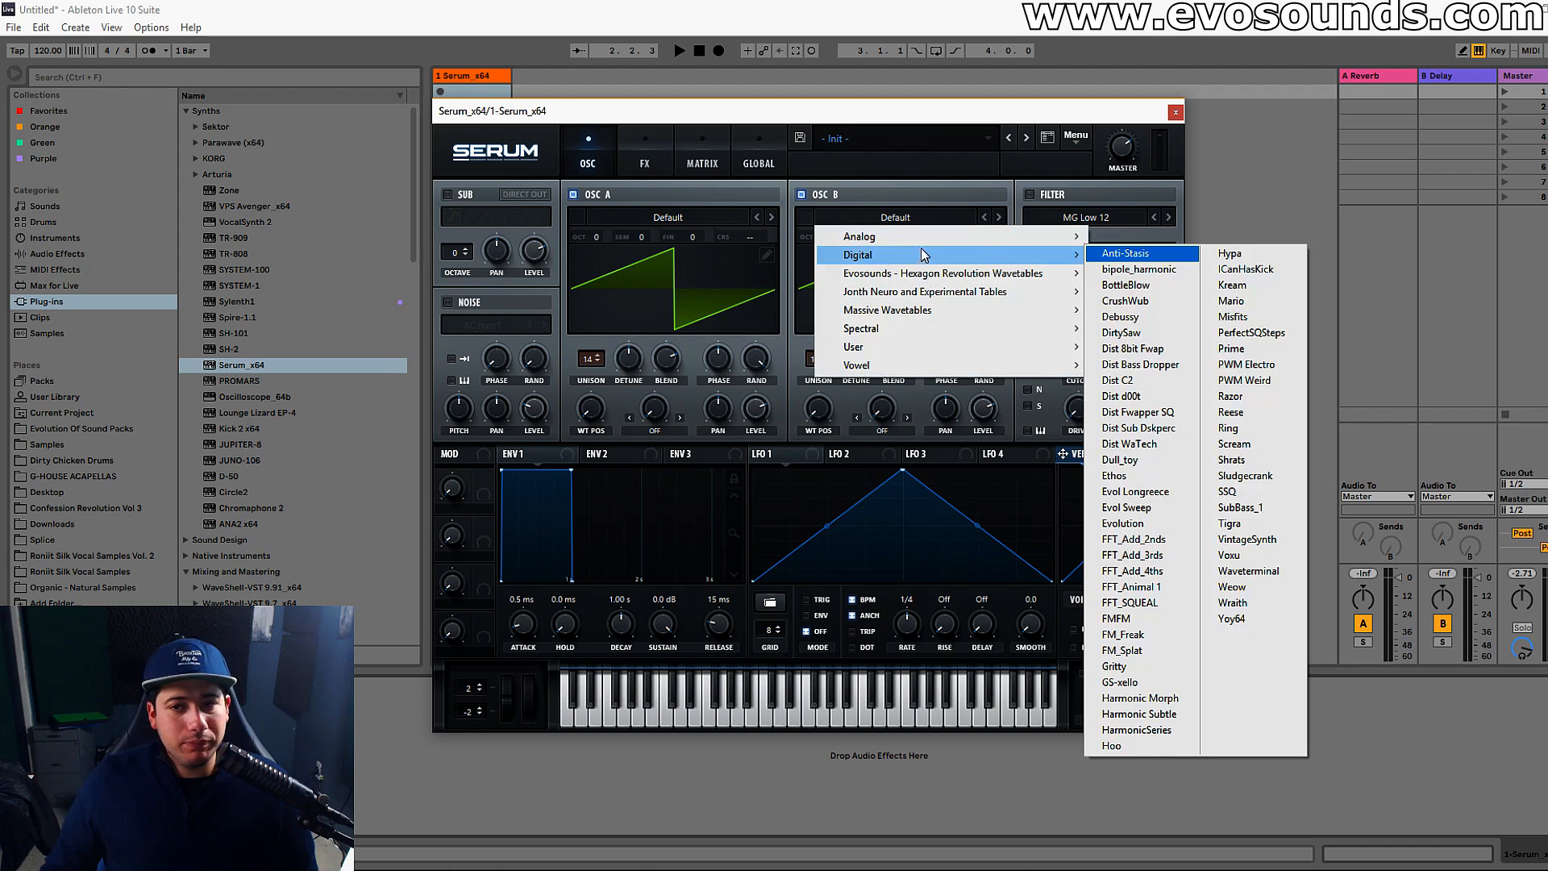
click(1145, 523)
drag(818, 408, 819, 371)
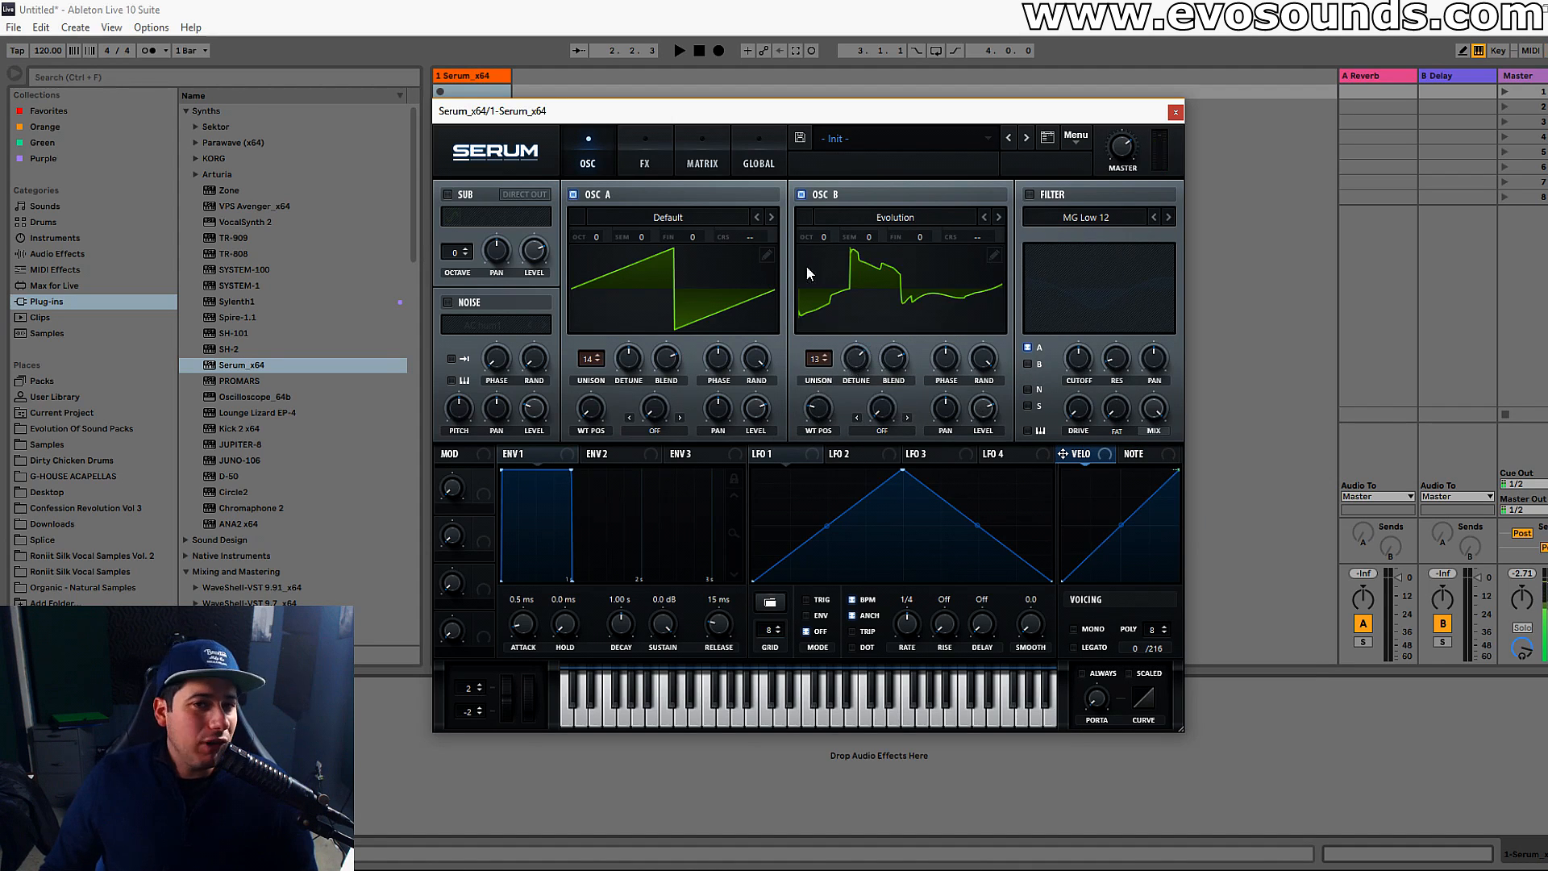
Load the digital wavetable Evol Sweep into OSC A and shift OSC B's wavetable position further.
click(668, 217)
mouse_move(640, 355)
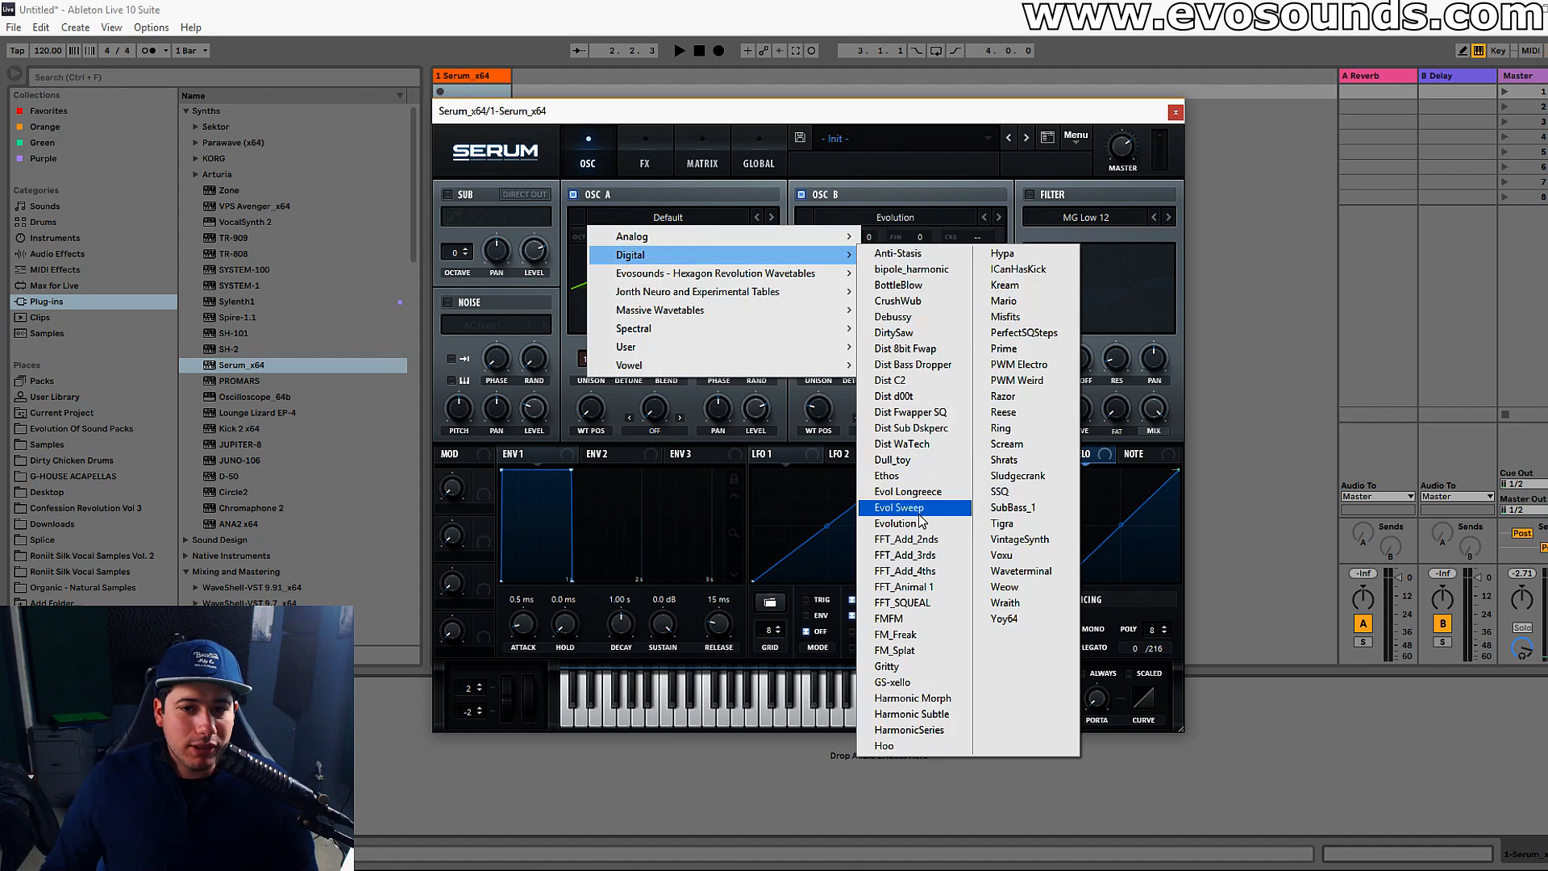
click(903, 506)
drag(834, 416, 834, 386)
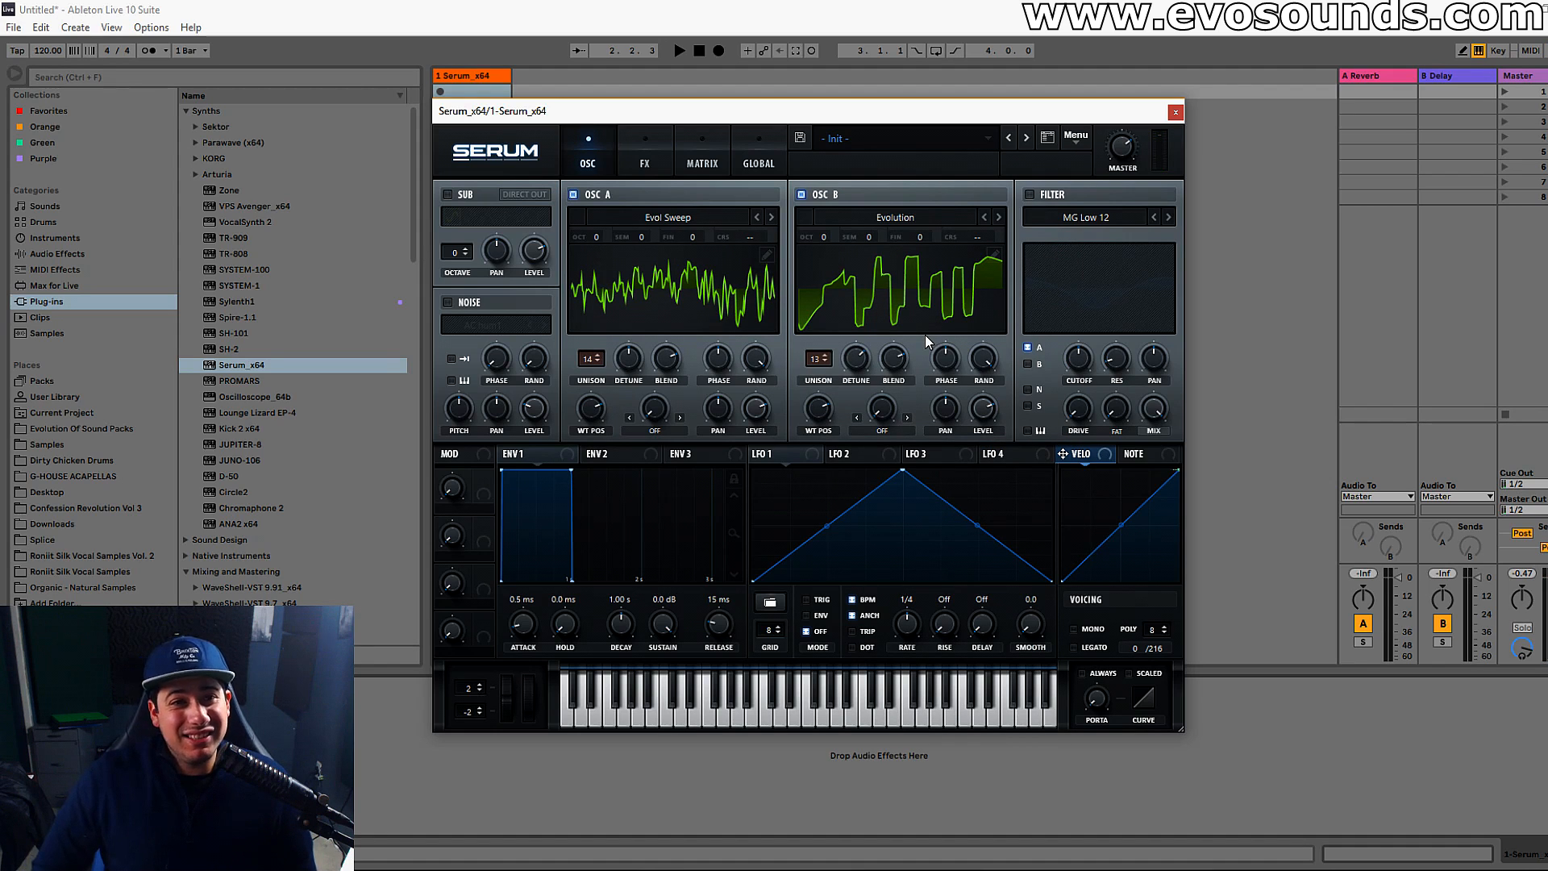
Turn on the filter as MG Low 18, route OSC A and OSC B through it, and sweep its cutoff.
click(1029, 194)
click(1167, 218)
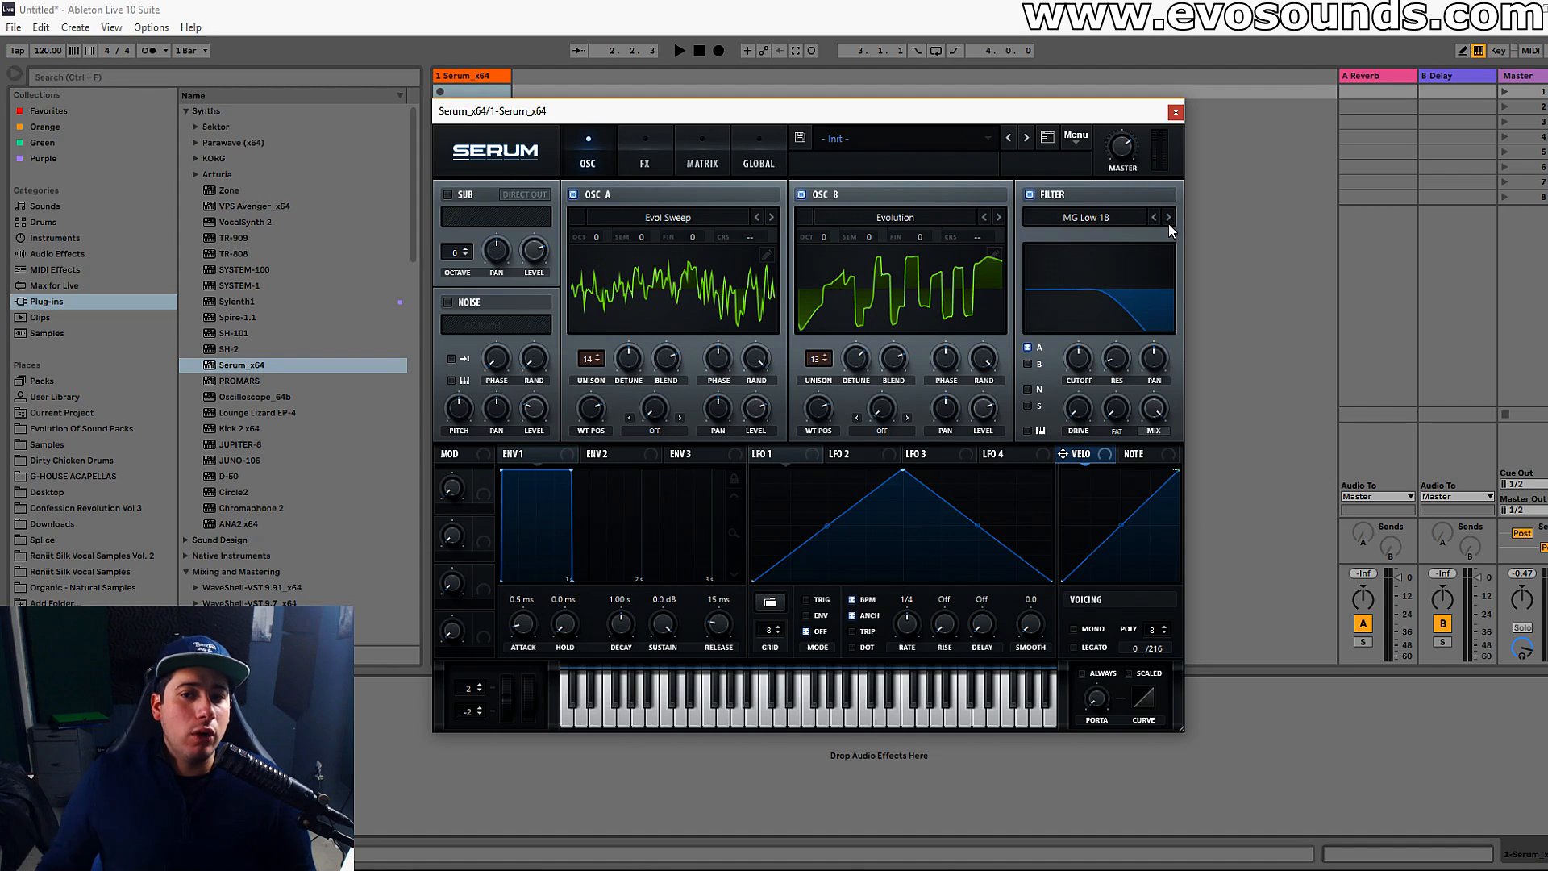
mouse_move(1070, 360)
mouse_down()
mouse_move(1102, 320)
mouse_move(1074, 351)
mouse_up()
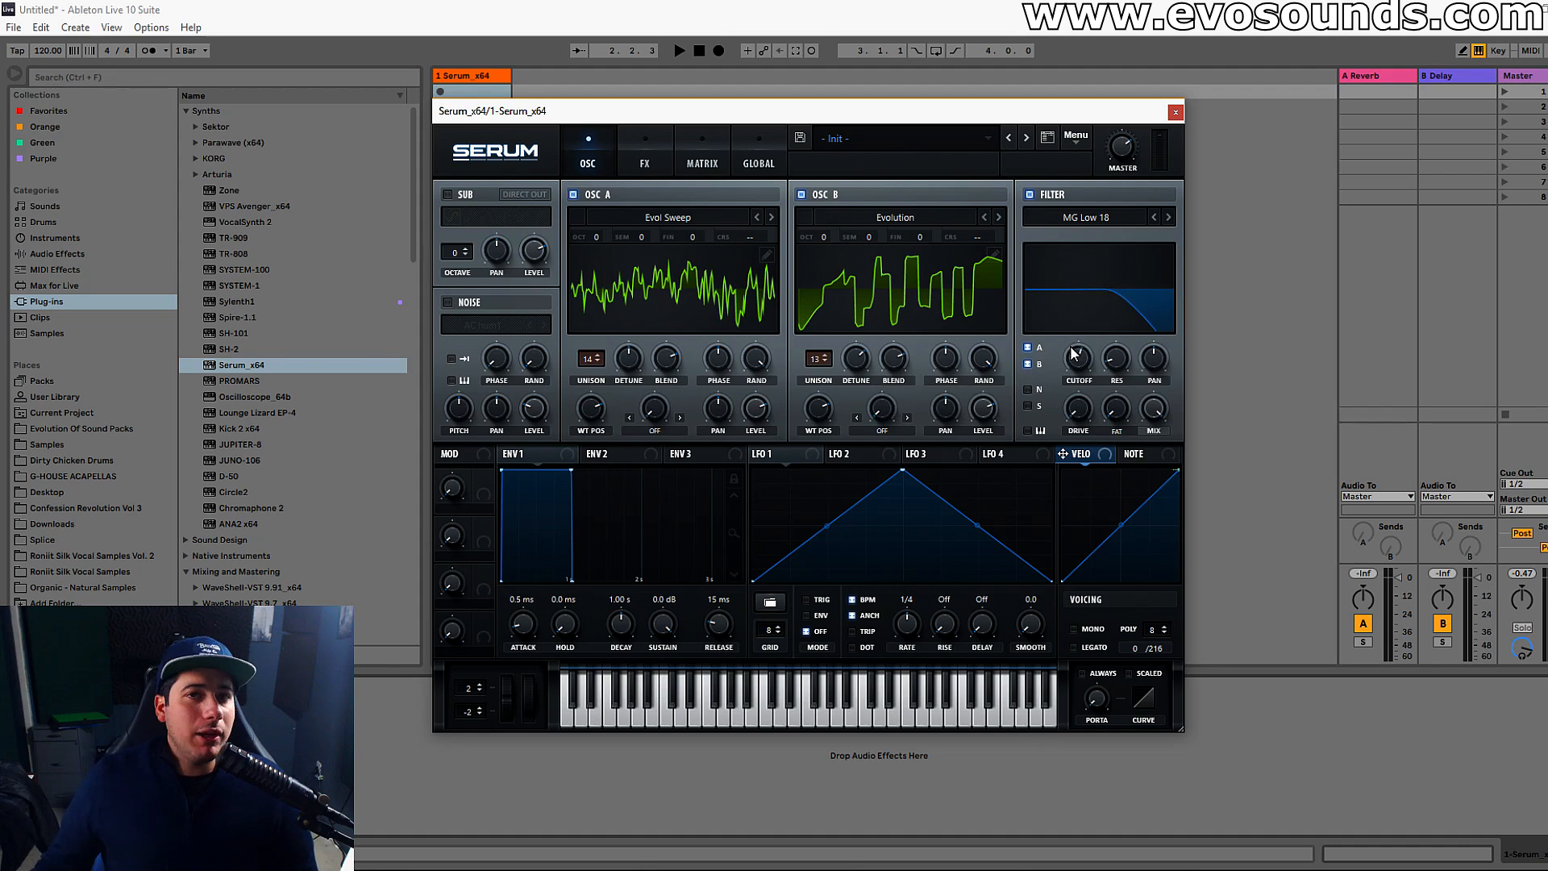
mouse_move(1073, 352)
mouse_down()
mouse_move(1094, 372)
mouse_move(1085, 355)
mouse_up()
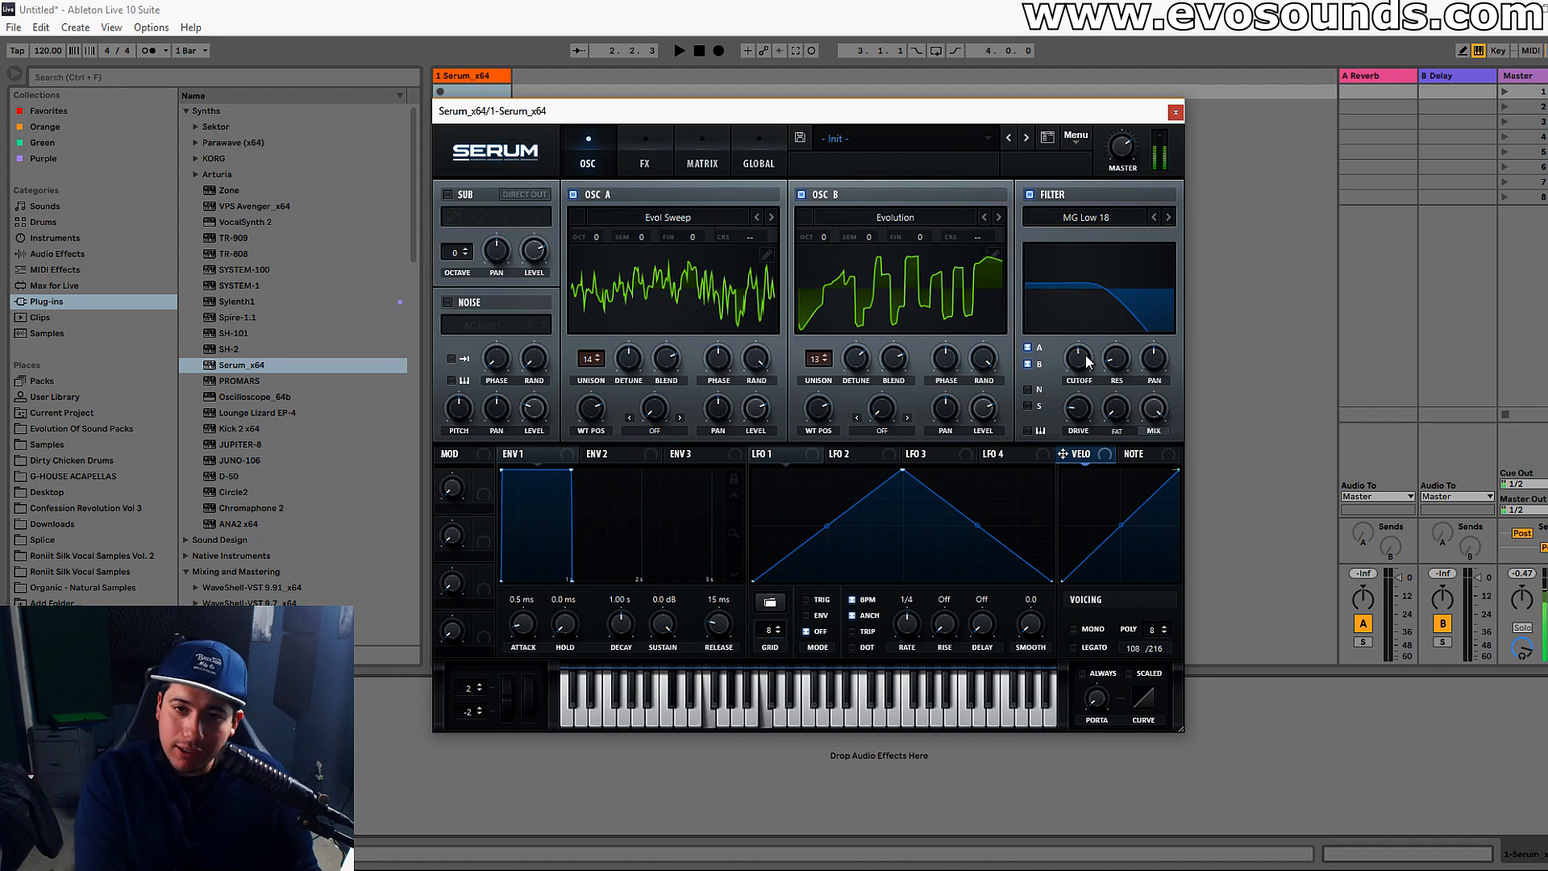
drag(1086, 355, 1102, 334)
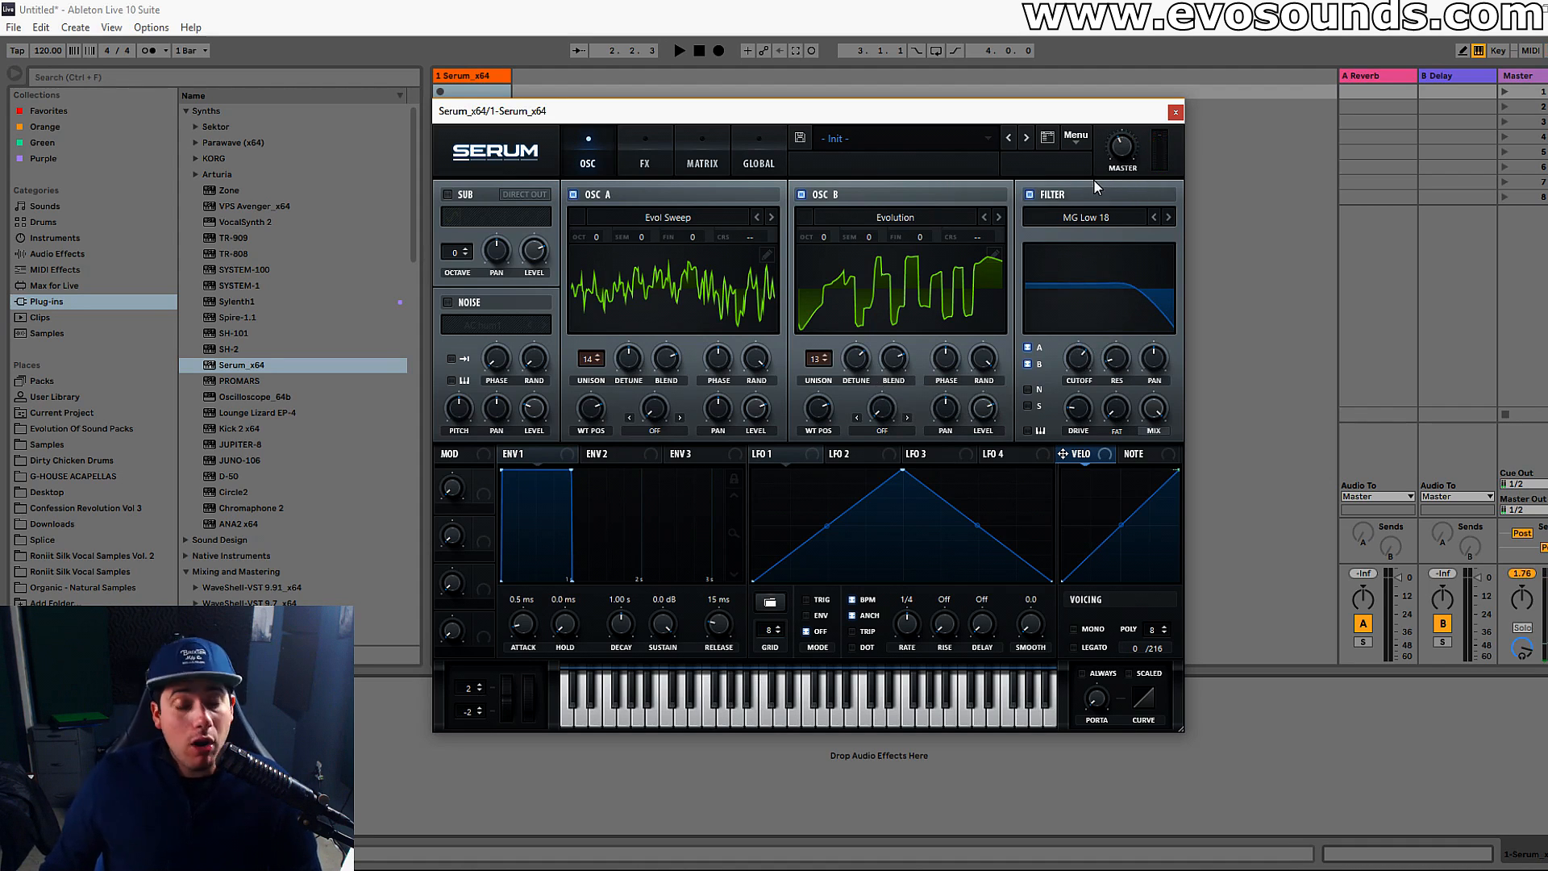
Adjust the MG Low 18 cutoff and raise its resonance to form a sharp peak in the filter curve.
mouse_move(1079, 361)
mouse_down()
mouse_move(1061, 386)
mouse_move(1069, 372)
mouse_up()
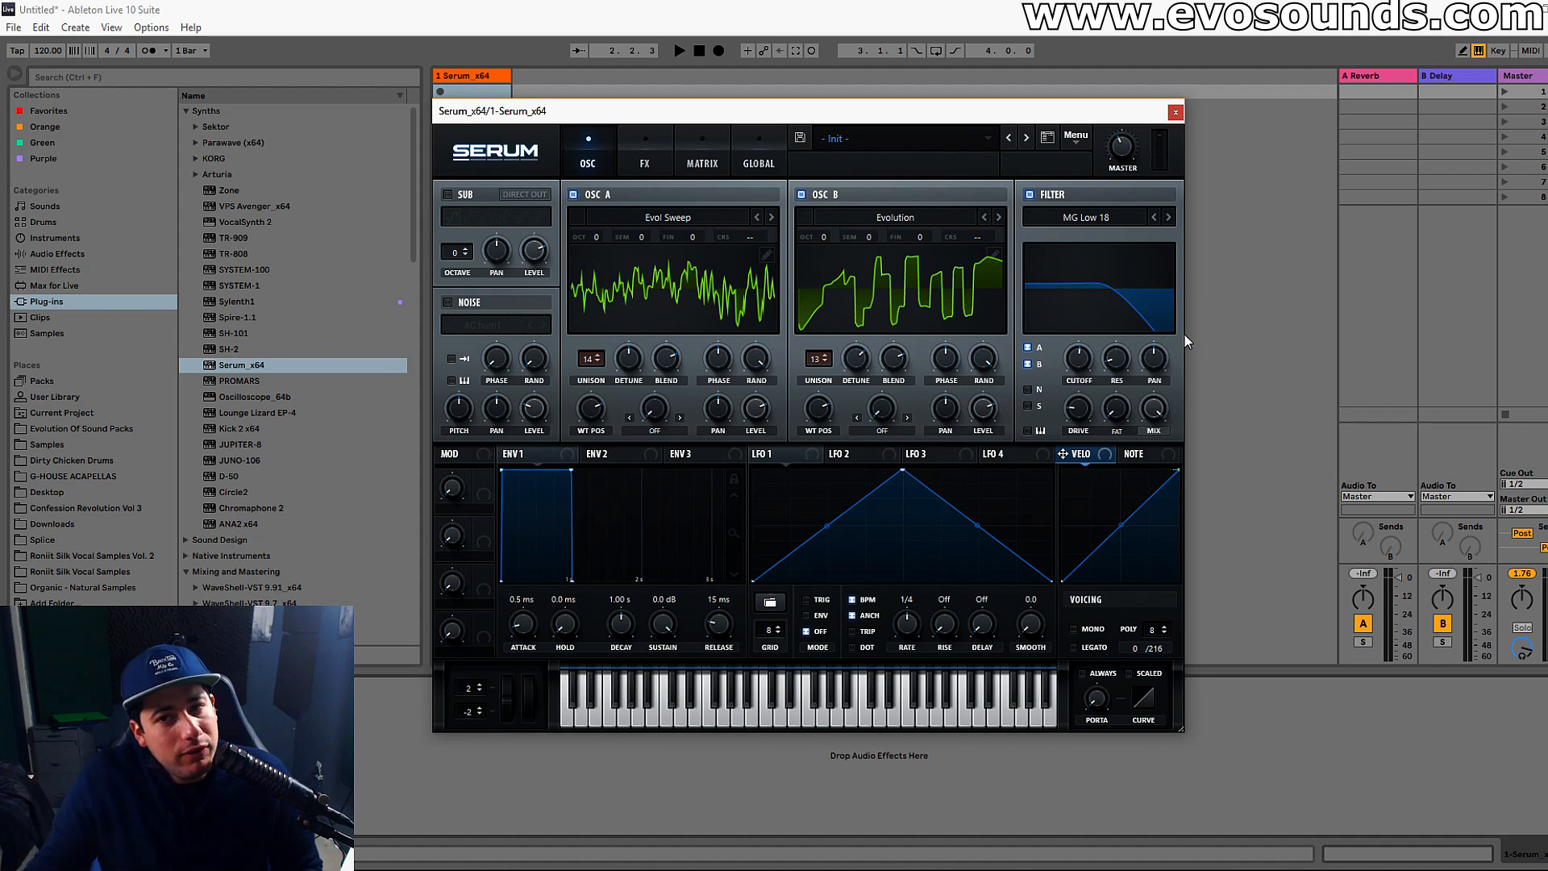
drag(1087, 355, 1078, 359)
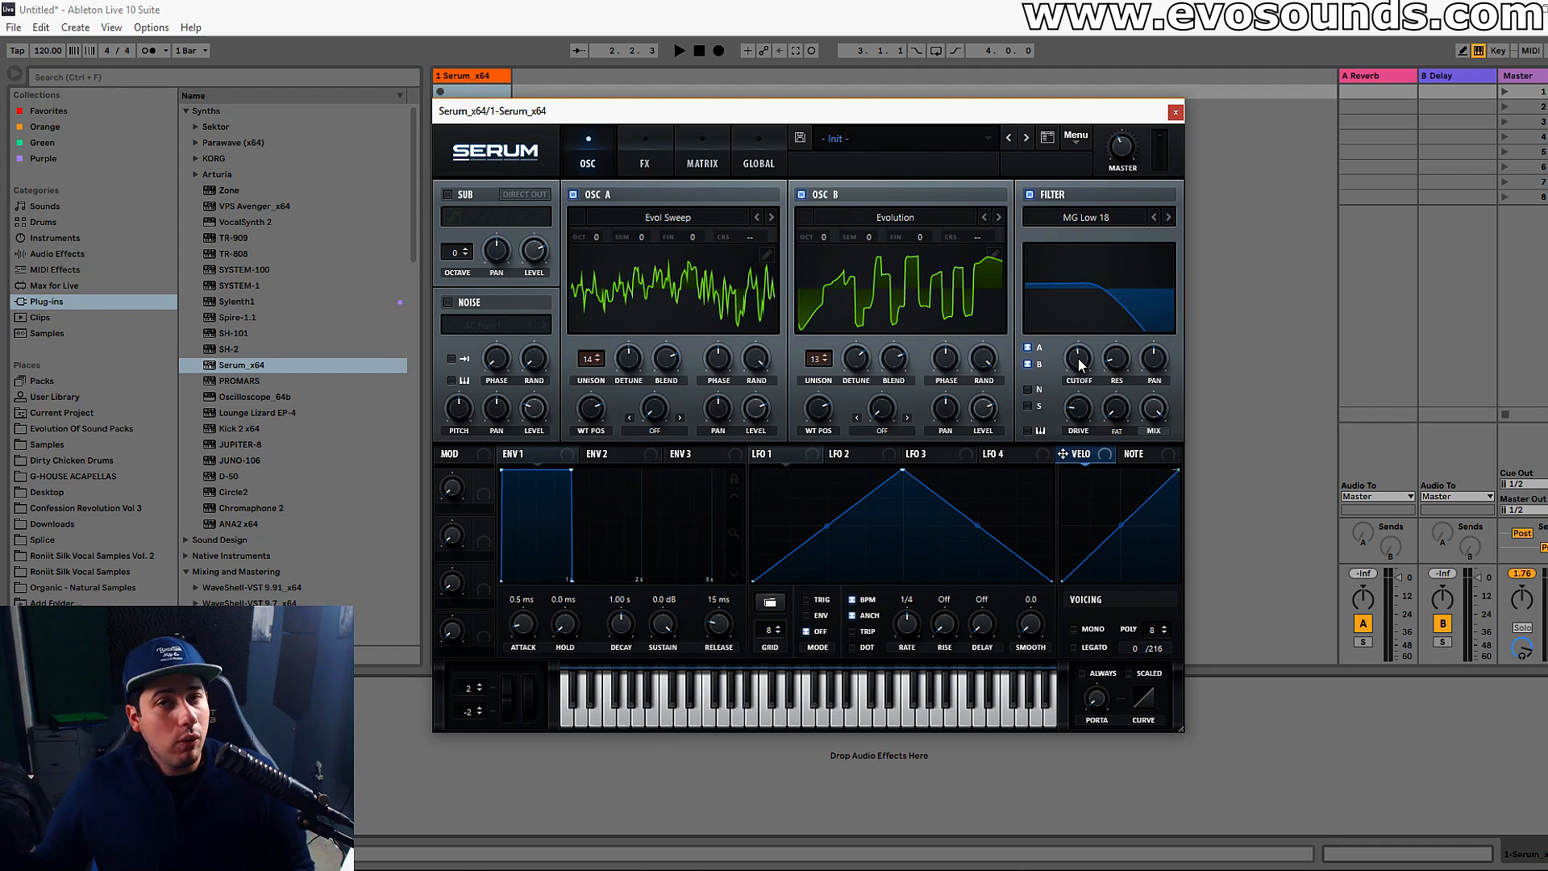
drag(1114, 319, 1149, 283)
drag(1089, 357, 1094, 349)
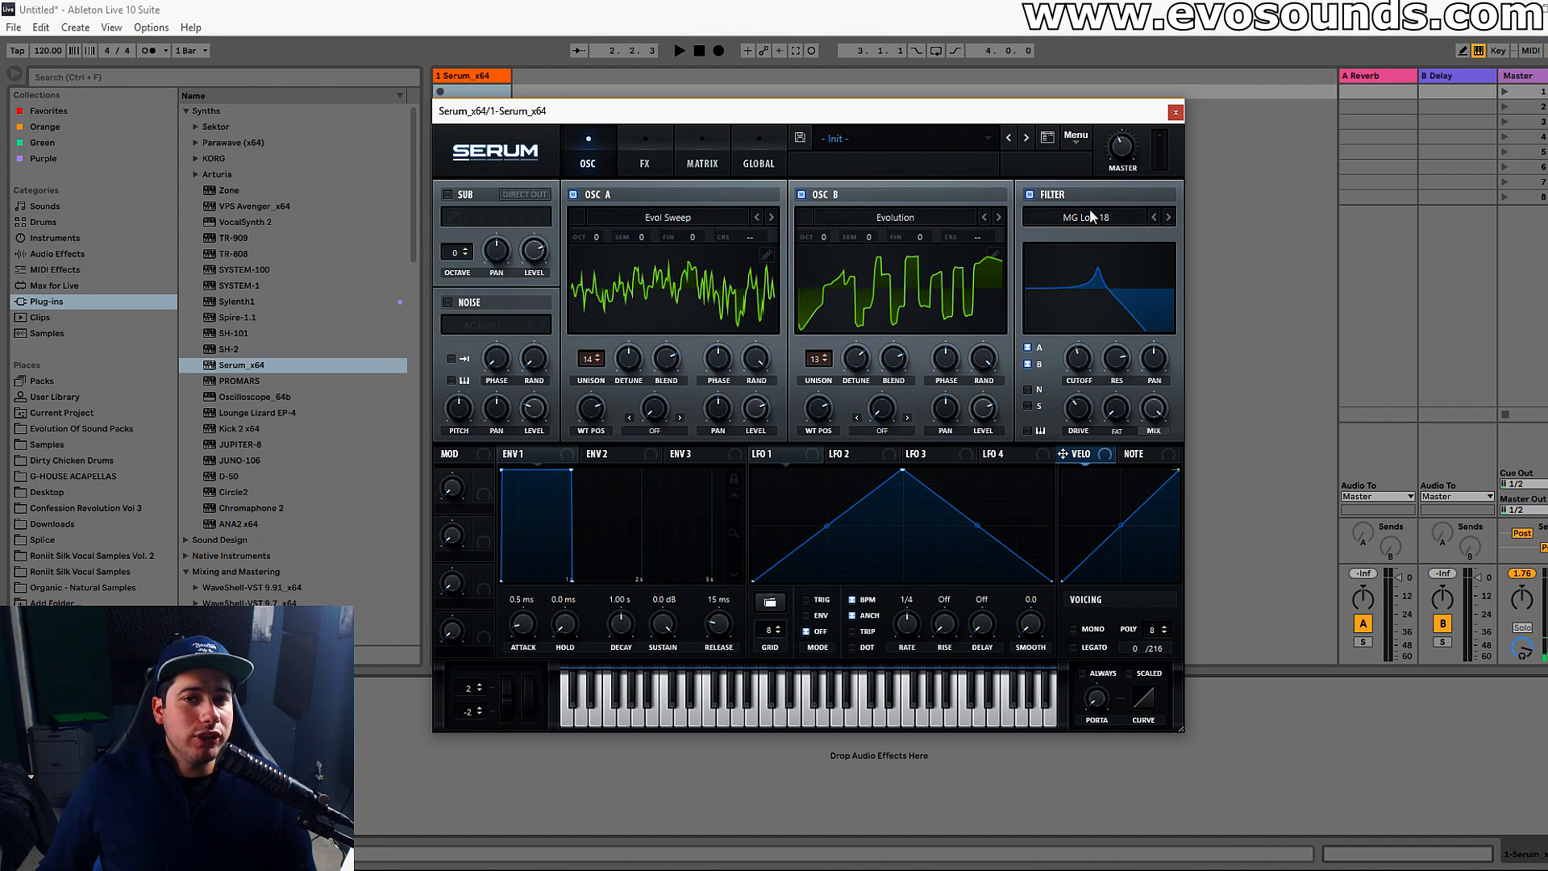
Load the analog wavetable Basic Shapes into OSC A and set its wavetable position to 2.
click(719, 228)
mouse_move(686, 234)
click(903, 252)
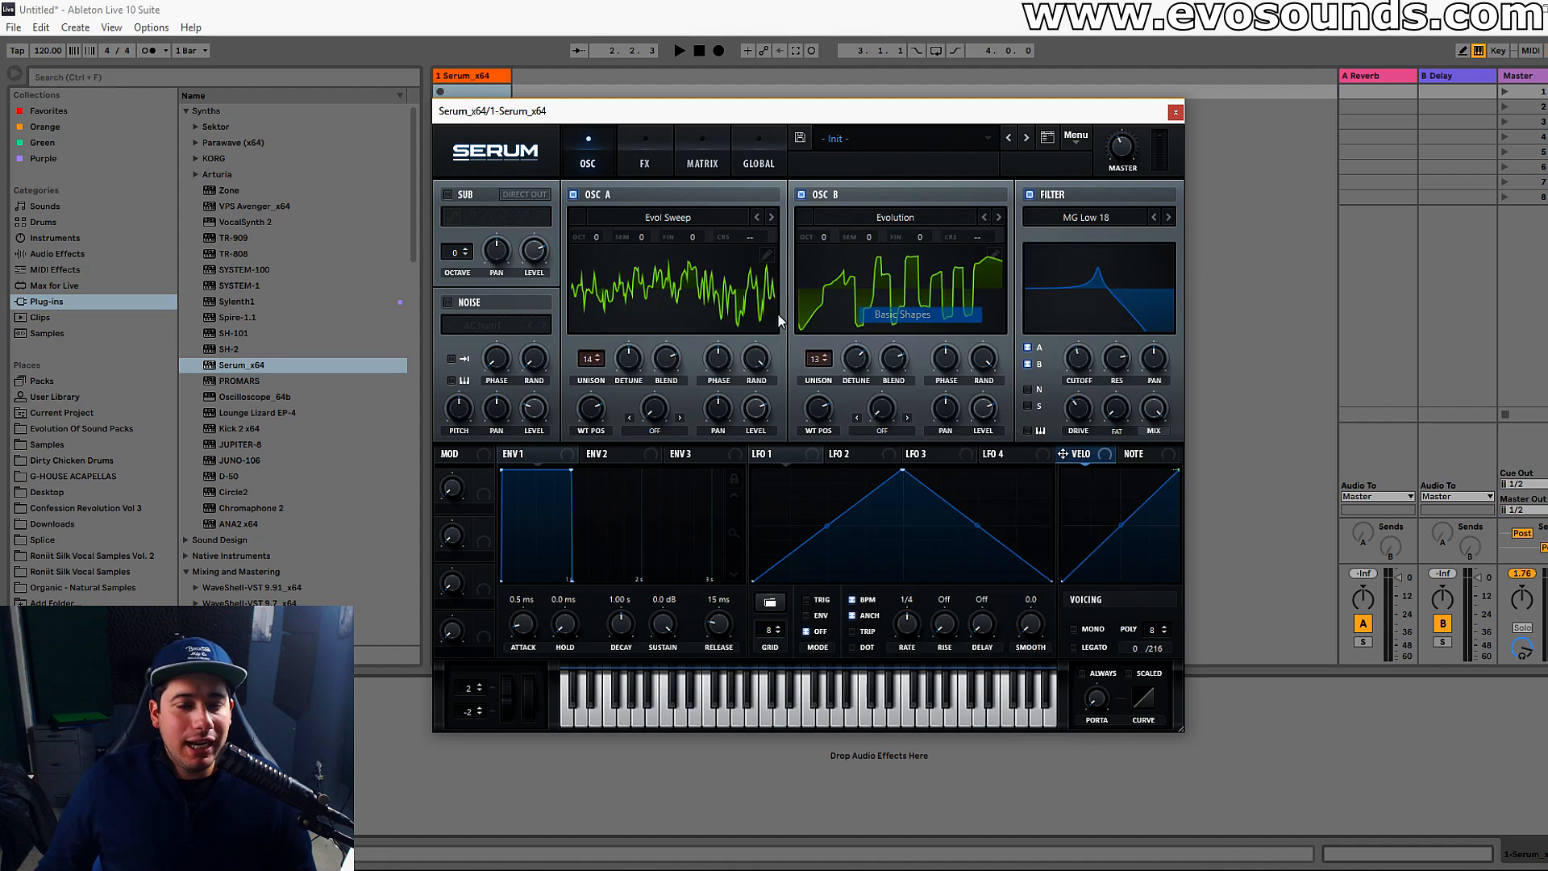
drag(606, 410, 573, 443)
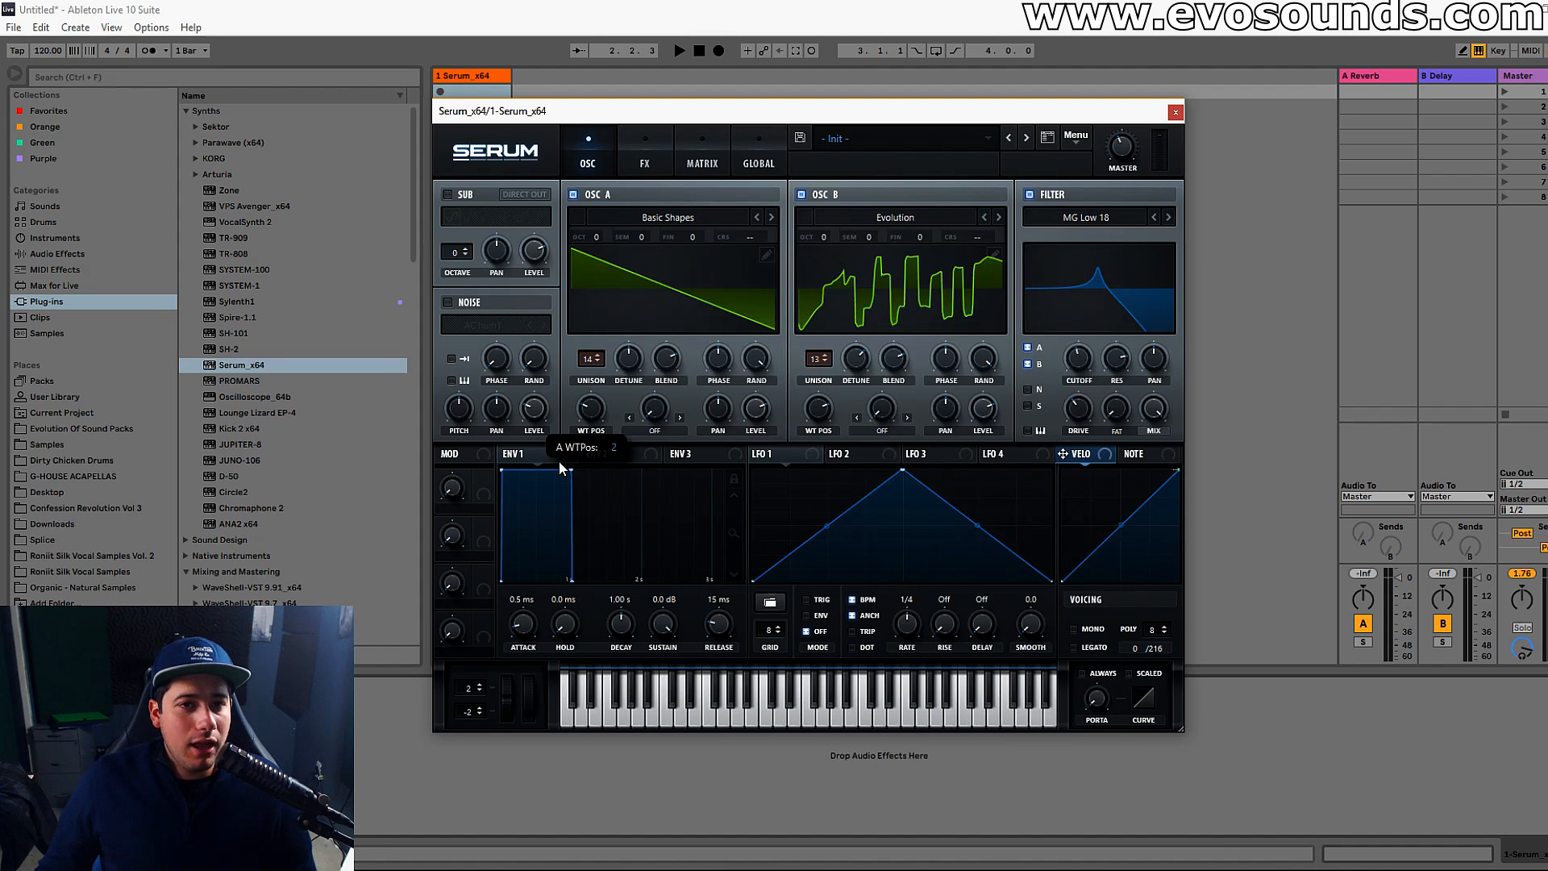
Load the analog wavetable Basic Shapes into OSC B at its saw position and sweep the filter cutoff.
click(843, 211)
mouse_move(887, 231)
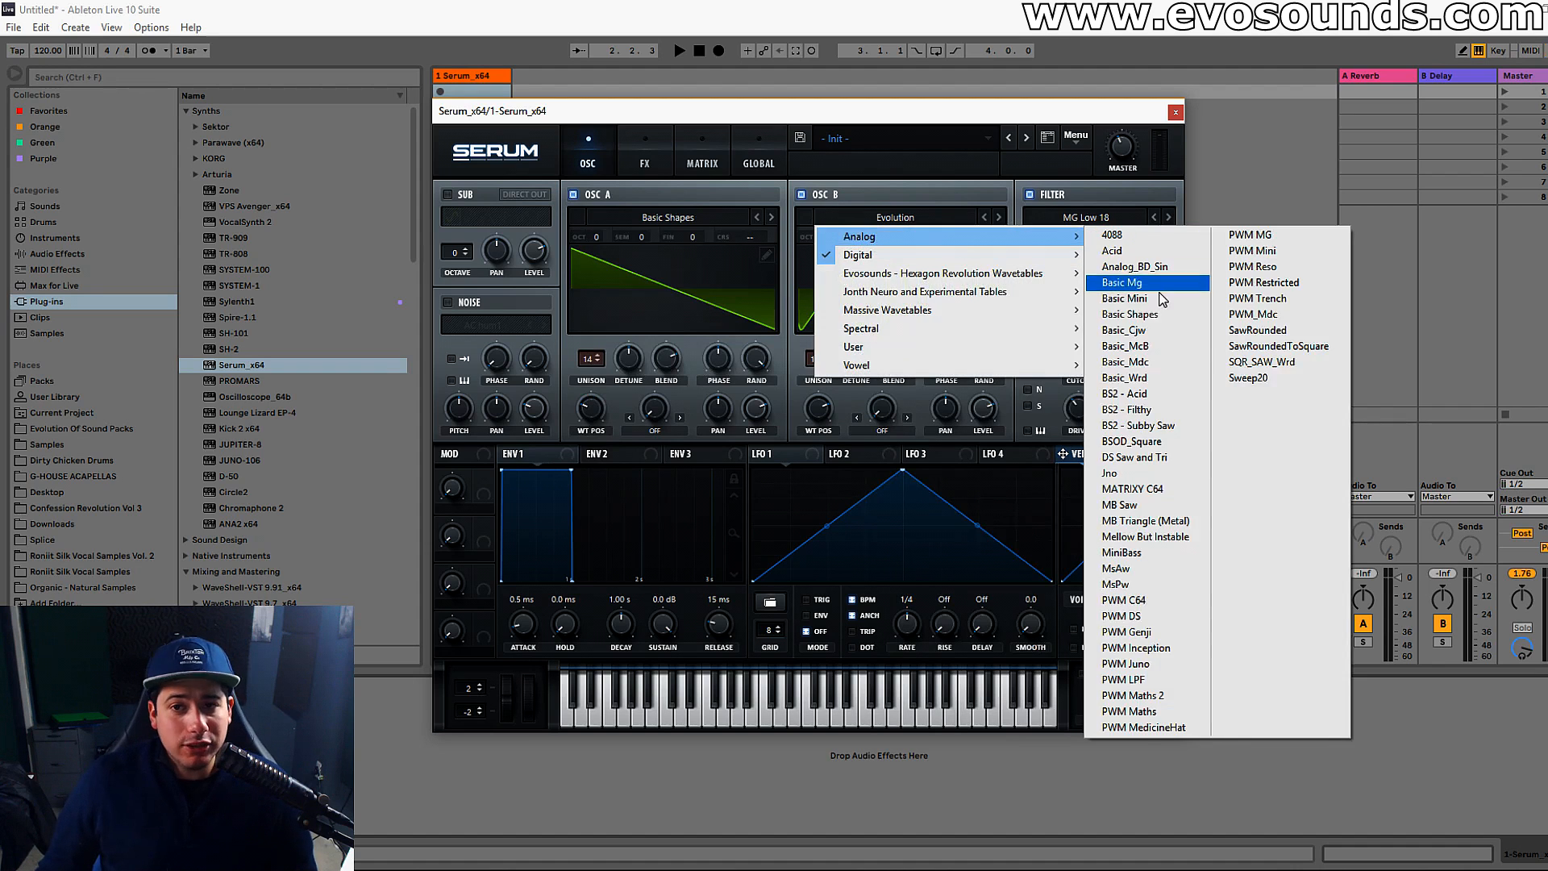
click(1129, 295)
drag(819, 409, 759, 457)
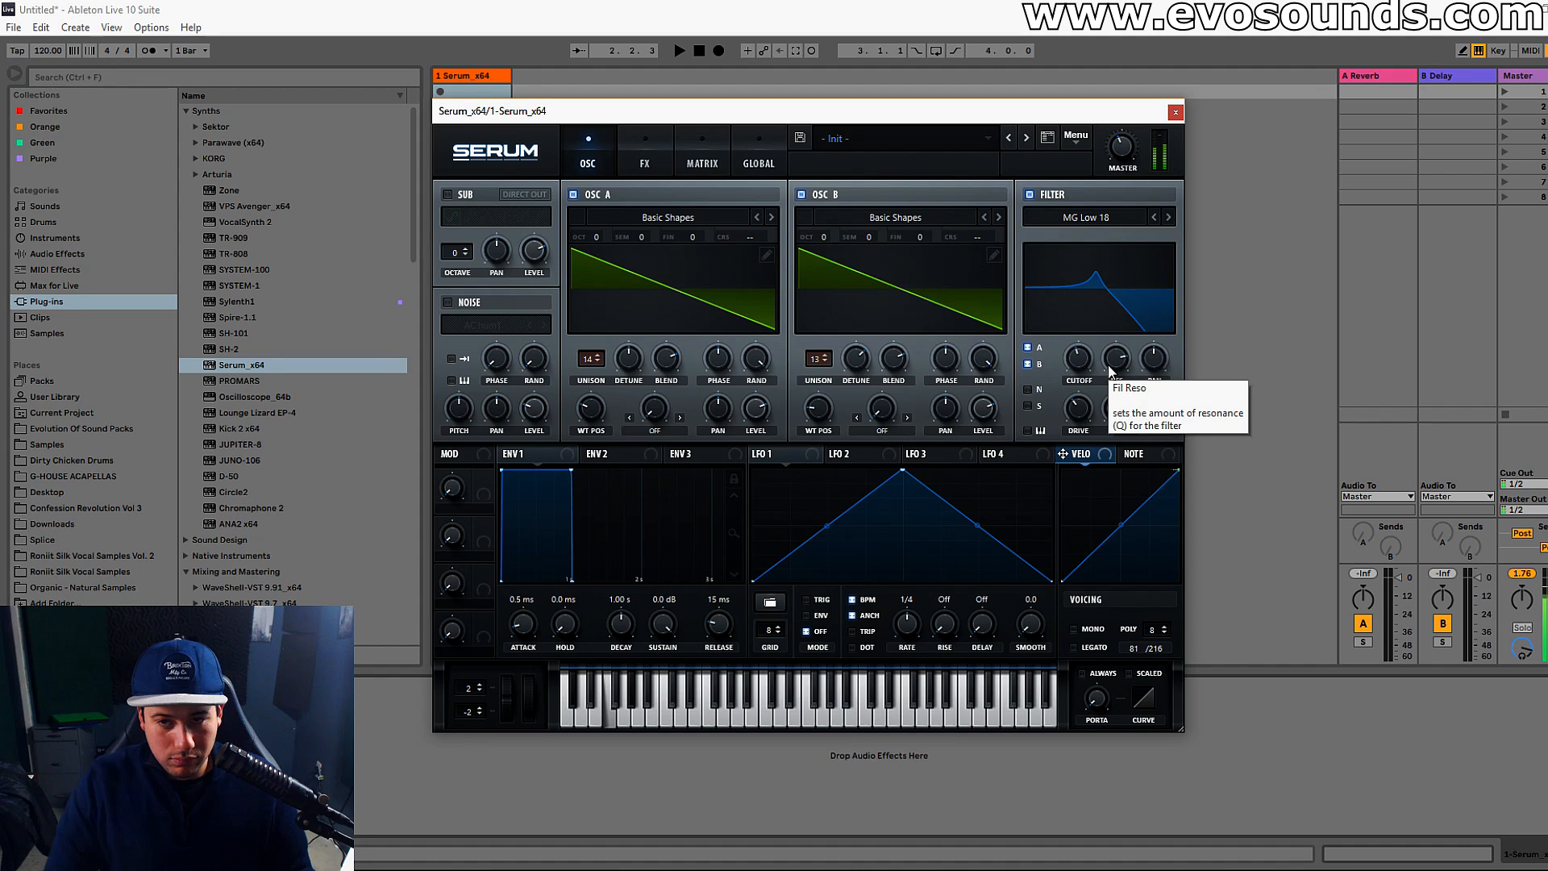
mouse_move(1108, 365)
mouse_down()
mouse_move(1093, 393)
mouse_move(1088, 352)
mouse_up()
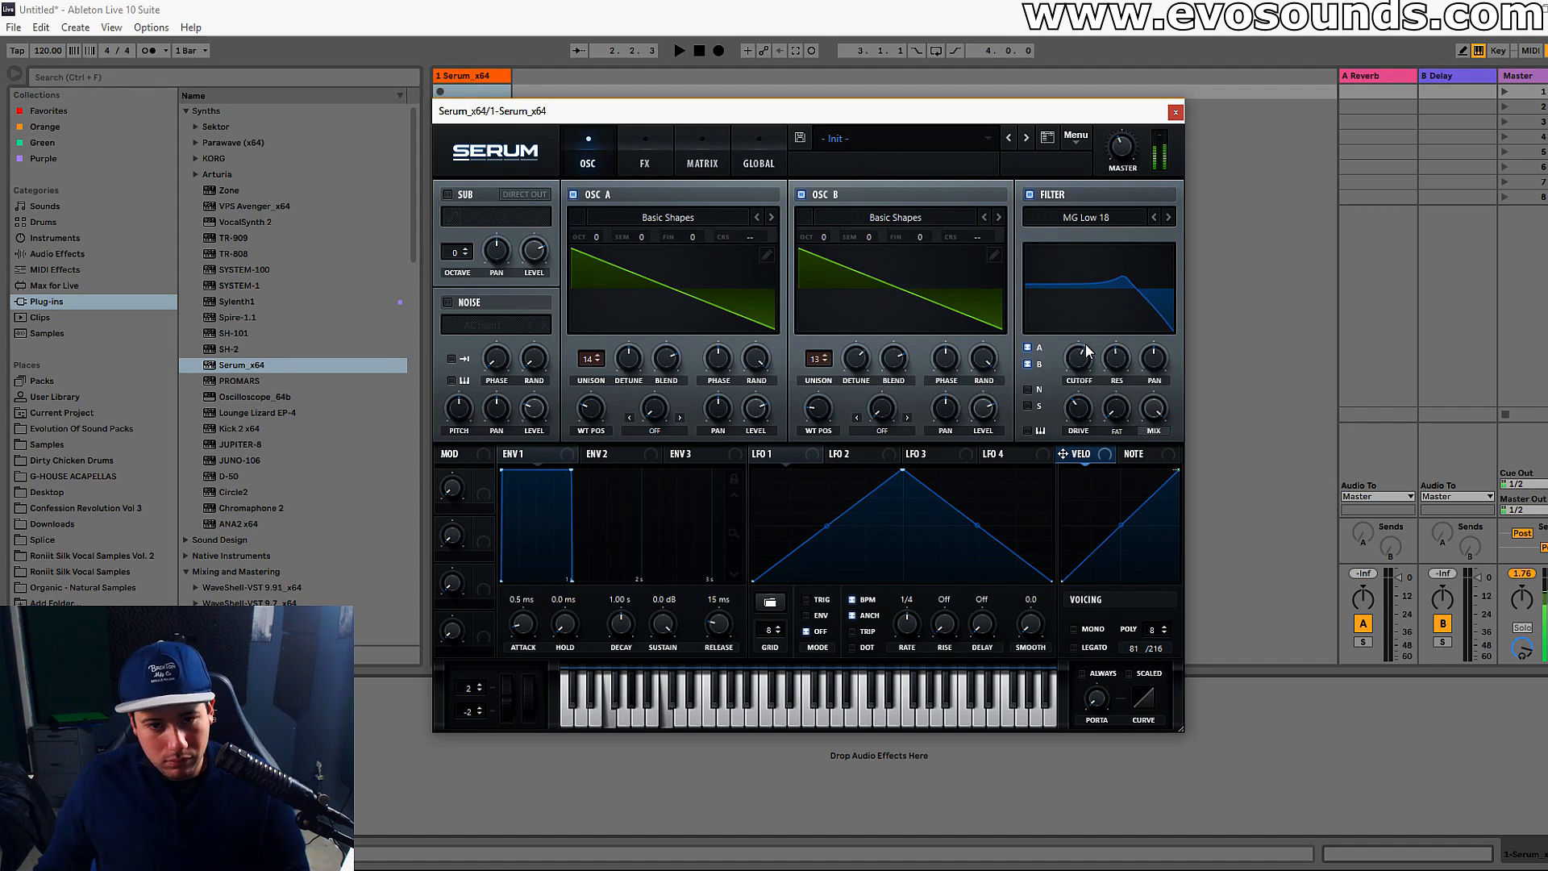
mouse_move(1088, 351)
mouse_down()
mouse_move(1088, 368)
mouse_move(1106, 321)
mouse_move(1107, 339)
mouse_up()
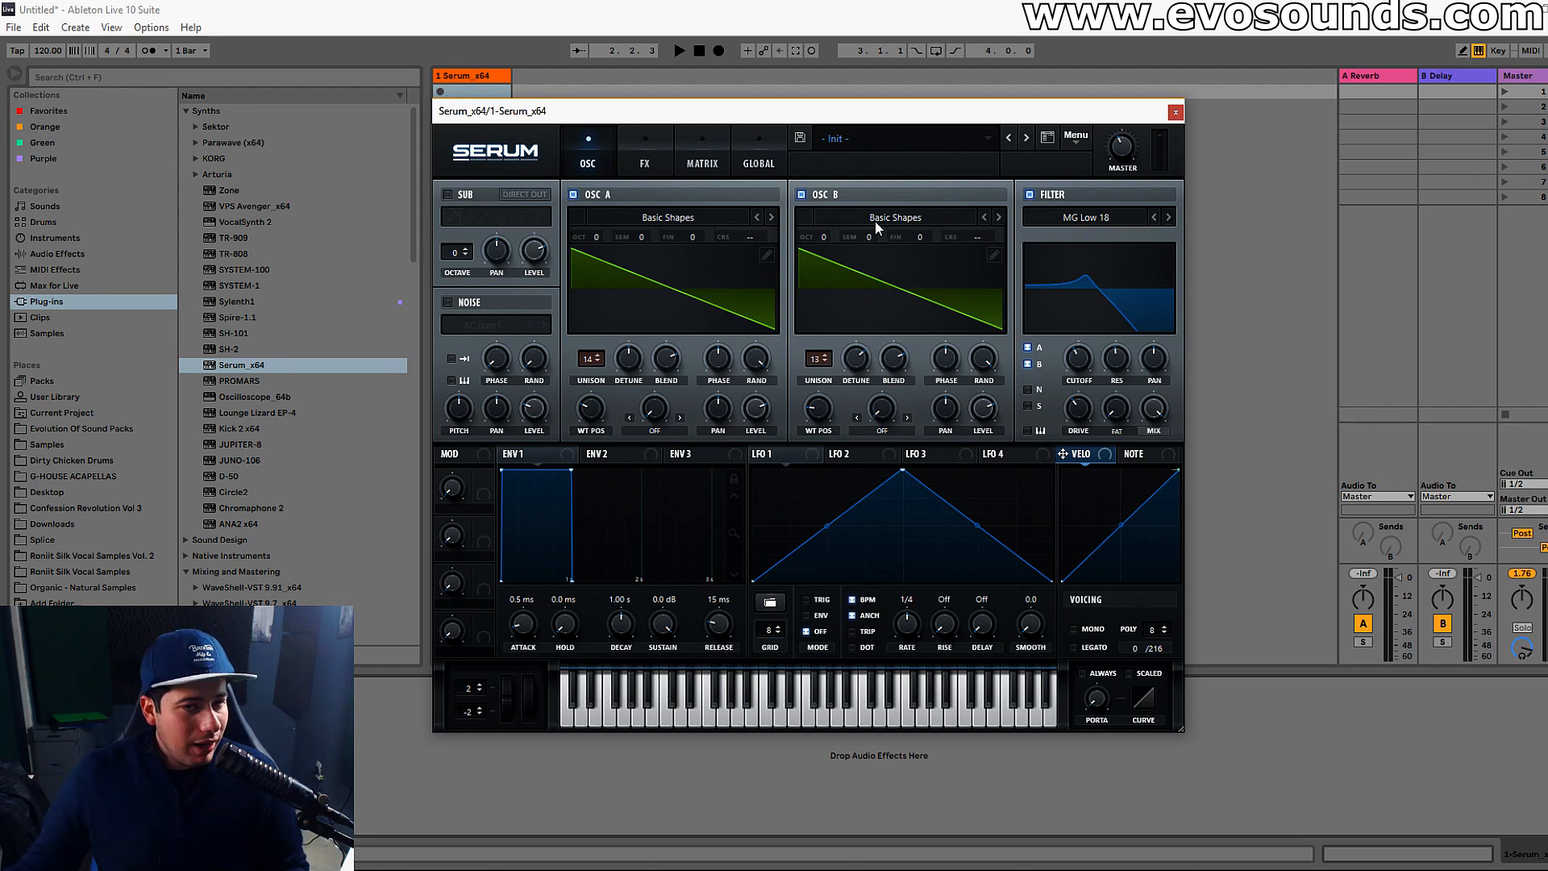
Reset to the Init preset, turn on OSC B and the filter, and give both oscillators 9 unison voices.
click(1076, 139)
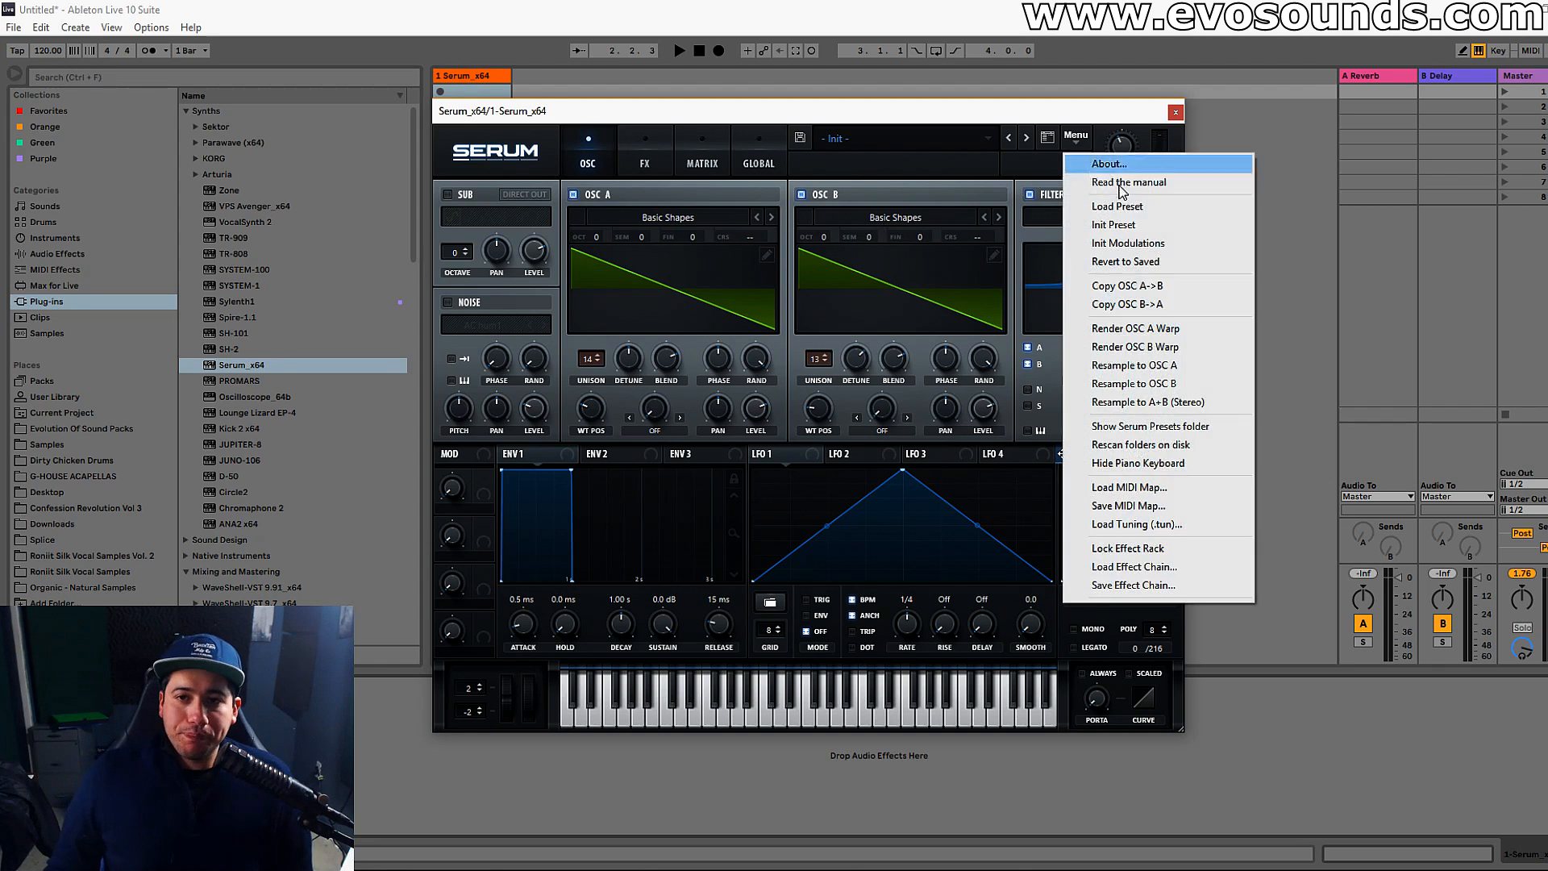
click(1134, 225)
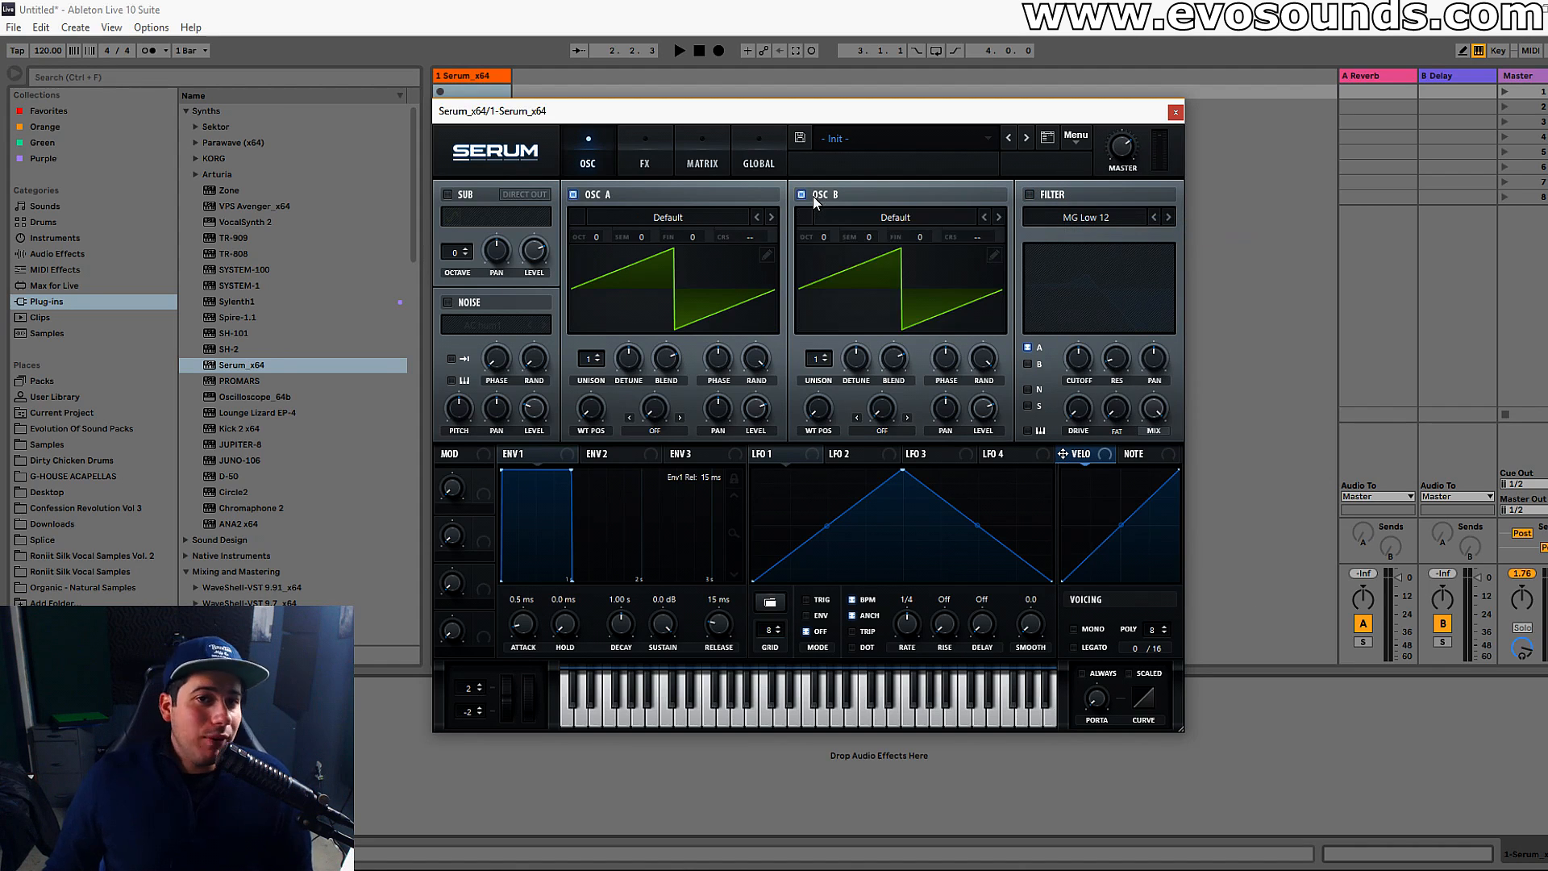
drag(588, 358, 588, 322)
click(1029, 194)
click(1056, 217)
mouse_move(1090, 229)
drag(819, 358, 864, 351)
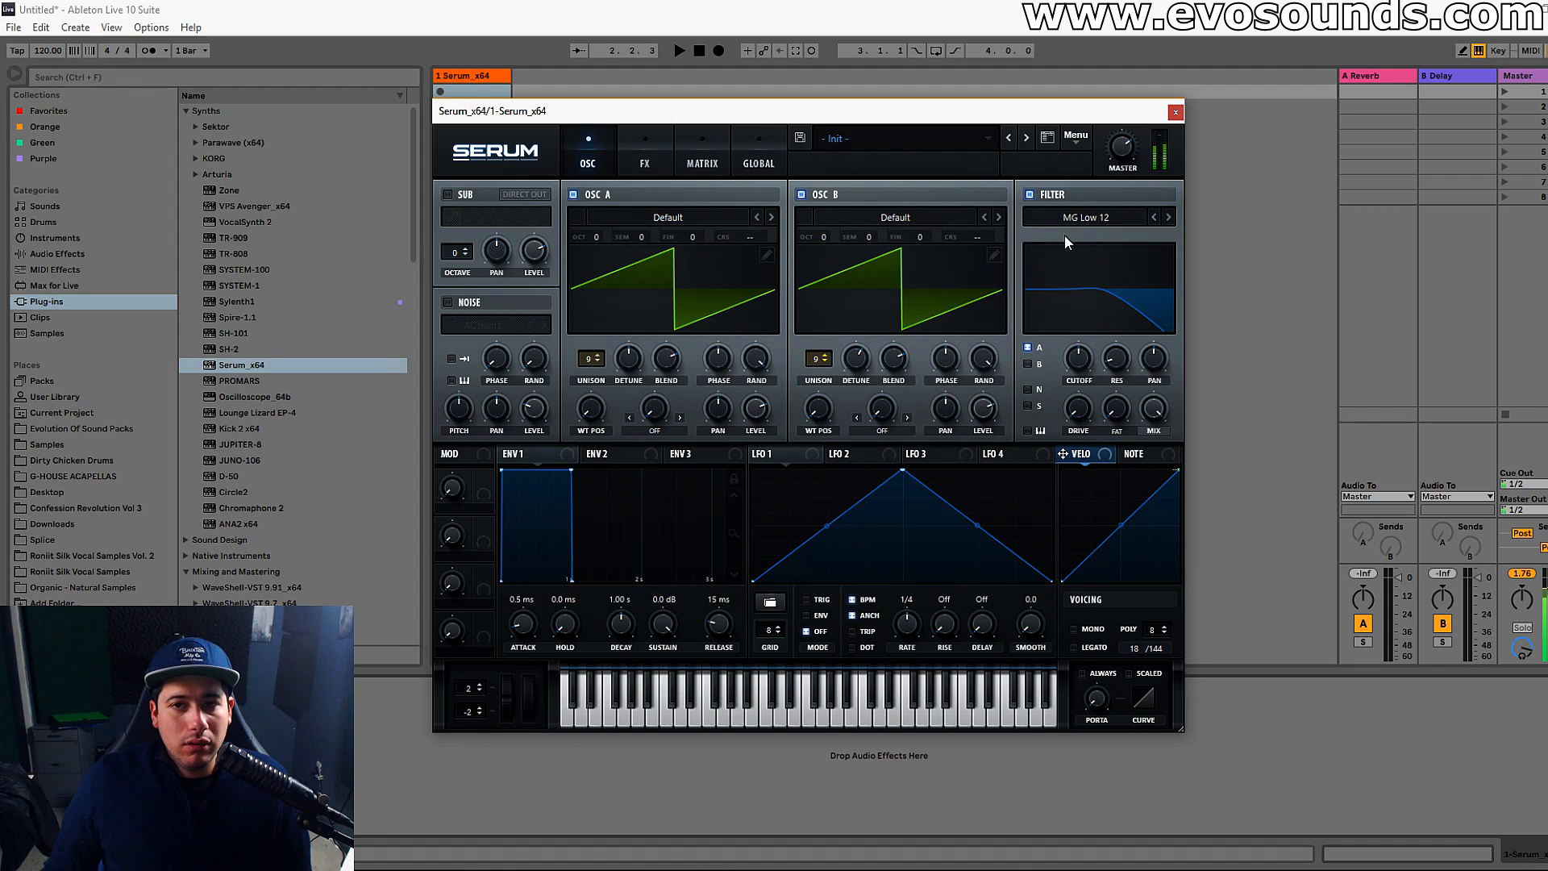
Switch the filter to High 18 and on to High 24, route OSC B through it, and sweep the cutoff.
click(1083, 219)
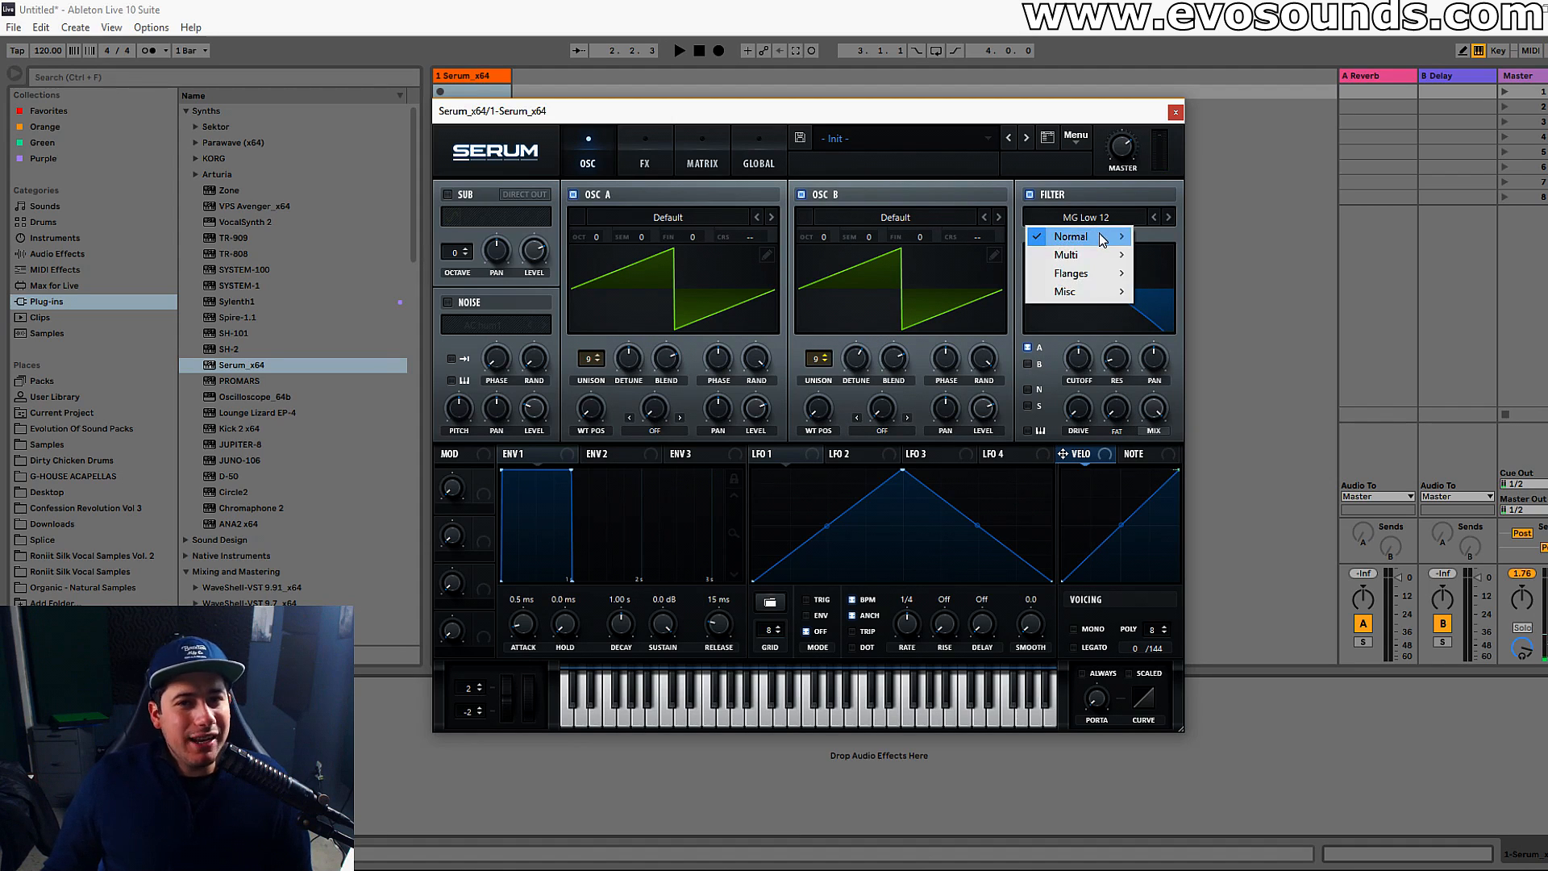
mouse_move(1101, 236)
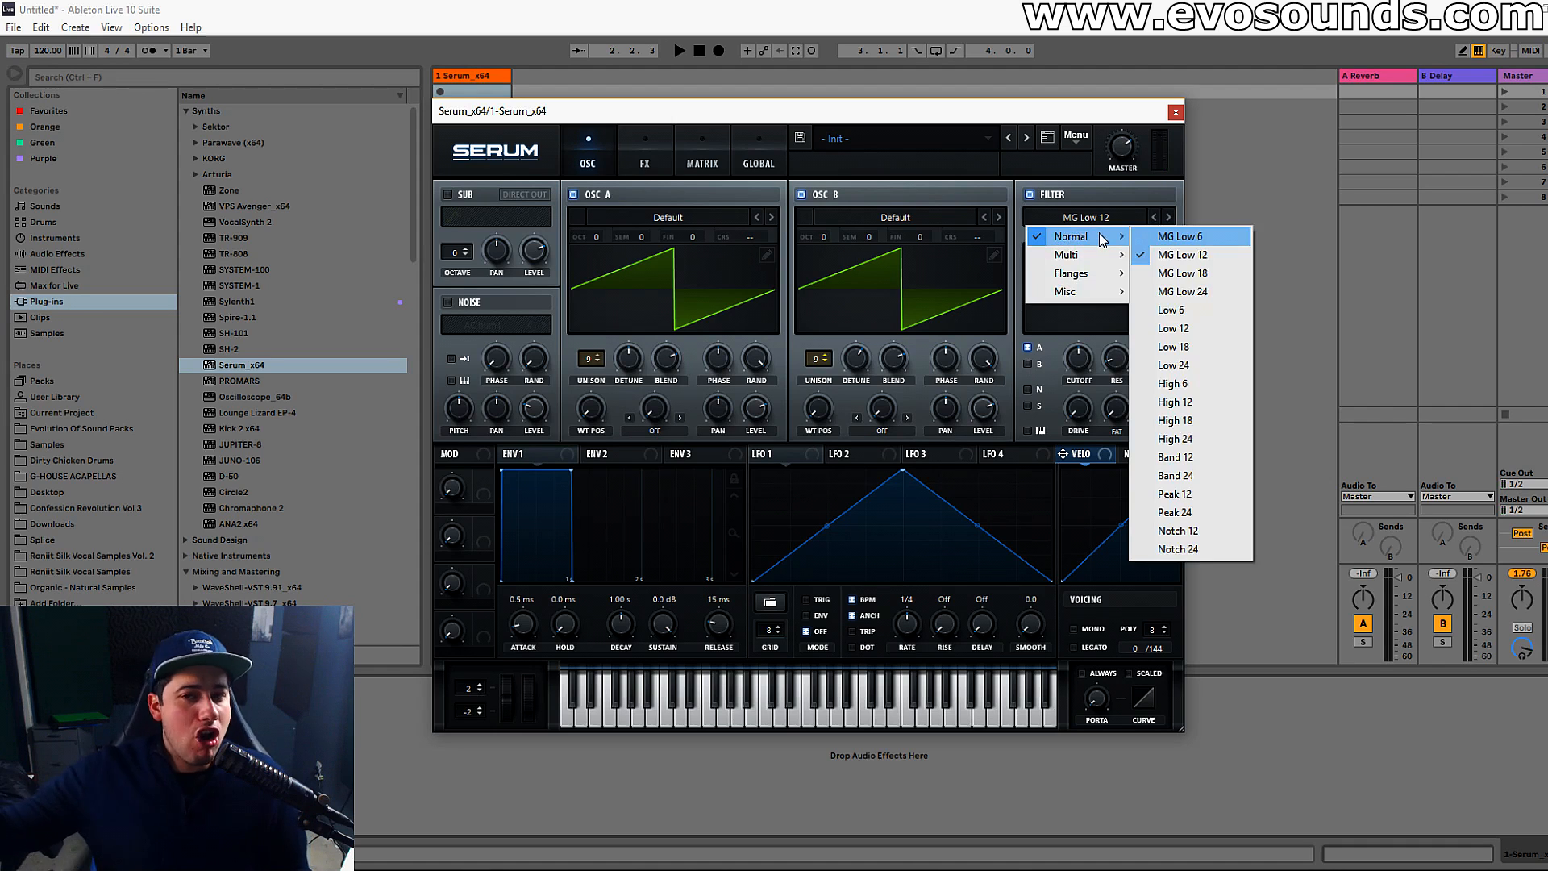
click(1213, 420)
drag(1083, 364, 1079, 379)
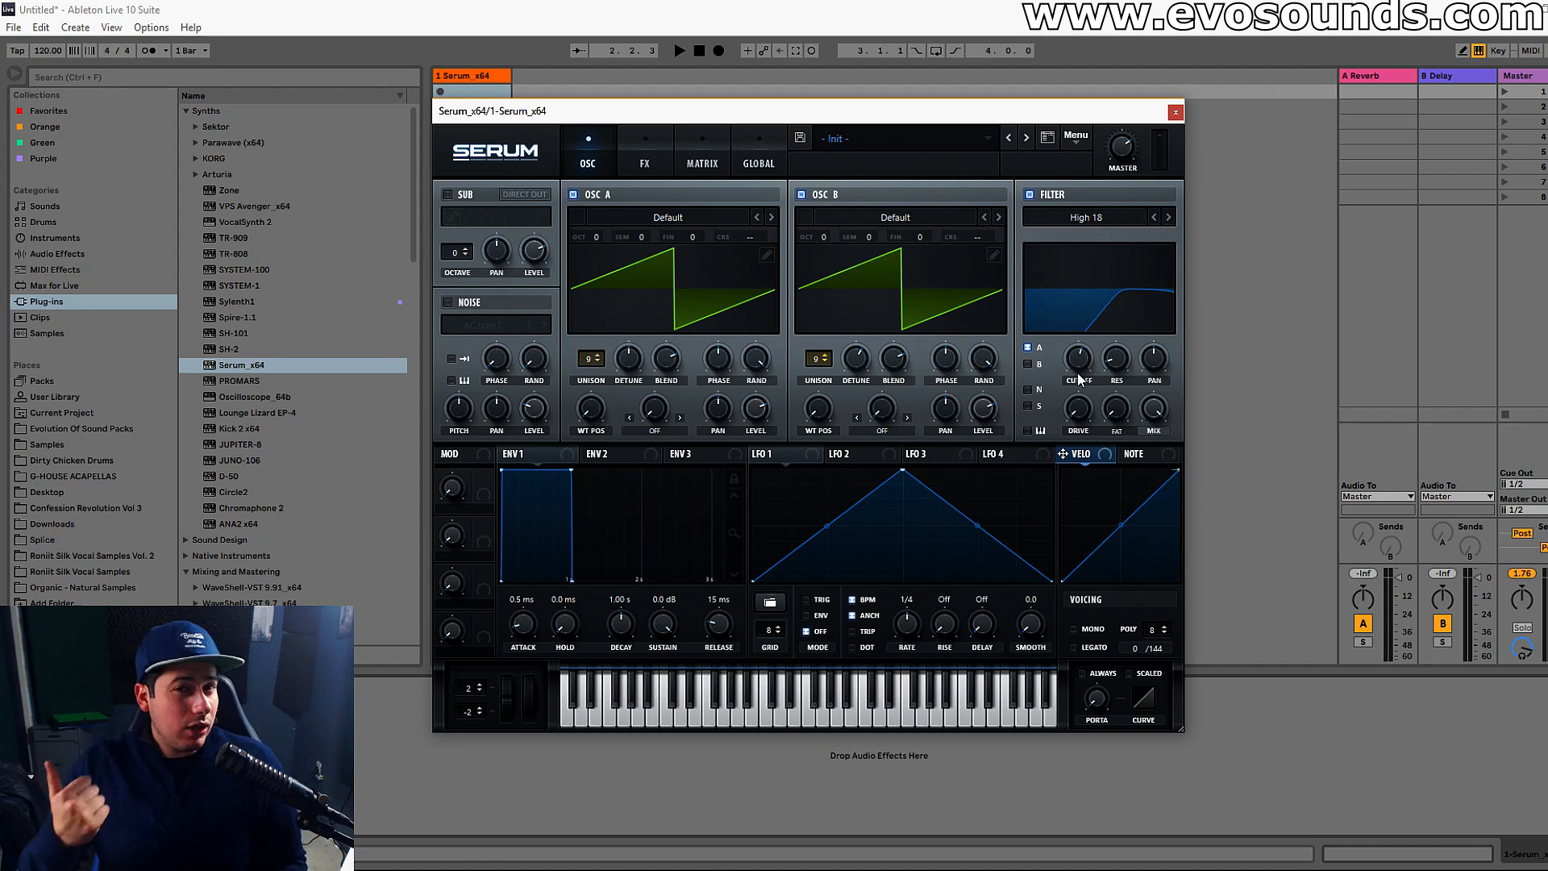
mouse_move(1082, 345)
mouse_down()
mouse_move(1090, 370)
mouse_move(1082, 360)
mouse_up()
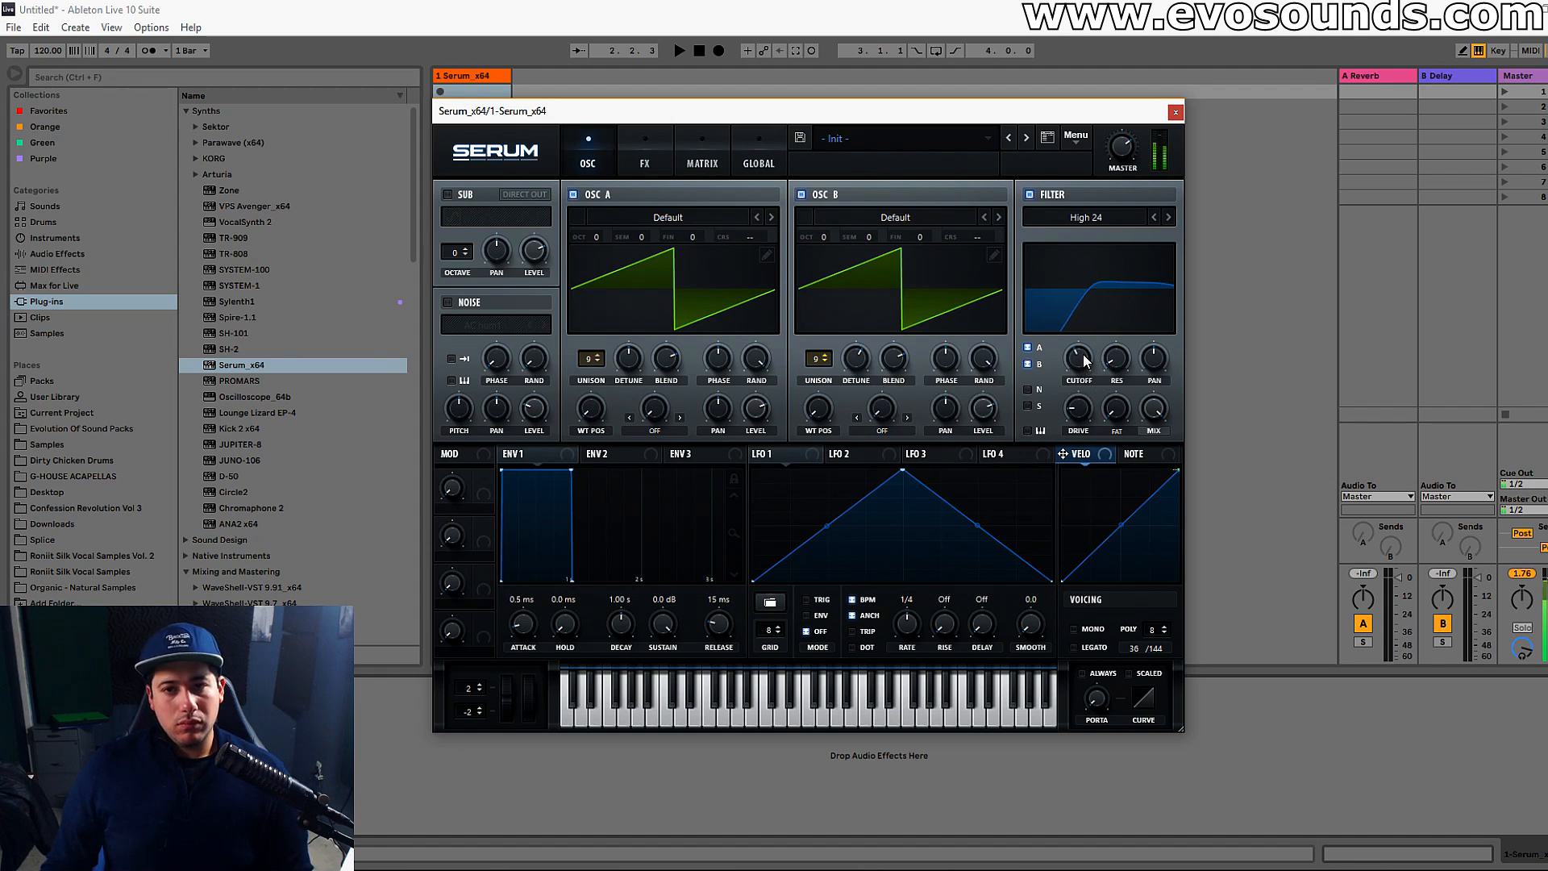
drag(1084, 355, 1082, 358)
Switch the filter to Band 24 and sweep its cutoff up and down.
click(1095, 225)
mouse_move(1097, 236)
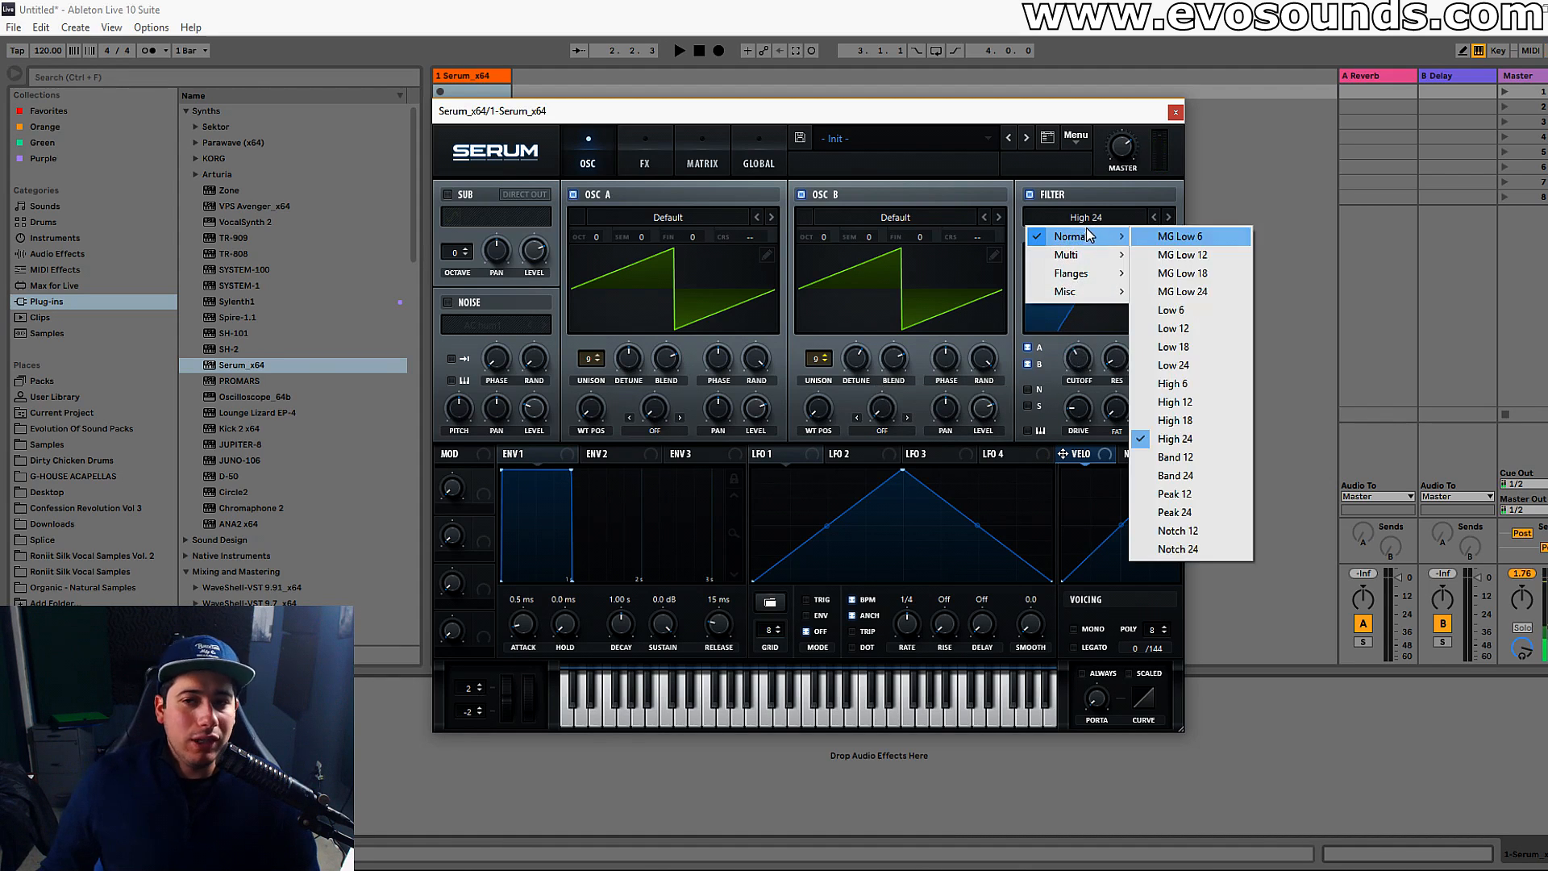
click(1200, 473)
drag(1089, 342, 1100, 321)
drag(1082, 405, 1070, 360)
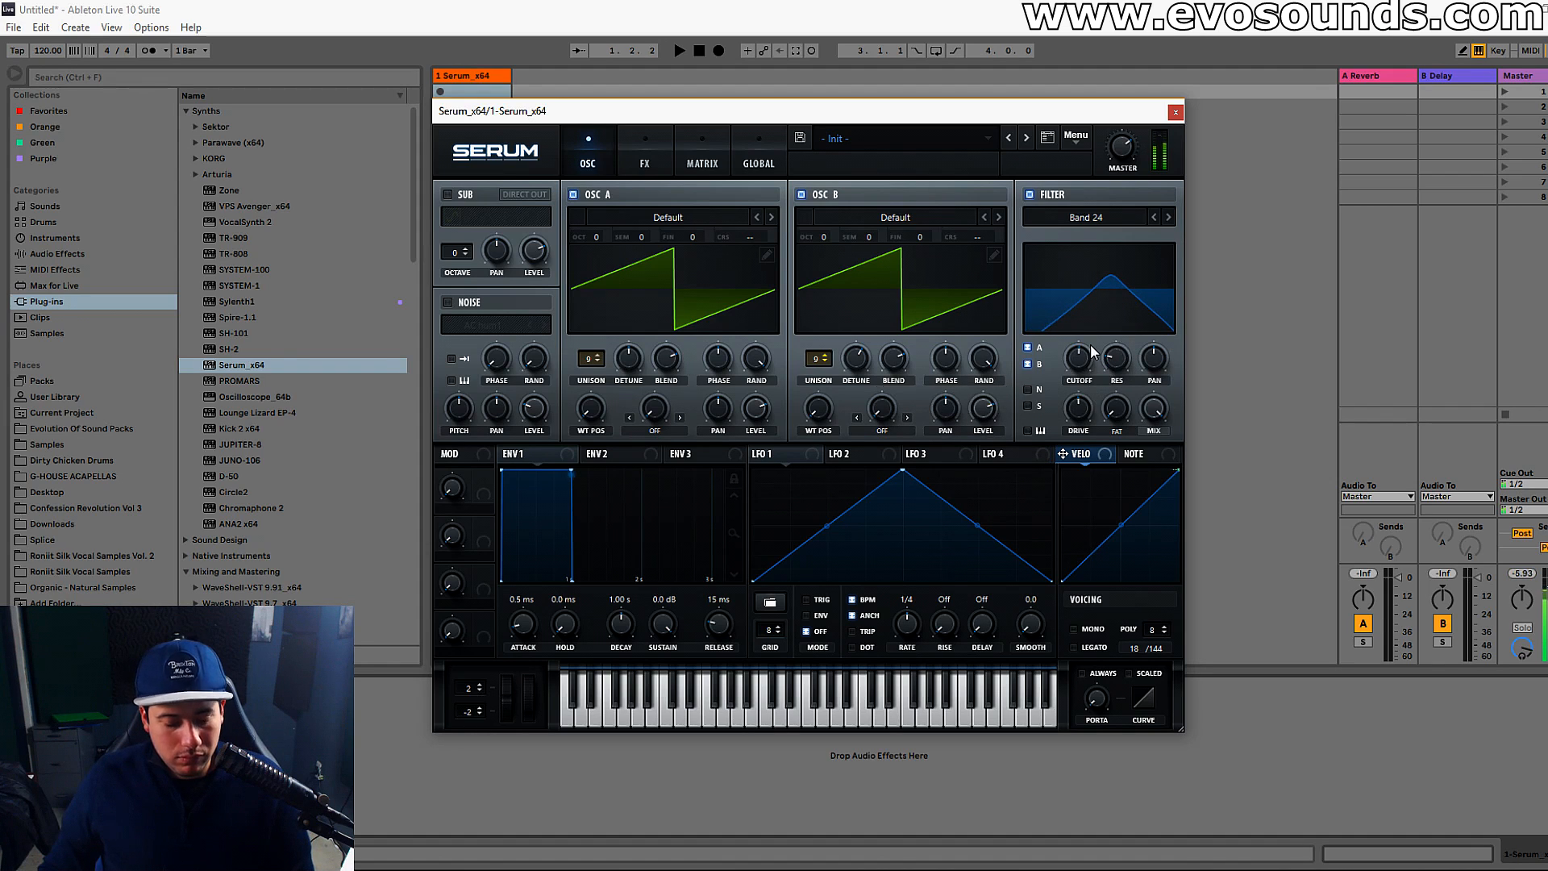
mouse_move(1090, 360)
mouse_down()
mouse_move(1096, 345)
mouse_move(1080, 372)
mouse_up()
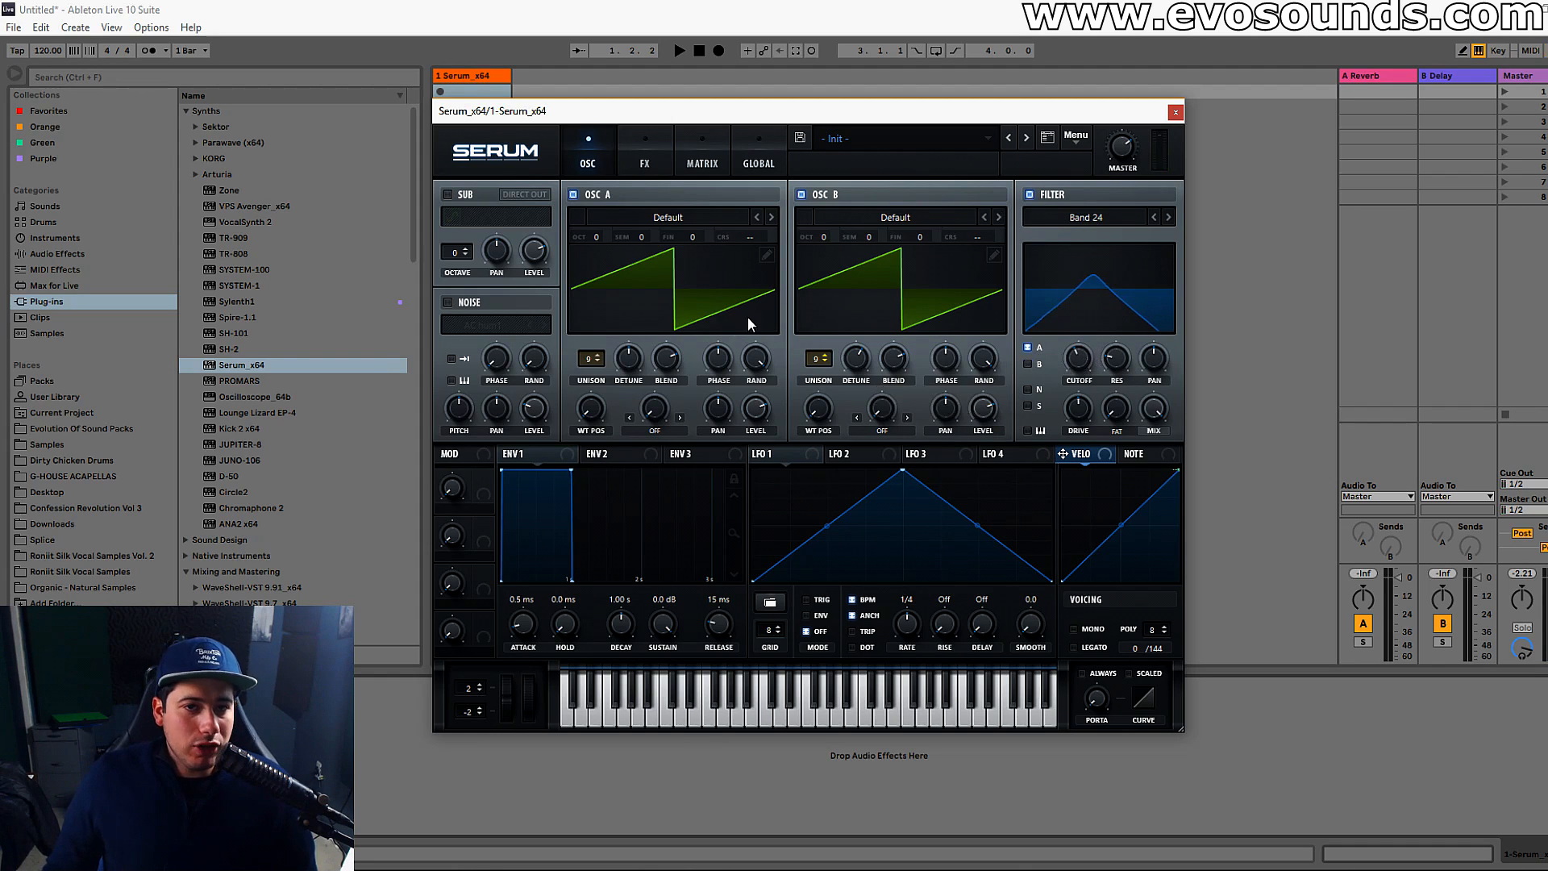
drag(1072, 372, 1097, 349)
Set OSC B's octave to +2, raise its unison detune to about 0.75, and toggle the oscillator off and on.
drag(836, 239, 837, 229)
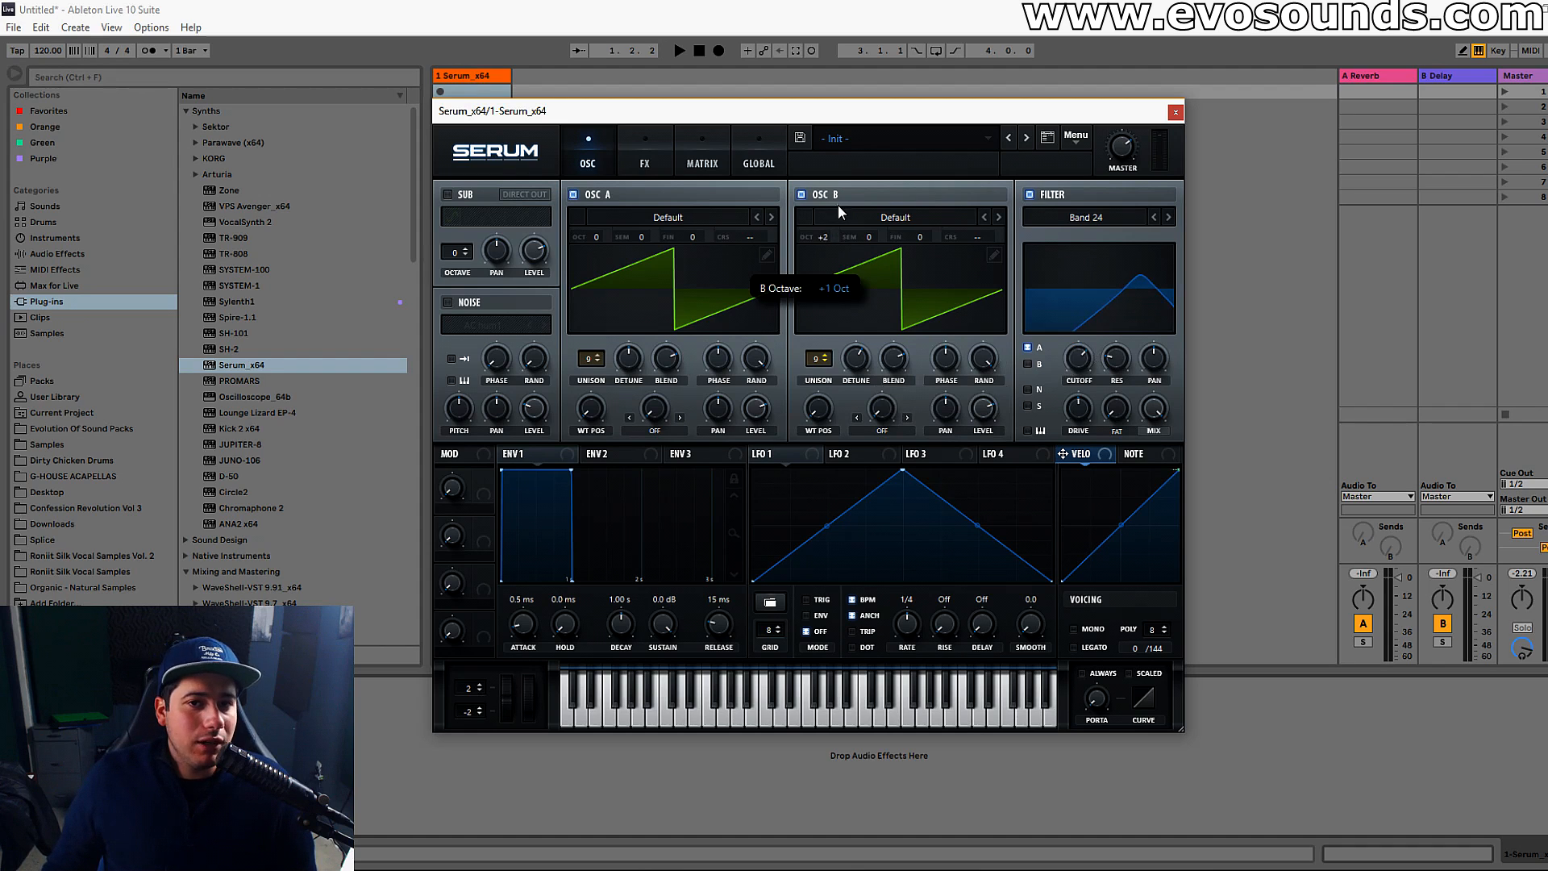
drag(860, 353, 871, 325)
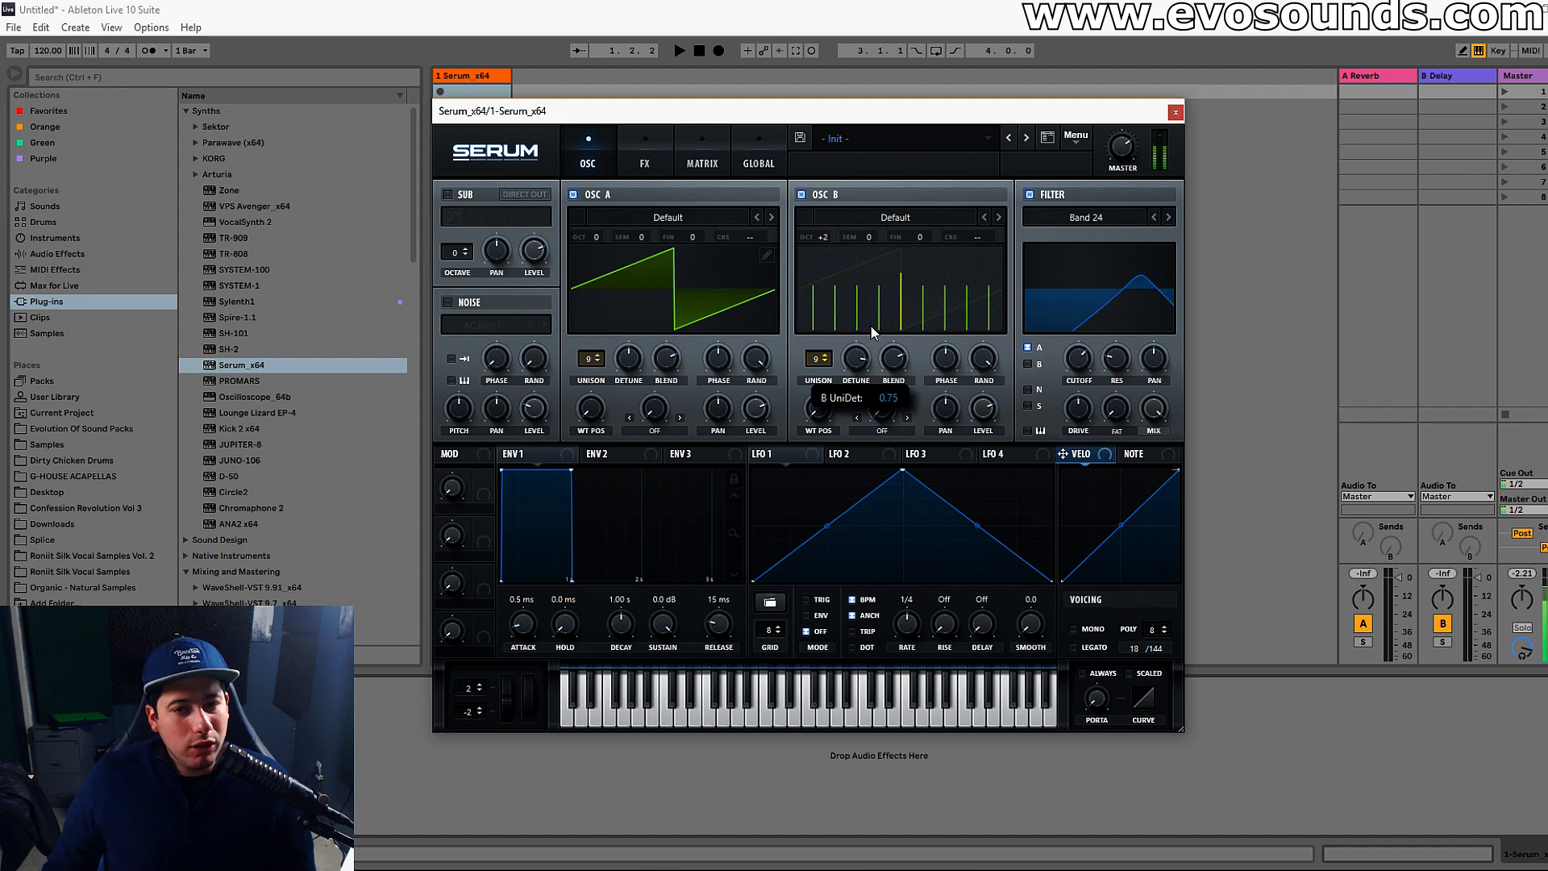
click(801, 194)
click(802, 195)
Set OSC A's octave to +2 and return OSC B's octave to 0.
drag(597, 237, 613, 221)
drag(812, 236, 816, 247)
drag(600, 234, 602, 226)
drag(801, 234, 814, 249)
Sweep the Band 24 cutoff through the low range and set OSC A's octave to +1.
drag(1082, 358, 1067, 376)
drag(1083, 363, 1083, 353)
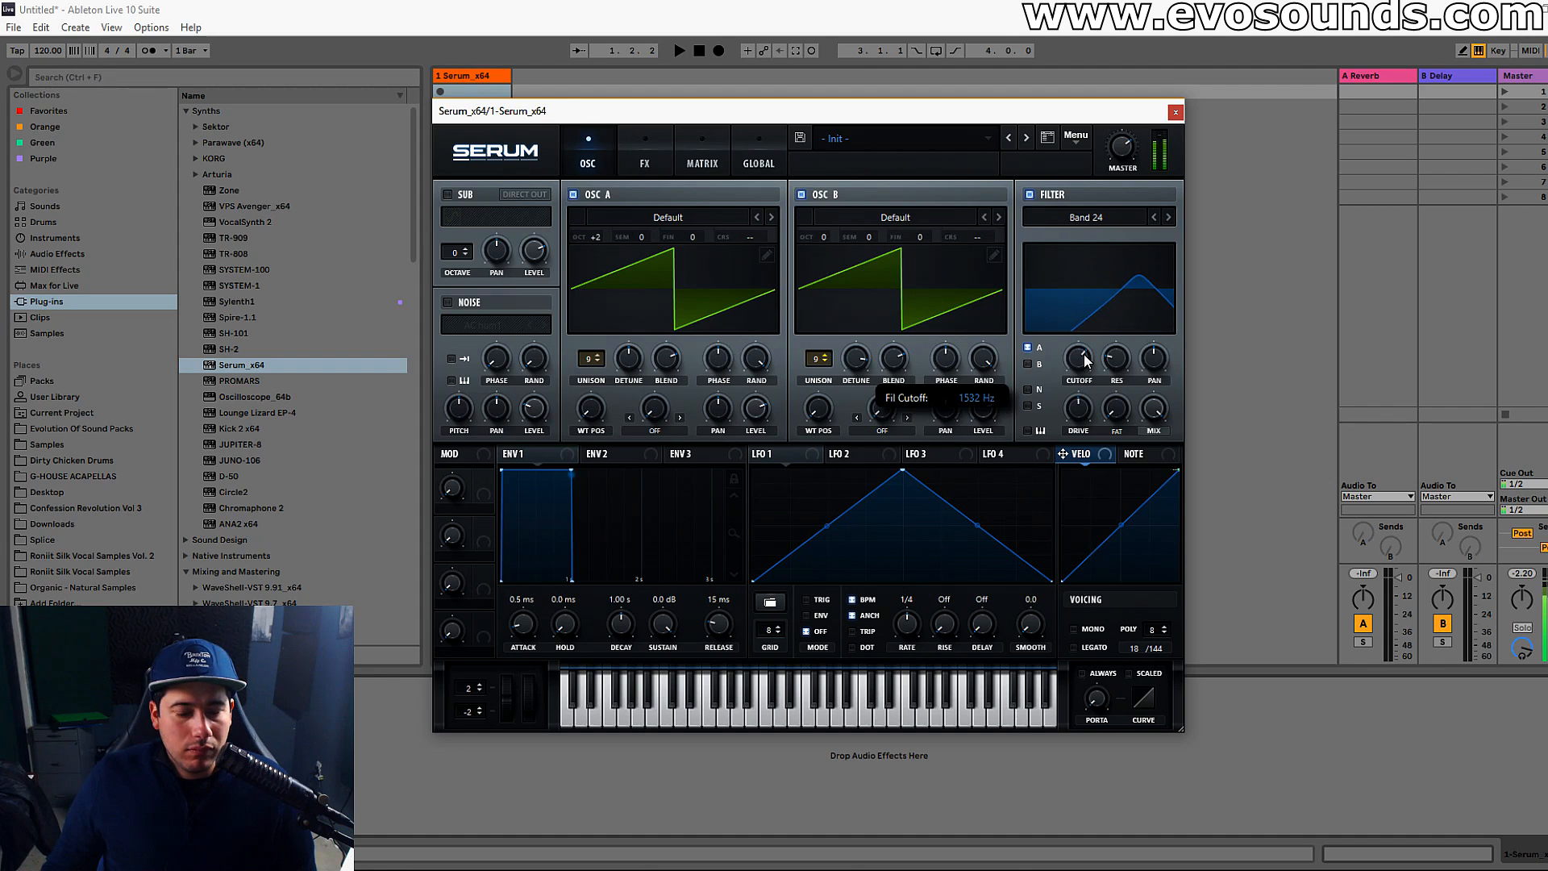
mouse_move(603, 237)
mouse_down()
mouse_move(617, 220)
mouse_move(593, 257)
mouse_up()
drag(1079, 358, 1073, 424)
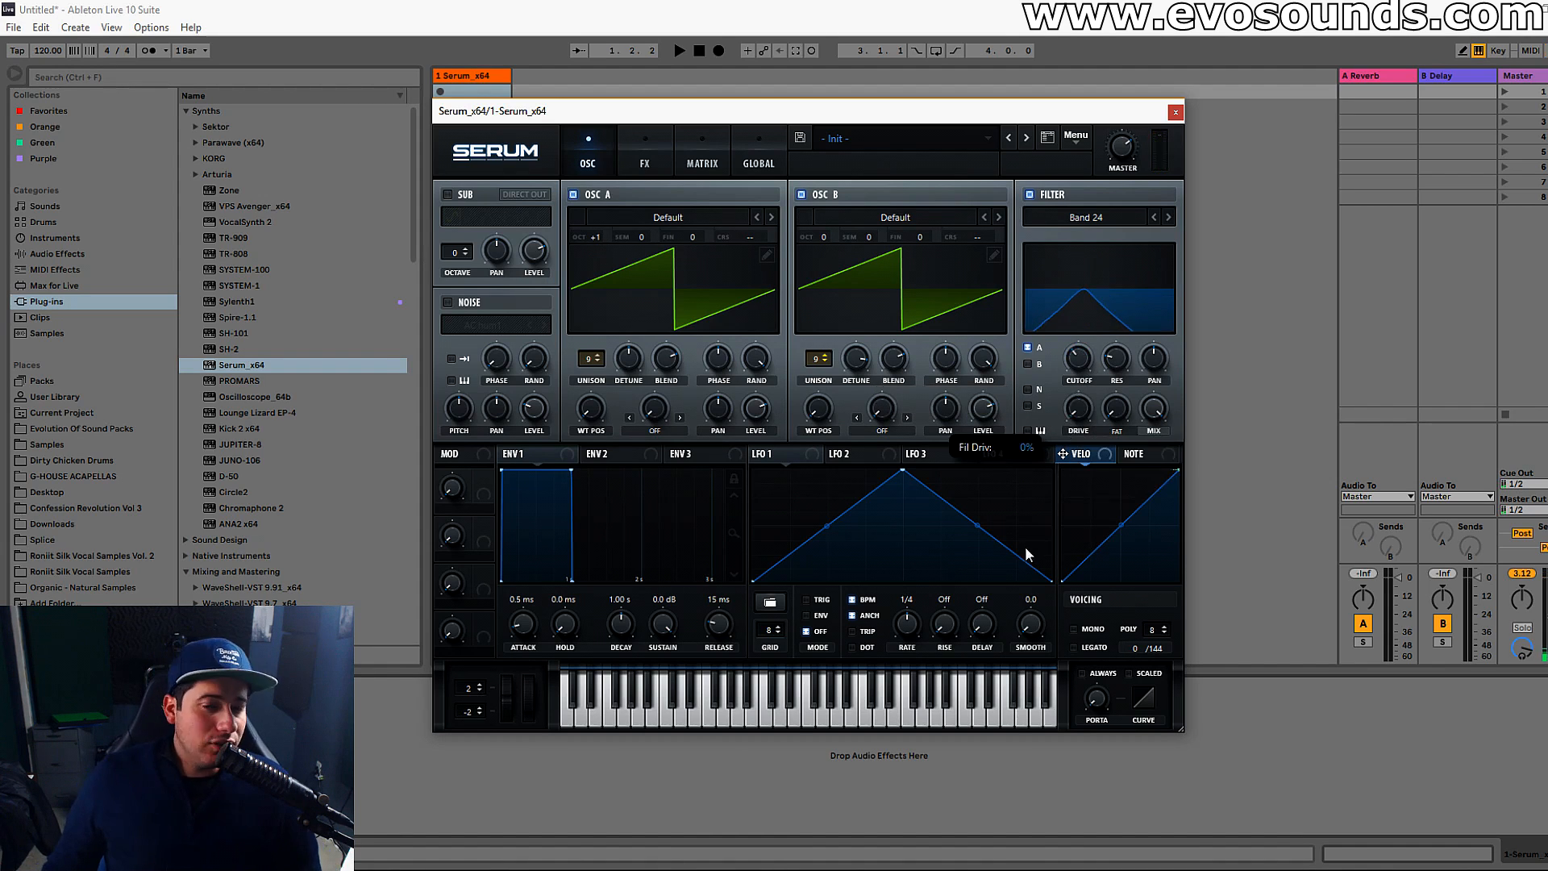
Reset to the Init preset, load the analog wavetable Basic Shapes into OSC A, and set its wavetable position to 4.
click(1075, 135)
click(1152, 228)
click(686, 229)
mouse_move(686, 232)
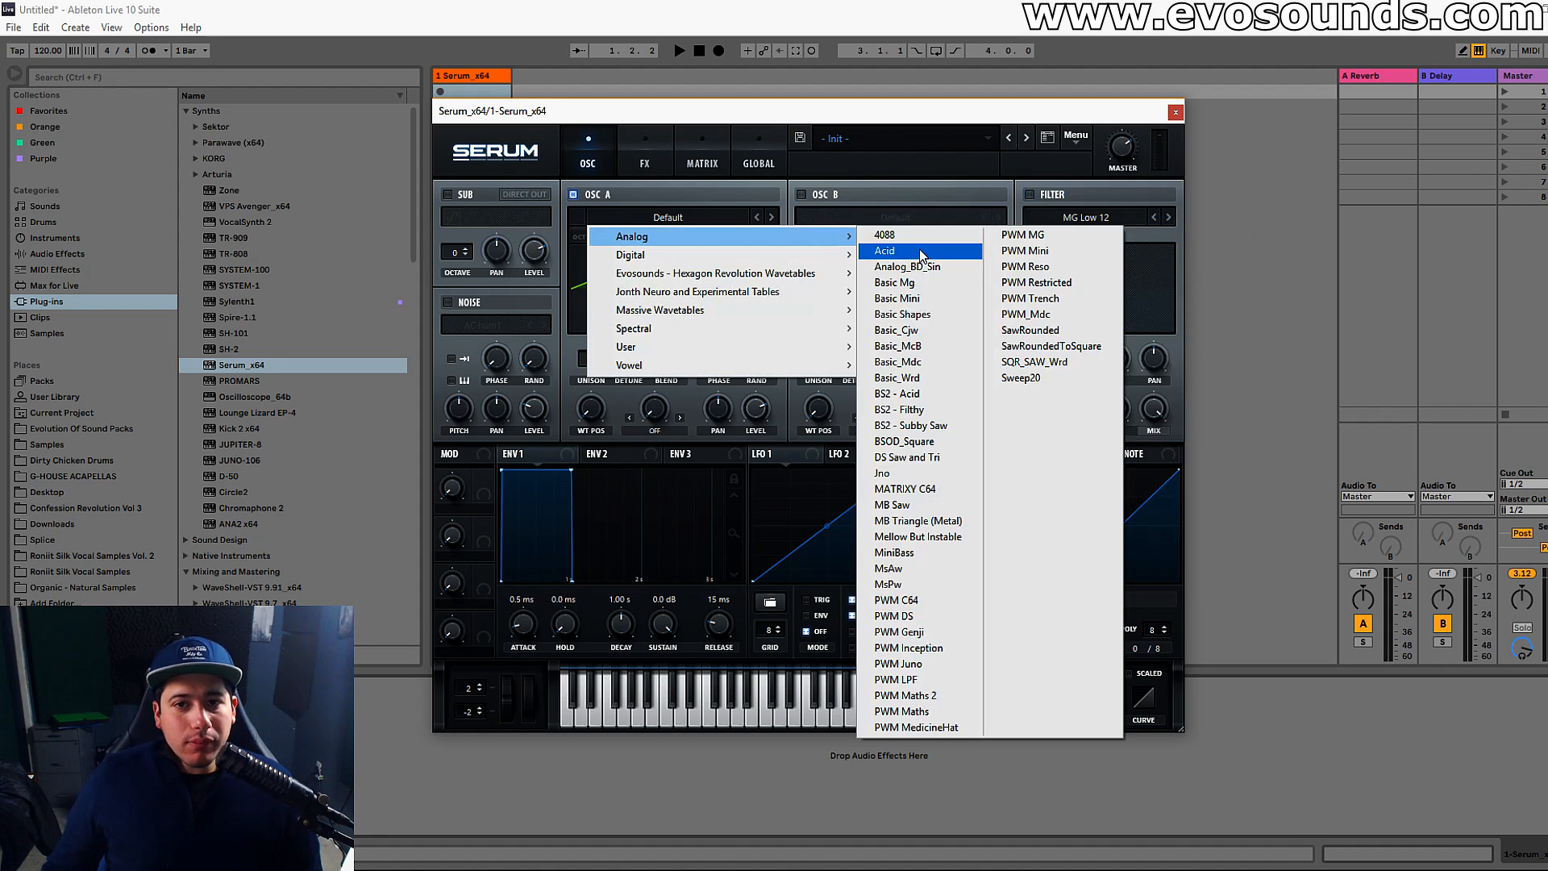
click(902, 313)
drag(594, 409, 636, 357)
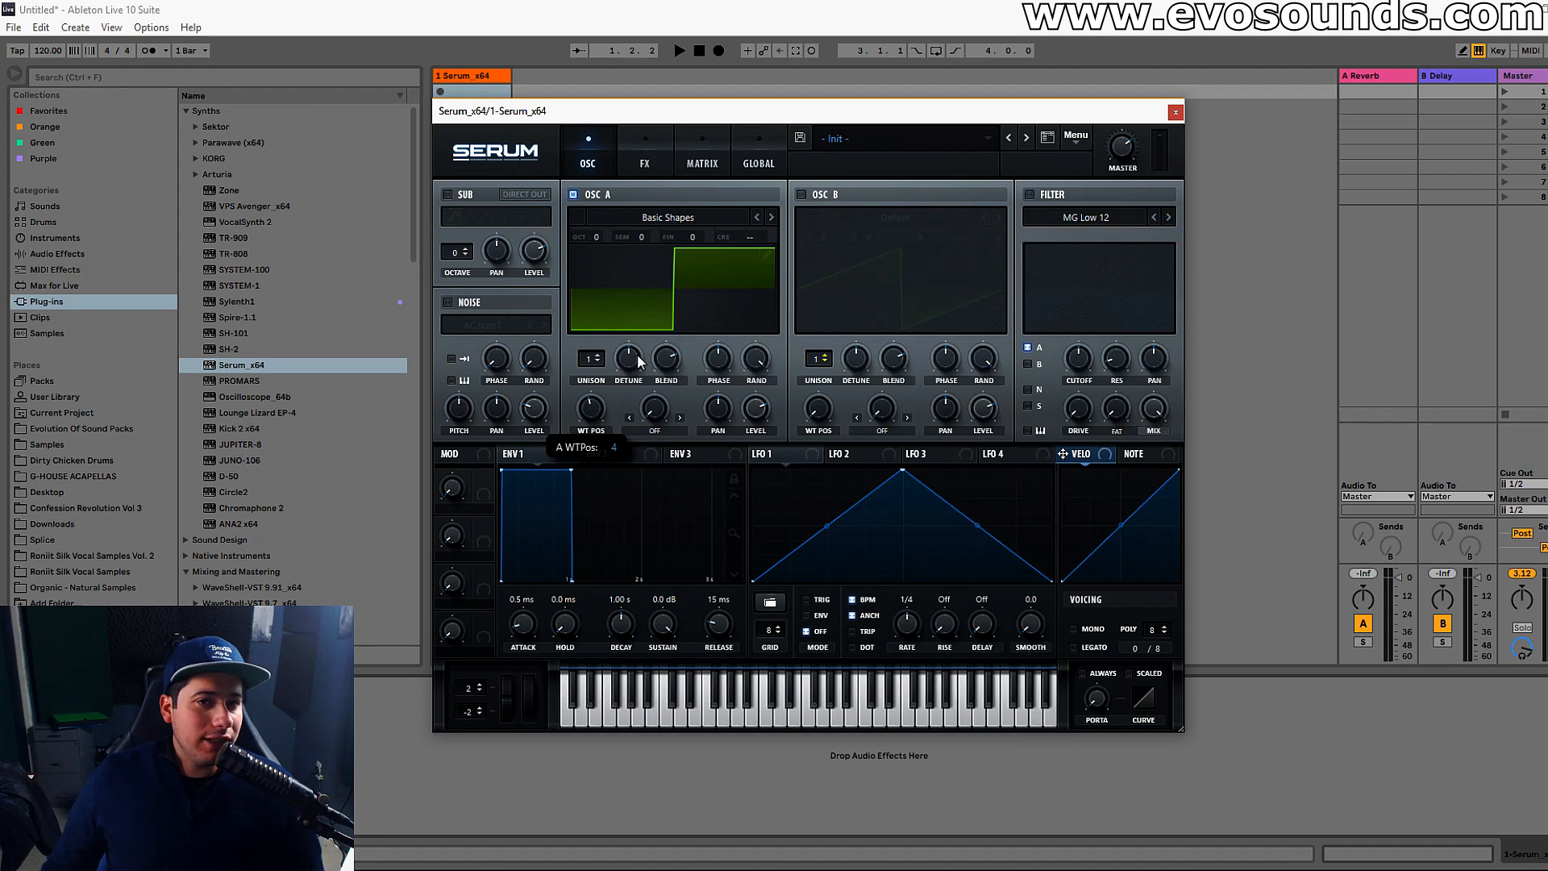
Turn on OSC B with the Basic Shapes square wave and tune it to +1 octave and +7 semitones.
click(838, 199)
click(863, 218)
mouse_move(881, 235)
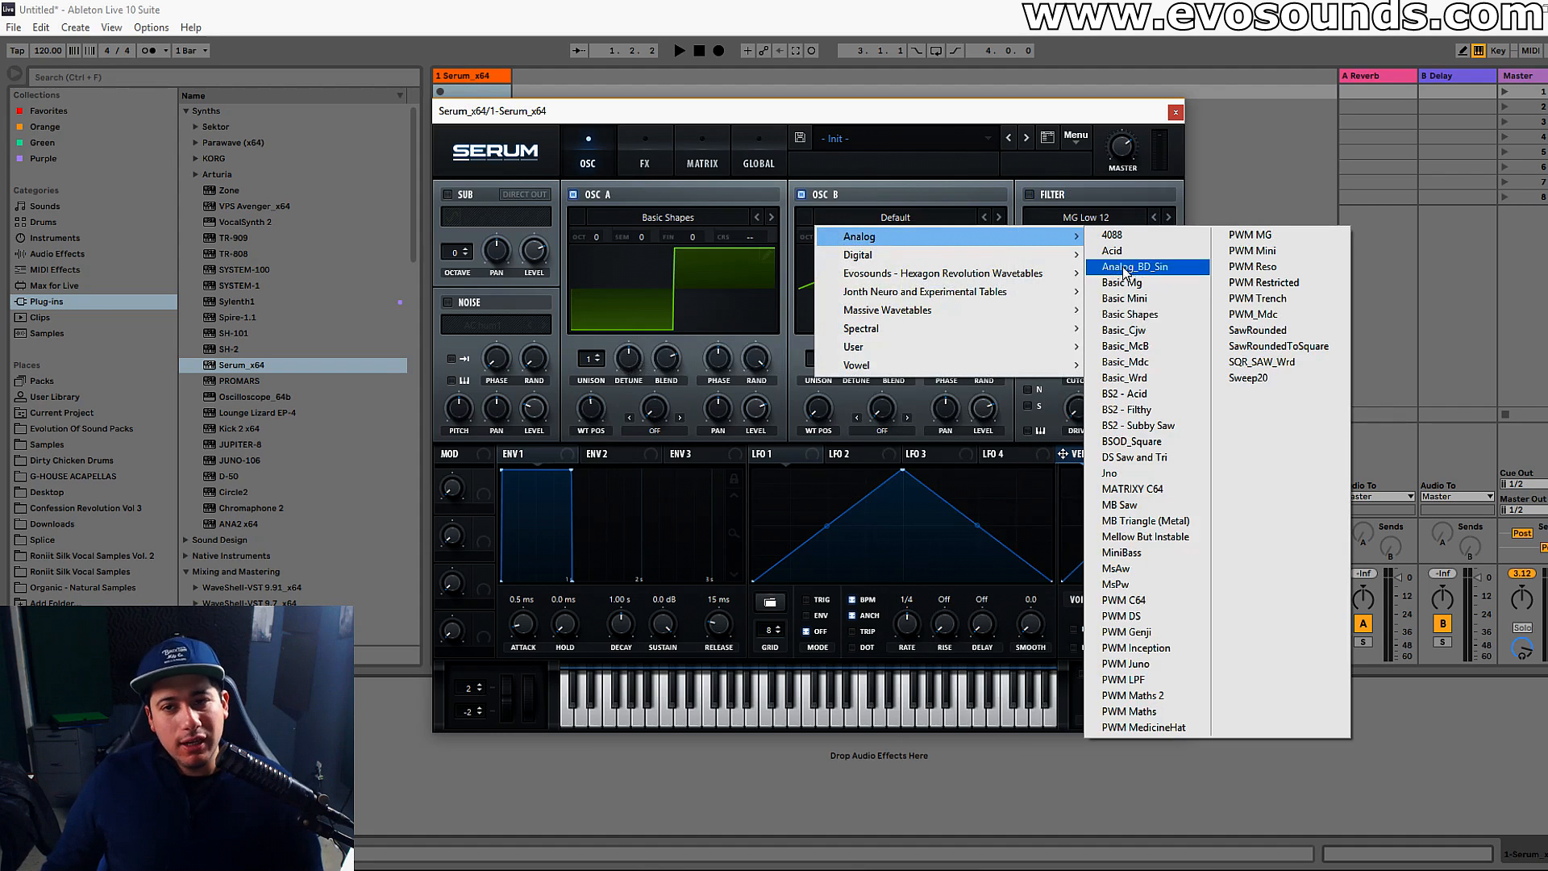
click(1121, 315)
drag(817, 409, 818, 362)
drag(878, 237, 830, 224)
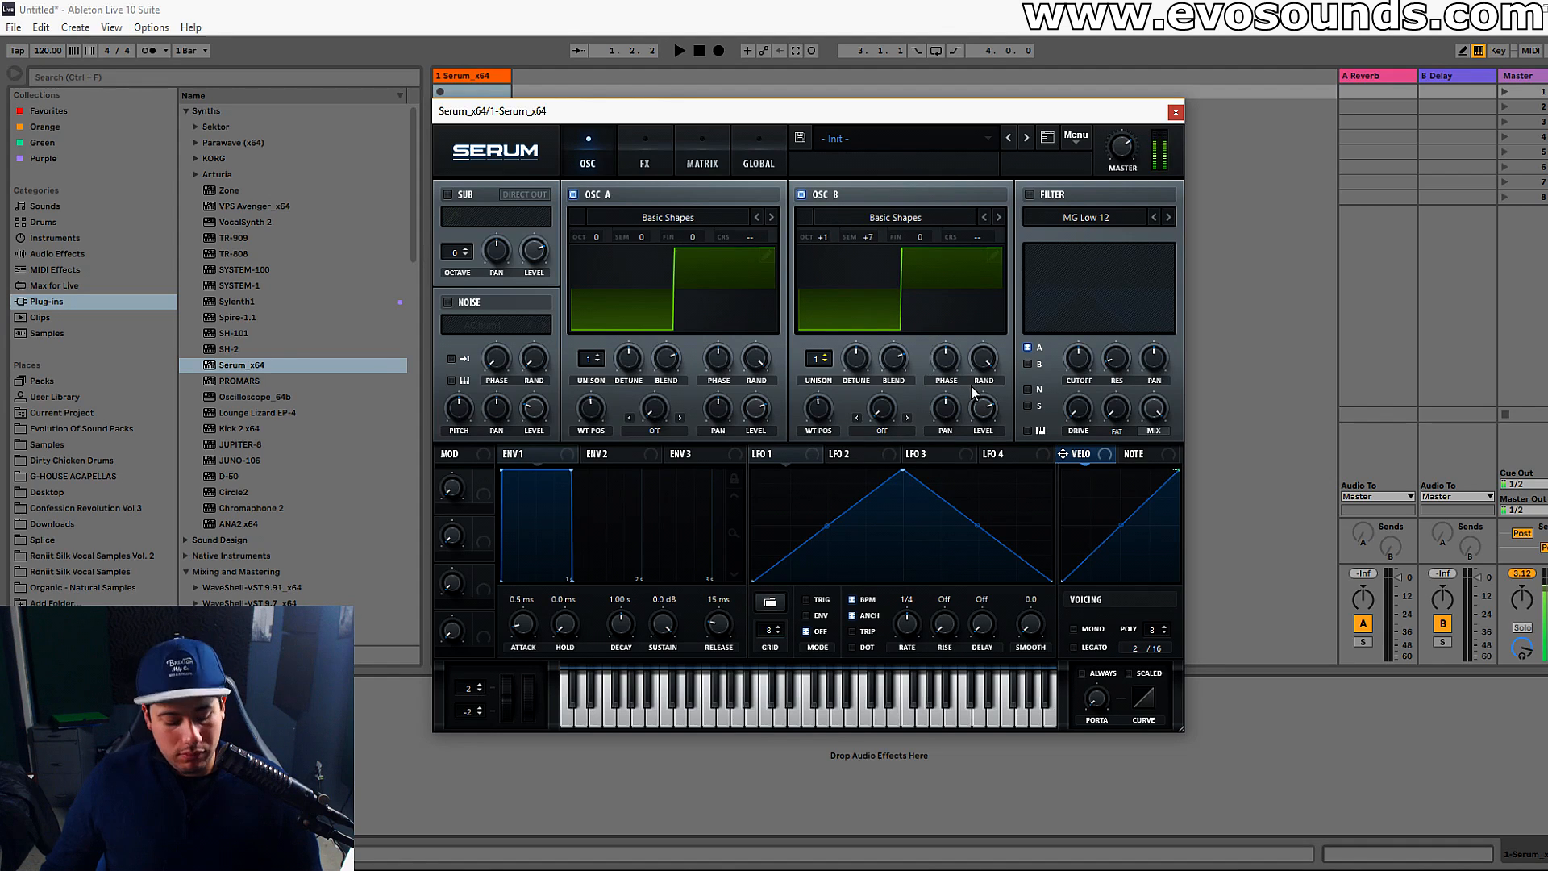
Turn on the MG Low 12 filter, route OSC A, OSC B and noise through it, and lower the cutoff to 103 Hz.
mouse_move(1118, 167)
click(1050, 196)
click(1038, 389)
drag(1085, 372, 1058, 374)
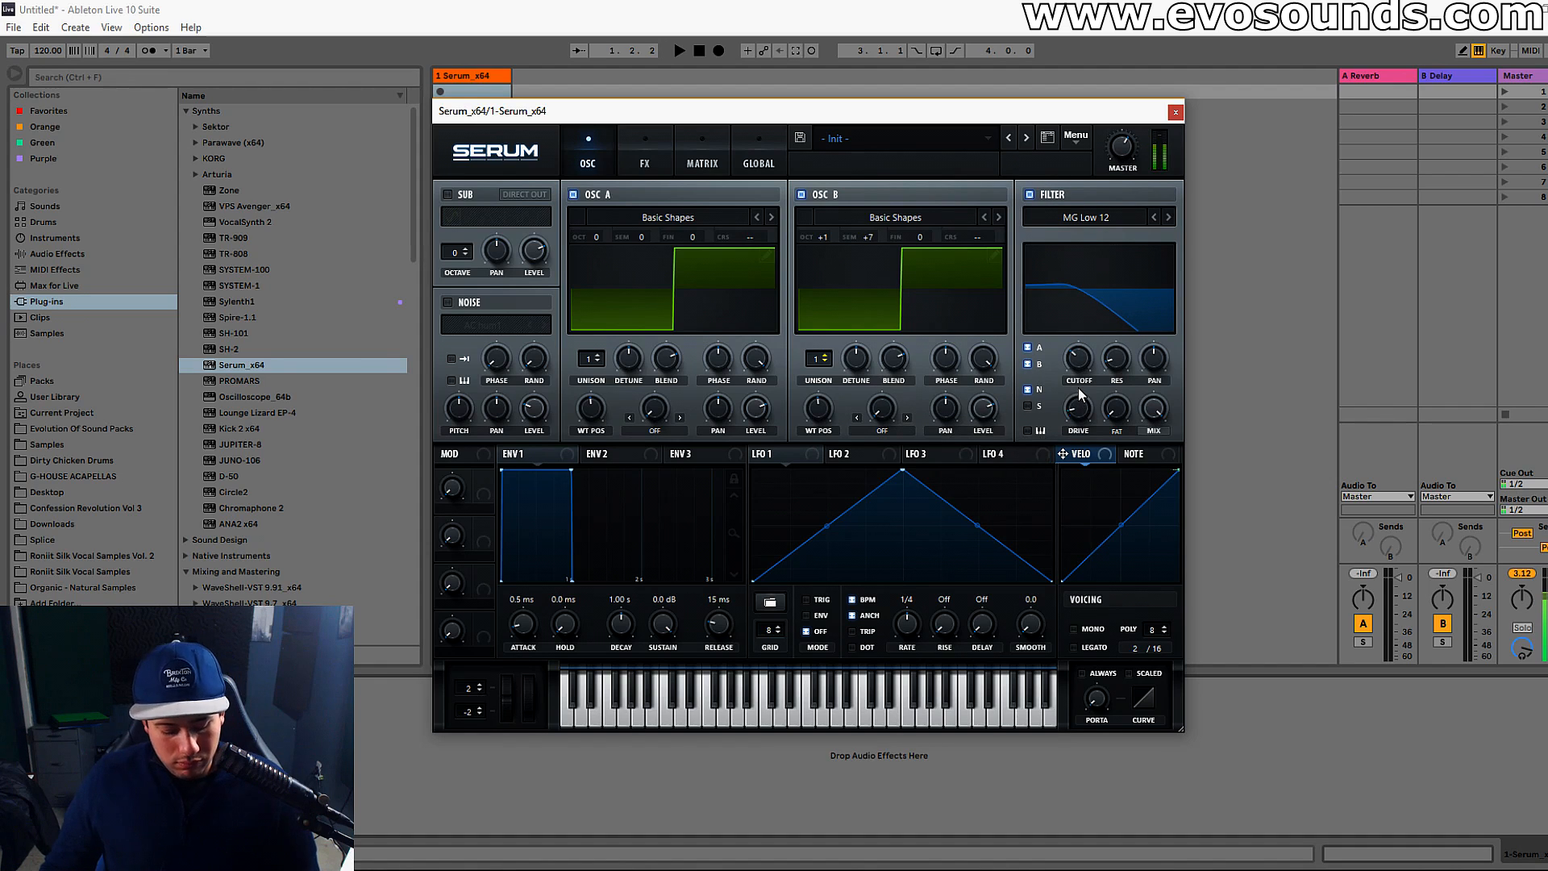
Set OSC B's octave to +2 and raise the MG Low 12 cutoff slightly.
mouse_move(1078, 369)
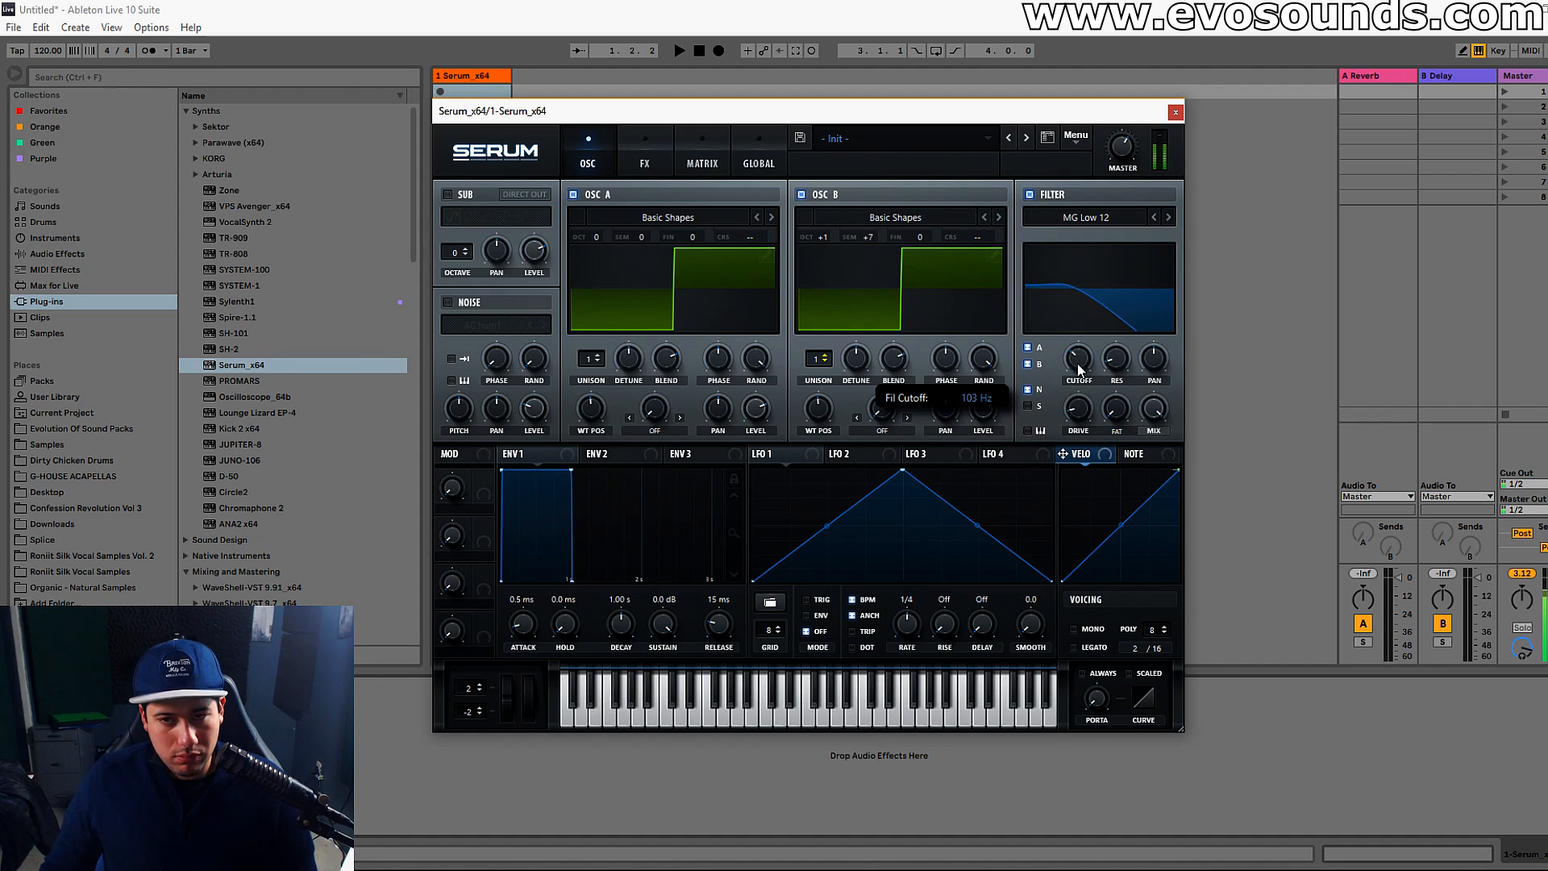
drag(823, 237, 840, 220)
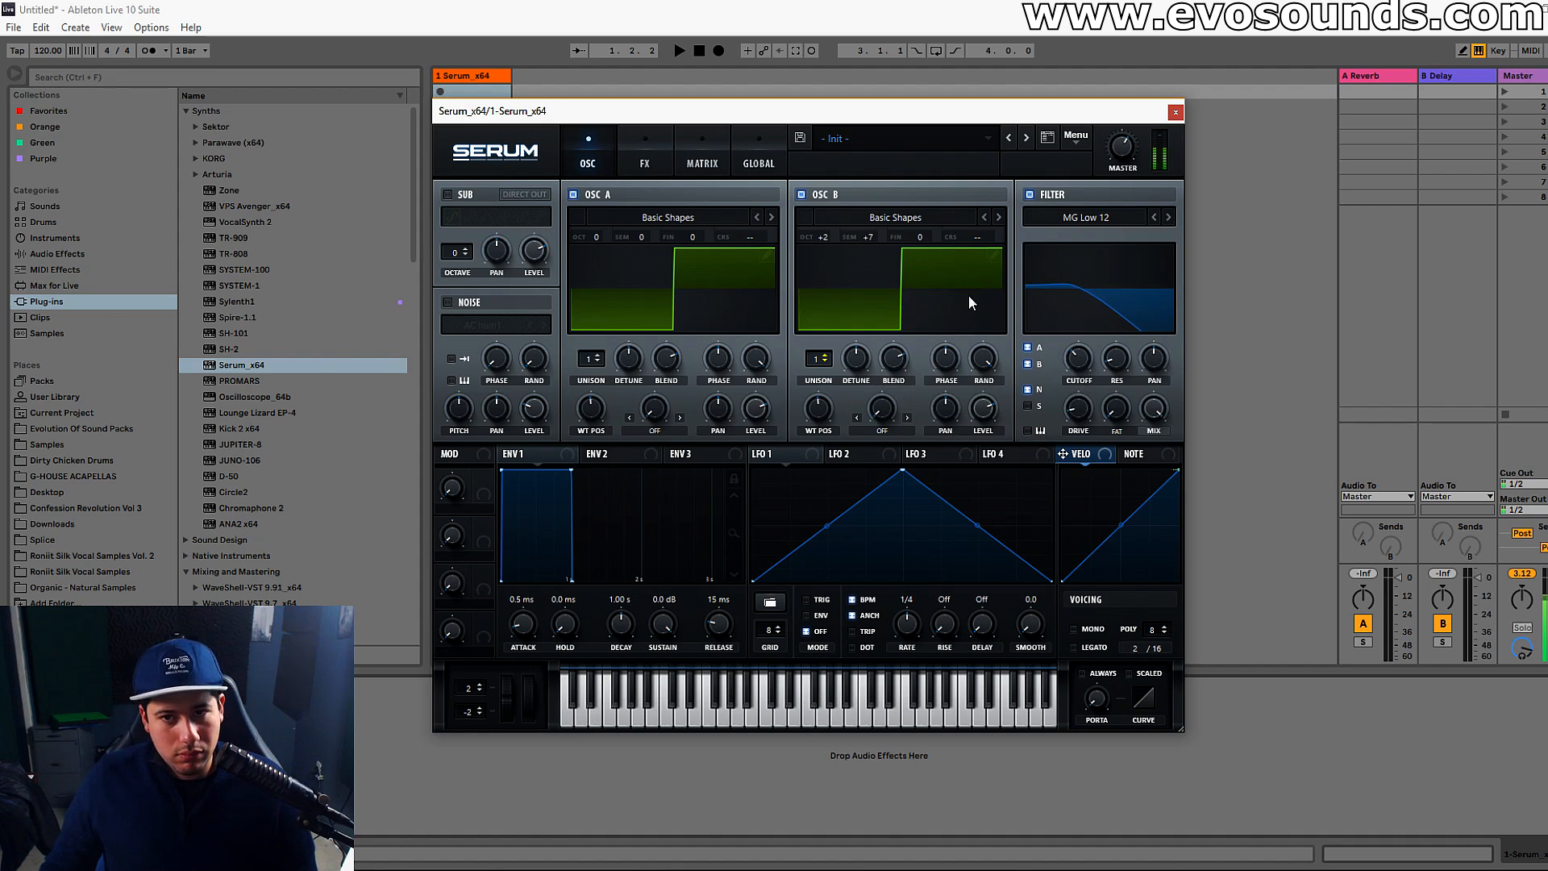
drag(1073, 355, 1074, 351)
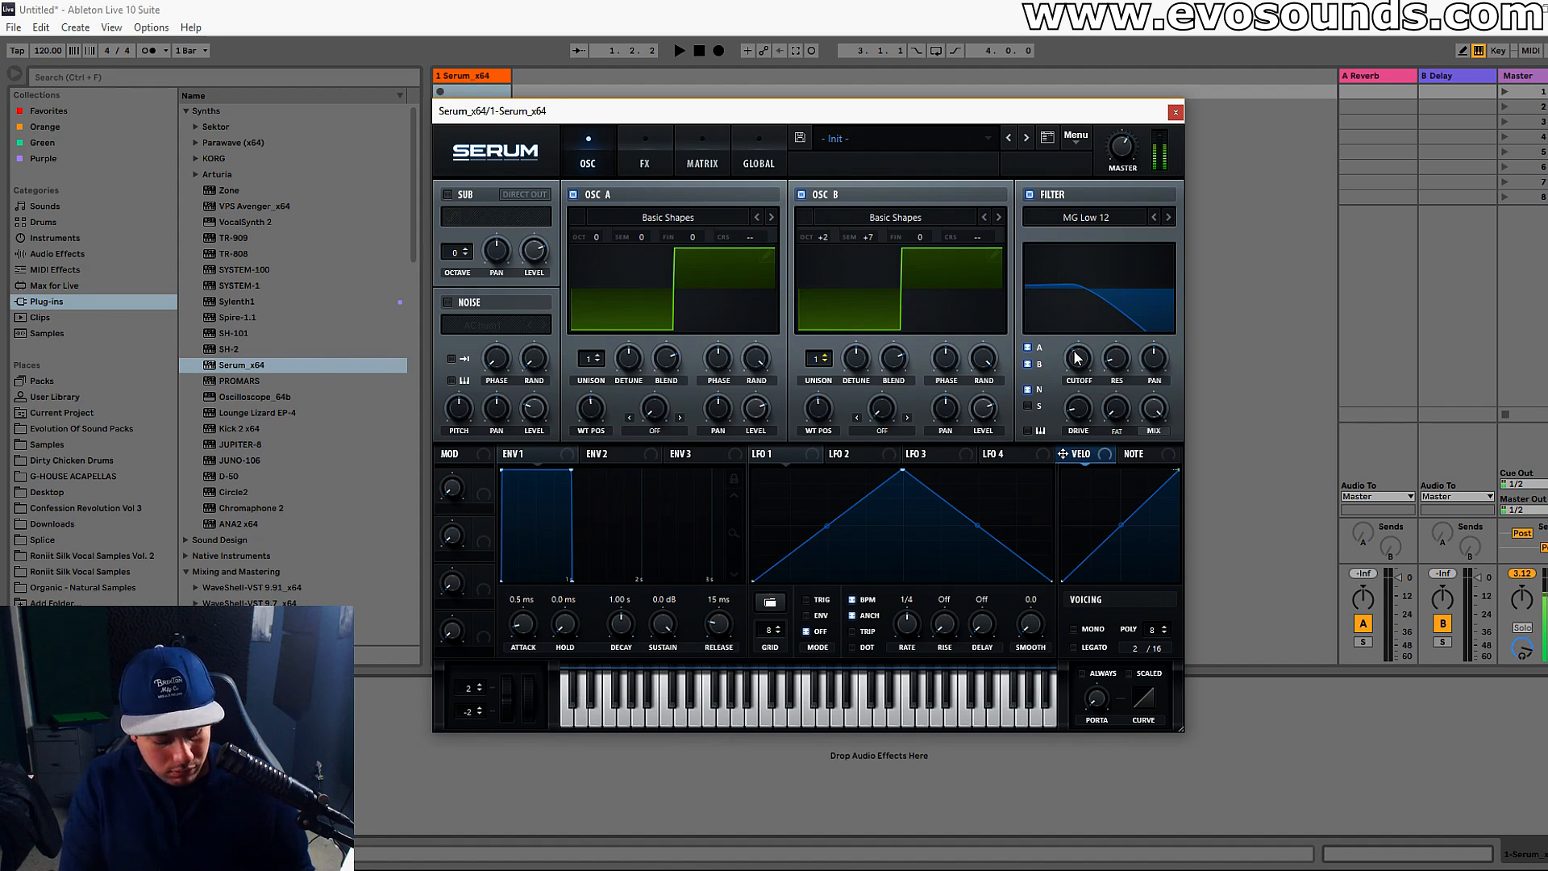
Set the wavetable positions of OSC A and OSC B to the sine wave at 1, and lower the MG Low 12 cutoff.
click(668, 218)
drag(591, 409, 562, 446)
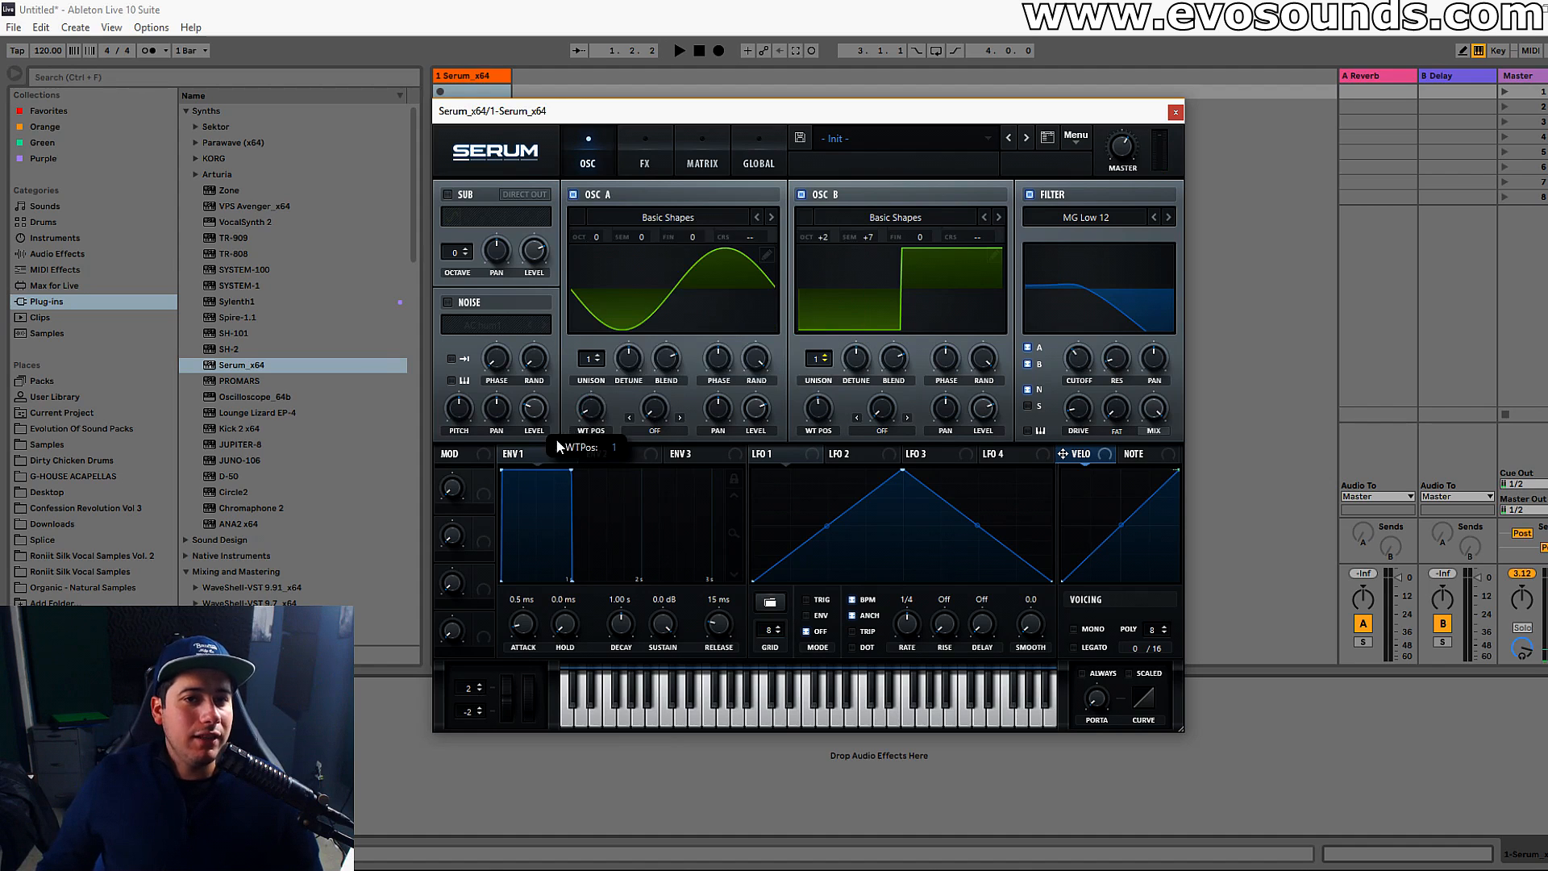
drag(819, 409, 752, 448)
click(1030, 195)
click(1038, 196)
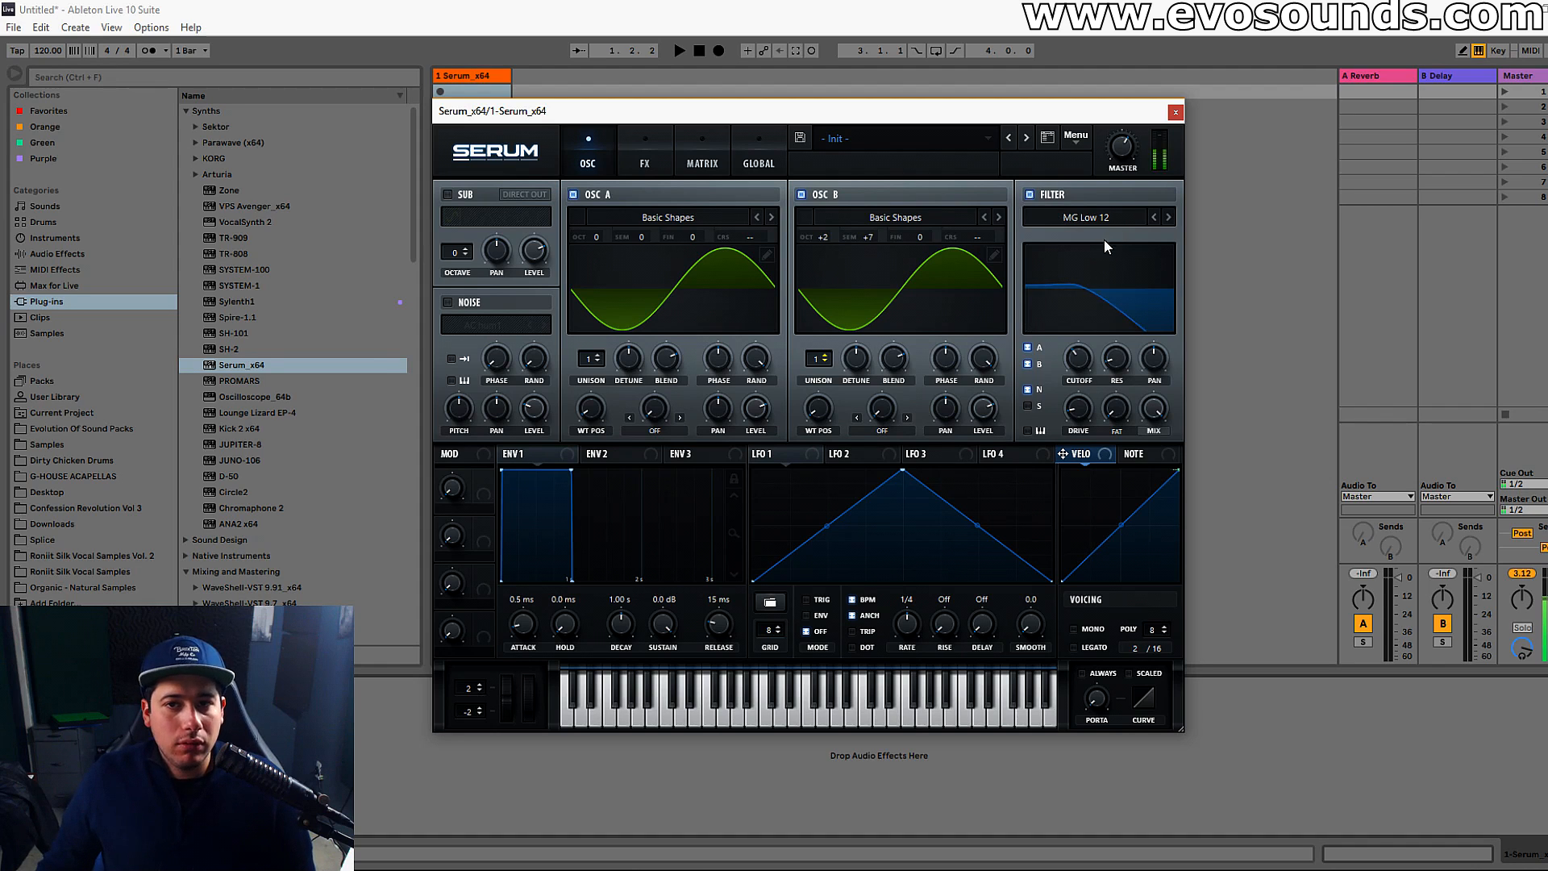
drag(1078, 350, 892, 444)
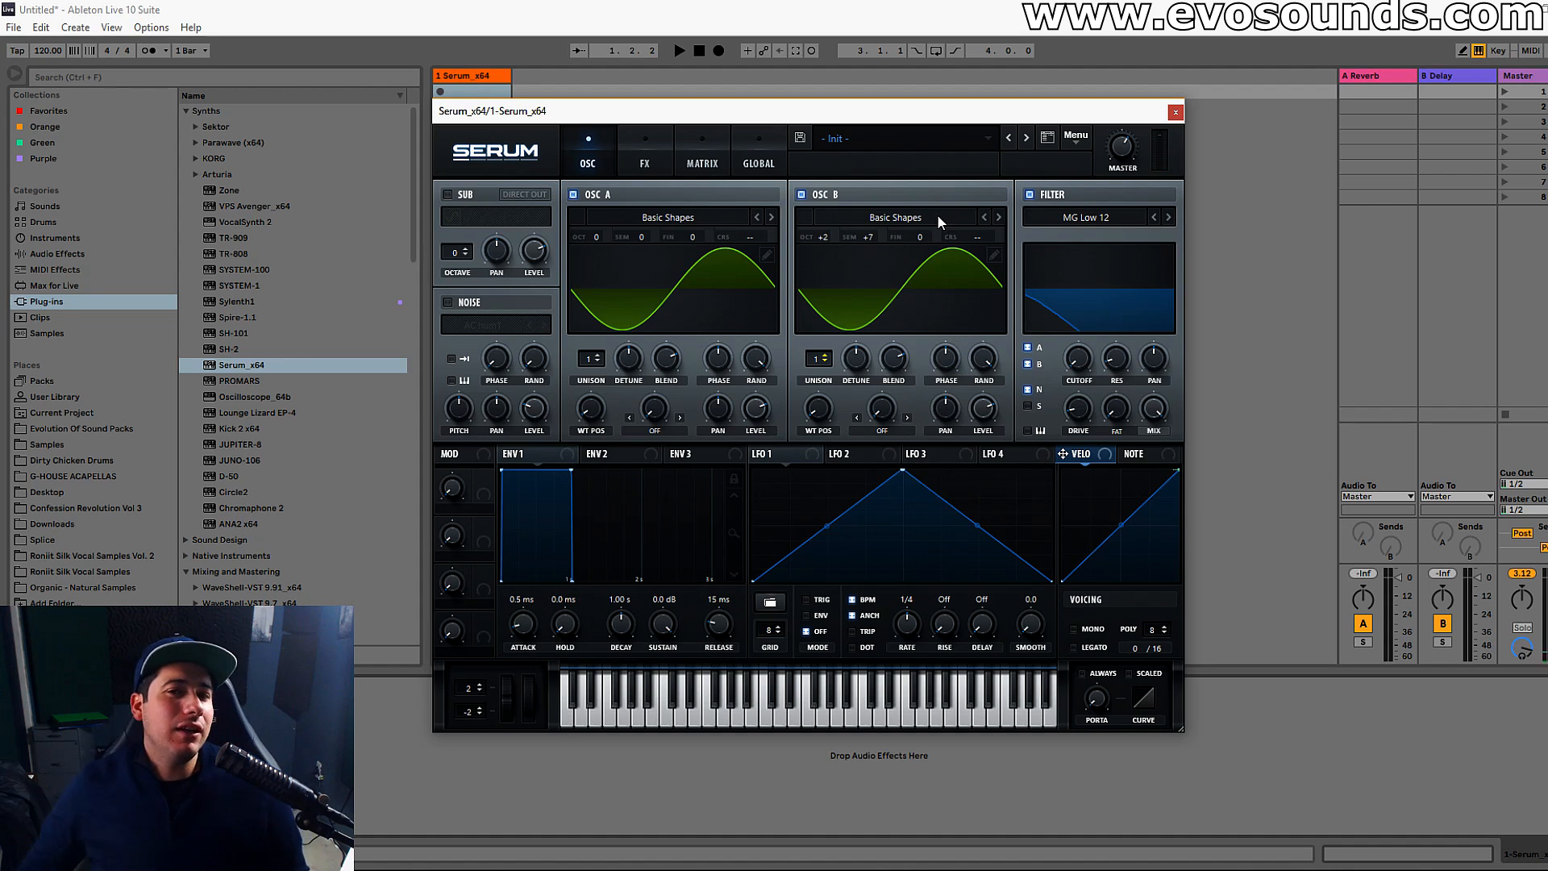
Reset the patch to the Init preset.
click(1090, 220)
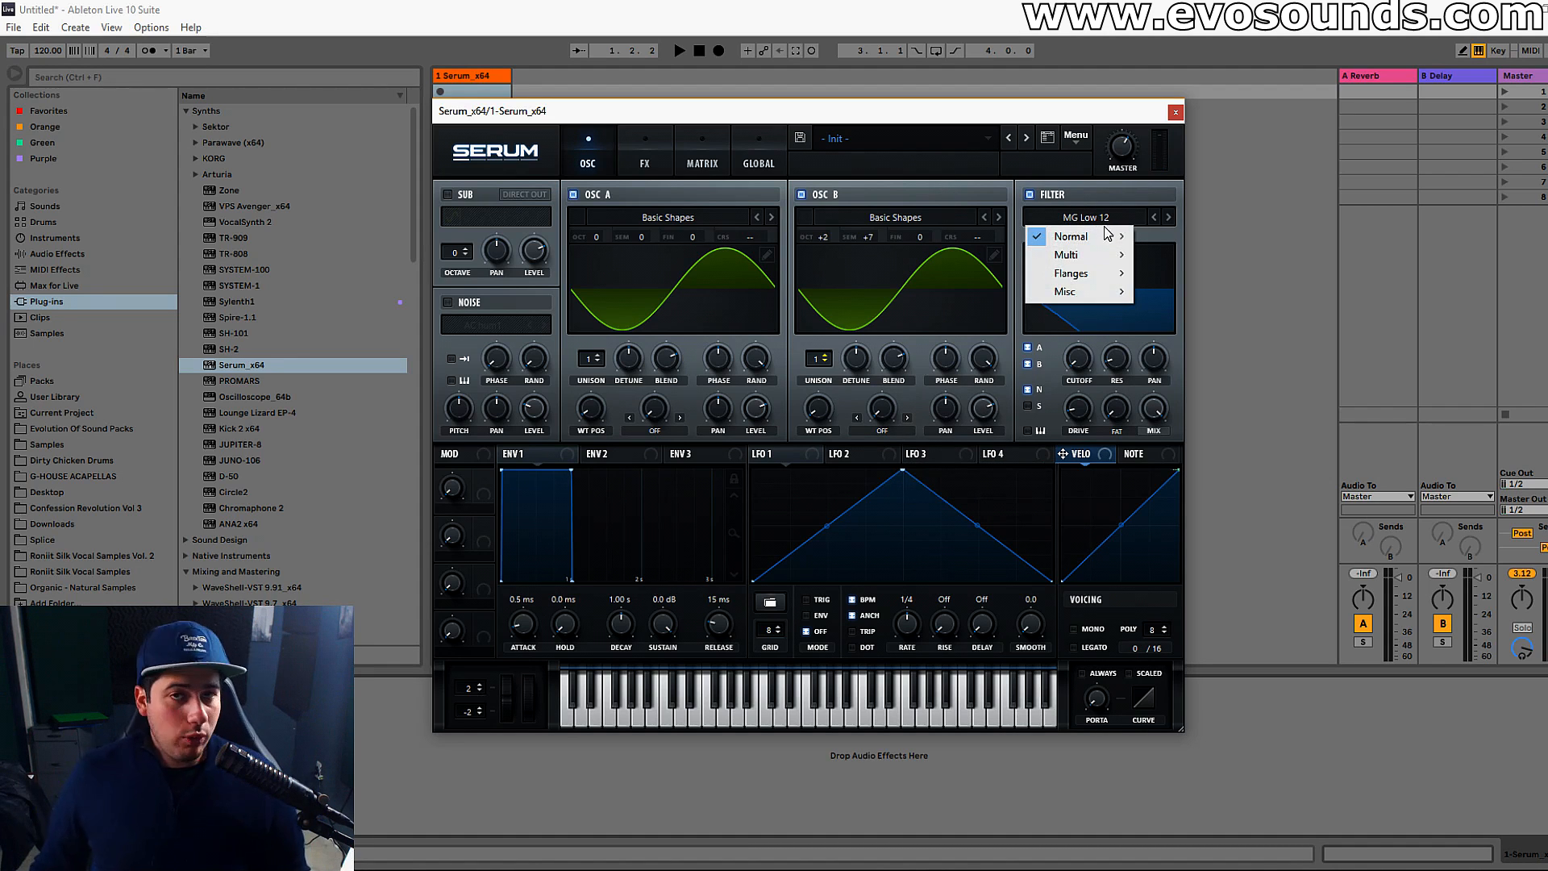
mouse_move(1121, 242)
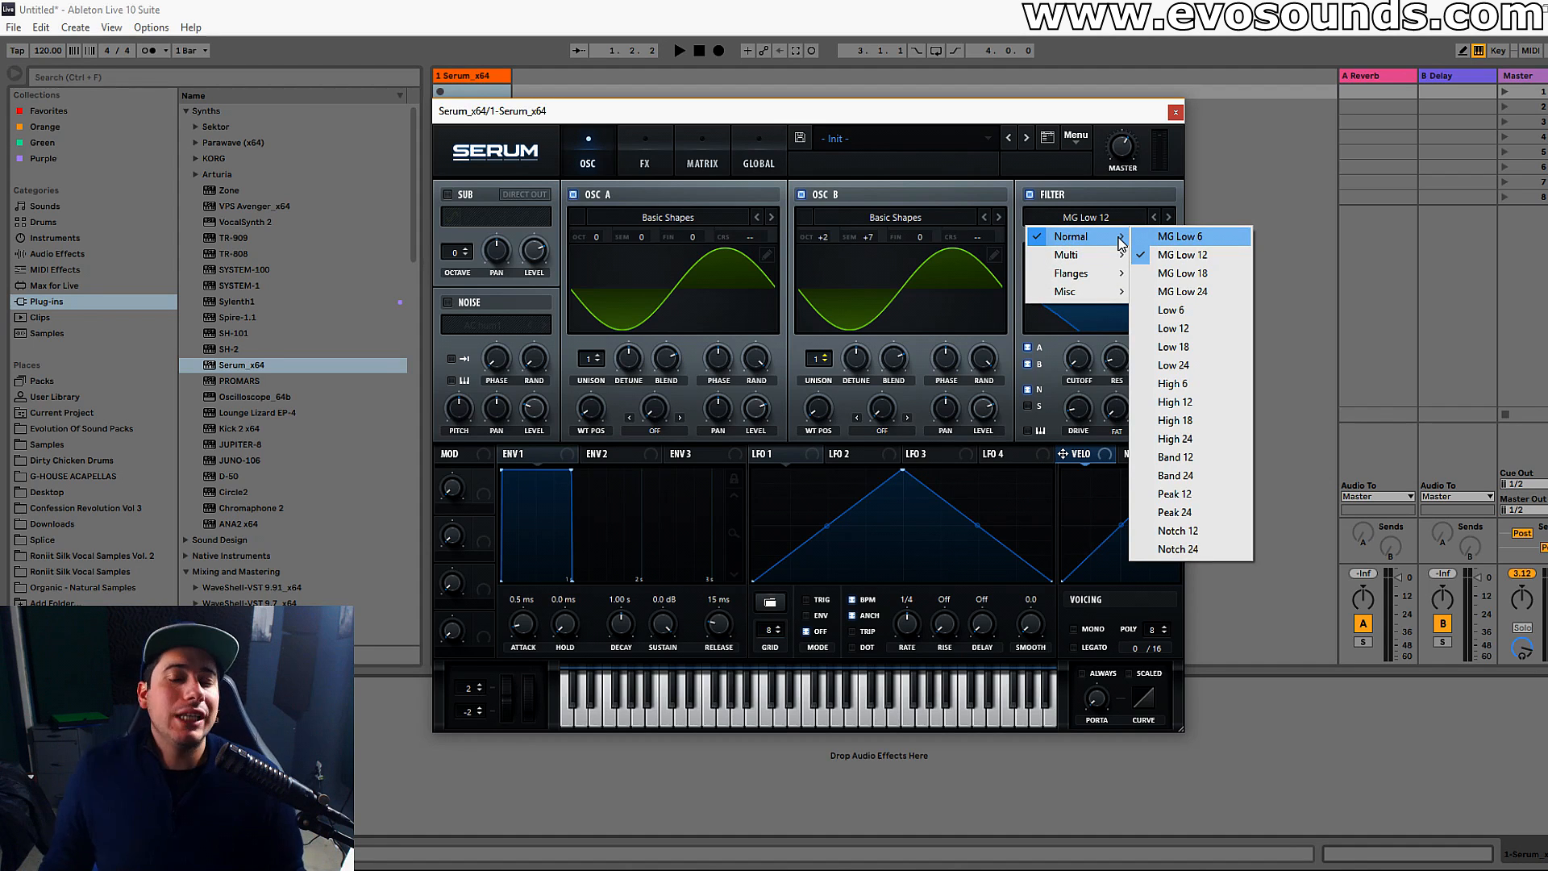
click(1073, 136)
click(1113, 225)
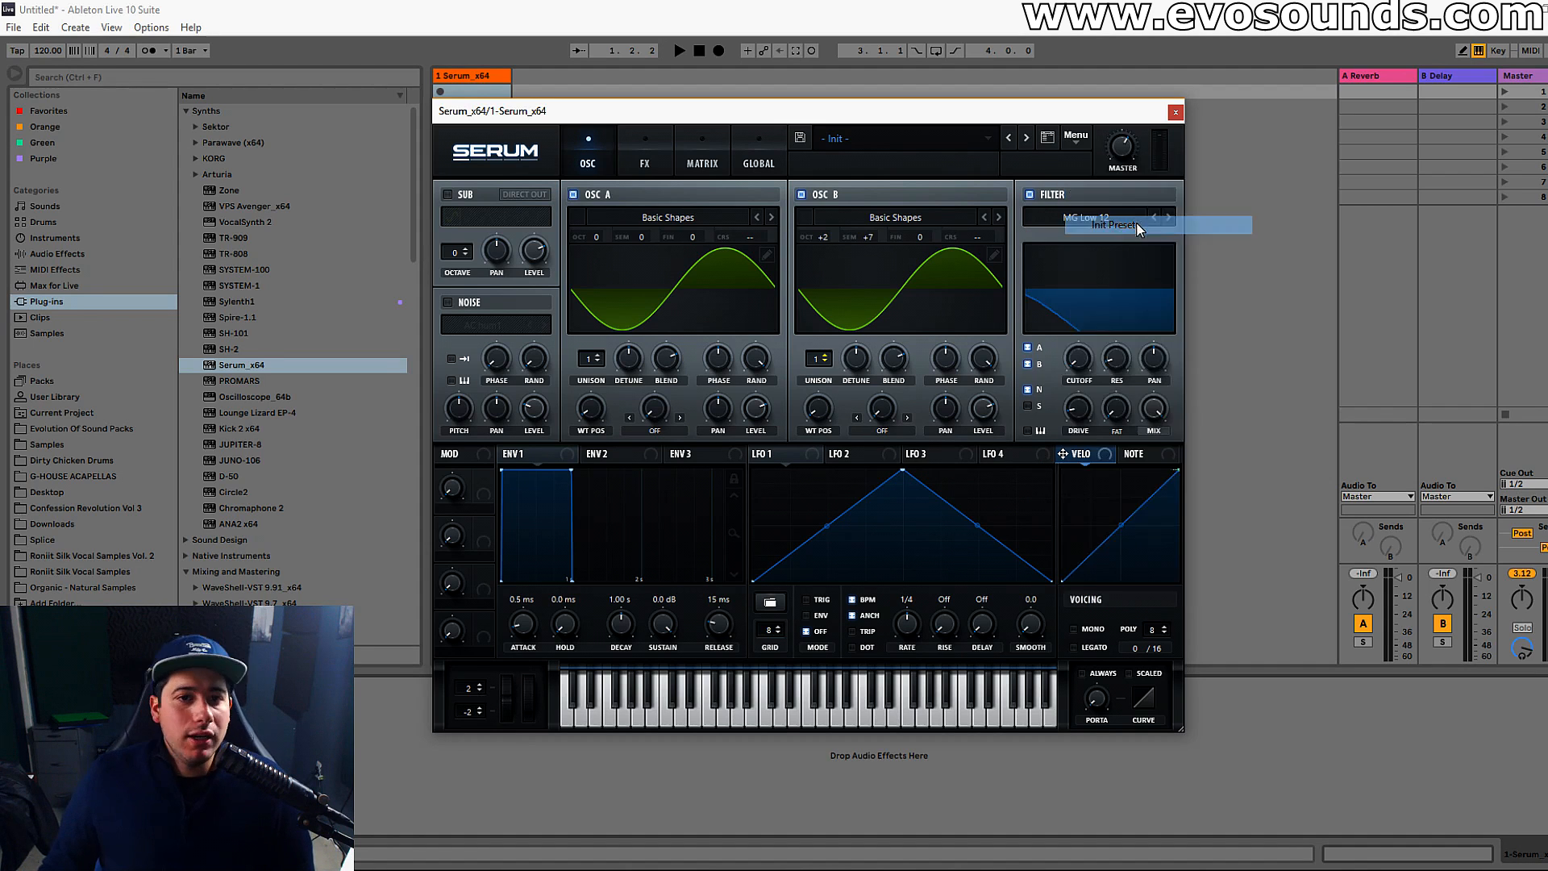
Turn on the filter with the Combs type from the Misc category and adjust its cutoff.
click(1029, 194)
click(1082, 221)
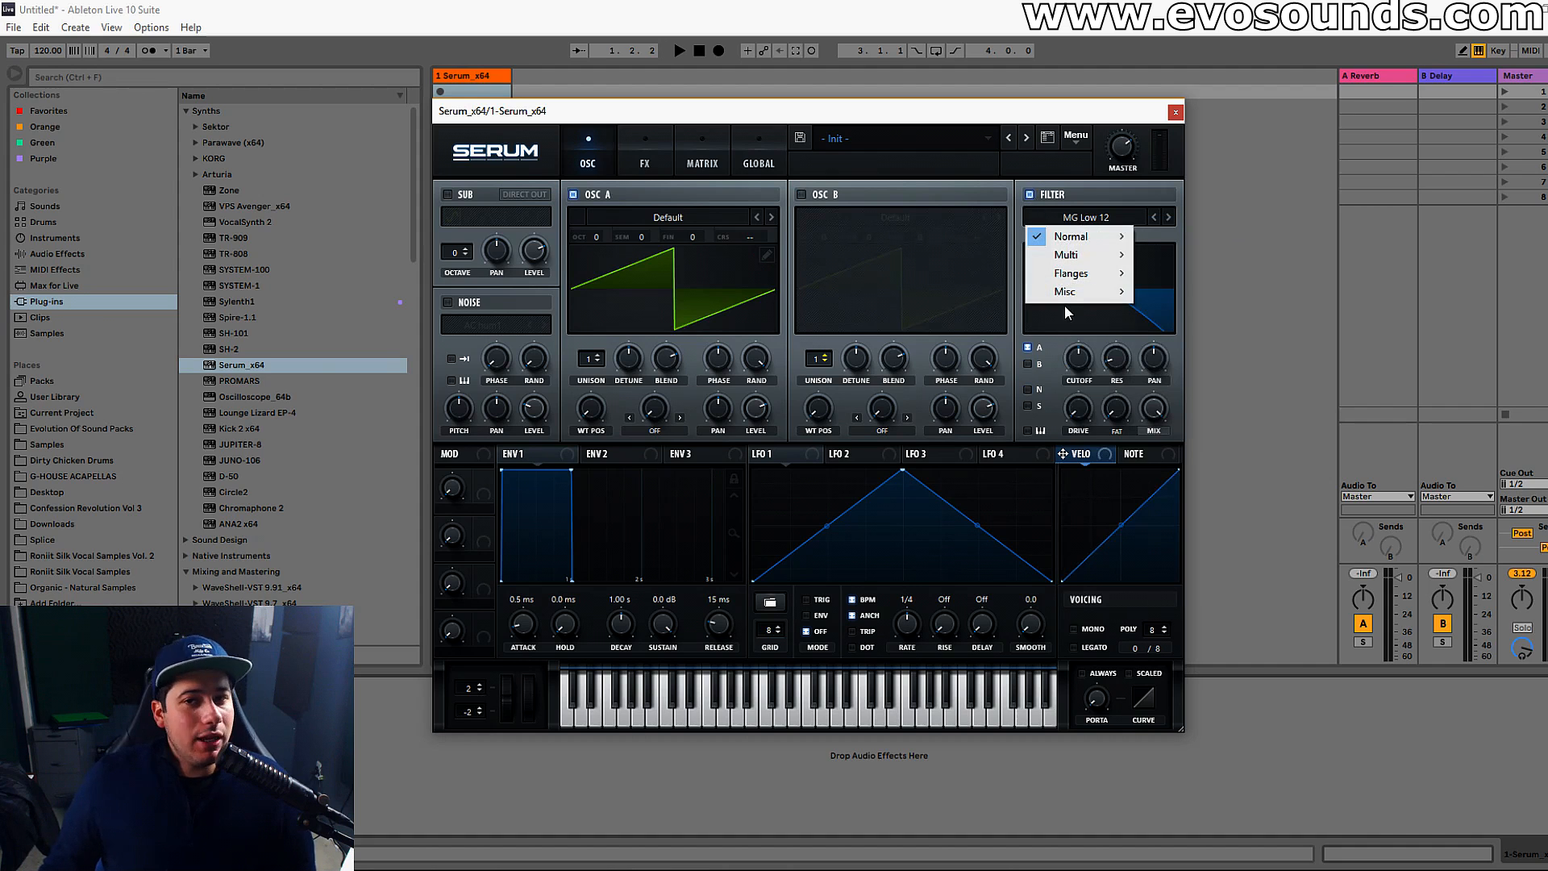
mouse_move(1075, 300)
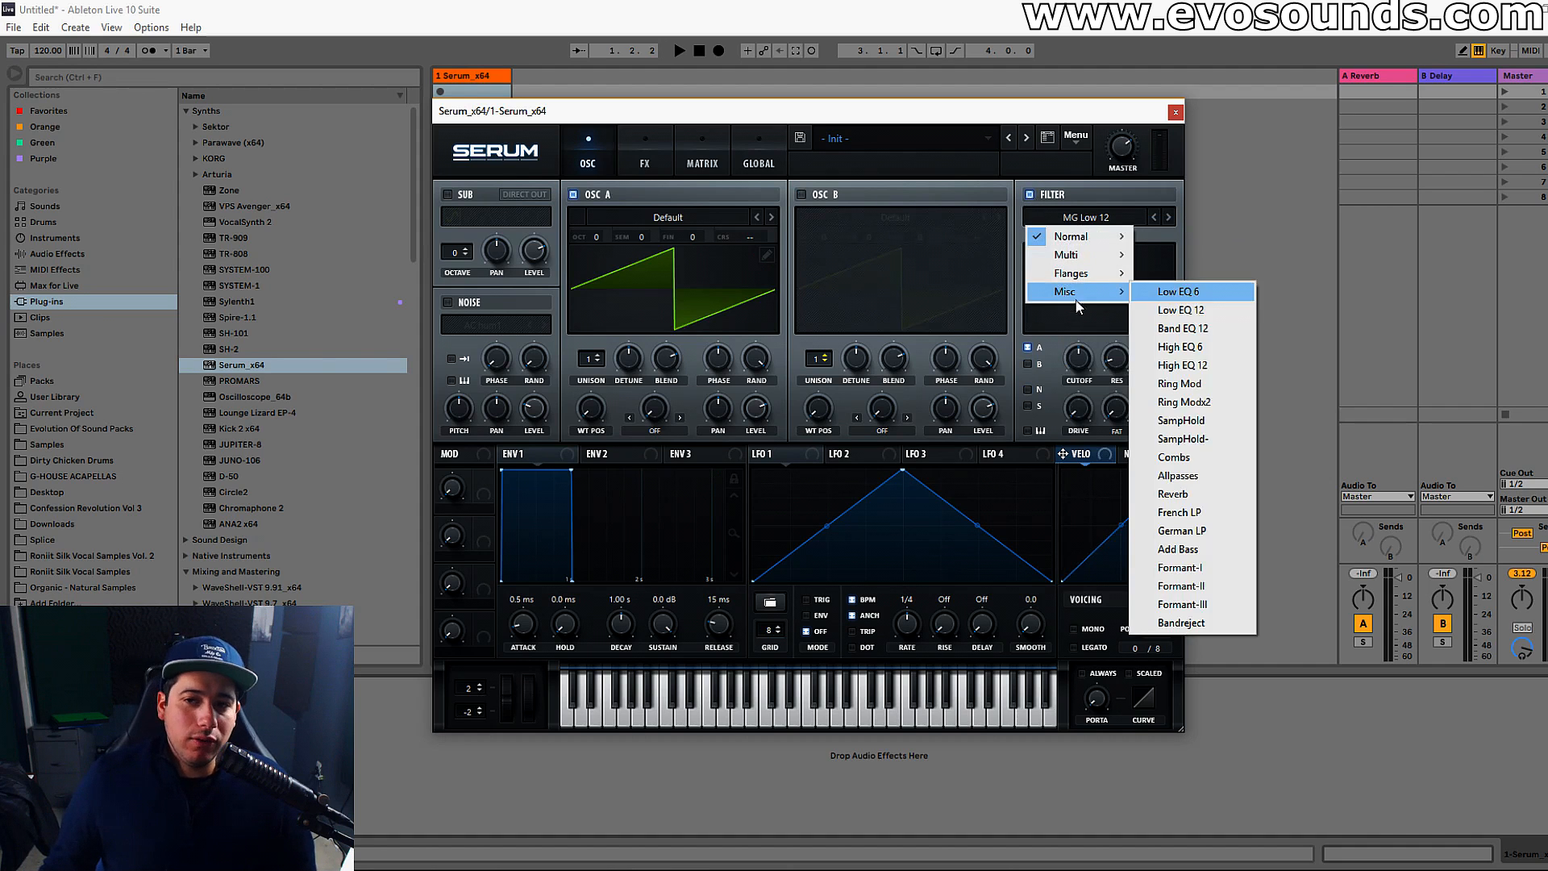
click(1181, 456)
drag(1058, 379, 1167, 284)
mouse_move(1087, 349)
mouse_down()
mouse_move(1098, 337)
mouse_move(1065, 339)
mouse_up()
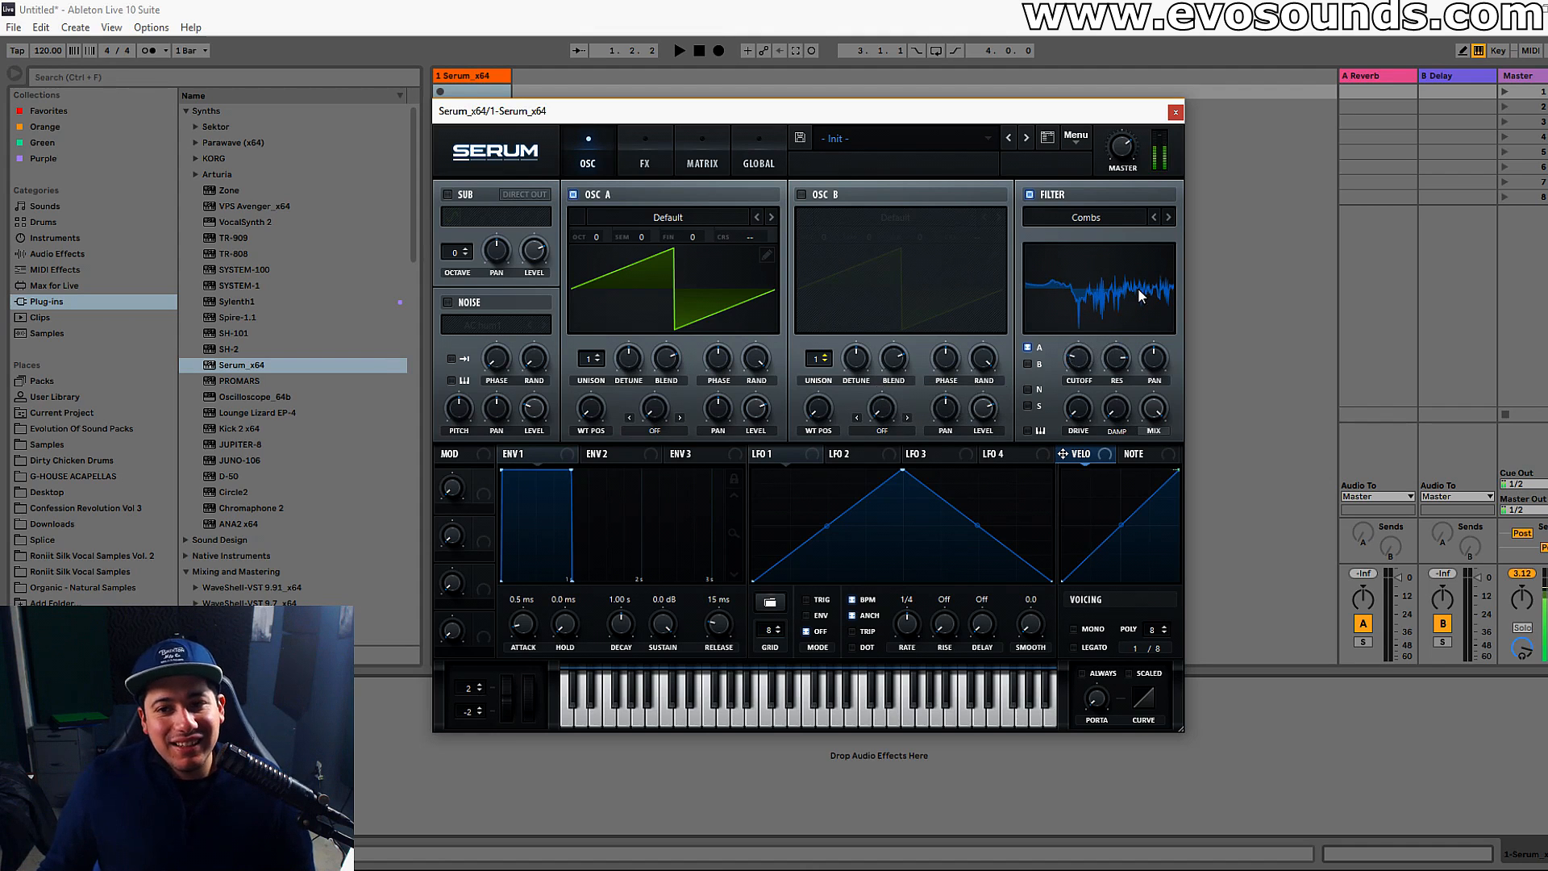
Set OSC A's unison to 5 voices and enable Mono, Legato and Always portamento voicing.
drag(590, 358, 622, 365)
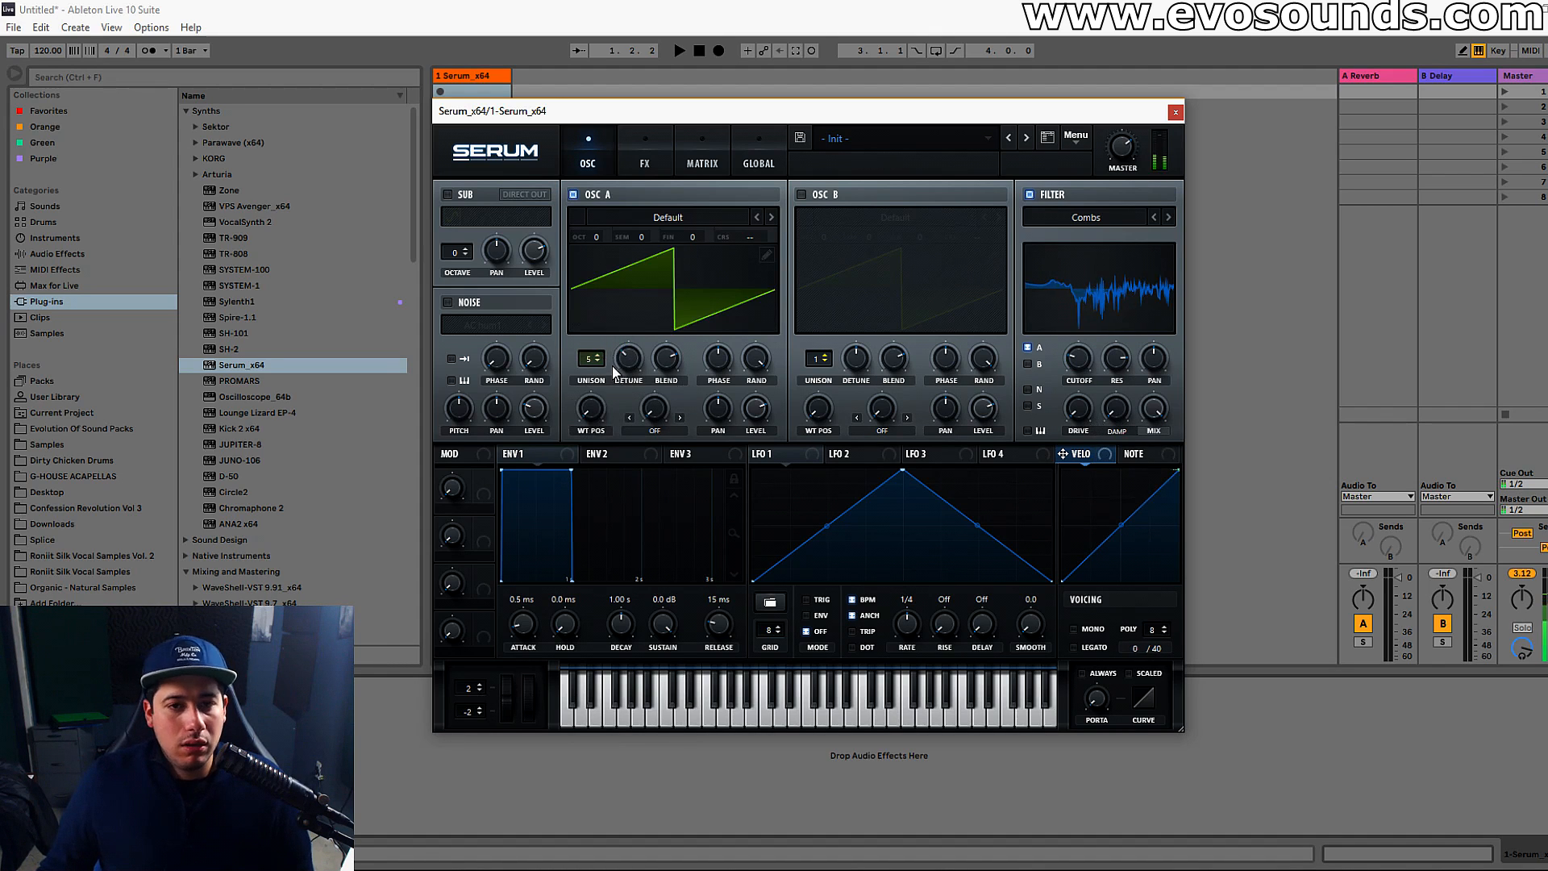
click(1093, 628)
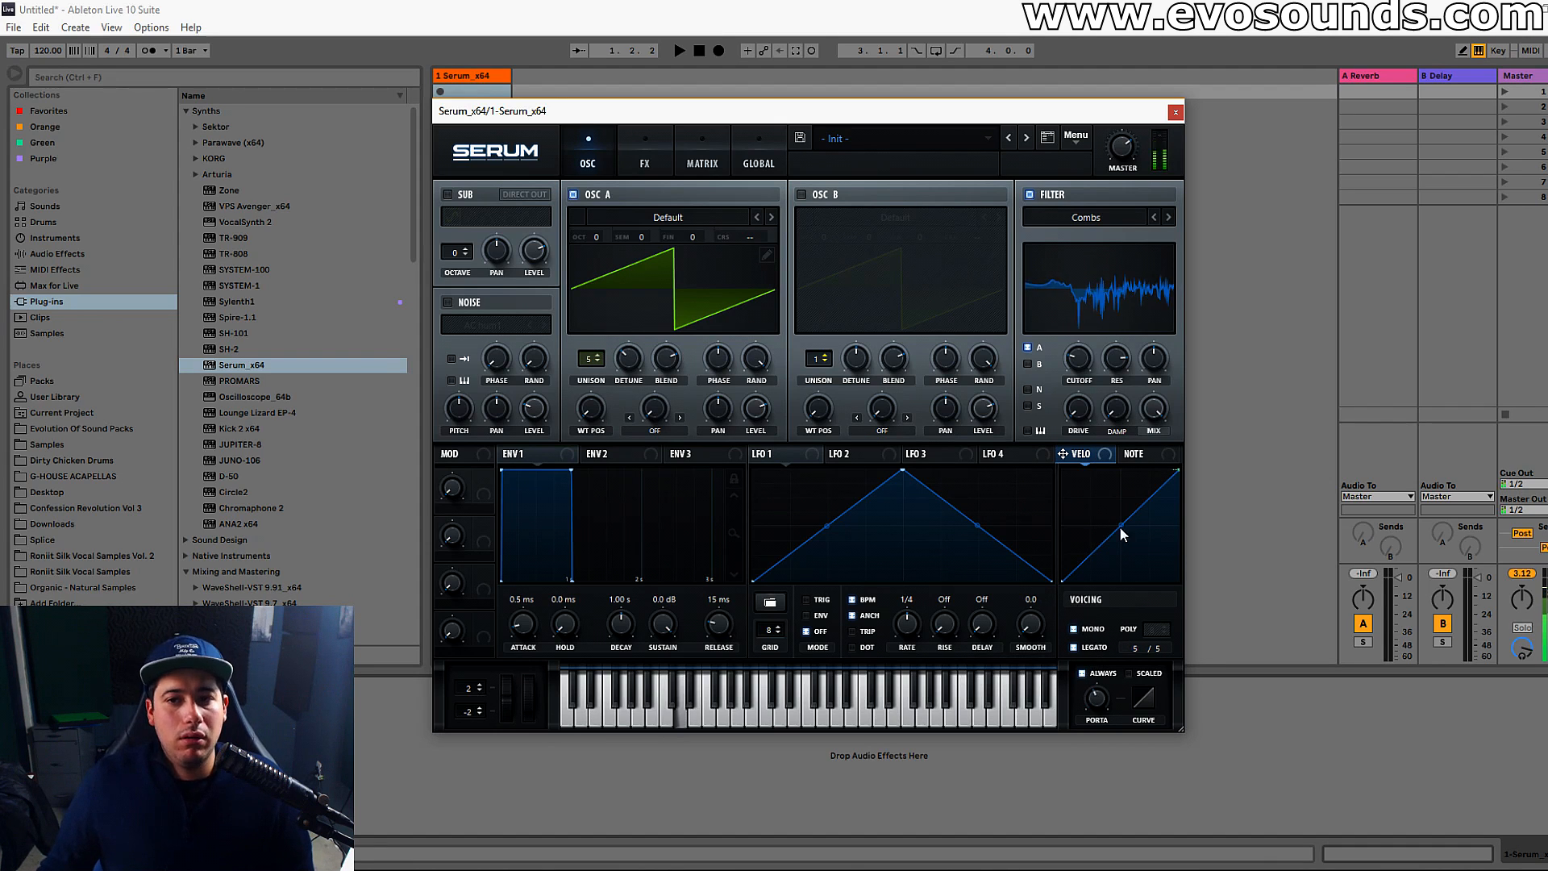
Raise the Combs filter's damp amount, and try its keytracking on and off.
drag(1117, 401, 1148, 268)
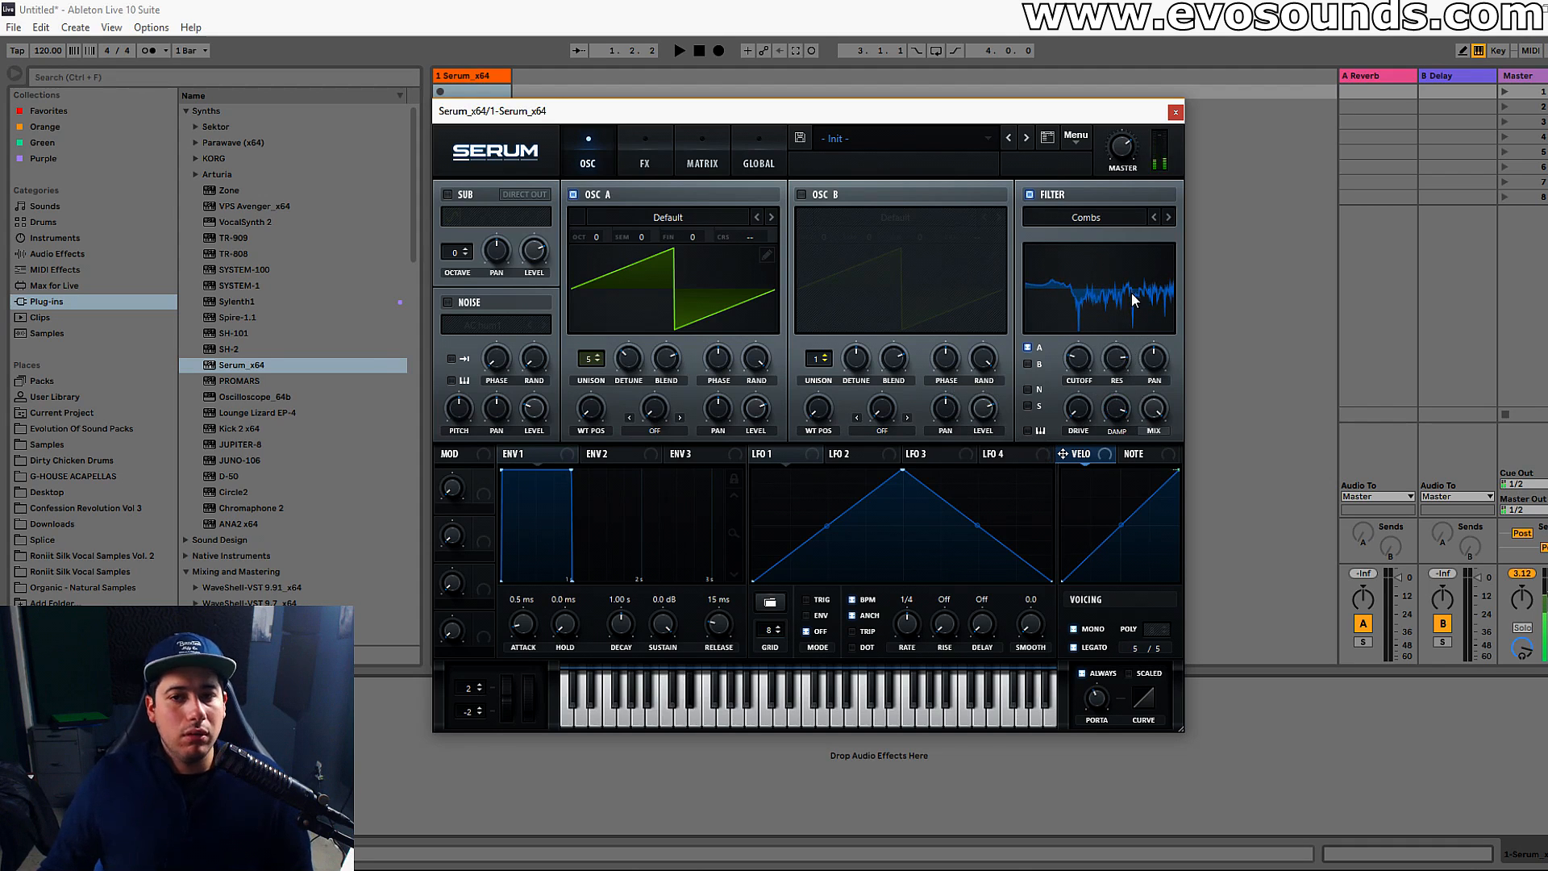
click(1030, 433)
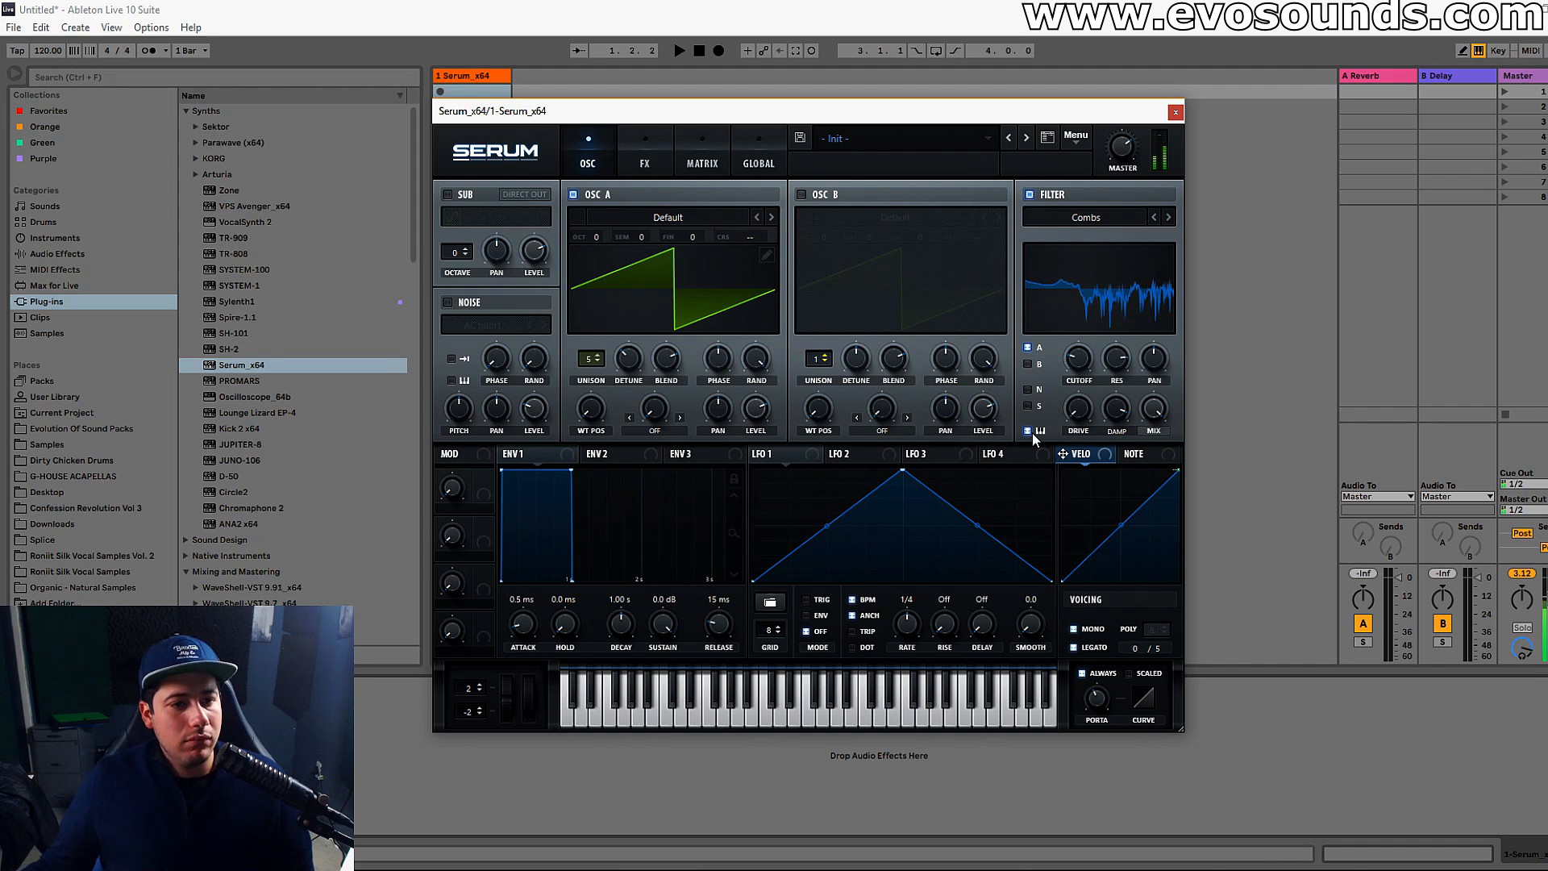
click(1029, 431)
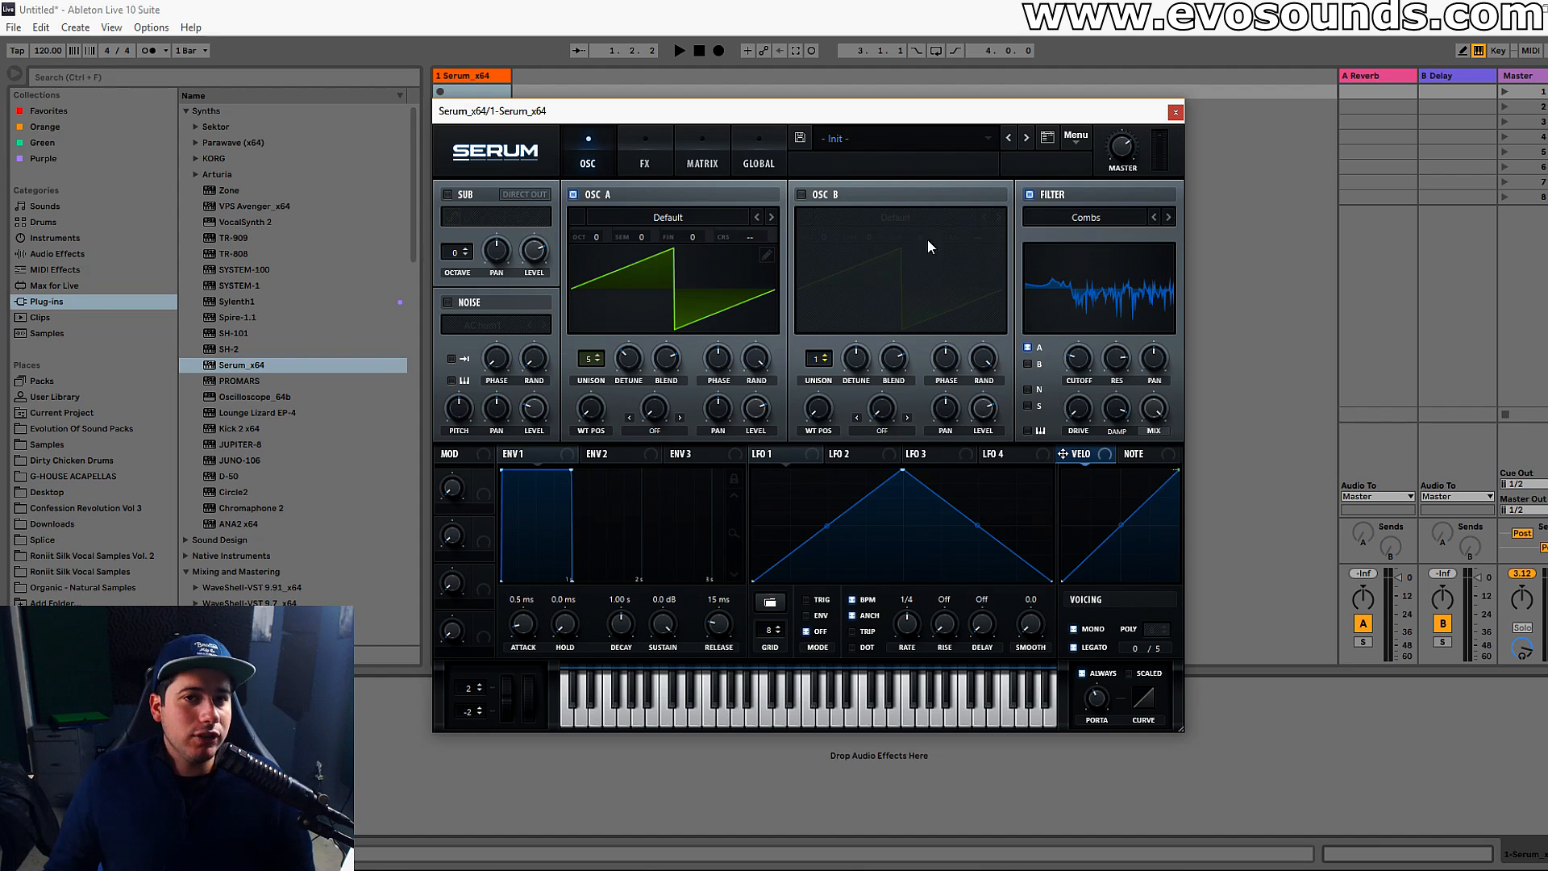
Turn on OSC B with its Default wavetable and select LFO 1.
click(820, 197)
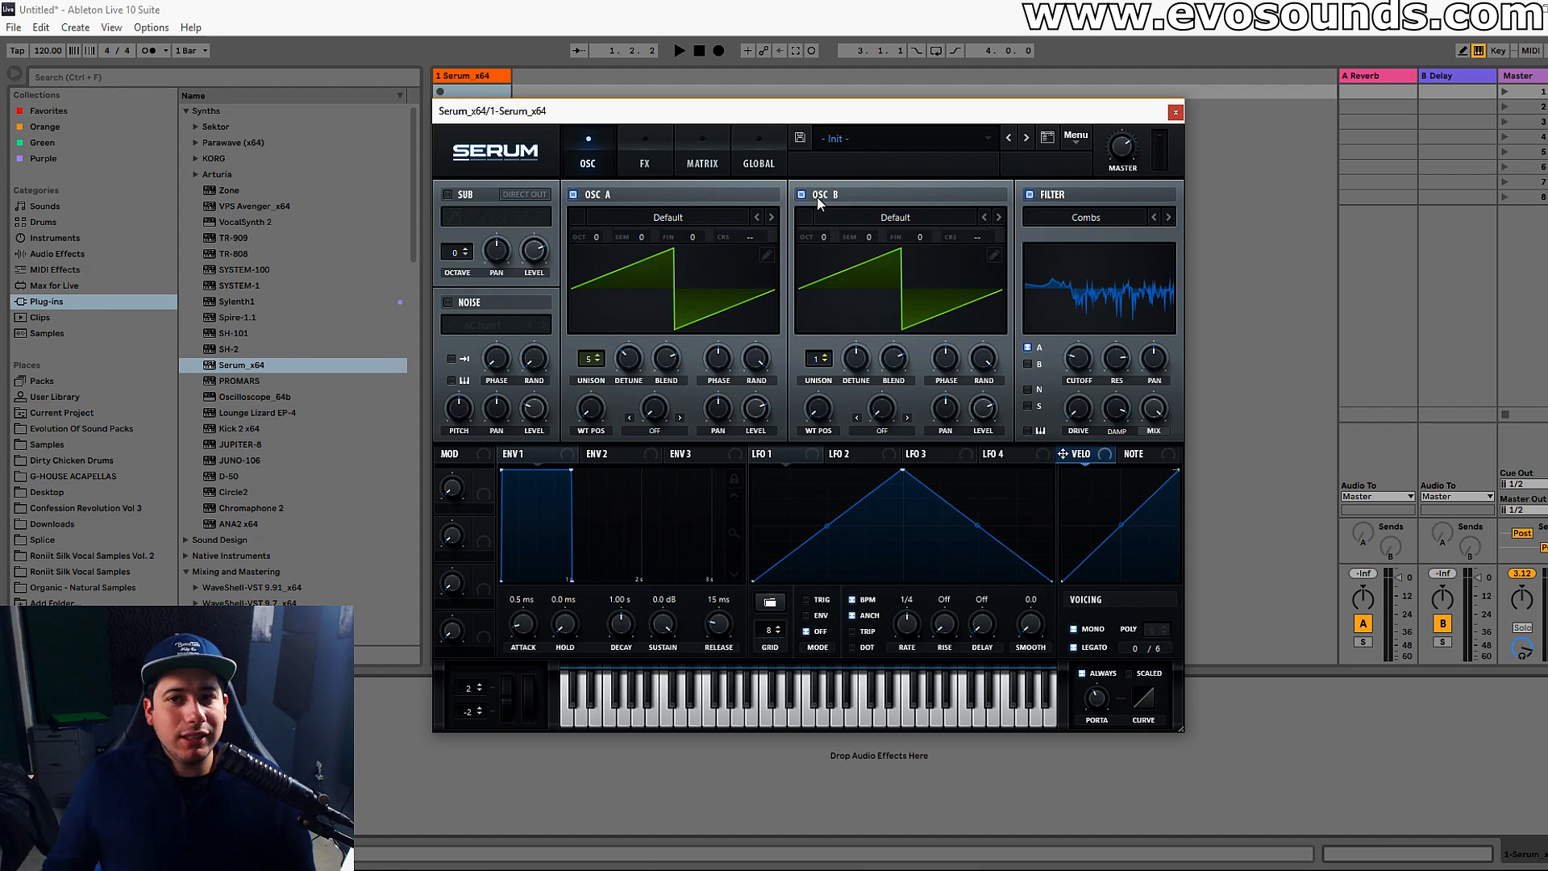
click(1105, 220)
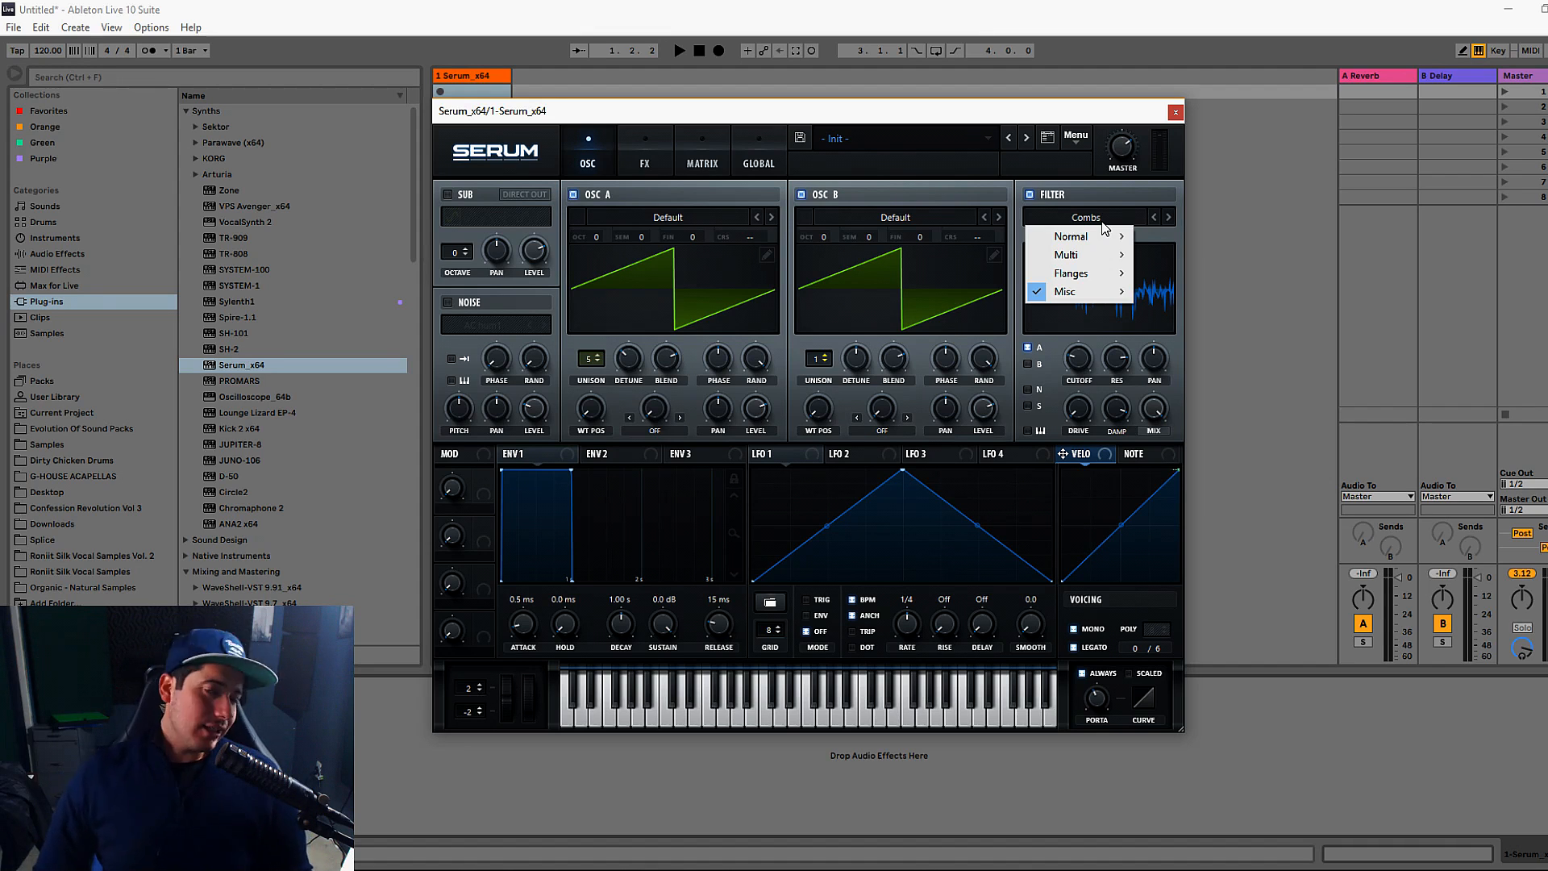
click(701, 454)
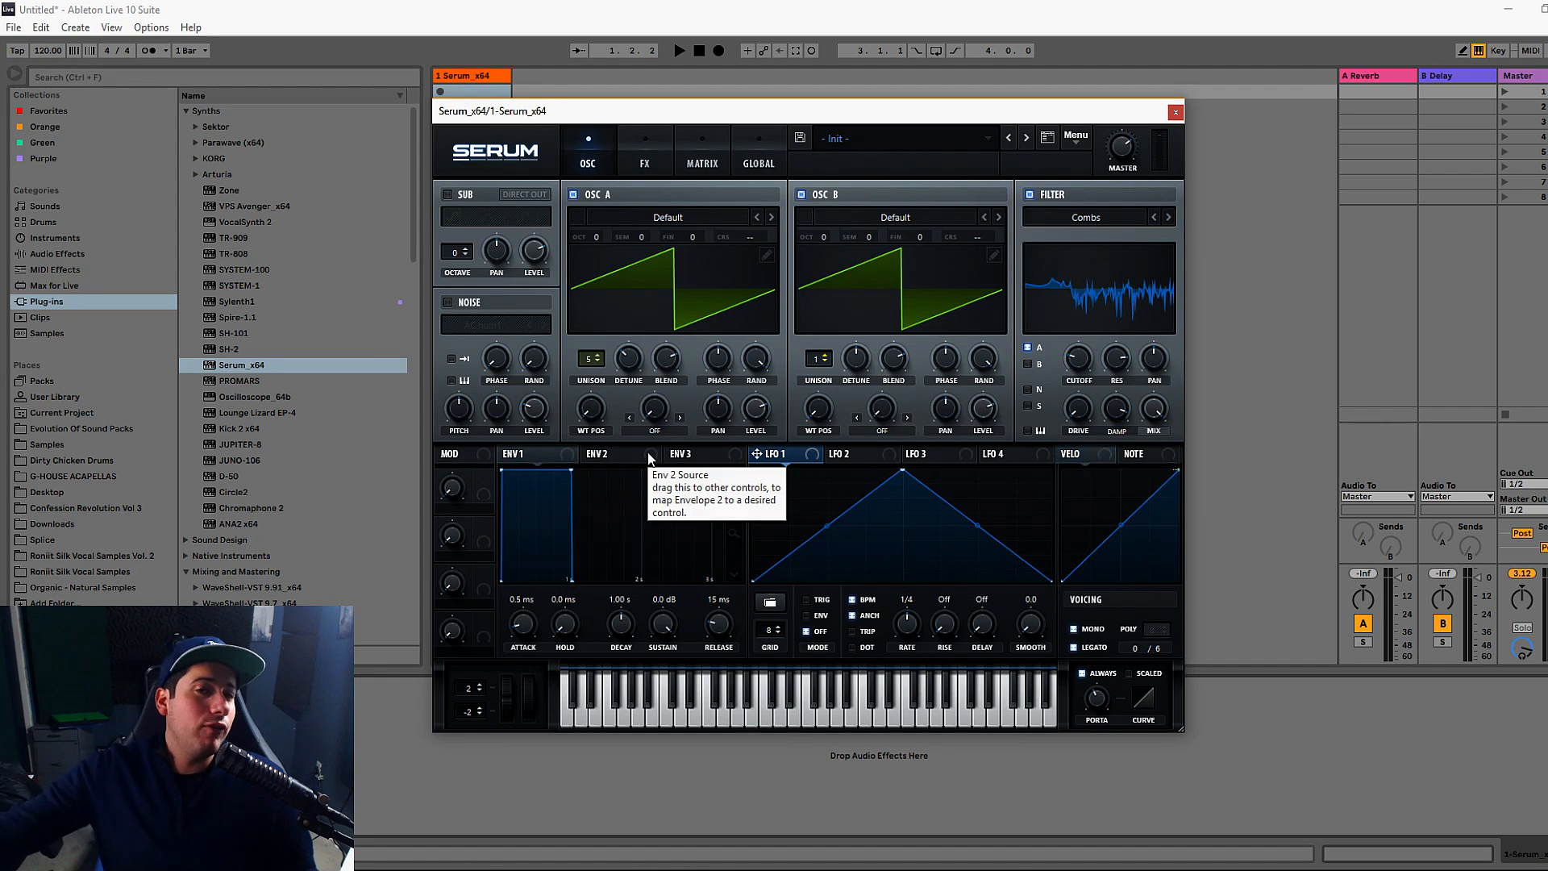